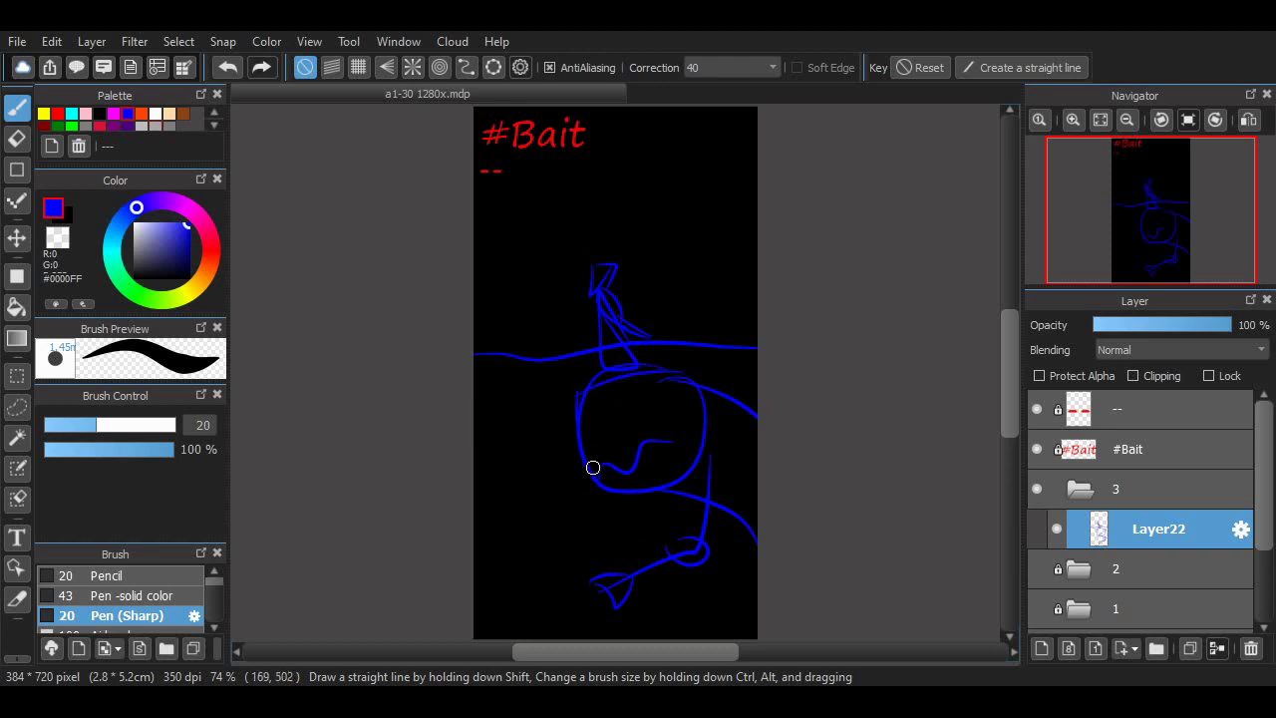
Sketch the big creature's round eye with a slit pupil, a smaller cheek circle and a fin line from its head in blue
{"action": "scroll", "coordinate": [954, 368], "scroll_direction": "up", "scroll_amount": 3}
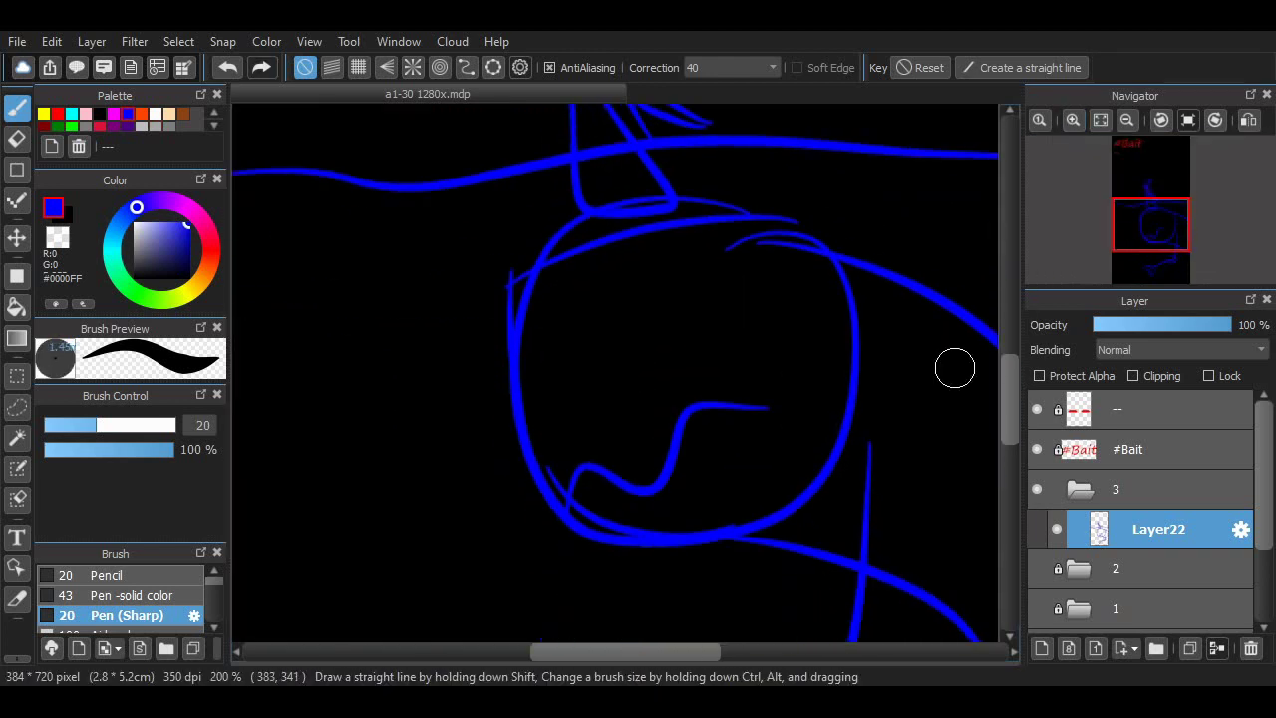
{"action": "mouse_move", "coordinate": [682, 276]}
{"action": "left_mouse_down"}
{"action": "mouse_move", "coordinate": [667, 399]}
{"action": "mouse_move", "coordinate": [698, 381]}
{"action": "left_mouse_up"}
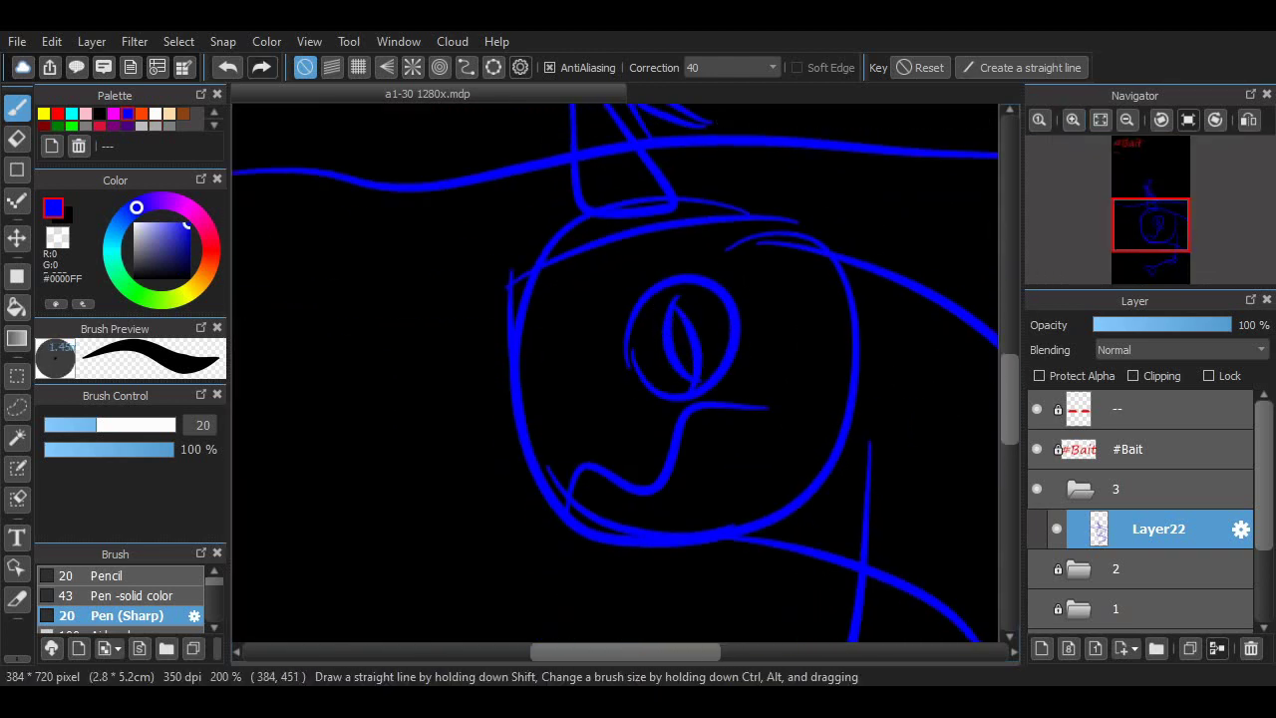
{"action": "scroll", "coordinate": [769, 337], "scroll_direction": "down", "scroll_amount": 1}
{"action": "scroll", "coordinate": [684, 513], "scroll_direction": "up", "scroll_amount": 4}
{"action": "scroll", "coordinate": [684, 513], "scroll_direction": "right", "scroll_amount": 4}
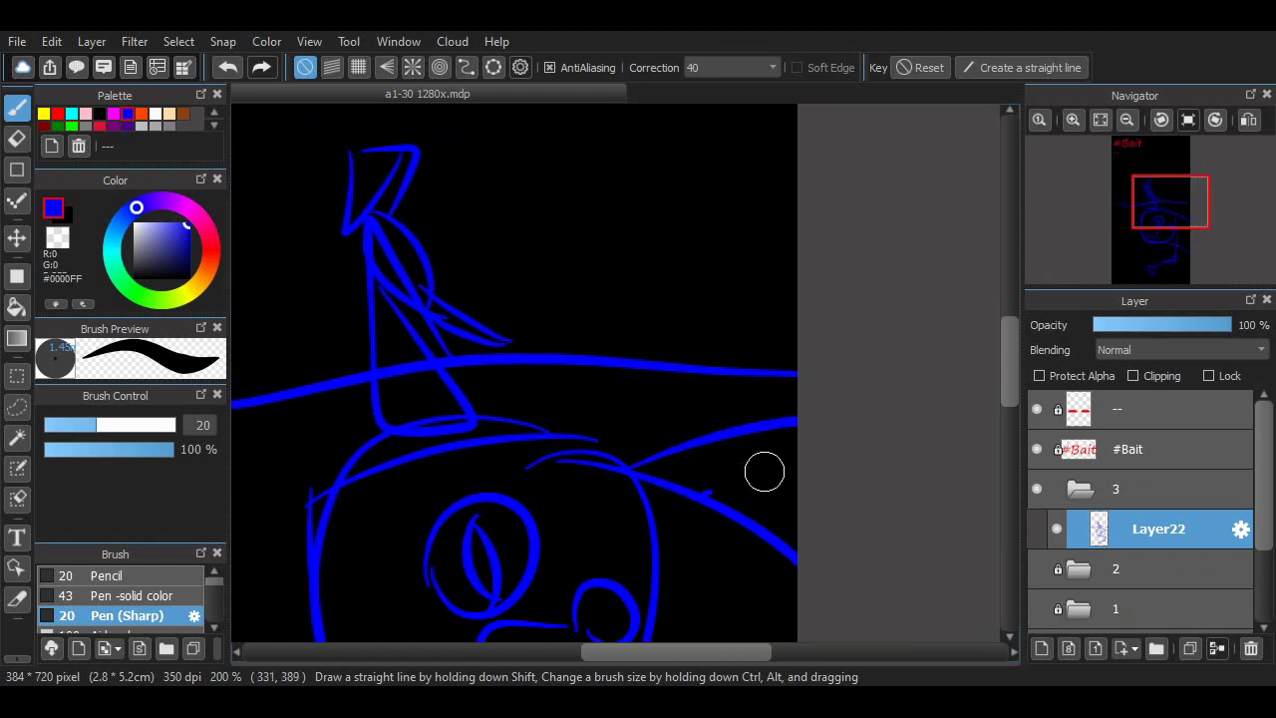
Sketch a second bent arm with a round joint in blue, reaching out to the left below the creature's head
{"action": "scroll", "coordinate": [765, 472], "scroll_direction": "left", "scroll_amount": 4}
{"action": "scroll", "coordinate": [764, 472], "scroll_direction": "down", "scroll_amount": 5}
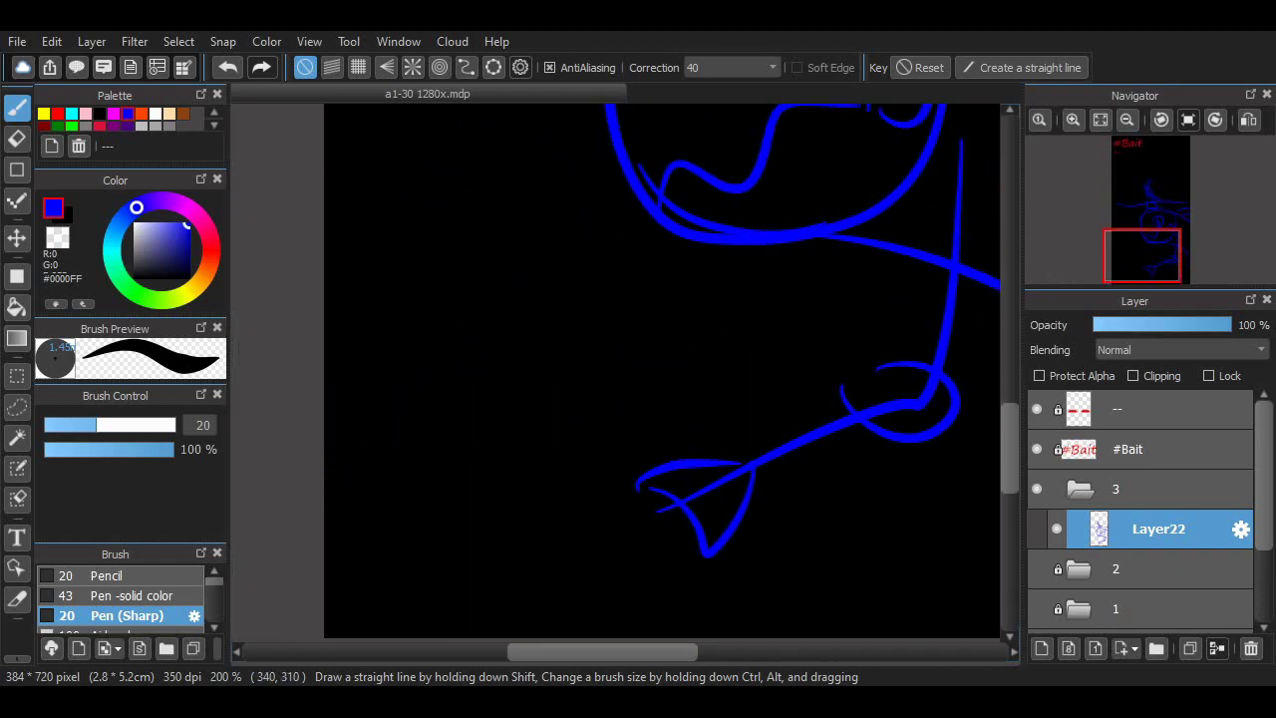
{"action": "scroll", "coordinate": [662, 373], "scroll_direction": "up", "scroll_amount": 4}
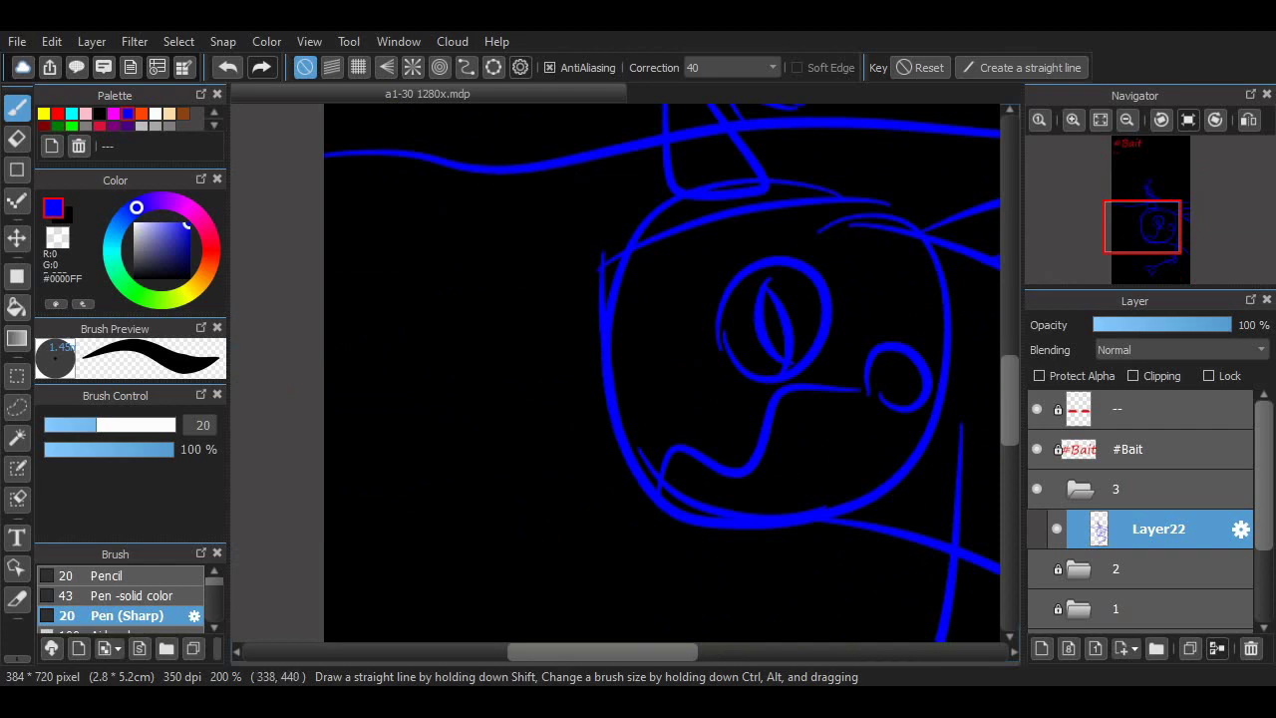
{"action": "scroll", "coordinate": [632, 442], "scroll_direction": "down", "scroll_amount": 3}
{"action": "mouse_move", "coordinate": [633, 441]}
{"action": "left_mouse_down"}
{"action": "mouse_move", "coordinate": [692, 399]}
{"action": "mouse_move", "coordinate": [502, 305]}
{"action": "left_mouse_up"}
{"action": "scroll", "coordinate": [491, 508], "scroll_direction": "up", "scroll_amount": 4}
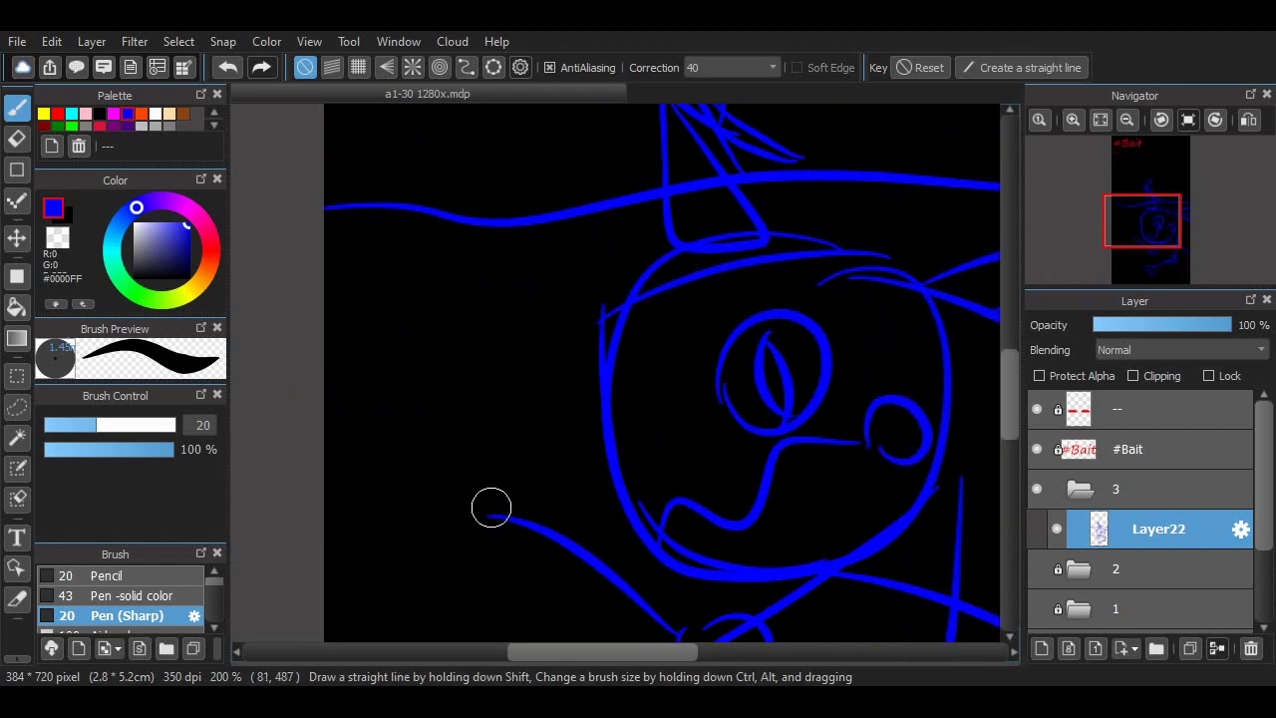
Add inner lines to the creature's right fin and strengthen the top outline of its head in blue
{"action": "scroll", "coordinate": [424, 559], "scroll_direction": "right", "scroll_amount": 3}
{"action": "scroll", "coordinate": [698, 449], "scroll_direction": "up", "scroll_amount": 3}
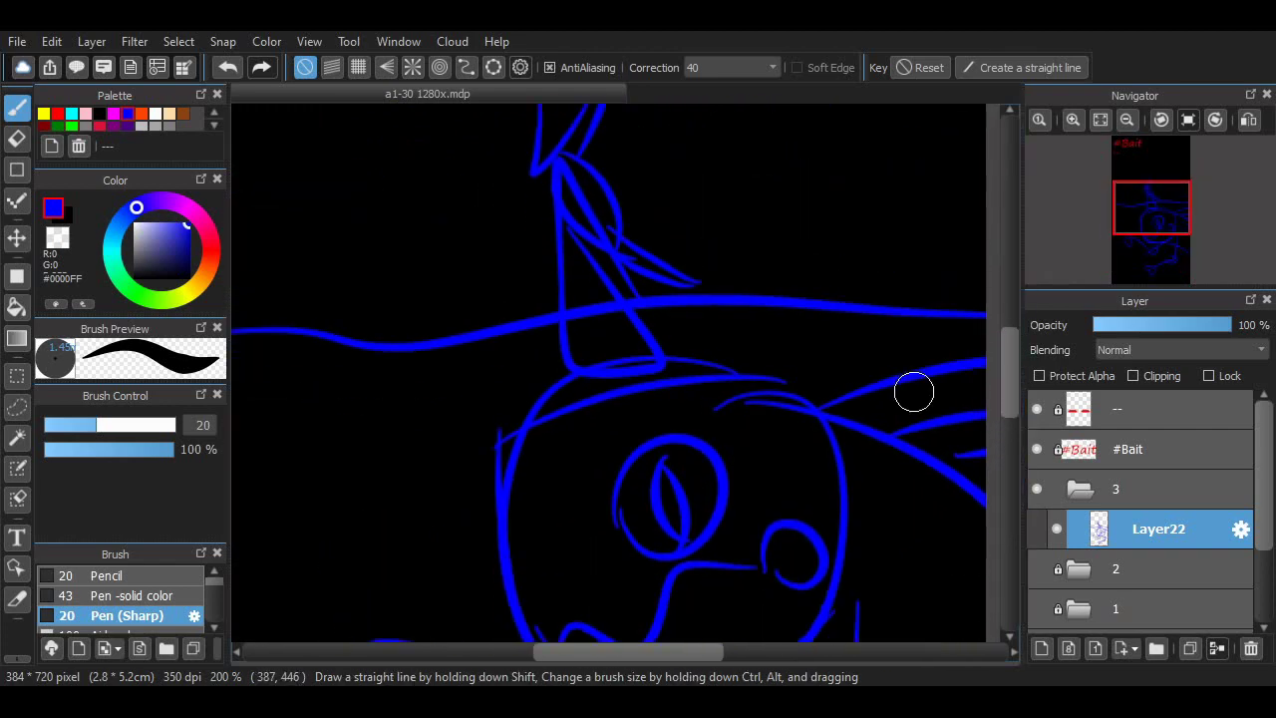
{"action": "left_click_drag", "start_coordinate": [667, 350], "coordinate": [816, 410]}
{"action": "scroll", "coordinate": [538, 446], "scroll_direction": "down", "scroll_amount": 3}
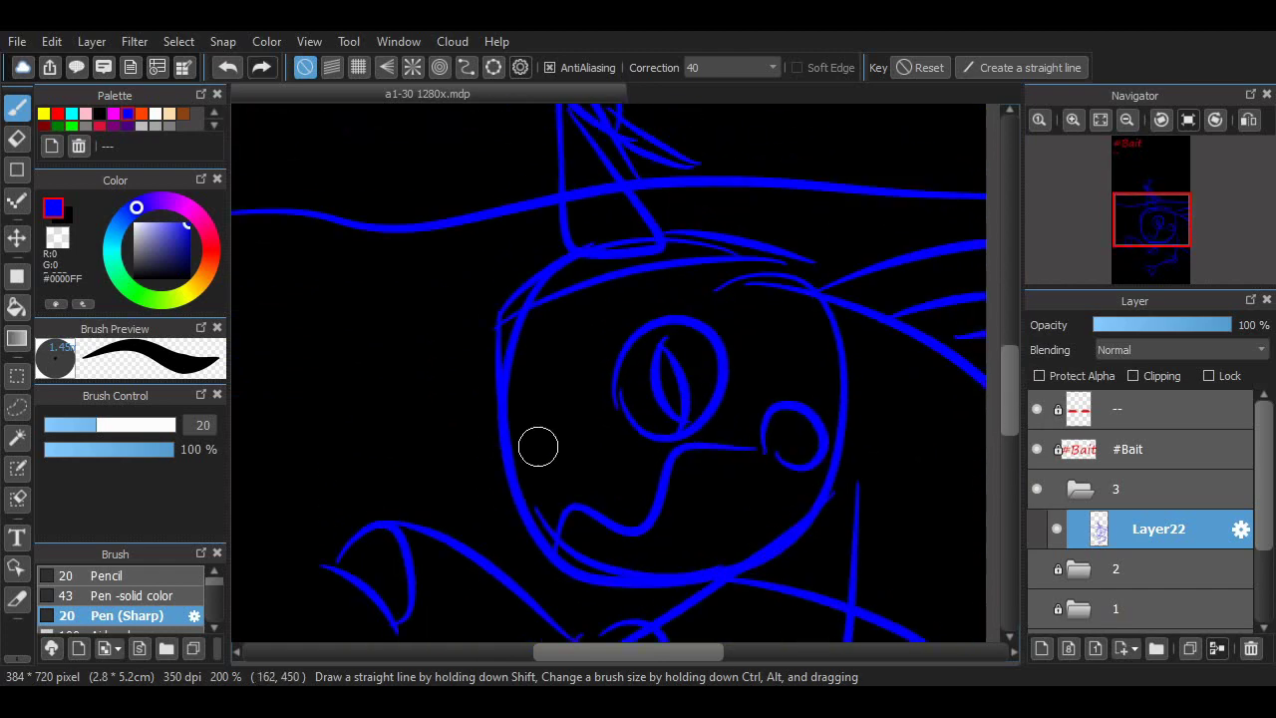
Draw a narrow second eye on the creature's left cheek, a small knot on its mouth line and a short line below the large eye
{"action": "scroll", "coordinate": [990, 398], "scroll_direction": "down", "scroll_amount": 4}
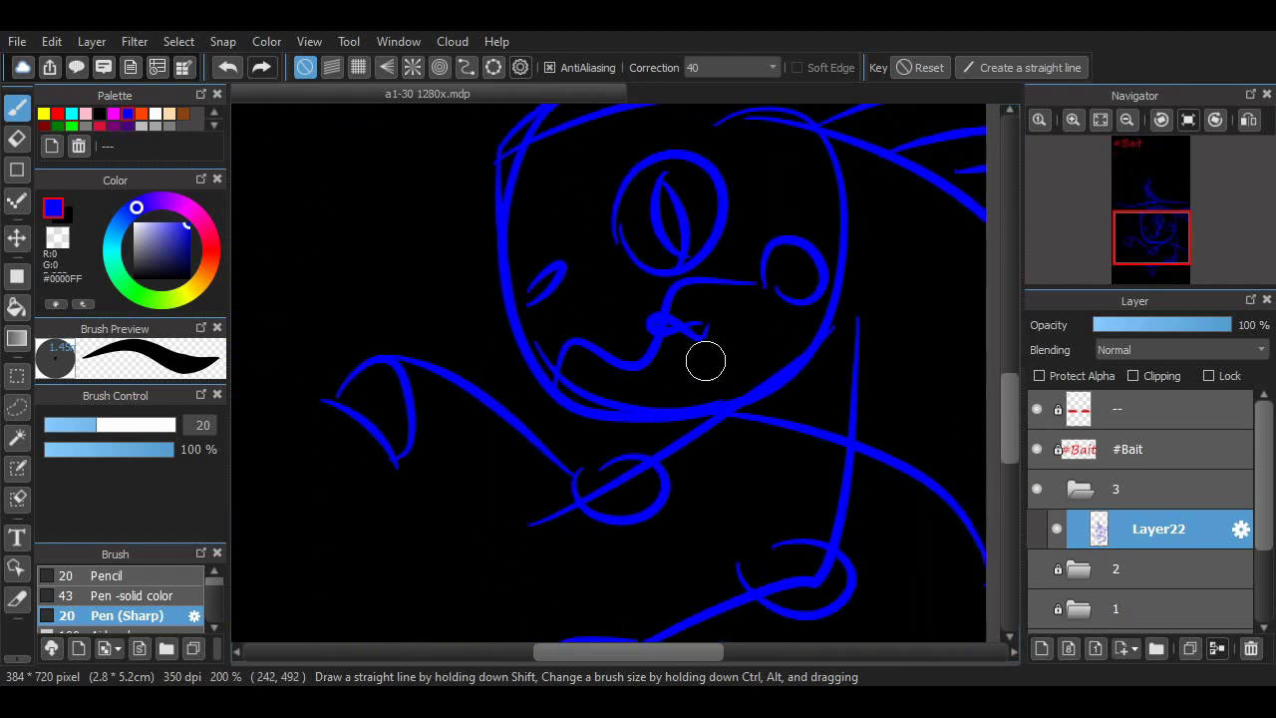
{"action": "scroll", "coordinate": [991, 398], "scroll_direction": "down", "scroll_amount": 3}
{"action": "scroll", "coordinate": [727, 243], "scroll_direction": "up", "scroll_amount": 4}
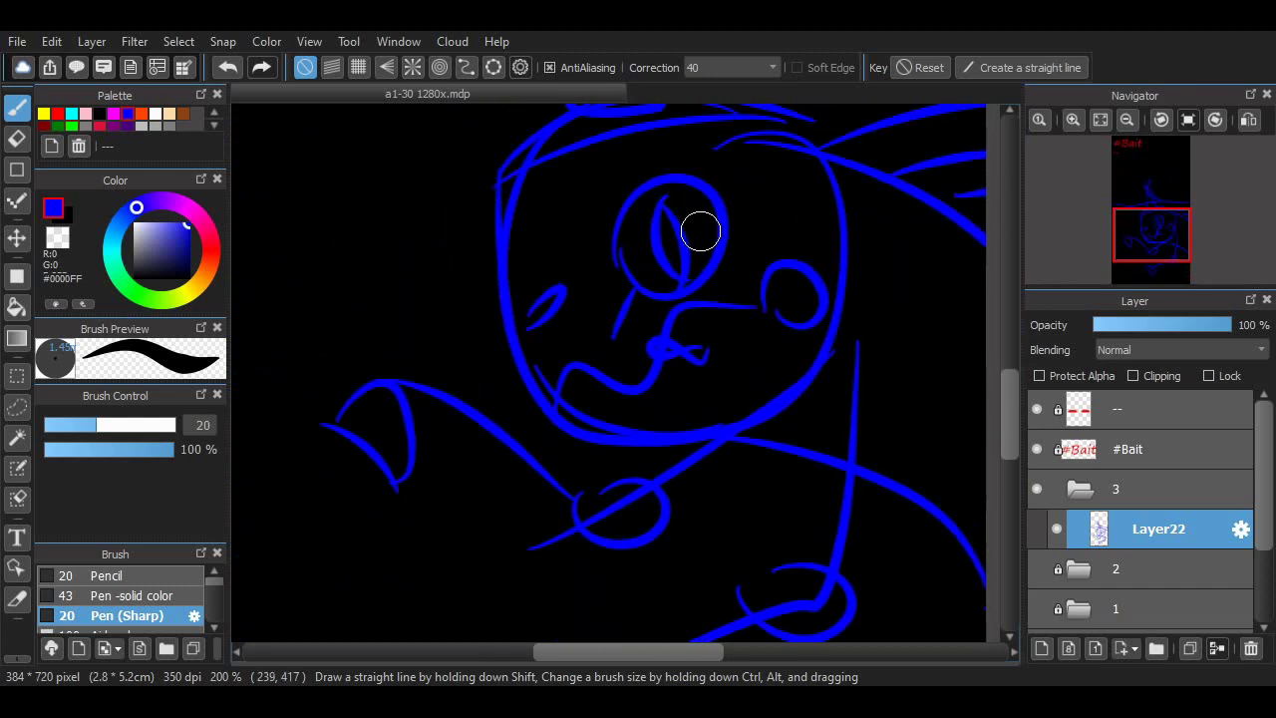
Erase the blue figure standing above the waterline with the Pen-solid color eraser
{"action": "scroll", "coordinate": [599, 447], "scroll_direction": "up", "scroll_amount": 10}
{"action": "key", "text": "e"}
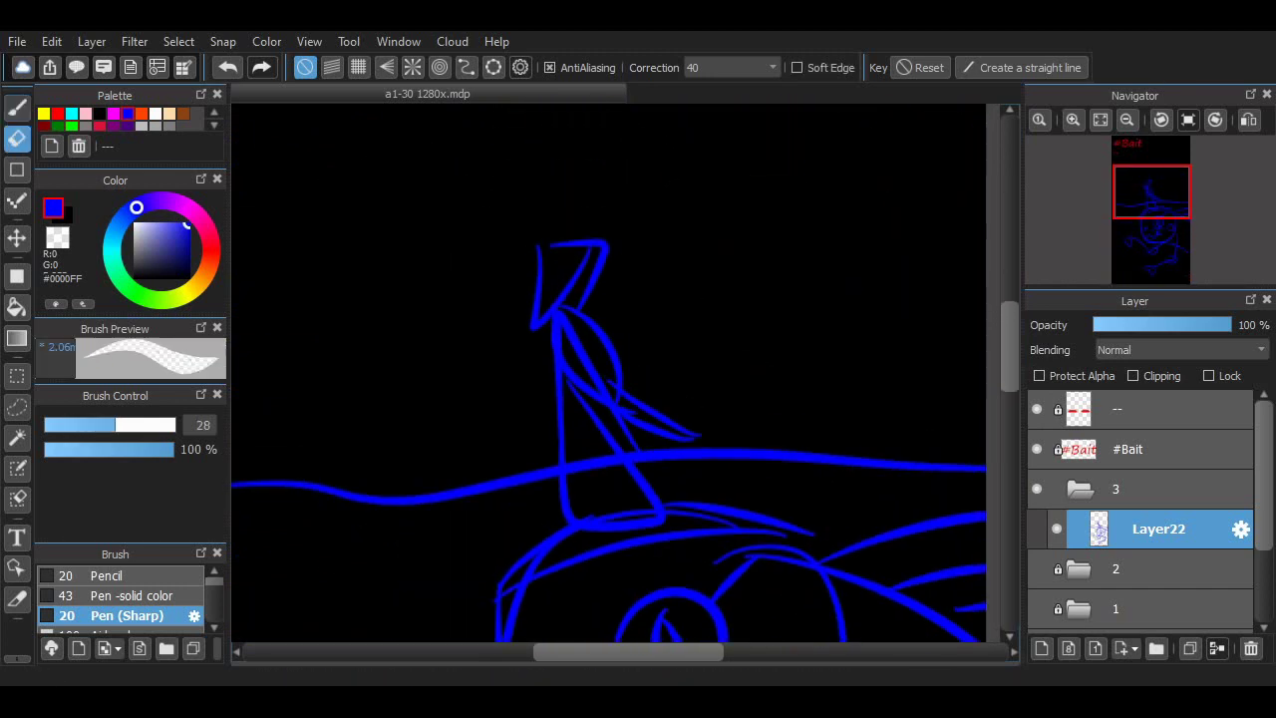
{"action": "left_click", "coordinate": [129, 595]}
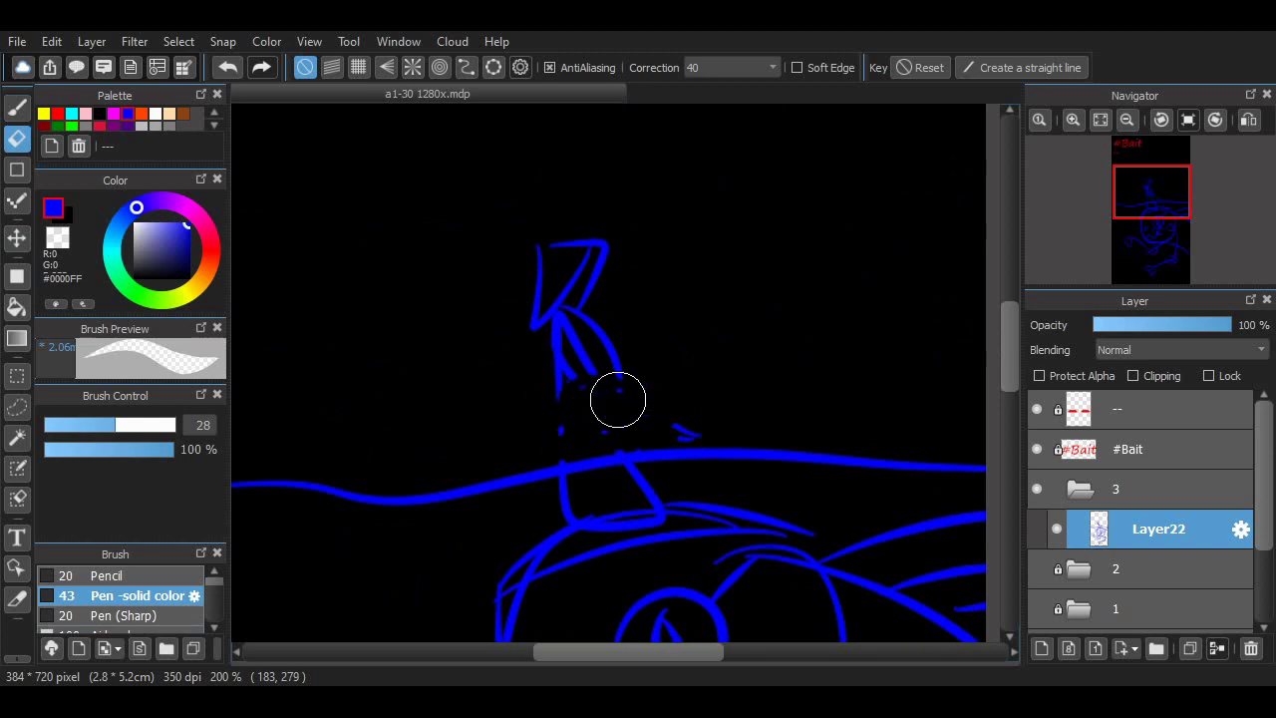
{"action": "mouse_move", "coordinate": [588, 379]}
{"action": "left_mouse_down"}
{"action": "mouse_move", "coordinate": [592, 322]}
{"action": "mouse_move", "coordinate": [556, 256]}
{"action": "mouse_move", "coordinate": [563, 296]}
{"action": "left_mouse_up"}
Return to drawing with the Pen (Sharp) brush at size 20
{"action": "key", "text": "b"}
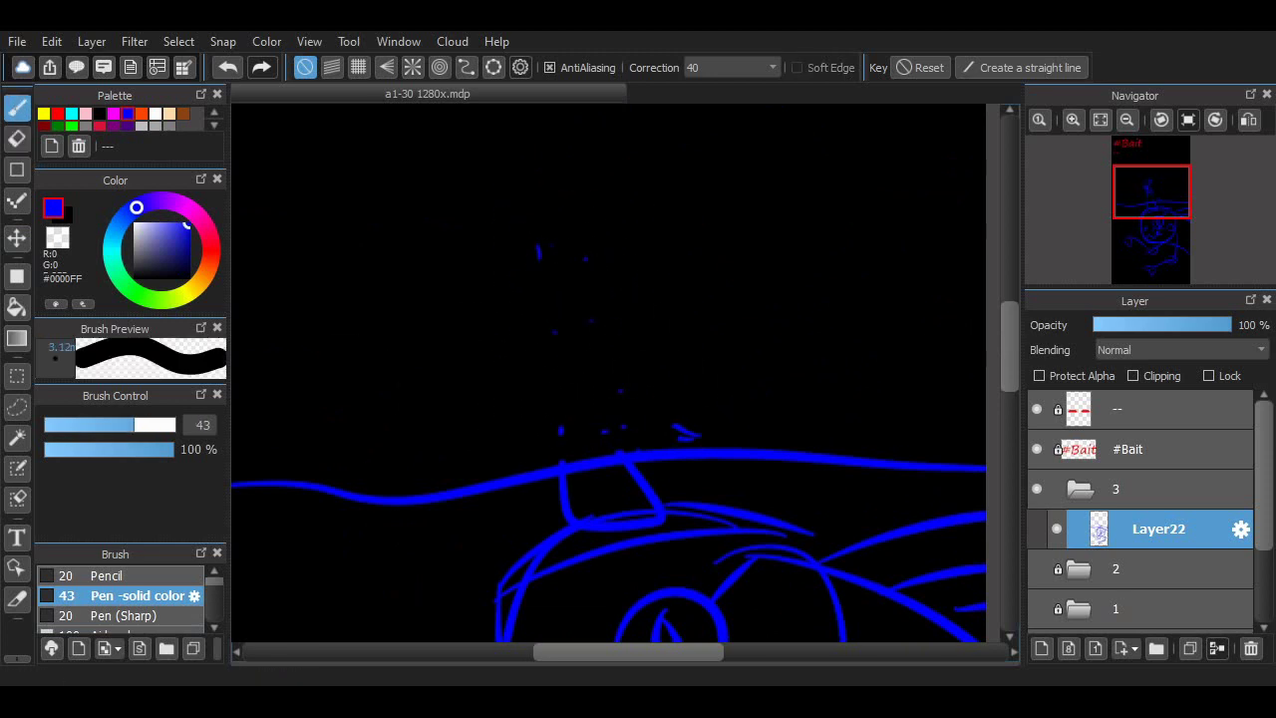
{"action": "left_click", "coordinate": [127, 615]}
{"action": "left_click_drag", "start_coordinate": [599, 369], "coordinate": [644, 427]}
{"action": "left_click_drag", "start_coordinate": [688, 274], "coordinate": [612, 399]}
{"action": "key", "text": "ctrl+z"}
{"action": "key", "text": "ctrl+z"}
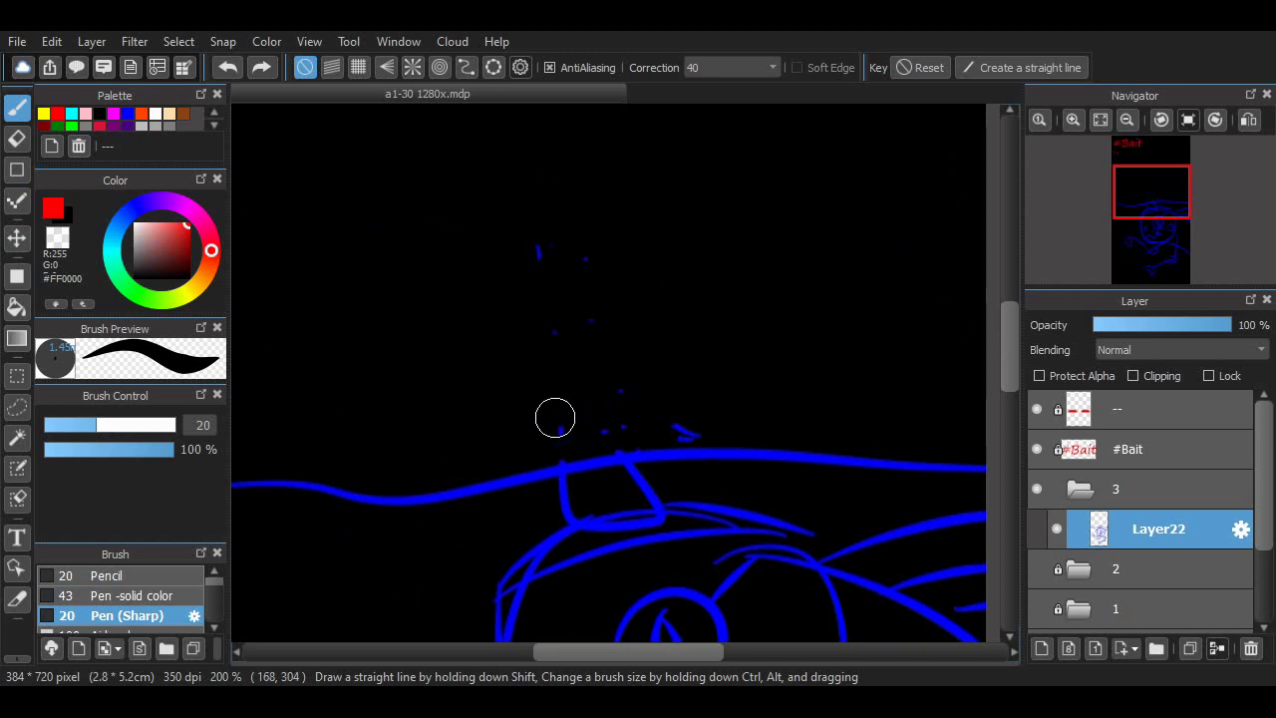
{"action": "left_click_drag", "start_coordinate": [549, 404], "coordinate": [617, 399]}
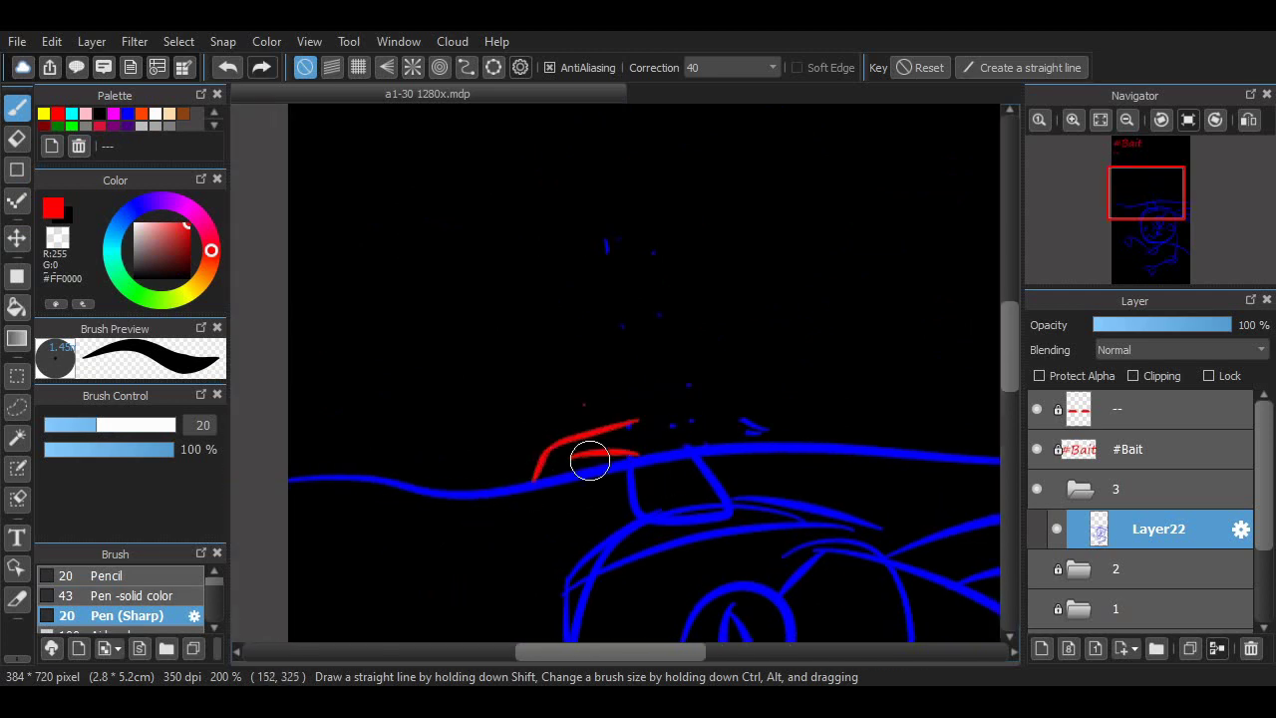
{"action": "left_click_drag", "start_coordinate": [593, 396], "coordinate": [698, 461]}
{"action": "mouse_move", "coordinate": [627, 409]}
{"action": "left_mouse_down"}
{"action": "mouse_move", "coordinate": [591, 394]}
{"action": "mouse_move", "coordinate": [636, 463]}
{"action": "left_mouse_up"}
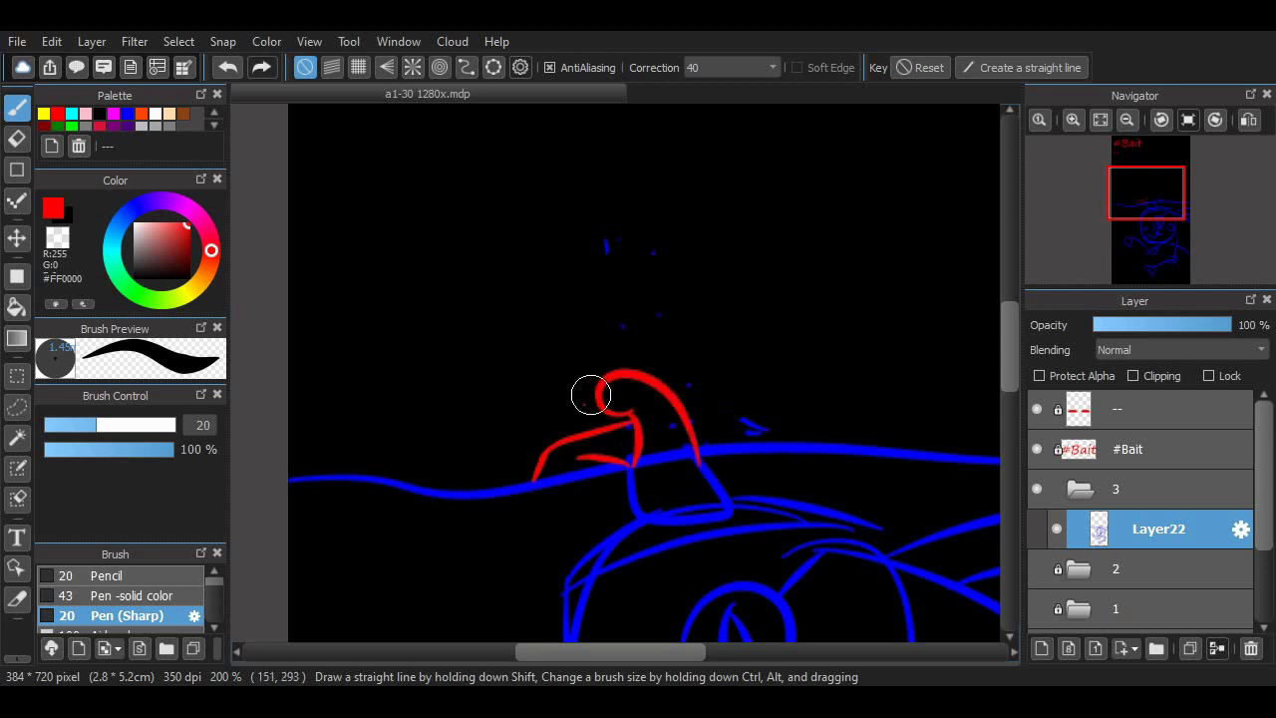
{"action": "key", "text": "ctrl+z"}
{"action": "key", "text": "ctrl+z"}
{"action": "key", "text": "ctrl+z"}
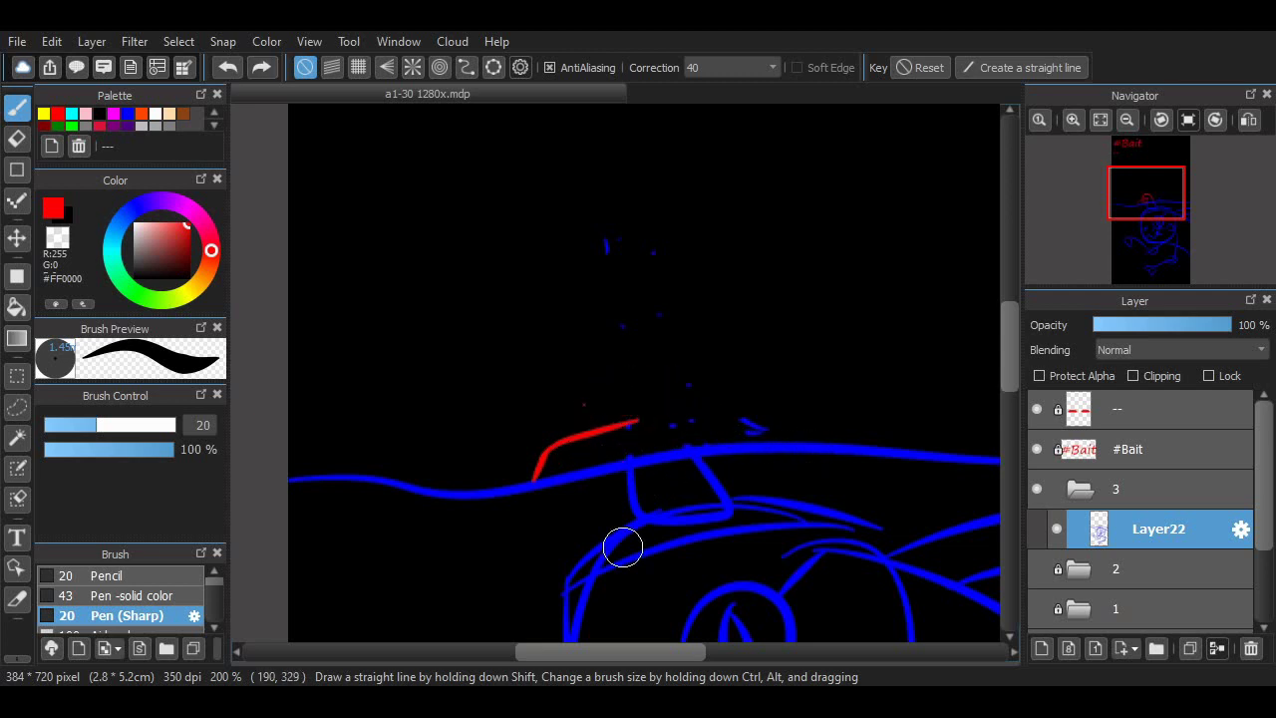
Draw a new figure above the waterline in red with a narrow triangular body and two outstretched, wide-sleeved arms
{"action": "scroll", "coordinate": [585, 507], "scroll_direction": "right", "scroll_amount": 2}
{"action": "left_click_drag", "start_coordinate": [529, 461], "coordinate": [570, 313]}
{"action": "left_click_drag", "start_coordinate": [570, 314], "coordinate": [621, 456]}
{"action": "key", "text": "ctrl+z"}
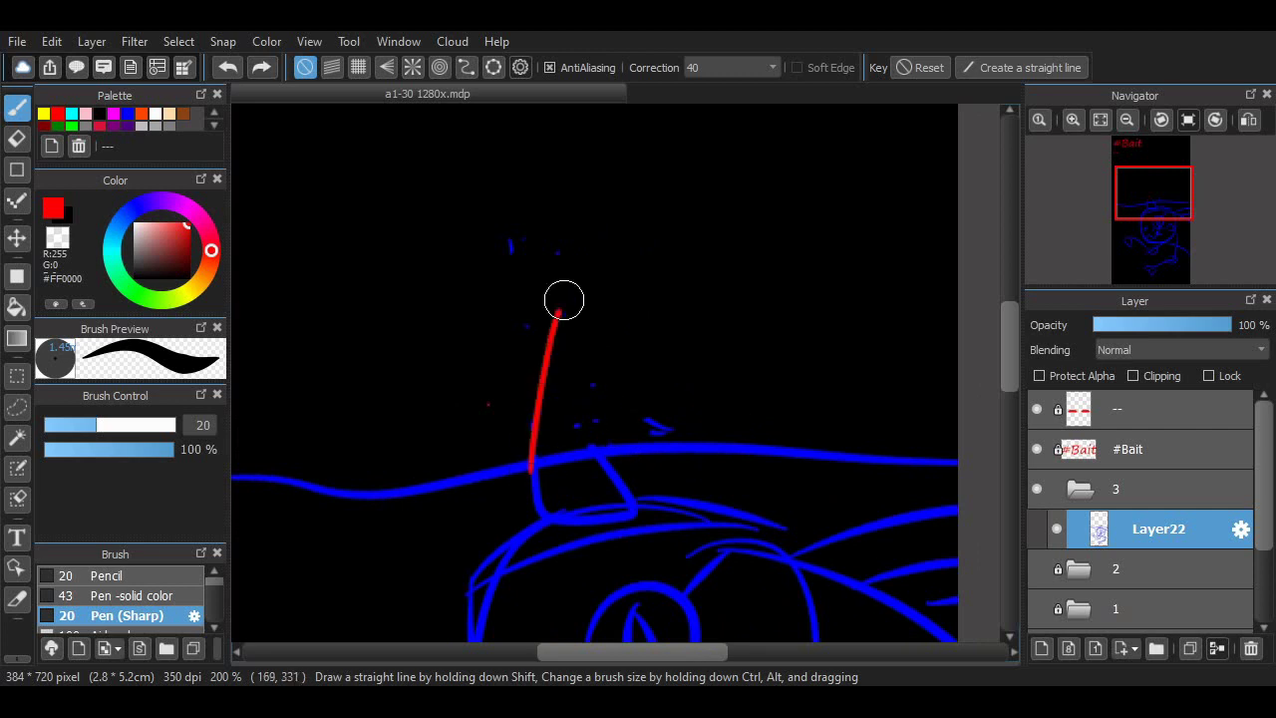
{"action": "left_click_drag", "start_coordinate": [562, 299], "coordinate": [623, 489]}
{"action": "left_click_drag", "start_coordinate": [562, 304], "coordinate": [725, 341]}
{"action": "key", "text": "ctrl+z"}
{"action": "mouse_move", "coordinate": [565, 303]}
{"action": "left_mouse_down"}
{"action": "mouse_move", "coordinate": [701, 313]}
{"action": "mouse_move", "coordinate": [699, 395]}
{"action": "left_mouse_up"}
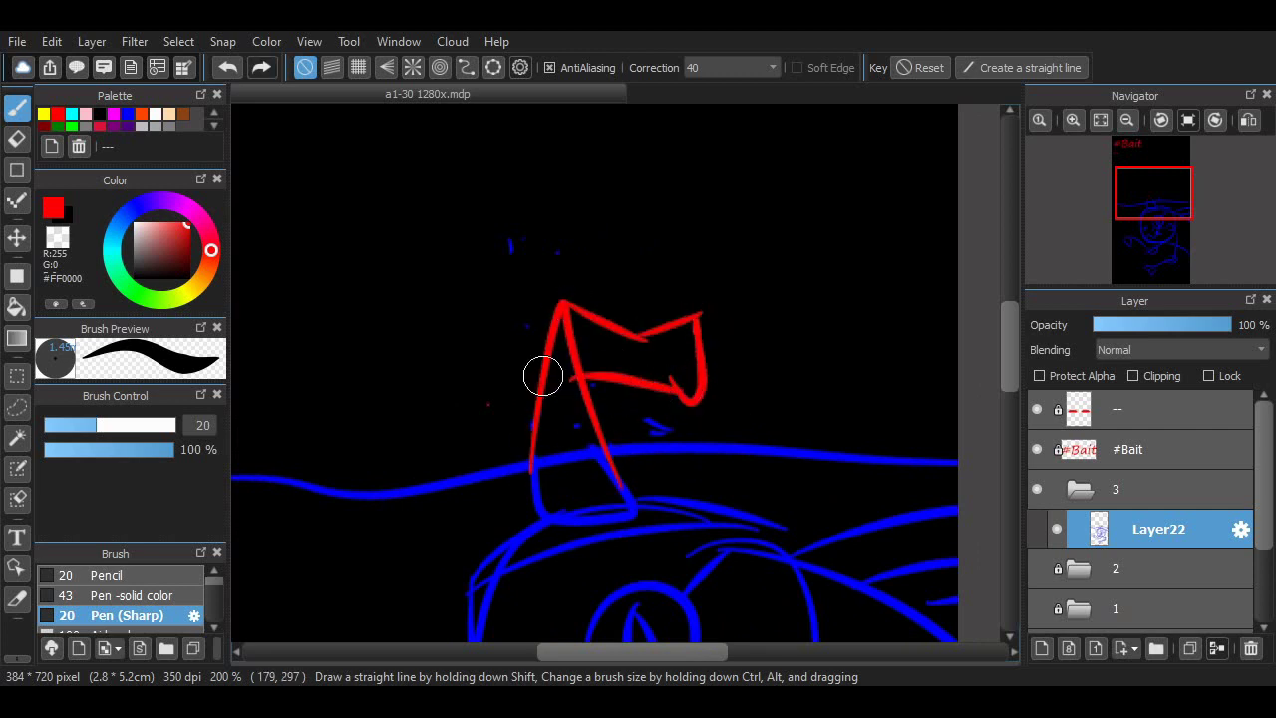
{"action": "left_click_drag", "start_coordinate": [434, 354], "coordinate": [498, 399]}
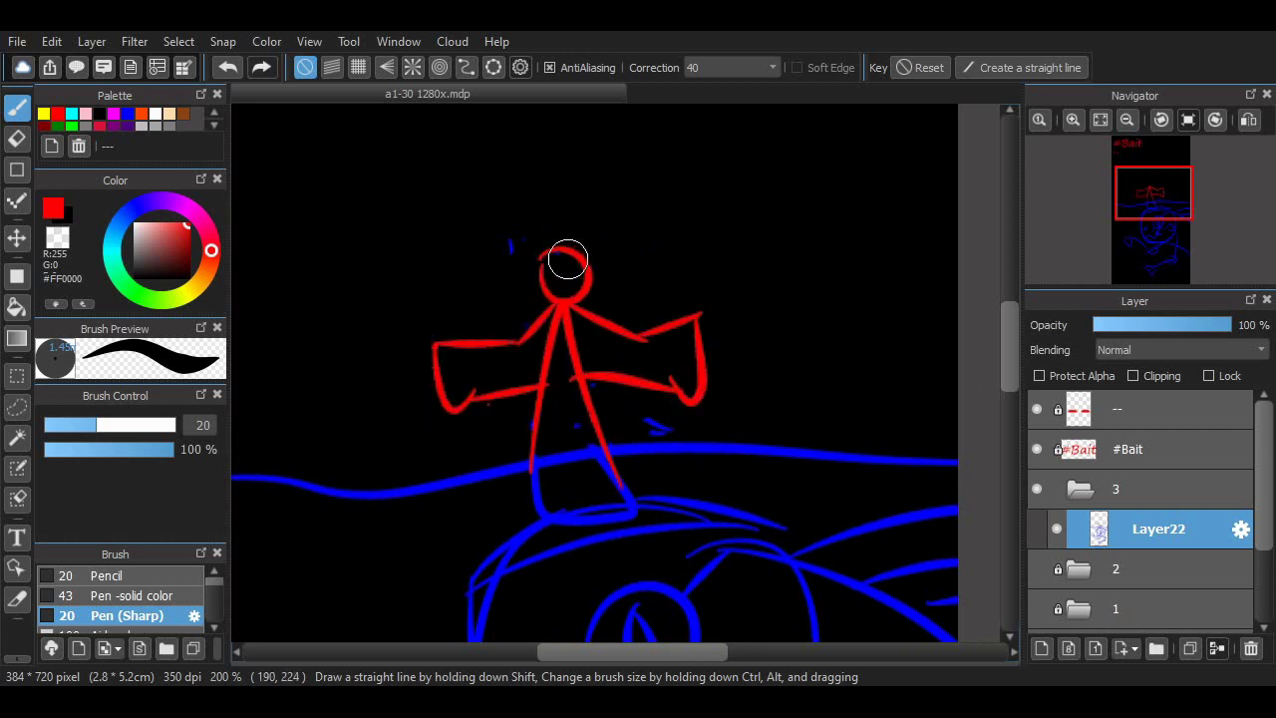
Undo the round head and draw a small angular face under a curved hood on the red figure
{"action": "key", "text": "ctrl+z"}
{"action": "left_click_drag", "start_coordinate": [556, 248], "coordinate": [597, 274]}
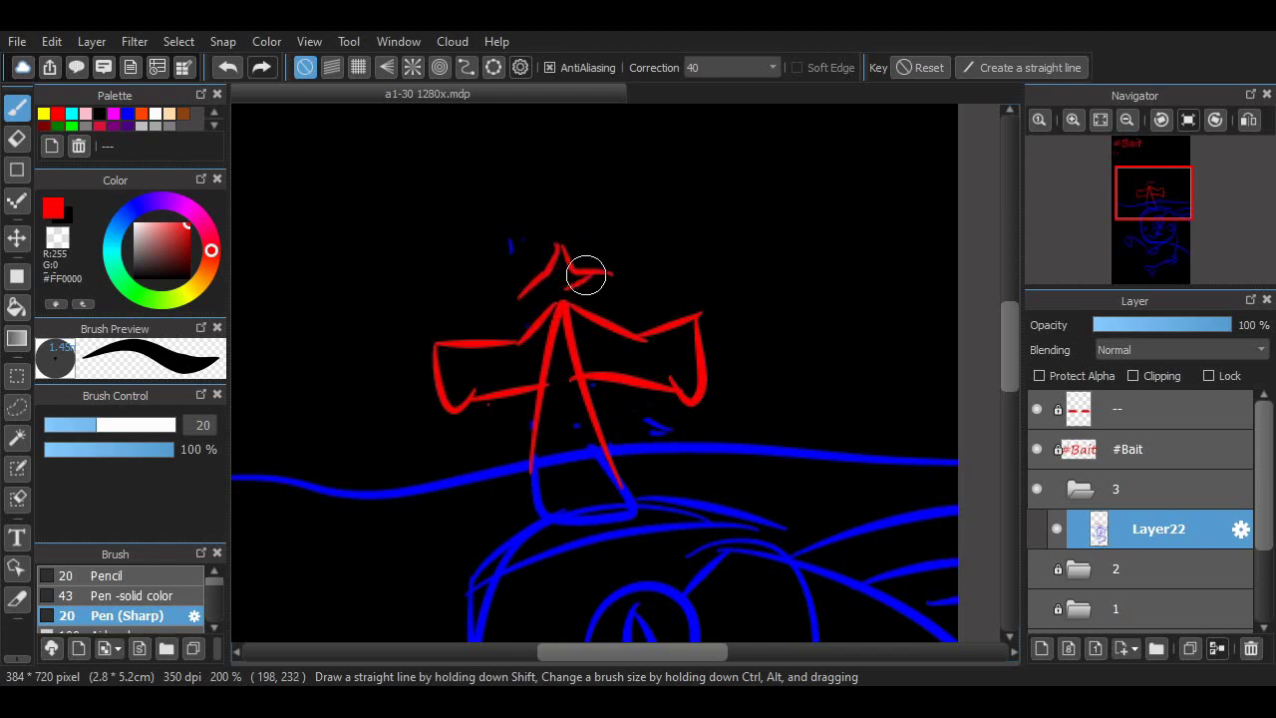
{"action": "left_click_drag", "start_coordinate": [562, 225], "coordinate": [598, 279]}
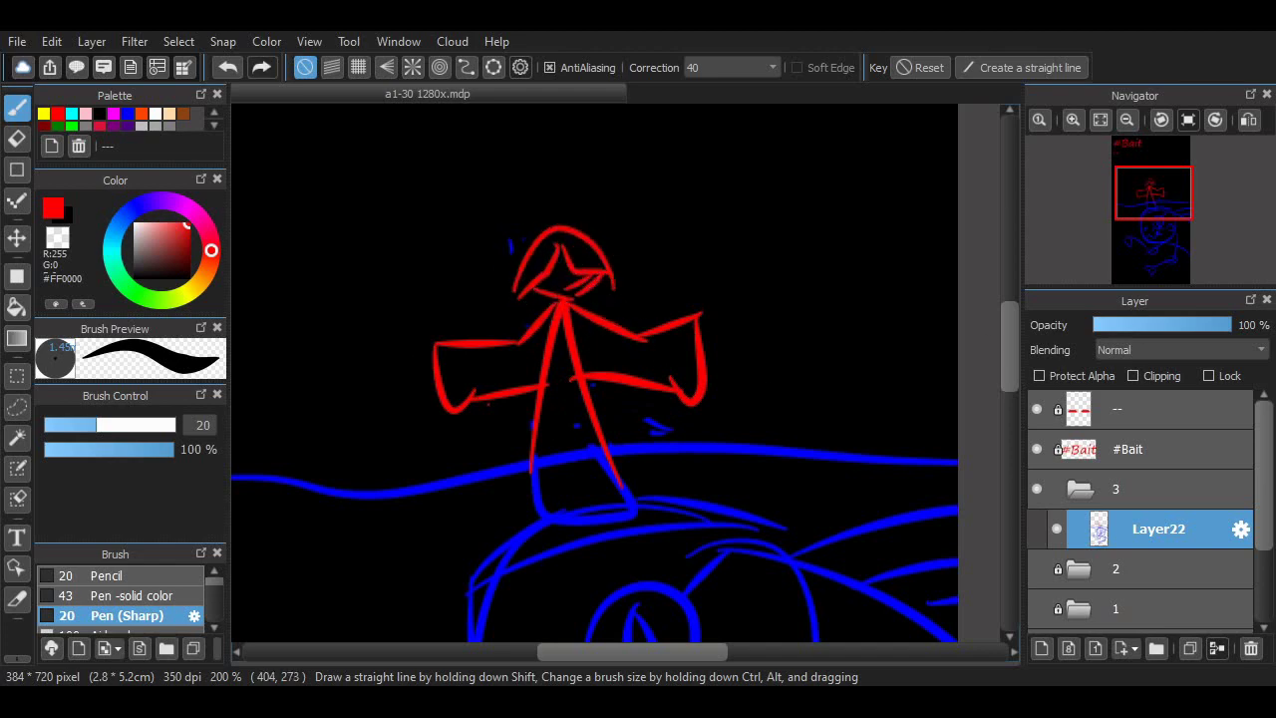
Draw two red chevrons pointing right across the creature's lower body near the canvas's right edge
{"action": "scroll", "coordinate": [912, 195], "scroll_direction": "down", "scroll_amount": 8}
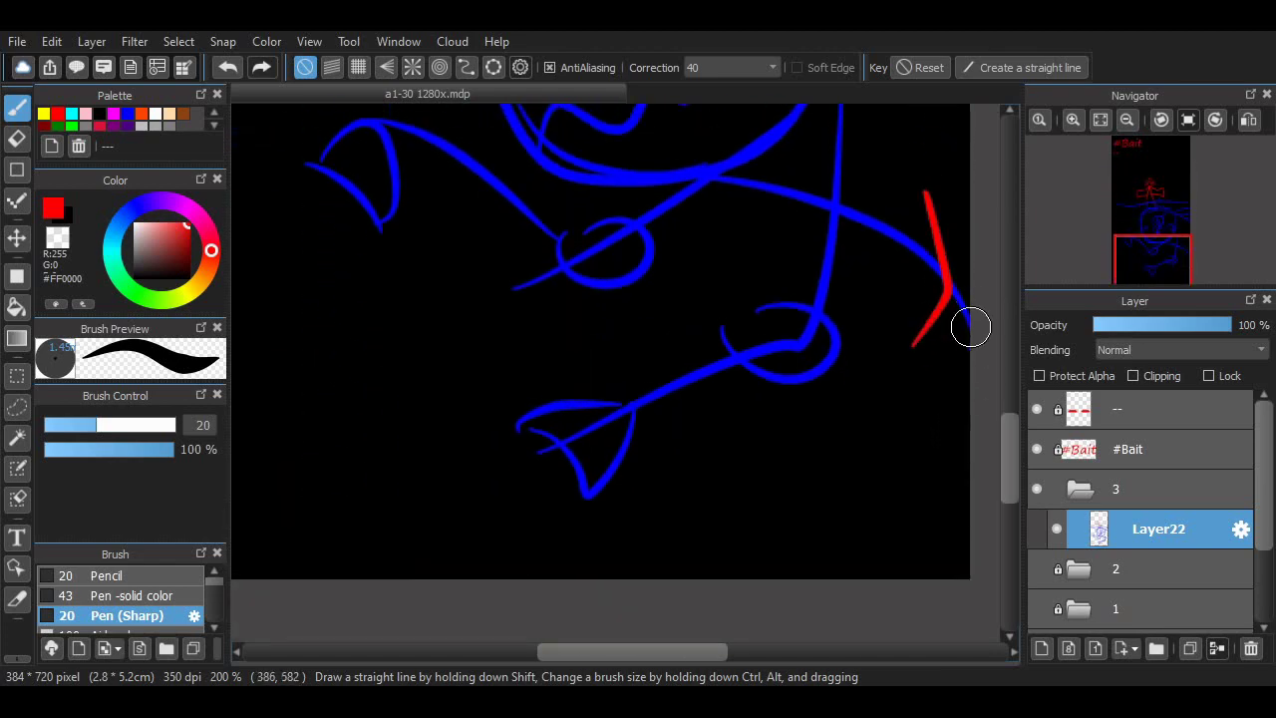
{"action": "left_click_drag", "start_coordinate": [862, 179], "coordinate": [853, 317]}
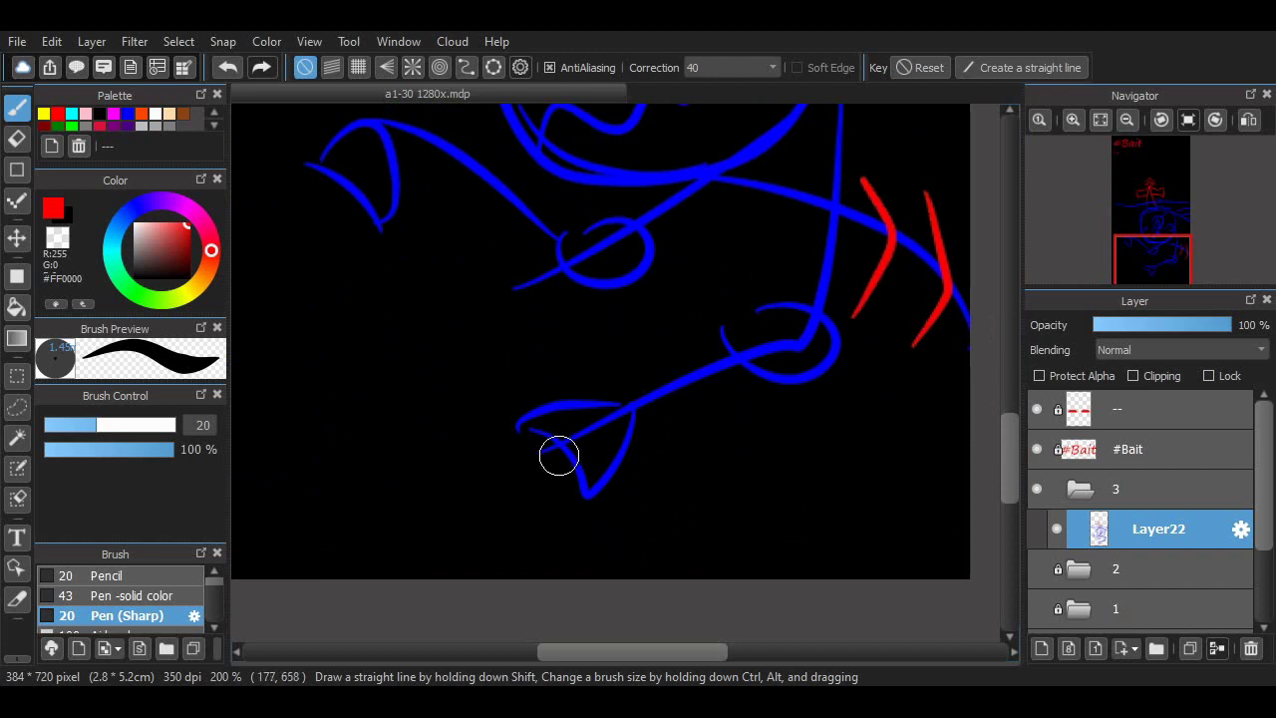
Draw three sweeping red curves across the sky, and undo the oval sketched on the water to the figure's right
{"action": "scroll", "coordinate": [558, 456], "scroll_direction": "up", "scroll_amount": 8}
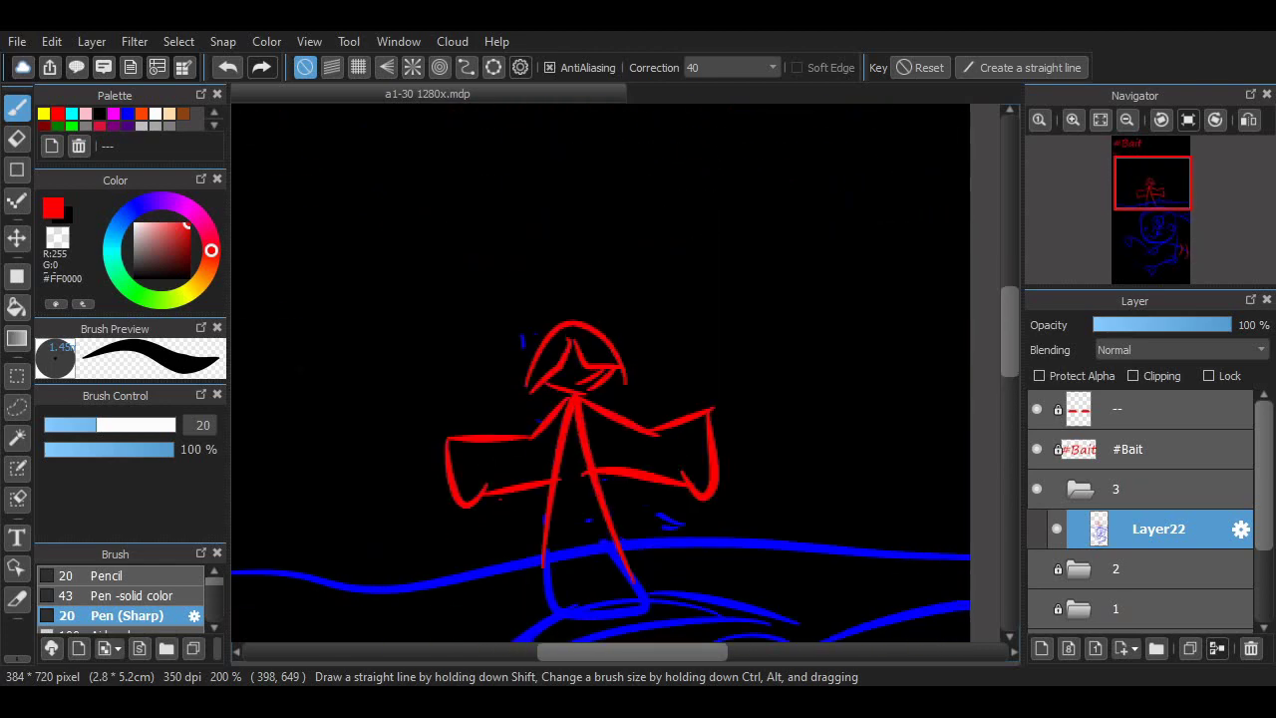
{"action": "scroll", "coordinate": [558, 456], "scroll_direction": "left", "scroll_amount": 3}
{"action": "left_click", "coordinate": [1127, 118]}
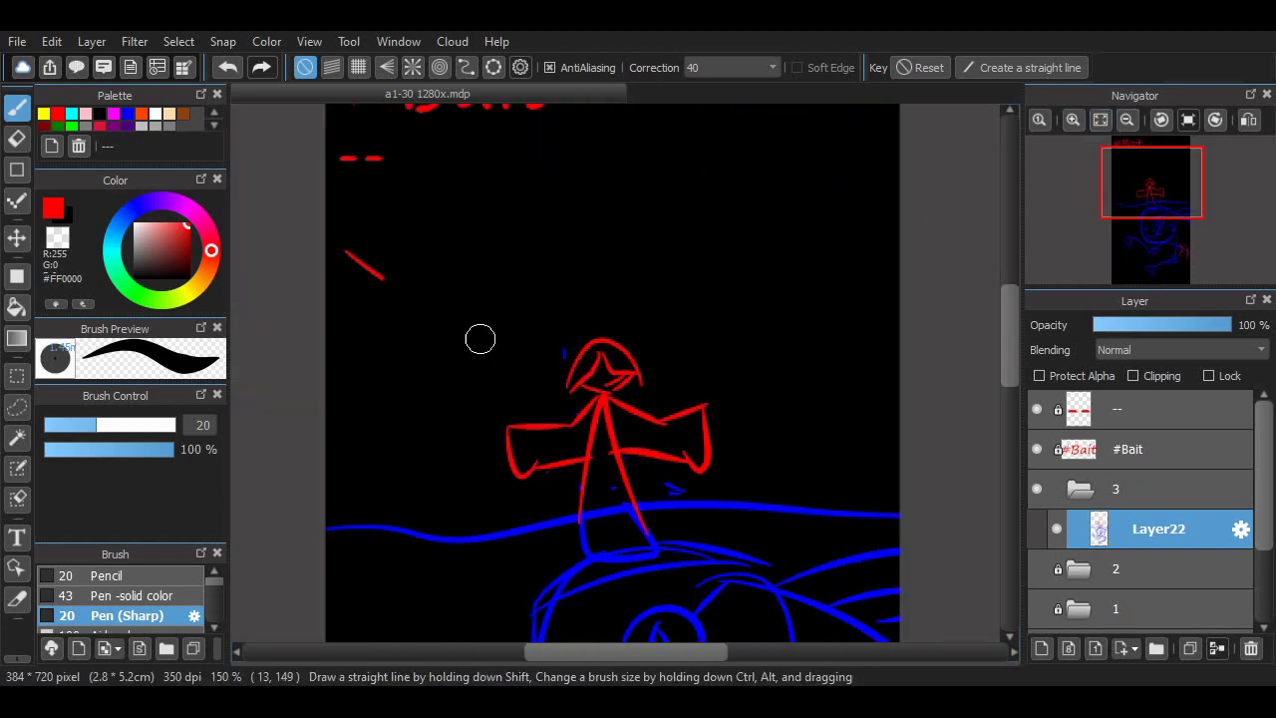
{"action": "left_click_drag", "start_coordinate": [836, 420], "coordinate": [804, 511]}
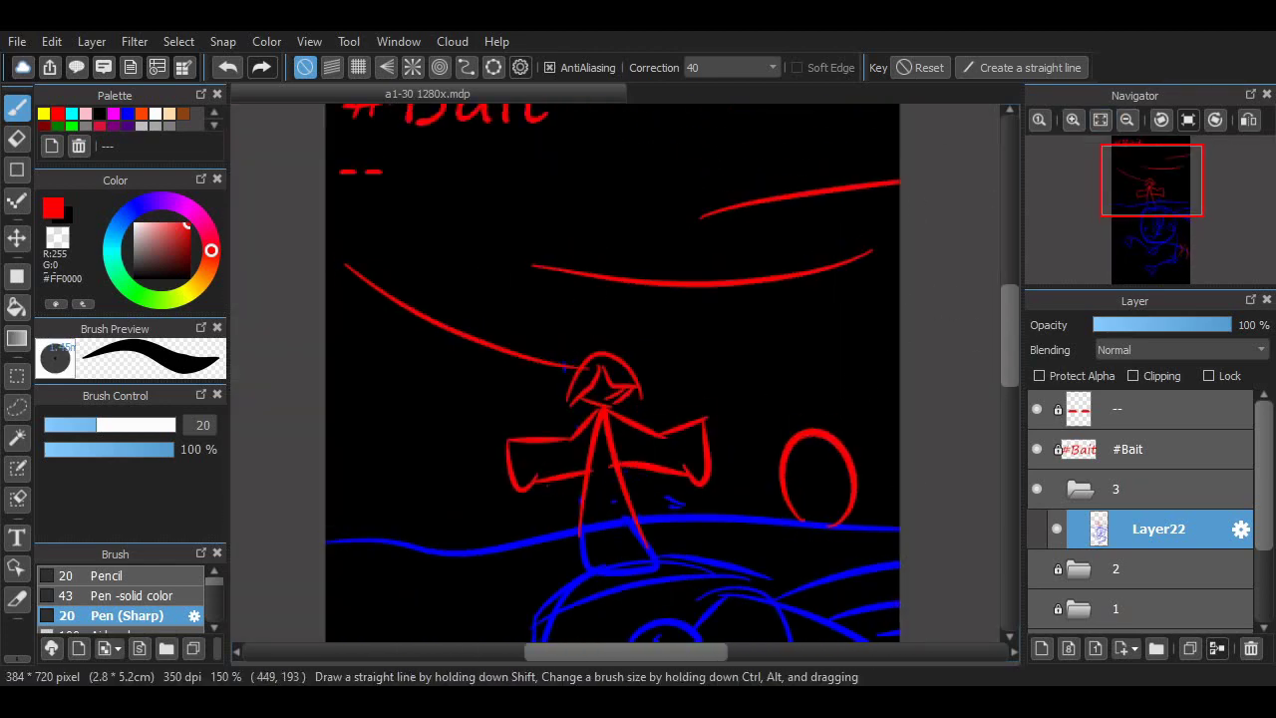
{"action": "key", "text": "ctrl+plus"}
{"action": "key", "text": "ctrl+z"}
Draw a snowman-like companion of two stacked circles, stick arms and a square head in red, left of the standing figure
{"action": "mouse_move", "coordinate": [468, 418]}
{"action": "left_mouse_down"}
{"action": "mouse_move", "coordinate": [515, 476]}
{"action": "mouse_move", "coordinate": [439, 519]}
{"action": "left_mouse_up"}
{"action": "mouse_move", "coordinate": [443, 331]}
{"action": "left_mouse_down"}
{"action": "mouse_move", "coordinate": [441, 370]}
{"action": "mouse_move", "coordinate": [407, 343]}
{"action": "mouse_move", "coordinate": [422, 342]}
{"action": "mouse_move", "coordinate": [428, 282]}
{"action": "mouse_move", "coordinate": [507, 319]}
{"action": "left_mouse_up"}
{"action": "key", "text": "ctrl+z"}
{"action": "mouse_move", "coordinate": [430, 282]}
{"action": "left_mouse_down"}
{"action": "mouse_move", "coordinate": [435, 345]}
{"action": "mouse_move", "coordinate": [498, 322]}
{"action": "left_mouse_up"}
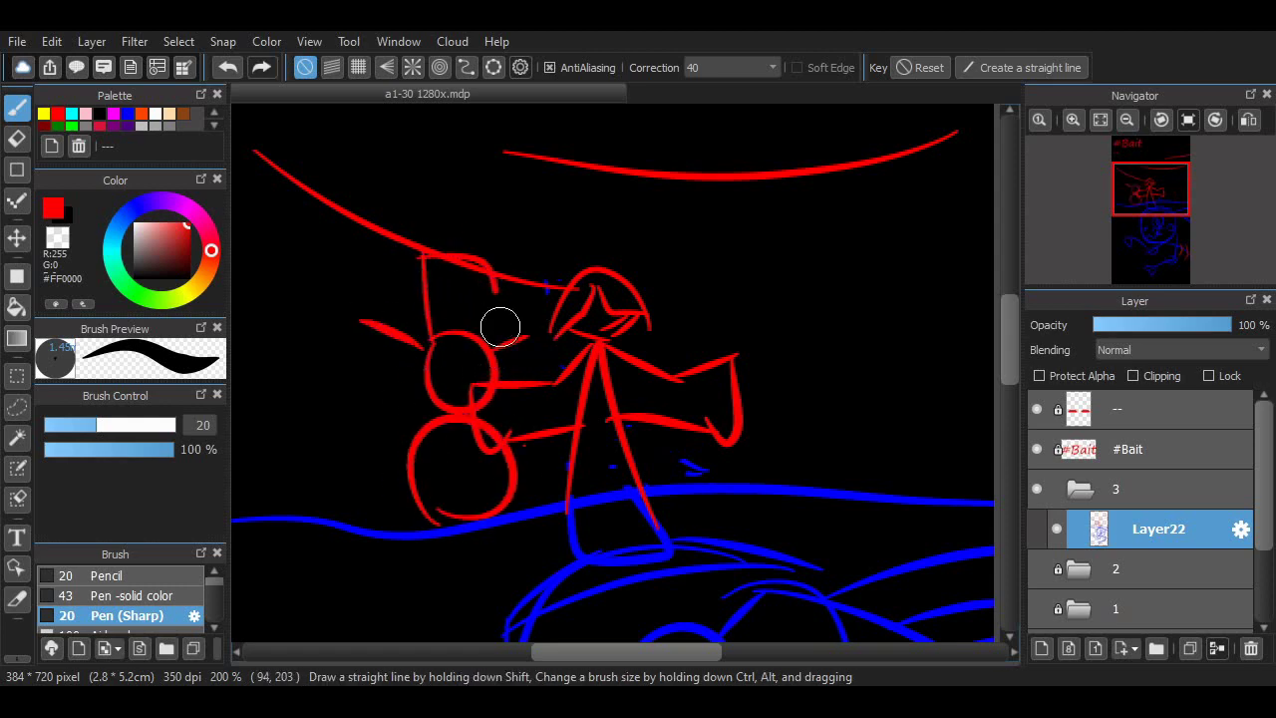
Draw two wavy red lines across the creature's left cheek, one extending past the head outline
{"action": "left_click_drag", "start_coordinate": [986, 361], "coordinate": [986, 177]}
{"action": "scroll", "coordinate": [701, 427], "scroll_direction": "down", "scroll_amount": 10}
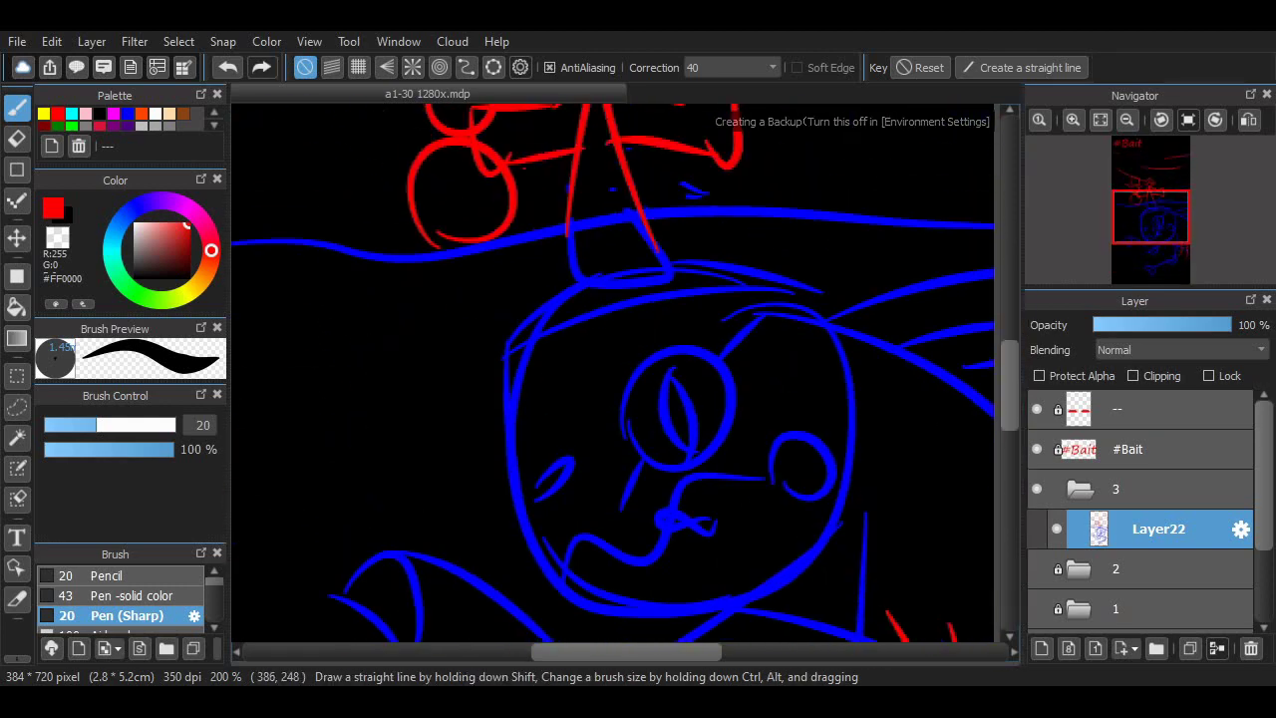
{"action": "scroll", "coordinate": [701, 427], "scroll_direction": "up", "scroll_amount": 5}
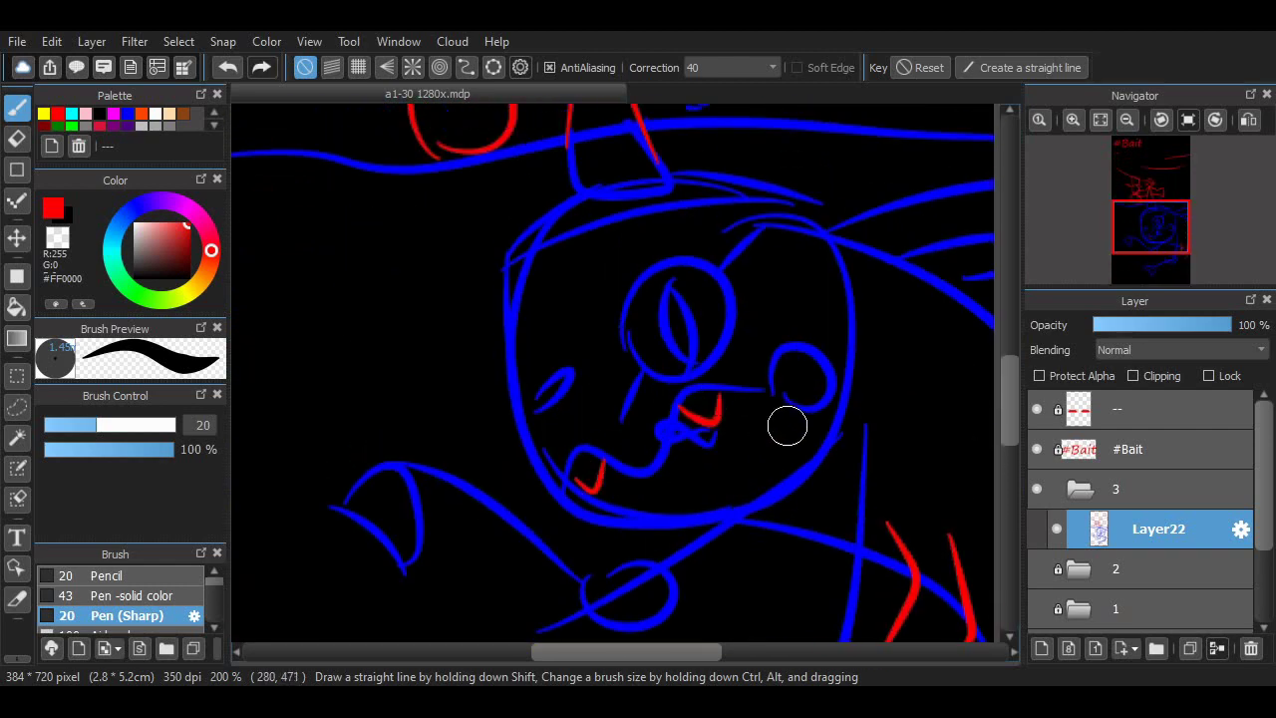
{"action": "left_click_drag", "start_coordinate": [599, 404], "coordinate": [526, 400]}
{"action": "left_click_drag", "start_coordinate": [419, 435], "coordinate": [604, 419]}
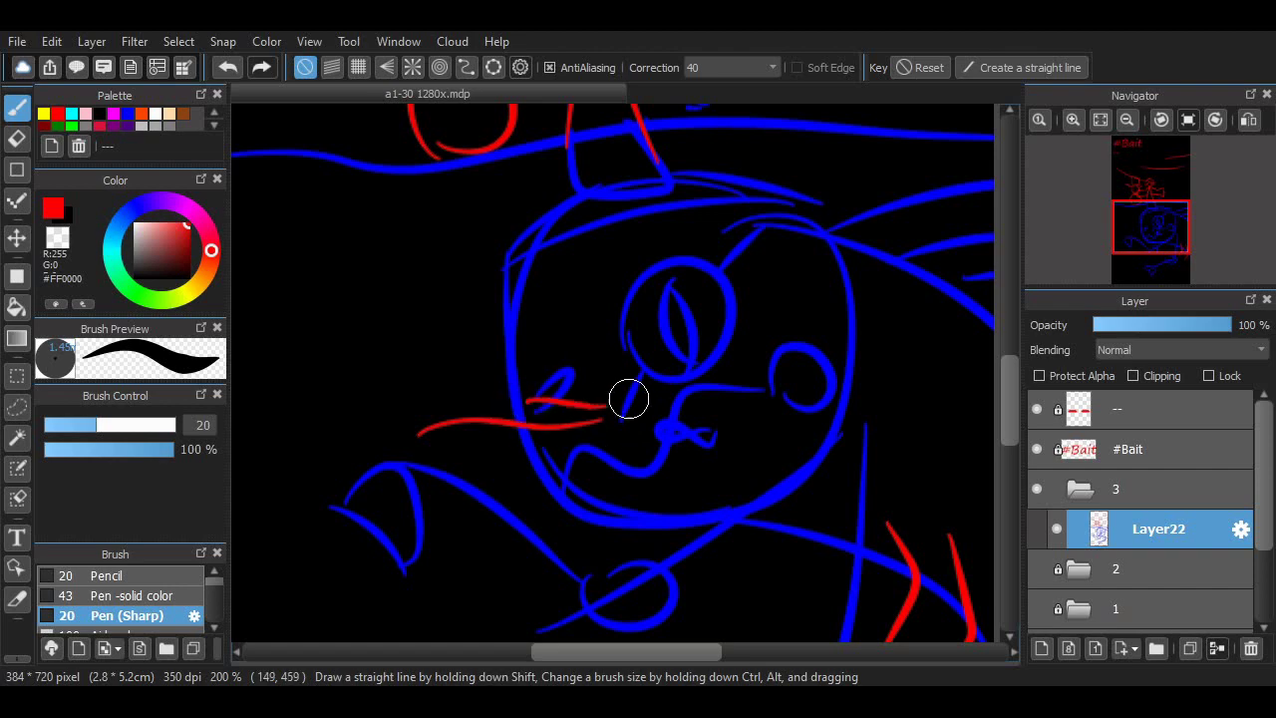
Switch the drawing colour to blue and sketch a round head outline with hair over the standing figure's red hood
{"action": "scroll", "coordinate": [987, 387], "scroll_direction": "up", "scroll_amount": 10}
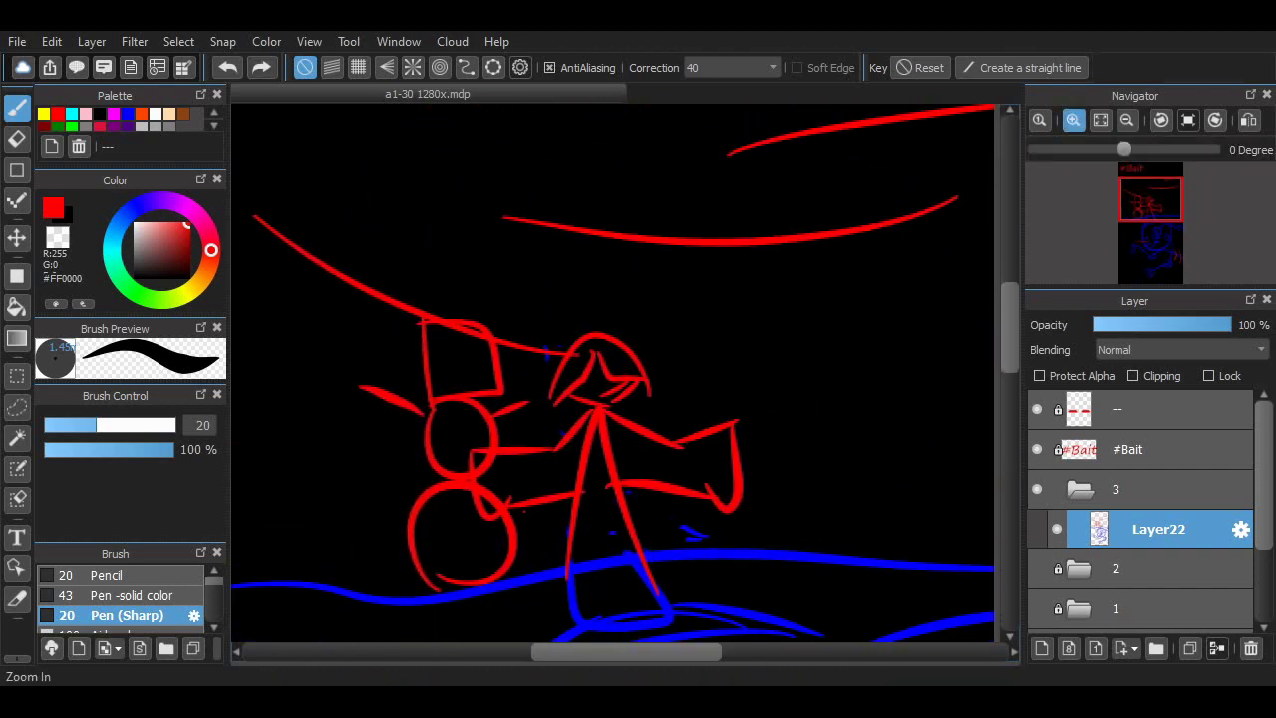
{"action": "key", "text": "ctrl+plus"}
{"action": "left_click", "coordinate": [128, 113]}
{"action": "mouse_move", "coordinate": [559, 285]}
{"action": "left_mouse_down"}
{"action": "mouse_move", "coordinate": [669, 331]}
{"action": "mouse_move", "coordinate": [592, 396]}
{"action": "left_mouse_up"}
{"action": "mouse_move", "coordinate": [575, 307]}
{"action": "left_mouse_down"}
{"action": "mouse_move", "coordinate": [619, 348]}
{"action": "mouse_move", "coordinate": [615, 378]}
{"action": "mouse_move", "coordinate": [629, 296]}
{"action": "left_mouse_up"}
{"action": "left_click_drag", "start_coordinate": [530, 379], "coordinate": [599, 261]}
Add a second blue wave line below the waterline and draw two eyes and a wobbly mouth on the companion's square head
{"action": "scroll", "coordinate": [968, 322], "scroll_direction": "down", "scroll_amount": 3}
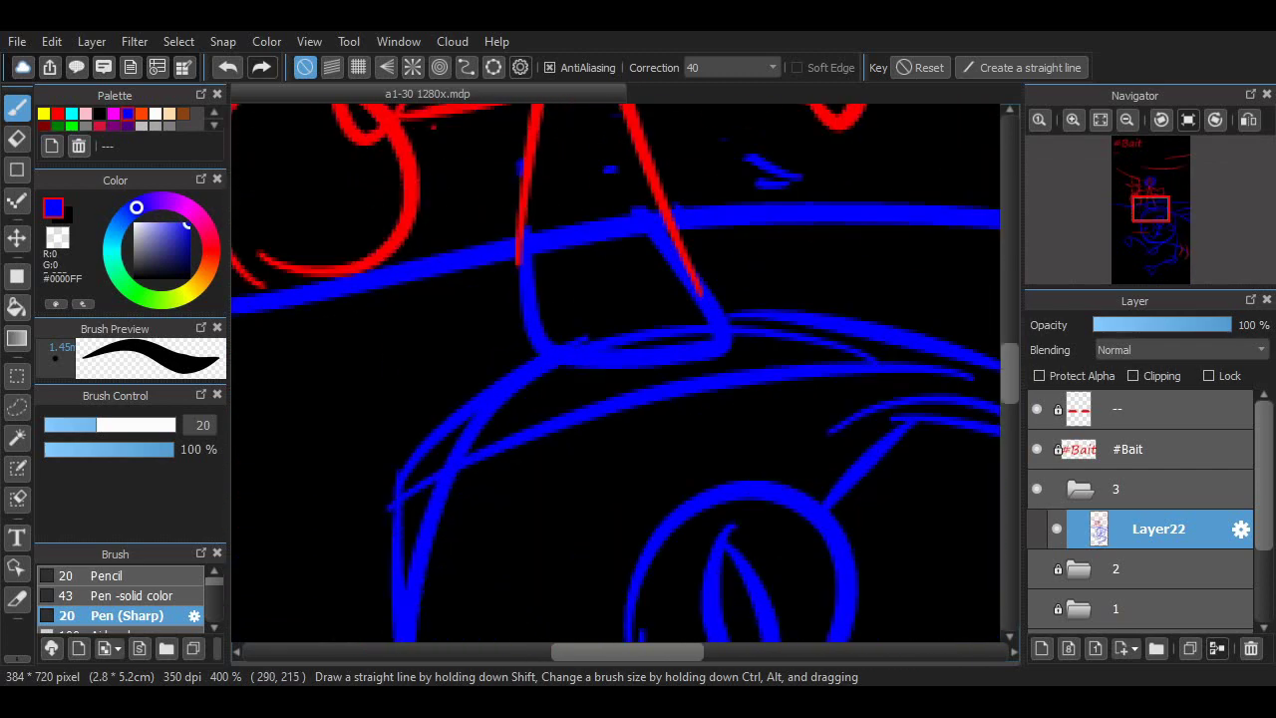
{"action": "scroll", "coordinate": [485, 432], "scroll_direction": "down", "scroll_amount": 4}
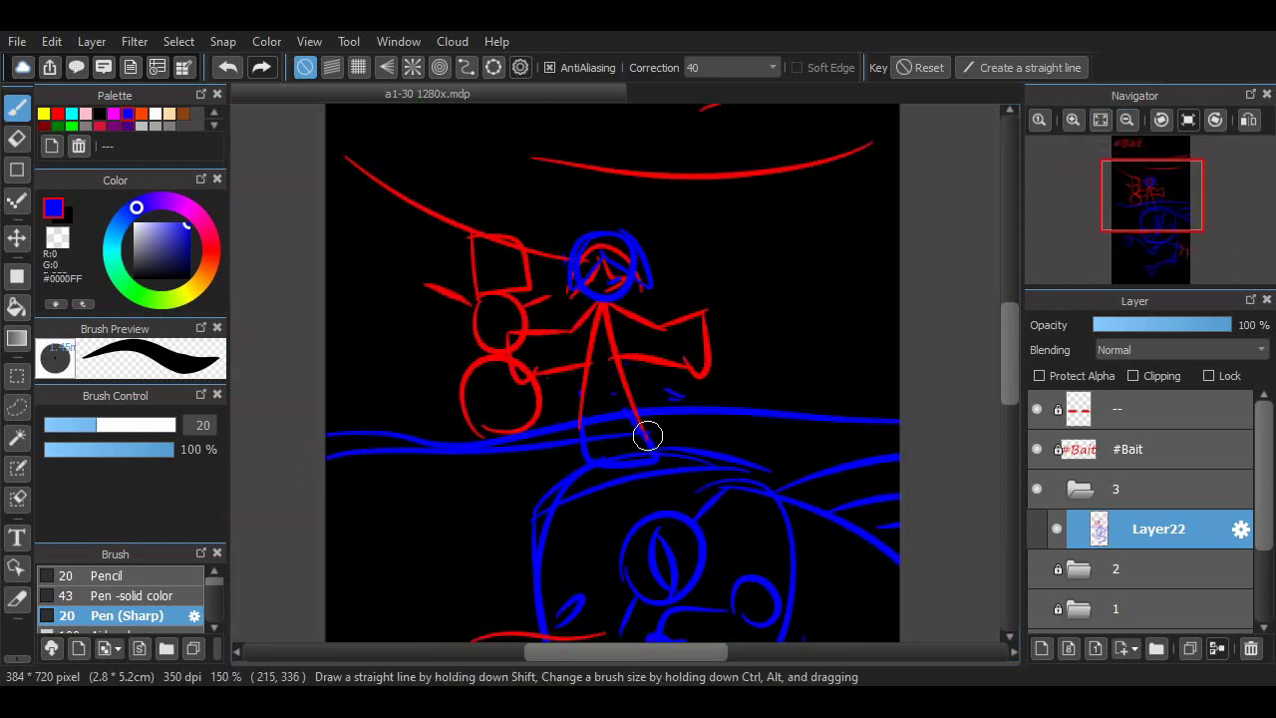
{"action": "scroll", "coordinate": [414, 449], "scroll_direction": "up", "scroll_amount": 4}
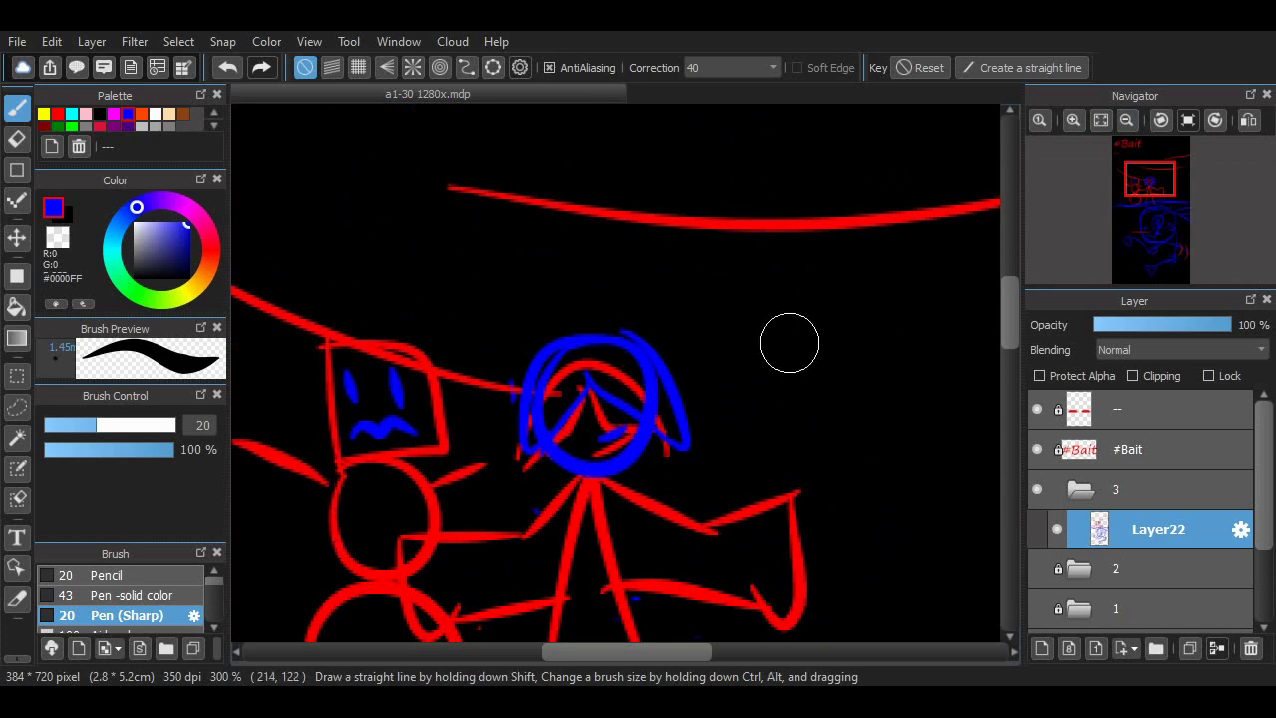
Sketch an angular blue frame around the creature's large eye, with a line reaching towards the small oval at the head's edge
{"action": "scroll", "coordinate": [790, 343], "scroll_direction": "down", "scroll_amount": 3}
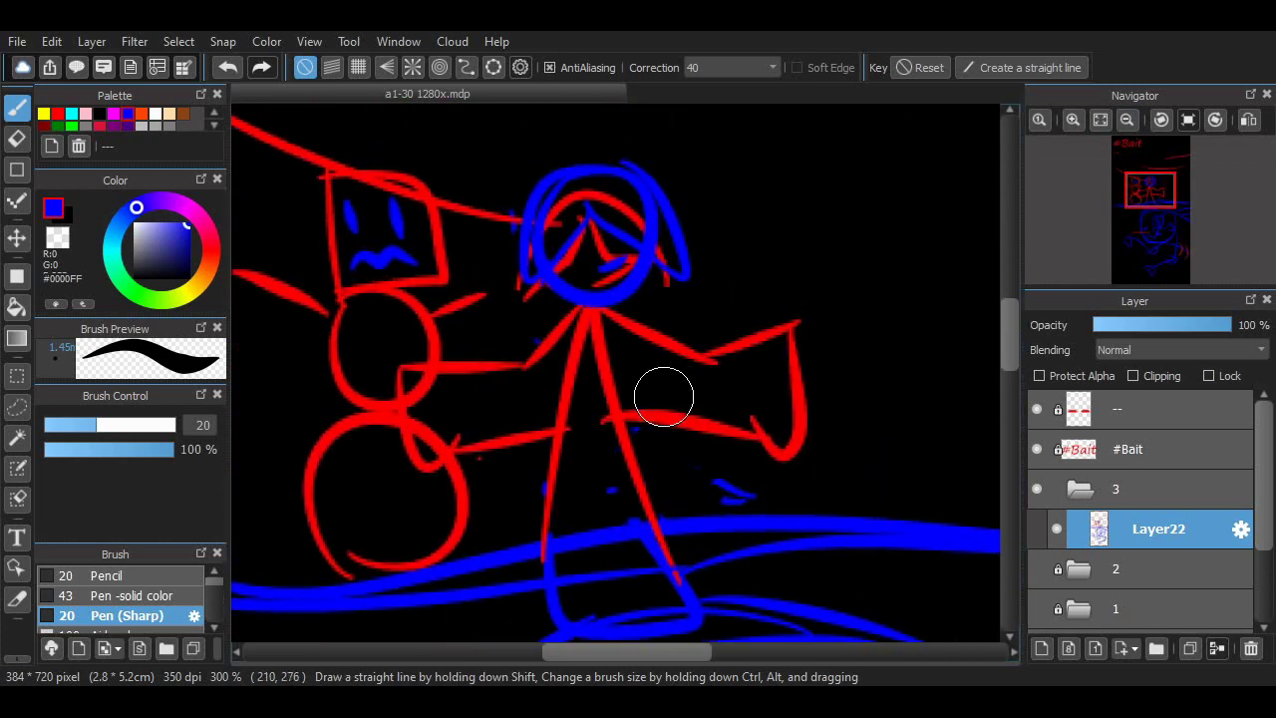
{"action": "scroll", "coordinate": [629, 359], "scroll_direction": "down", "scroll_amount": 8}
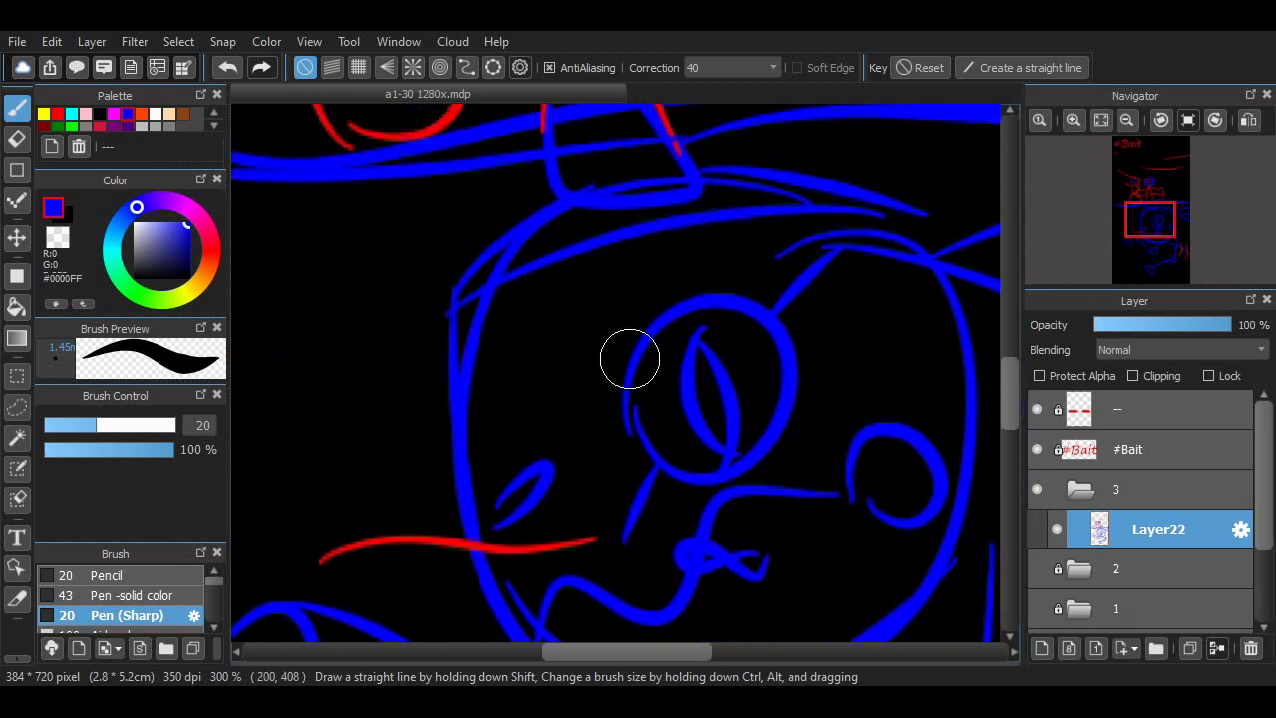
{"action": "key", "text": "ctrl+z"}
{"action": "key", "text": "ctrl+z"}
{"action": "mouse_move", "coordinate": [647, 290]}
{"action": "left_mouse_down"}
{"action": "mouse_move", "coordinate": [818, 427]}
{"action": "mouse_move", "coordinate": [782, 282]}
{"action": "left_mouse_up"}
{"action": "left_click_drag", "start_coordinate": [798, 294], "coordinate": [827, 325]}
{"action": "scroll", "coordinate": [827, 326], "scroll_direction": "right", "scroll_amount": 2}
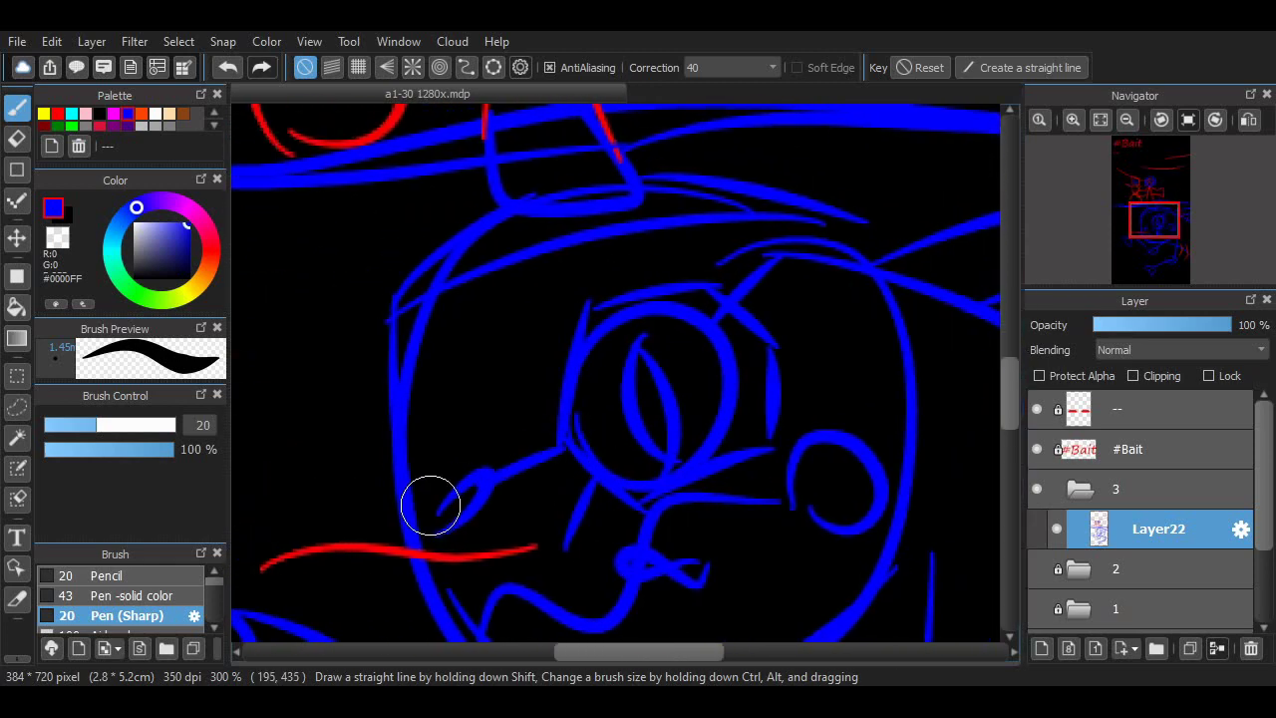
{"action": "scroll", "coordinate": [974, 319], "scroll_direction": "up", "scroll_amount": 10}
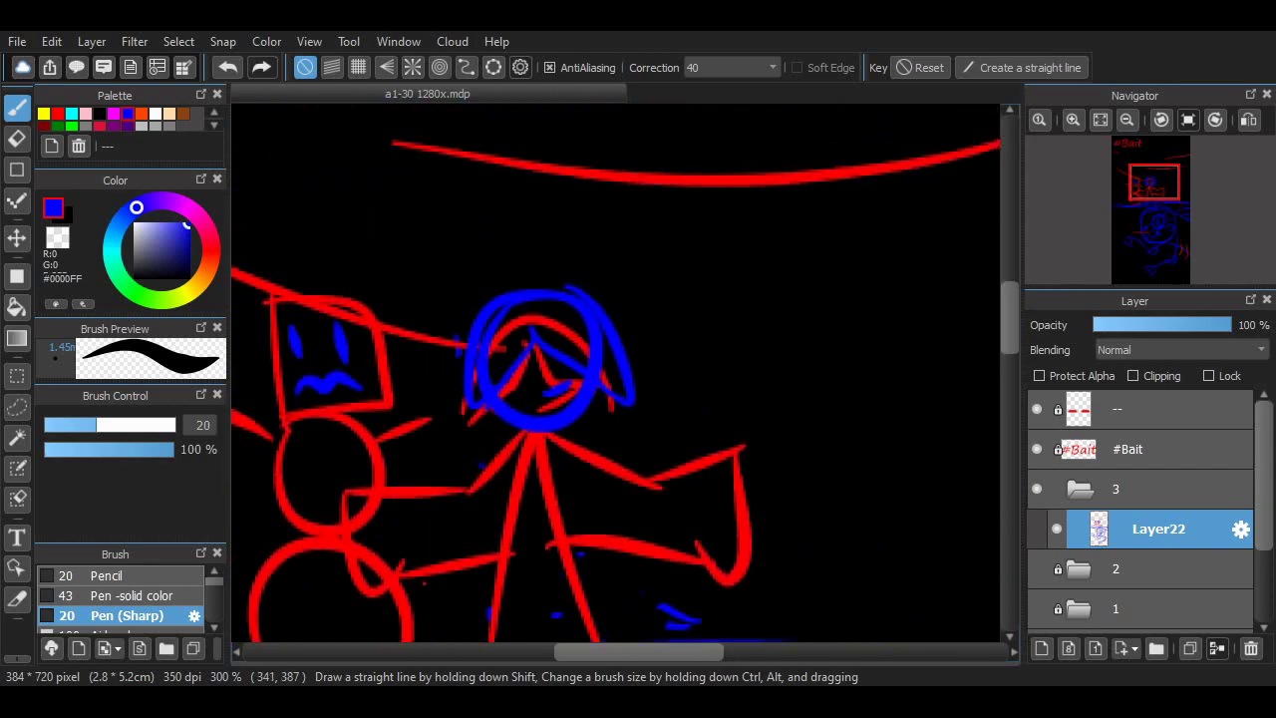
{"action": "scroll", "coordinate": [974, 319], "scroll_direction": "left", "scroll_amount": 3}
{"action": "left_click_drag", "start_coordinate": [485, 289], "coordinate": [512, 371]}
{"action": "left_click_drag", "start_coordinate": [527, 315], "coordinate": [553, 385]}
{"action": "key", "text": "ctrl+z"}
{"action": "key", "text": "ctrl+z"}
{"action": "key", "text": "ctrl+z"}
Pick the red of the side strokes and draw one long line along the inner edge of the creature's bent arm
{"action": "scroll", "coordinate": [997, 299], "scroll_direction": "right", "scroll_amount": 3}
{"action": "scroll", "coordinate": [983, 370], "scroll_direction": "down", "scroll_amount": 5}
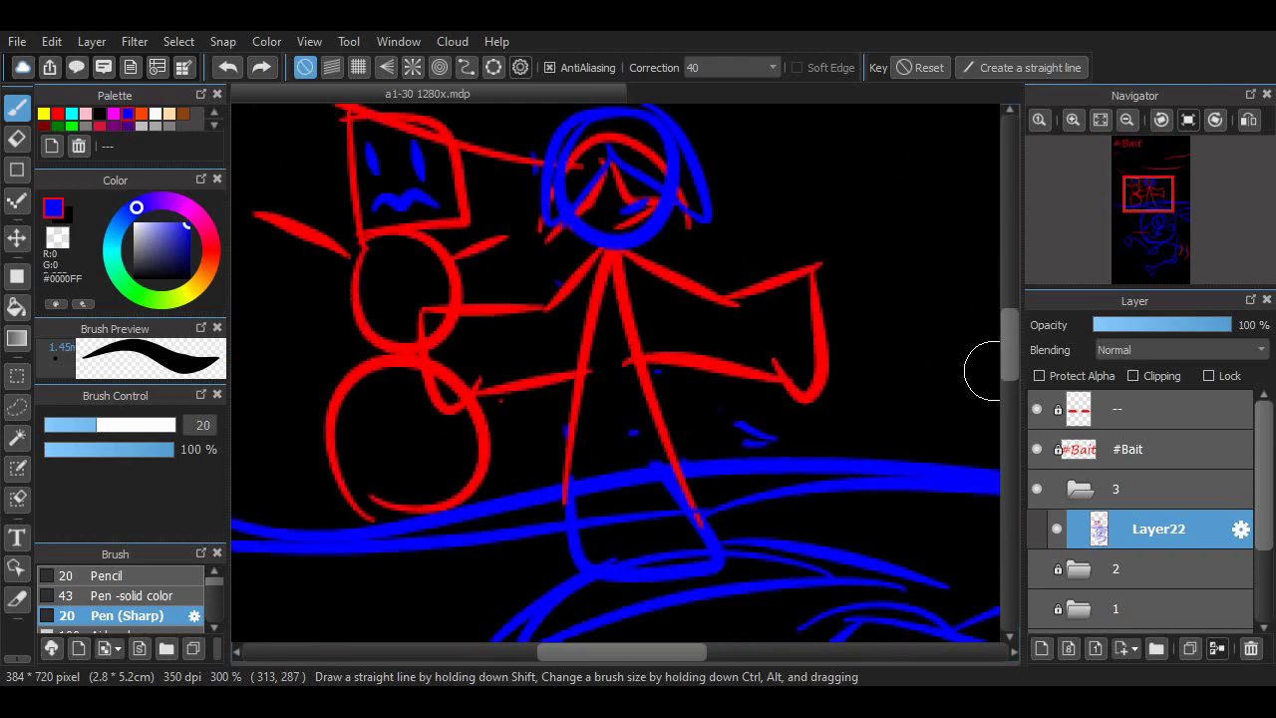
{"action": "scroll", "coordinate": [998, 374], "scroll_direction": "down", "scroll_amount": 5}
{"action": "scroll", "coordinate": [997, 375], "scroll_direction": "up", "scroll_amount": 5}
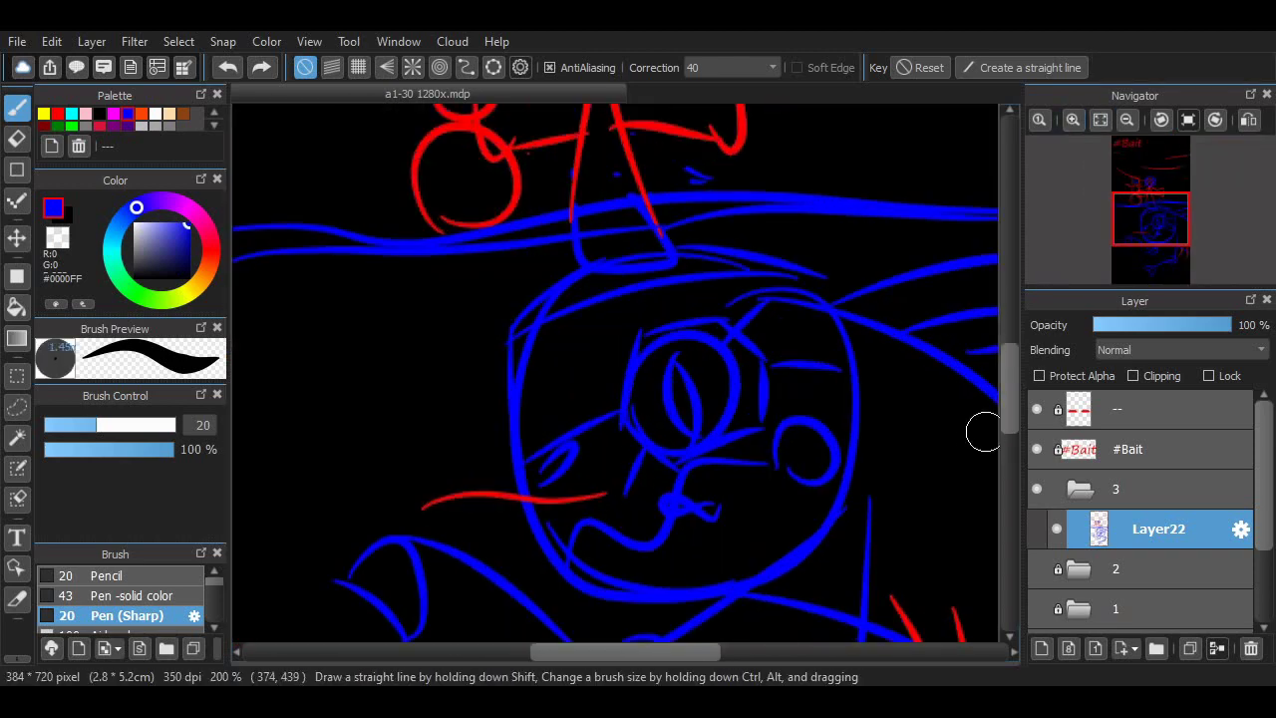
{"action": "scroll", "coordinate": [983, 467], "scroll_direction": "down", "scroll_amount": 3}
{"action": "scroll", "coordinate": [787, 342], "scroll_direction": "right", "scroll_amount": 2}
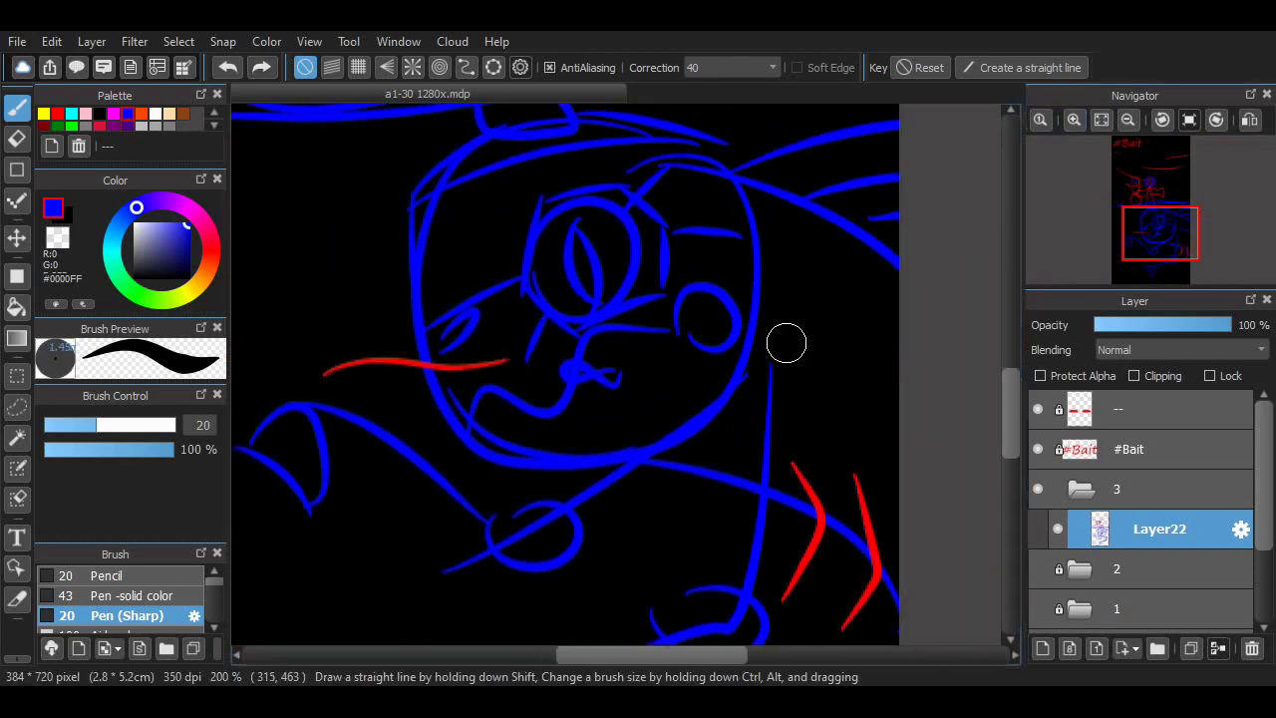
{"action": "left_click", "coordinate": [804, 488], "text": "alt"}
{"action": "scroll", "coordinate": [781, 288], "scroll_direction": "down", "scroll_amount": 3}
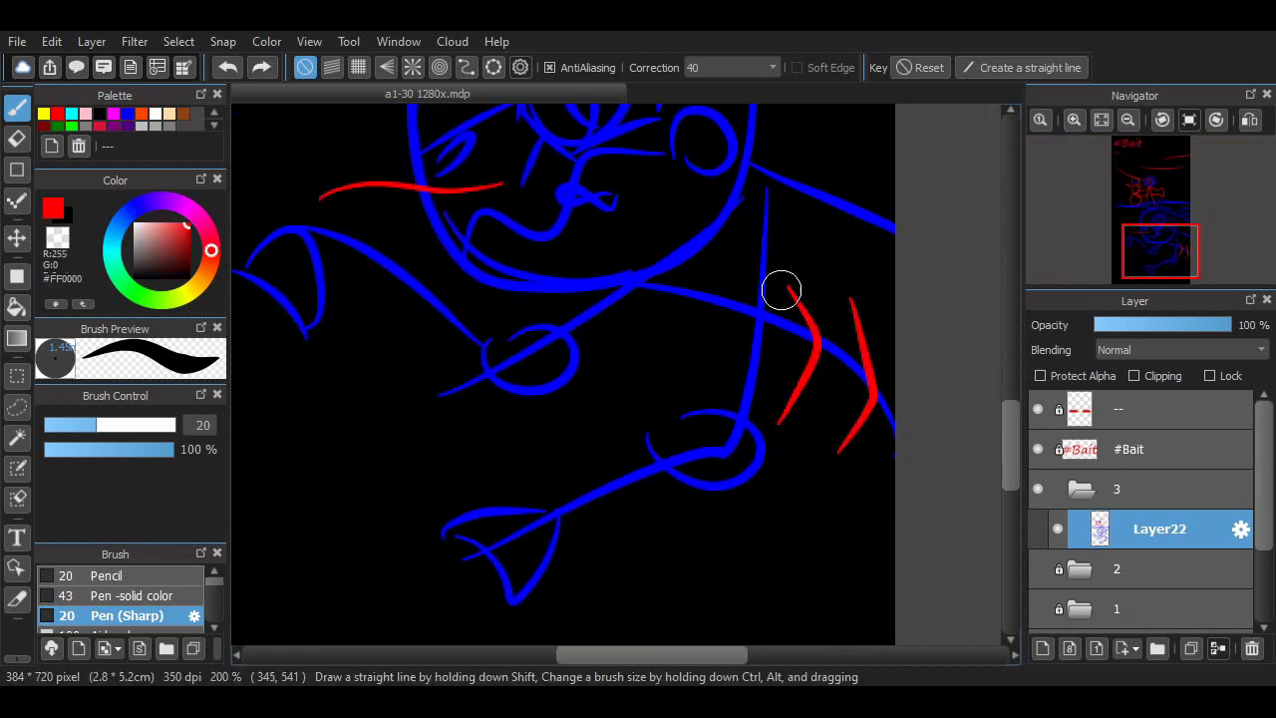
{"action": "left_click_drag", "start_coordinate": [746, 199], "coordinate": [720, 394]}
{"action": "left_click_drag", "start_coordinate": [809, 209], "coordinate": [772, 457]}
{"action": "key", "text": "ctrl+z"}
Switch the drawing colour to dark purple #4B0082 and outline the creature's bent lower arm with a clawed hand
{"action": "left_click", "coordinate": [744, 203], "text": "alt"}
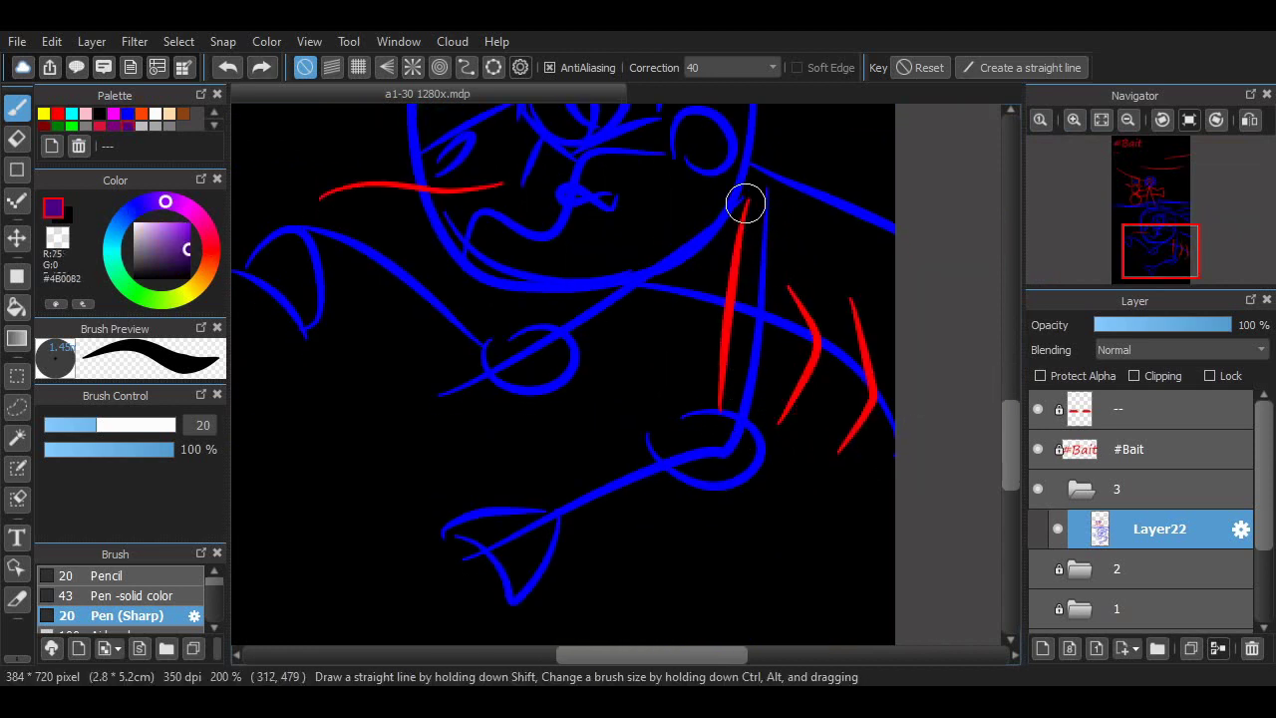
{"action": "left_click_drag", "start_coordinate": [748, 201], "coordinate": [720, 394]}
{"action": "mouse_move", "coordinate": [810, 211]}
{"action": "left_mouse_down"}
{"action": "mouse_move", "coordinate": [808, 330]}
{"action": "mouse_move", "coordinate": [770, 464]}
{"action": "left_mouse_up"}
{"action": "mouse_move", "coordinate": [718, 400]}
{"action": "left_mouse_down"}
{"action": "mouse_move", "coordinate": [632, 439]}
{"action": "mouse_move", "coordinate": [559, 499]}
{"action": "left_mouse_up"}
{"action": "mouse_move", "coordinate": [768, 461]}
{"action": "left_mouse_down"}
{"action": "mouse_move", "coordinate": [561, 546]}
{"action": "mouse_move", "coordinate": [434, 541]}
{"action": "mouse_move", "coordinate": [528, 545]}
{"action": "mouse_move", "coordinate": [553, 577]}
{"action": "mouse_move", "coordinate": [543, 618]}
{"action": "left_mouse_up"}
{"action": "key", "text": "ctrl+z"}
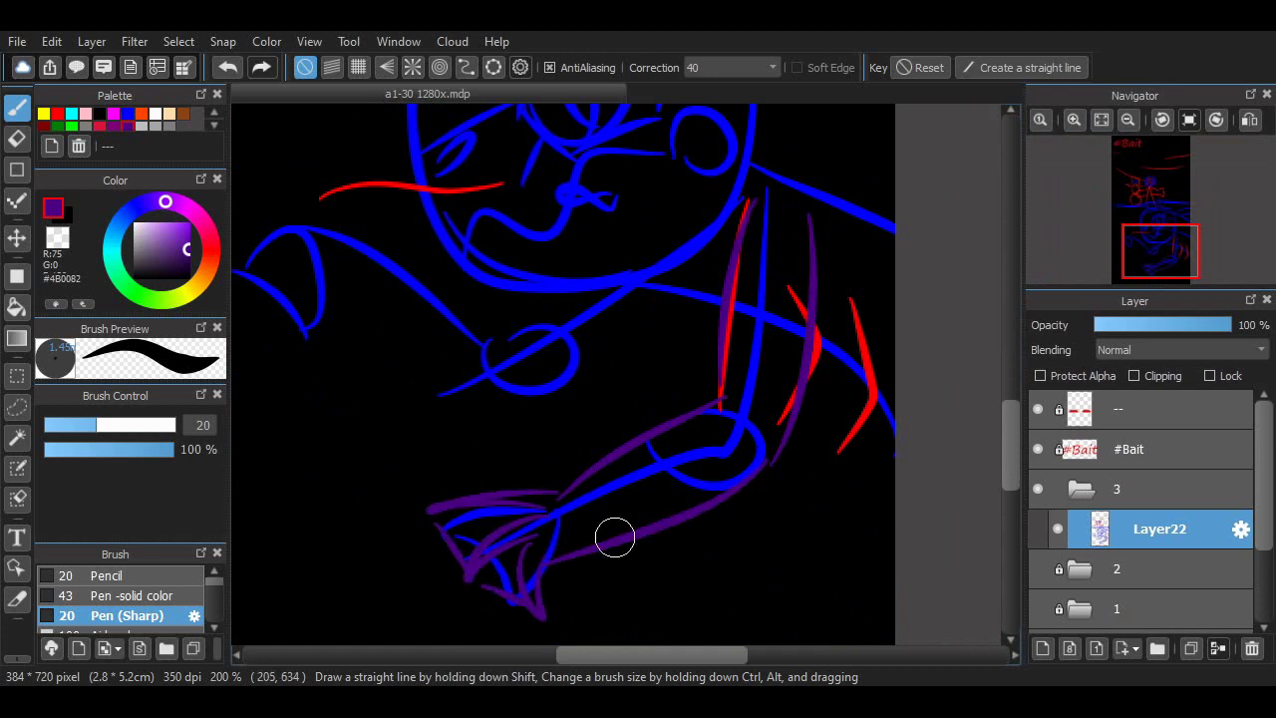
Outline the creature's other, raised arm and its clawed hand in the same purple over the blue sketch
{"action": "scroll", "coordinate": [599, 310], "scroll_direction": "left", "scroll_amount": 3}
{"action": "mouse_move", "coordinate": [575, 292]}
{"action": "left_mouse_down"}
{"action": "mouse_move", "coordinate": [408, 228]}
{"action": "mouse_move", "coordinate": [359, 315]}
{"action": "left_mouse_up"}
{"action": "key", "text": "ctrl+z"}
{"action": "mouse_move", "coordinate": [436, 259]}
{"action": "left_mouse_down"}
{"action": "mouse_move", "coordinate": [428, 289]}
{"action": "mouse_move", "coordinate": [444, 324]}
{"action": "left_mouse_up"}
{"action": "mouse_move", "coordinate": [419, 240]}
{"action": "left_mouse_down"}
{"action": "mouse_move", "coordinate": [406, 317]}
{"action": "mouse_move", "coordinate": [638, 382]}
{"action": "left_mouse_up"}
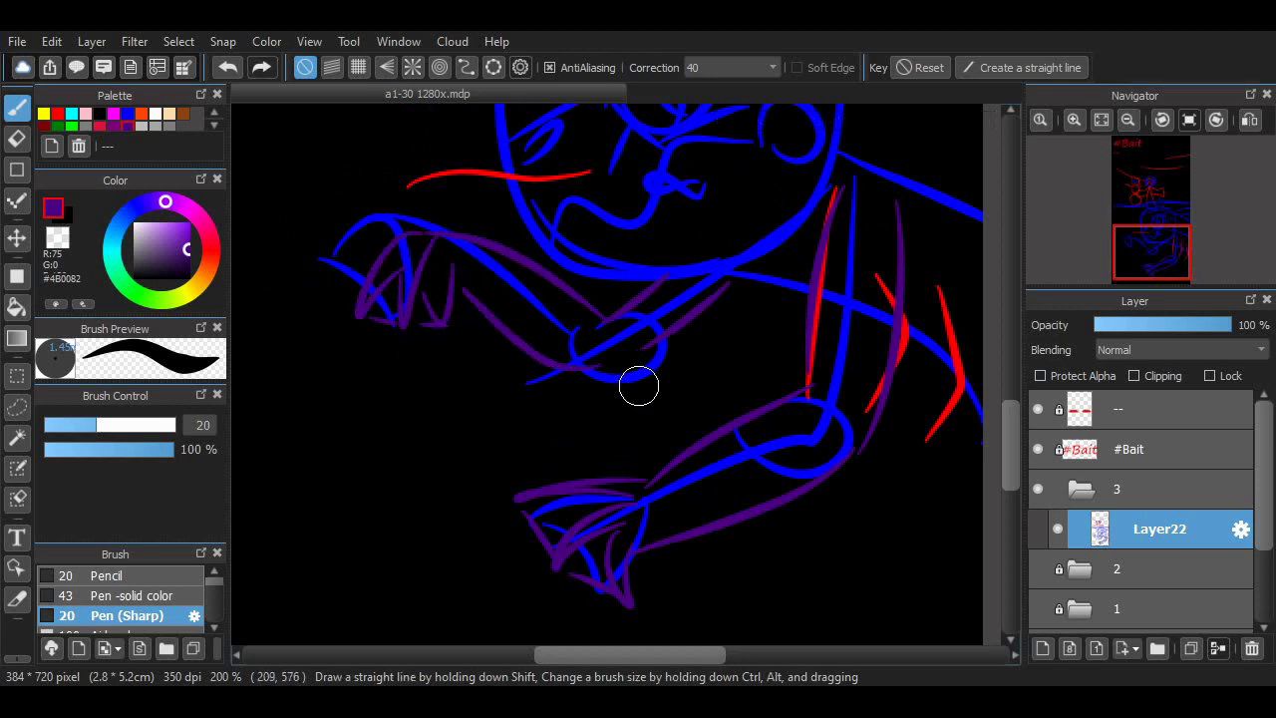
{"action": "key", "text": "ctrl+z"}
{"action": "mouse_move", "coordinate": [471, 311]}
{"action": "left_mouse_down"}
{"action": "mouse_move", "coordinate": [662, 382]}
{"action": "mouse_move", "coordinate": [643, 373]}
{"action": "left_mouse_up"}
{"action": "key", "text": "ctrl+z"}
Redraw the companion's square head, eyes, mouth and two raised stick arms in purple over the red sketch
{"action": "left_click_drag", "start_coordinate": [1010, 459], "coordinate": [1010, 419]}
{"action": "scroll", "coordinate": [297, 635], "scroll_direction": "down", "scroll_amount": 1}
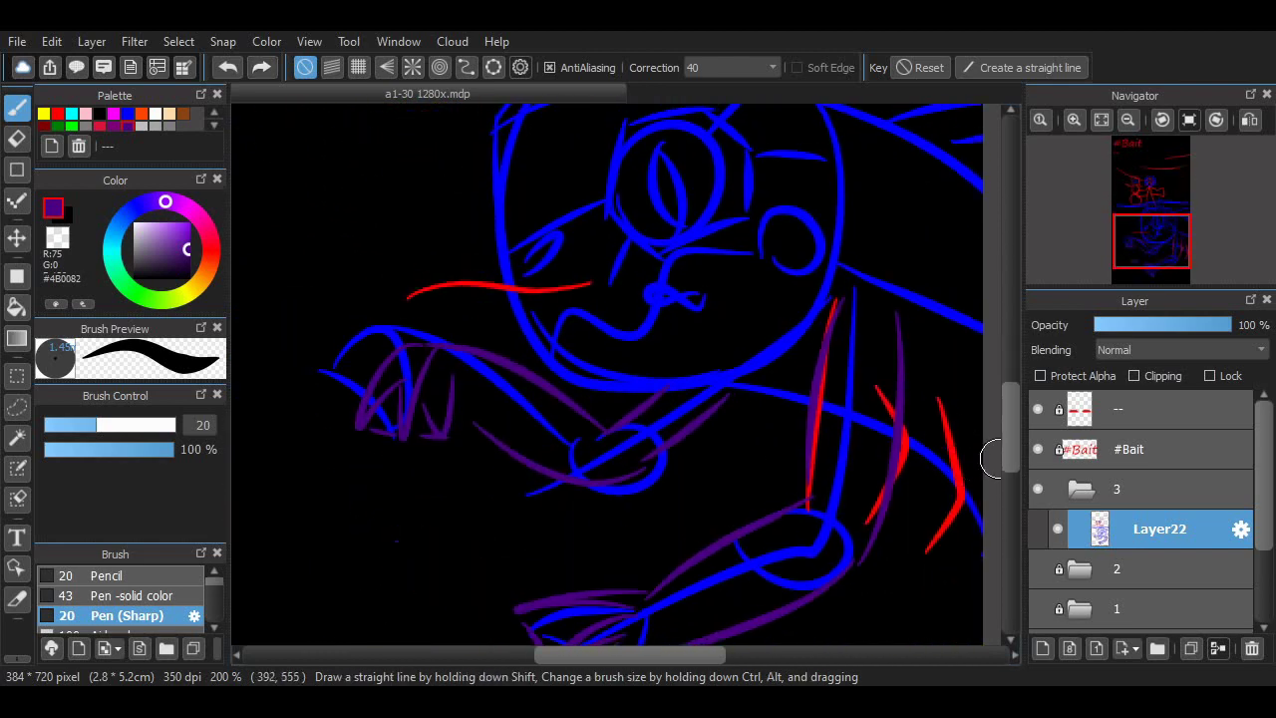
{"action": "mouse_move", "coordinate": [1011, 429]}
{"action": "left_mouse_down"}
{"action": "mouse_move", "coordinate": [1010, 330]}
{"action": "mouse_move", "coordinate": [1010, 454]}
{"action": "left_mouse_up"}
{"action": "scroll", "coordinate": [823, 379], "scroll_direction": "up", "scroll_amount": 7}
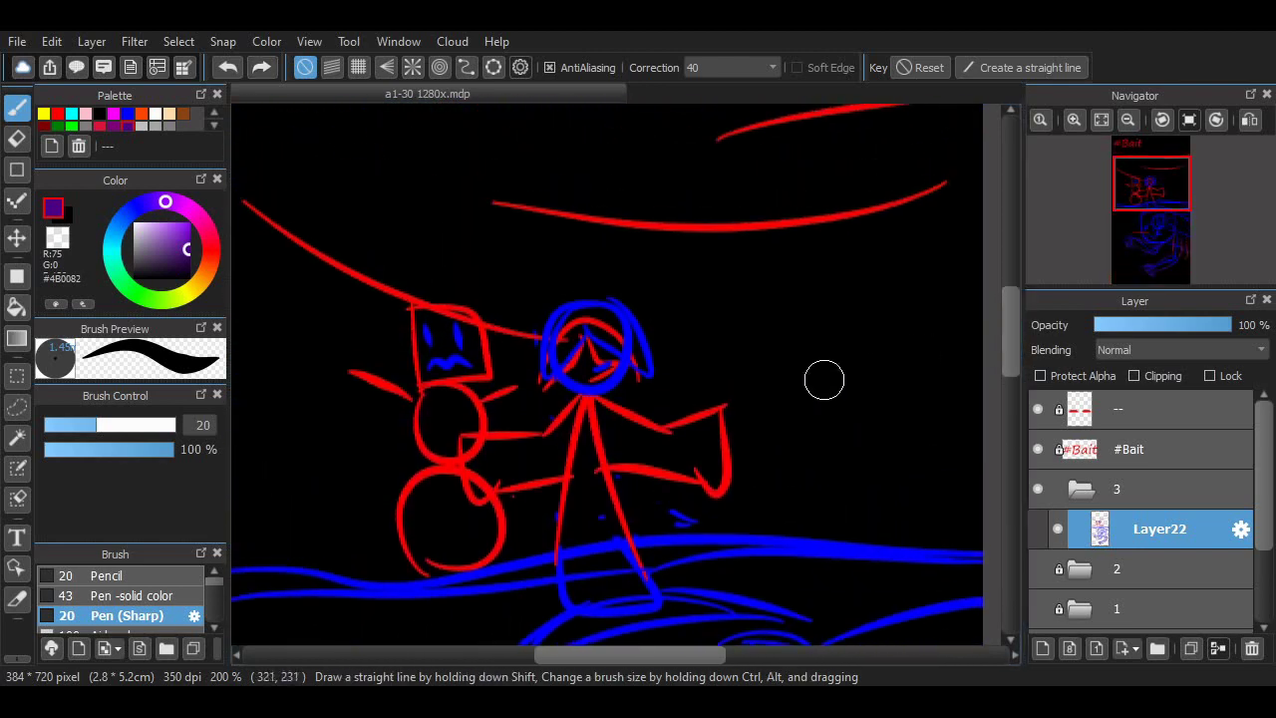
{"action": "scroll", "coordinate": [778, 276], "scroll_direction": "up", "scroll_amount": 1}
{"action": "scroll", "coordinate": [946, 250], "scroll_direction": "up", "scroll_amount": 1}
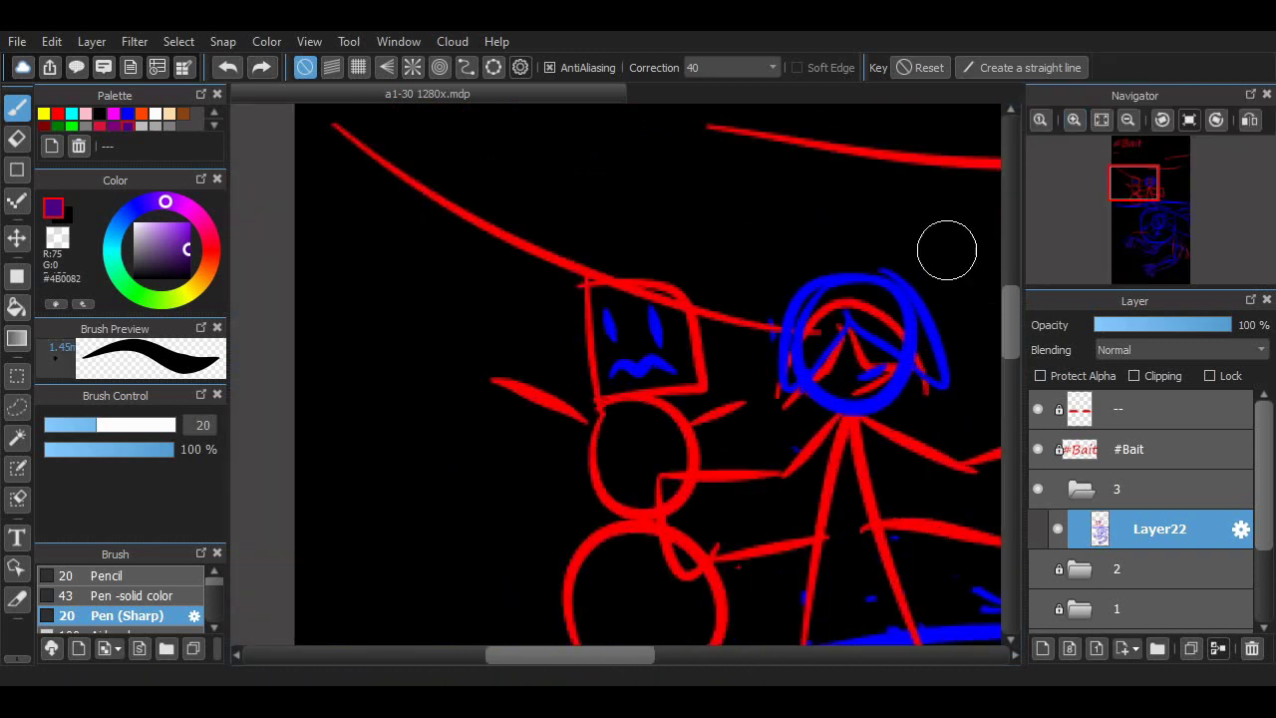
{"action": "mouse_move", "coordinate": [571, 274]}
{"action": "left_mouse_down"}
{"action": "mouse_move", "coordinate": [704, 348]}
{"action": "mouse_move", "coordinate": [639, 399]}
{"action": "mouse_move", "coordinate": [590, 293]}
{"action": "mouse_move", "coordinate": [603, 329]}
{"action": "mouse_move", "coordinate": [649, 299]}
{"action": "left_mouse_up"}
{"action": "left_click_drag", "start_coordinate": [589, 424], "coordinate": [536, 433]}
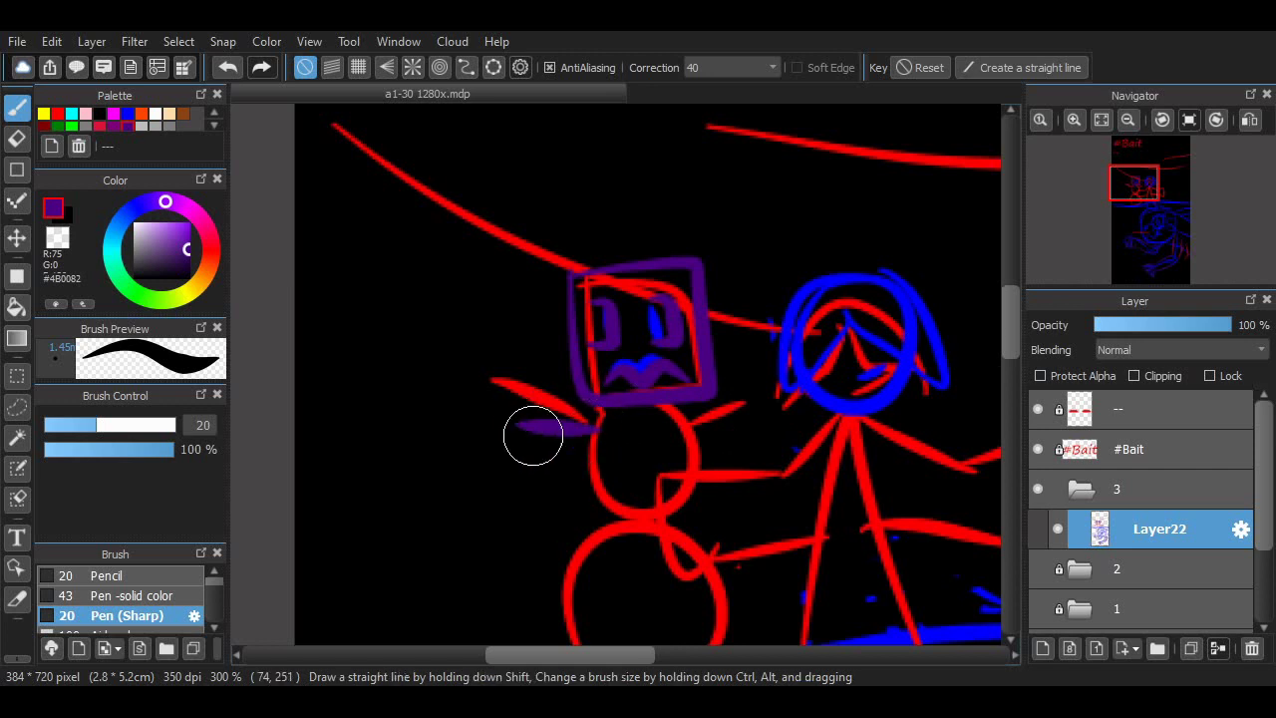
{"action": "left_click_drag", "start_coordinate": [743, 398], "coordinate": [698, 436]}
{"action": "key", "text": "ctrl+z"}
{"action": "mouse_move", "coordinate": [598, 435]}
{"action": "left_mouse_down"}
{"action": "mouse_move", "coordinate": [529, 411]}
{"action": "mouse_move", "coordinate": [515, 386]}
{"action": "mouse_move", "coordinate": [658, 391]}
{"action": "mouse_move", "coordinate": [525, 404]}
{"action": "mouse_move", "coordinate": [510, 442]}
{"action": "left_mouse_up"}
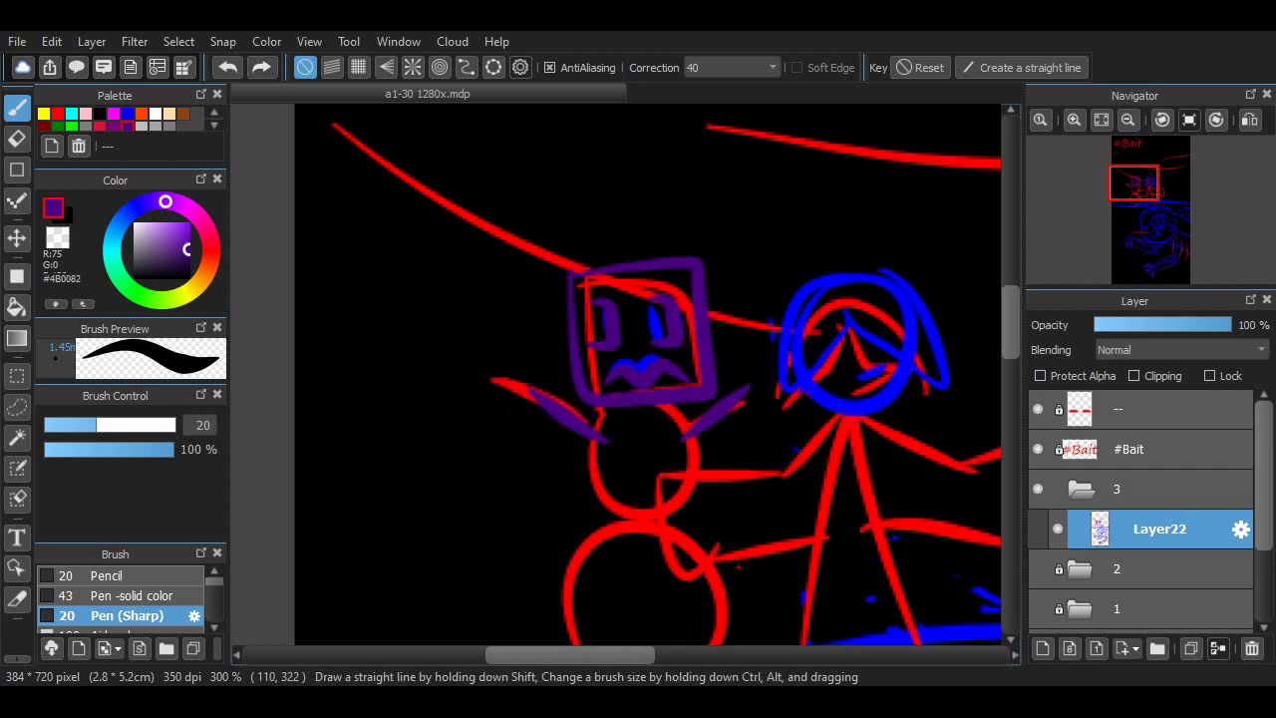
Replace the '--' placeholder text layer with the text 'Bakugan' beneath the #Bait title
{"action": "scroll", "coordinate": [606, 632], "scroll_direction": "right", "scroll_amount": 3}
{"action": "scroll", "coordinate": [678, 621], "scroll_direction": "down", "scroll_amount": 10}
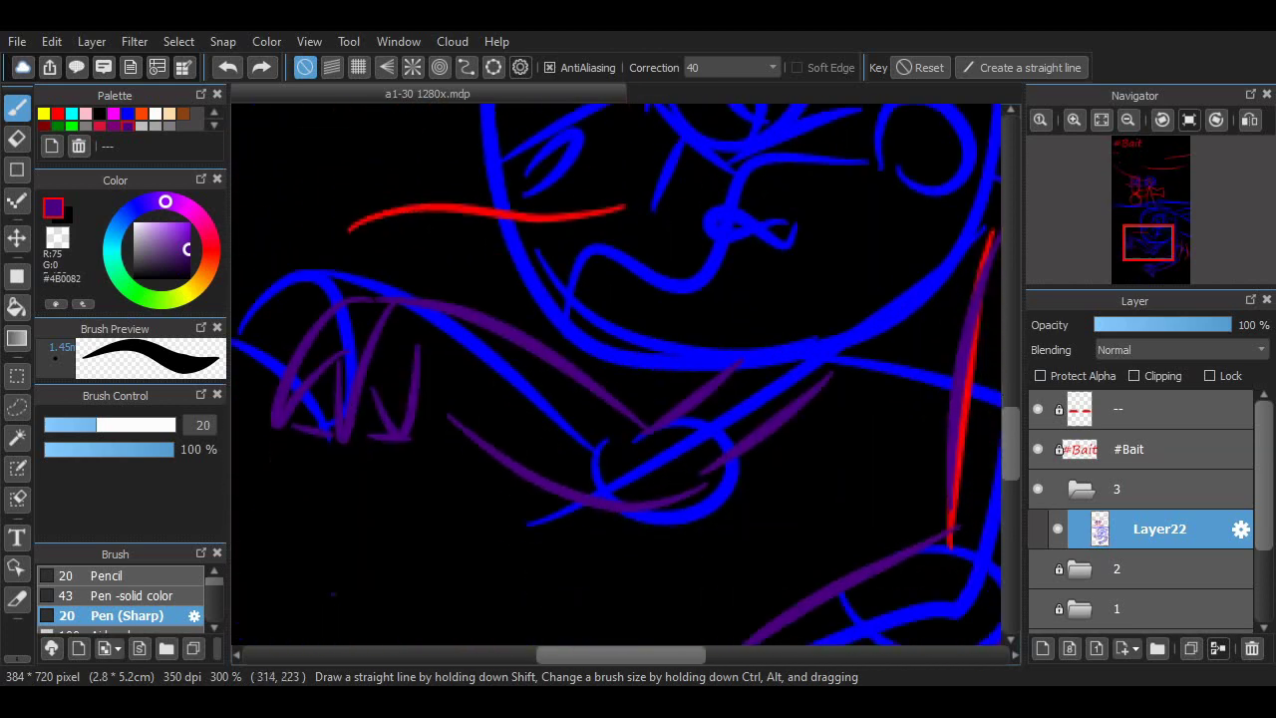
{"action": "scroll", "coordinate": [626, 375], "scroll_direction": "up", "scroll_amount": 8}
{"action": "left_click", "coordinate": [1157, 409]}
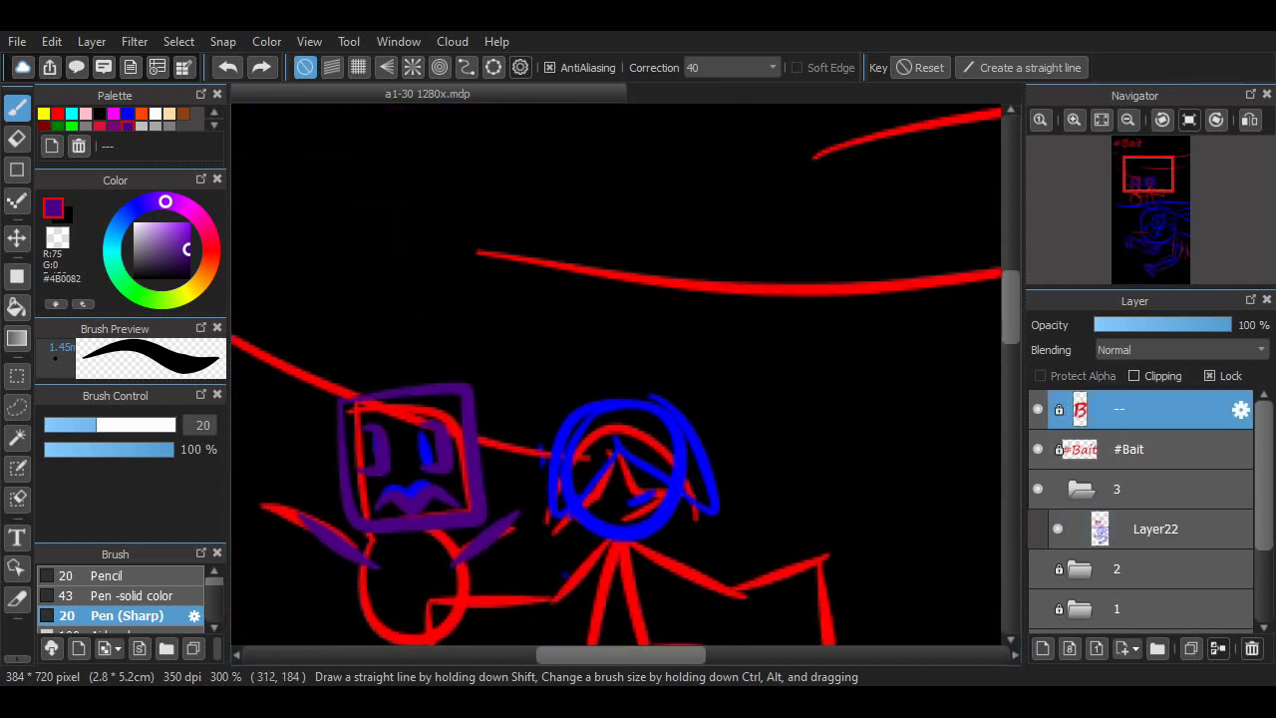
{"action": "scroll", "coordinate": [874, 266], "scroll_direction": "down", "scroll_amount": 2}
{"action": "scroll", "coordinate": [875, 266], "scroll_direction": "down", "scroll_amount": 10}
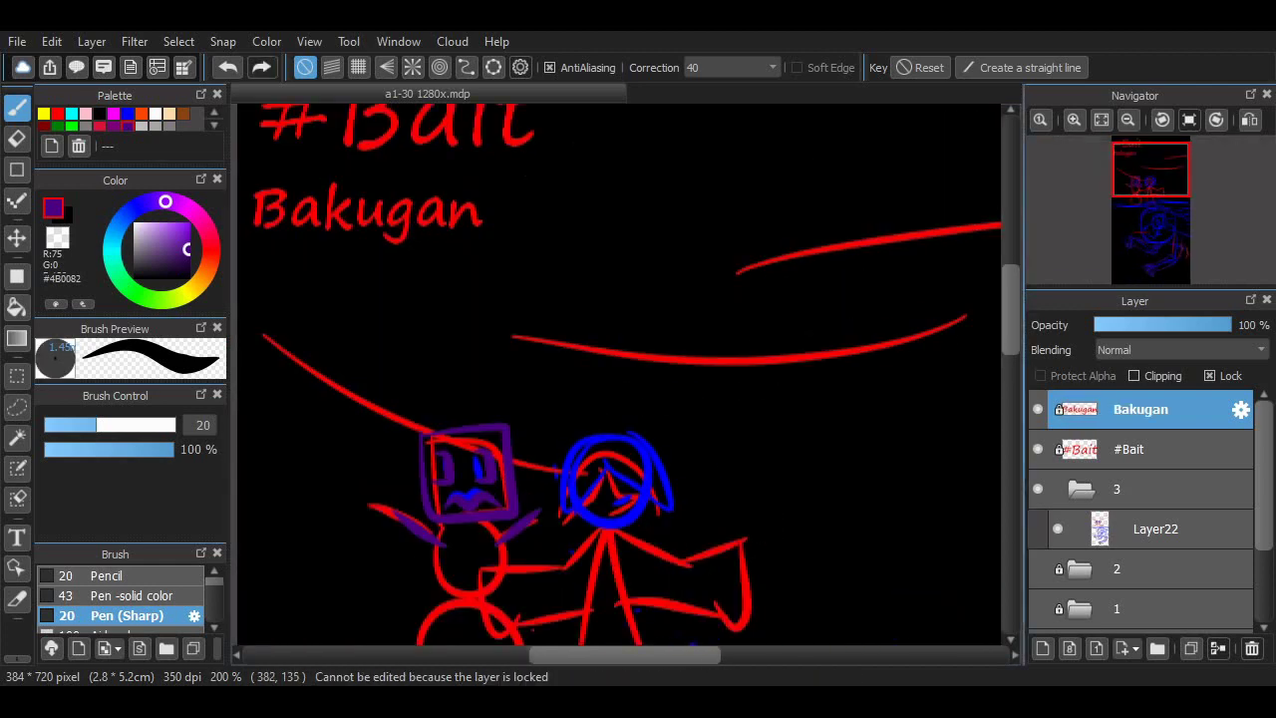
{"action": "scroll", "coordinate": [618, 375], "scroll_direction": "up", "scroll_amount": 8}
{"action": "scroll", "coordinate": [618, 375], "scroll_direction": "down", "scroll_amount": 2}
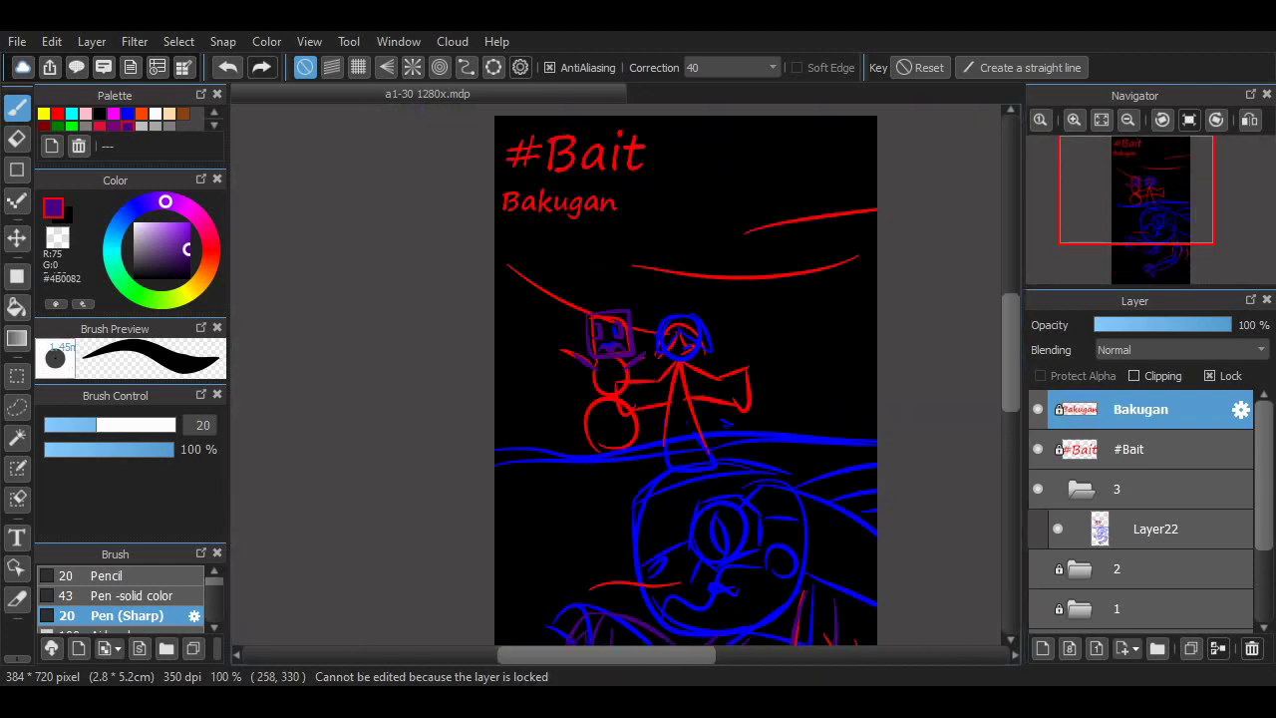
Lock the sketch layer in folder 3 and add a new layer above it for drawing in white #FFFFFF
{"action": "scroll", "coordinate": [619, 375], "scroll_direction": "up", "scroll_amount": 1}
{"action": "left_click", "coordinate": [1156, 528]}
{"action": "left_click", "coordinate": [1157, 489]}
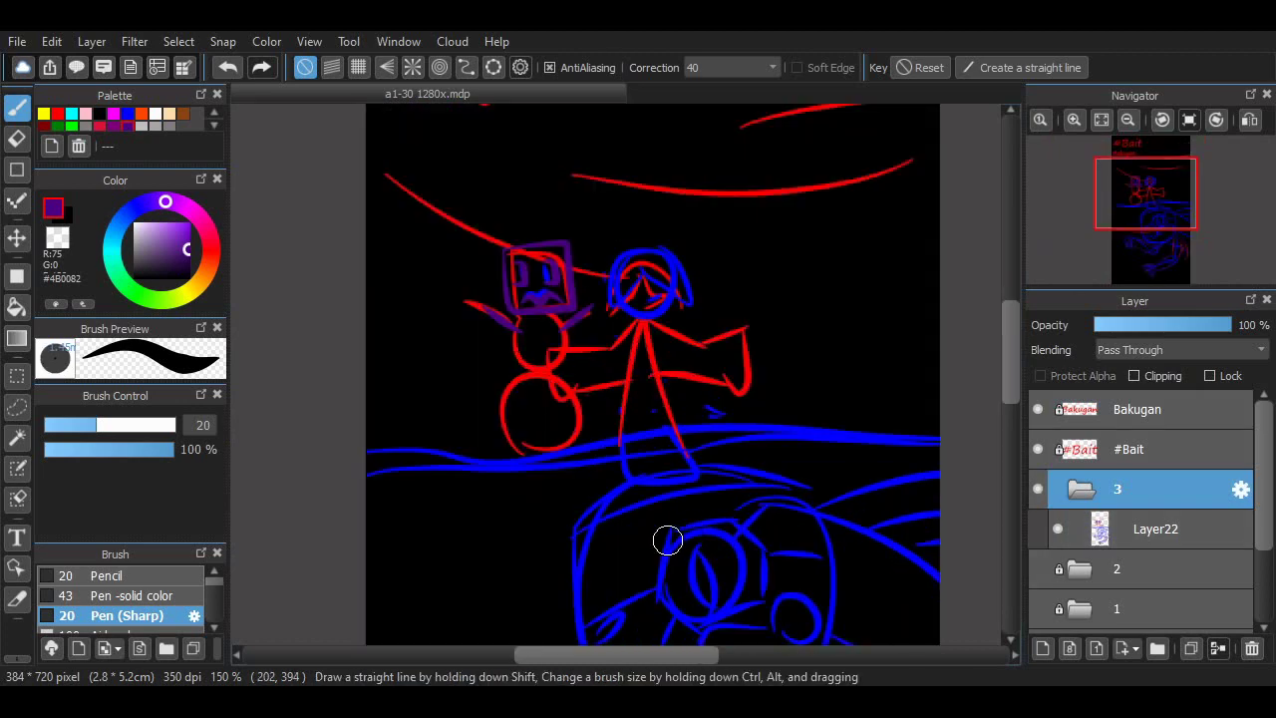
{"action": "scroll", "coordinate": [667, 539], "scroll_direction": "up", "scroll_amount": 5}
{"action": "key", "text": "ctrl+shift+n"}
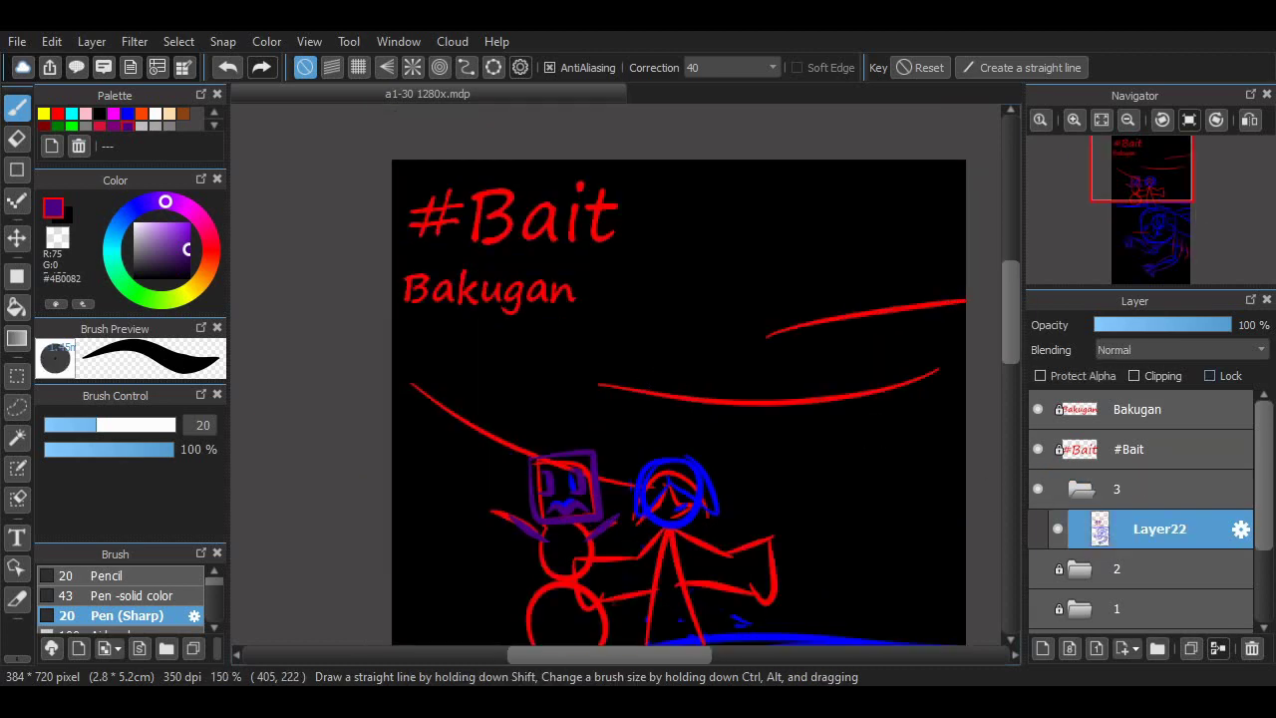
{"action": "scroll", "coordinate": [678, 374], "scroll_direction": "down", "scroll_amount": 6}
{"action": "scroll", "coordinate": [680, 375], "scroll_direction": "down", "scroll_amount": 2}
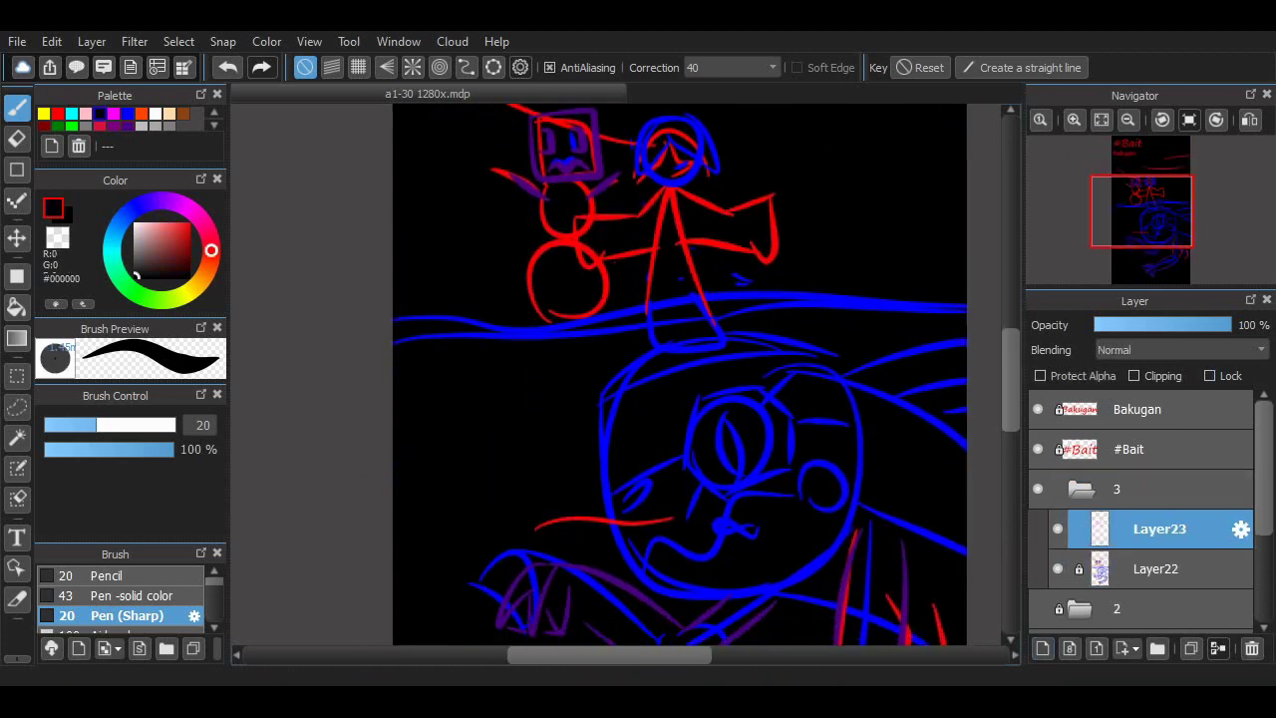
{"action": "left_click", "coordinate": [141, 112]}
{"action": "left_click_drag", "start_coordinate": [494, 339], "coordinate": [542, 336]}
{"action": "scroll", "coordinate": [541, 336], "scroll_direction": "up", "scroll_amount": 1}
{"action": "left_click_drag", "start_coordinate": [611, 317], "coordinate": [658, 312]}
{"action": "left_click_drag", "start_coordinate": [636, 334], "coordinate": [529, 372]}
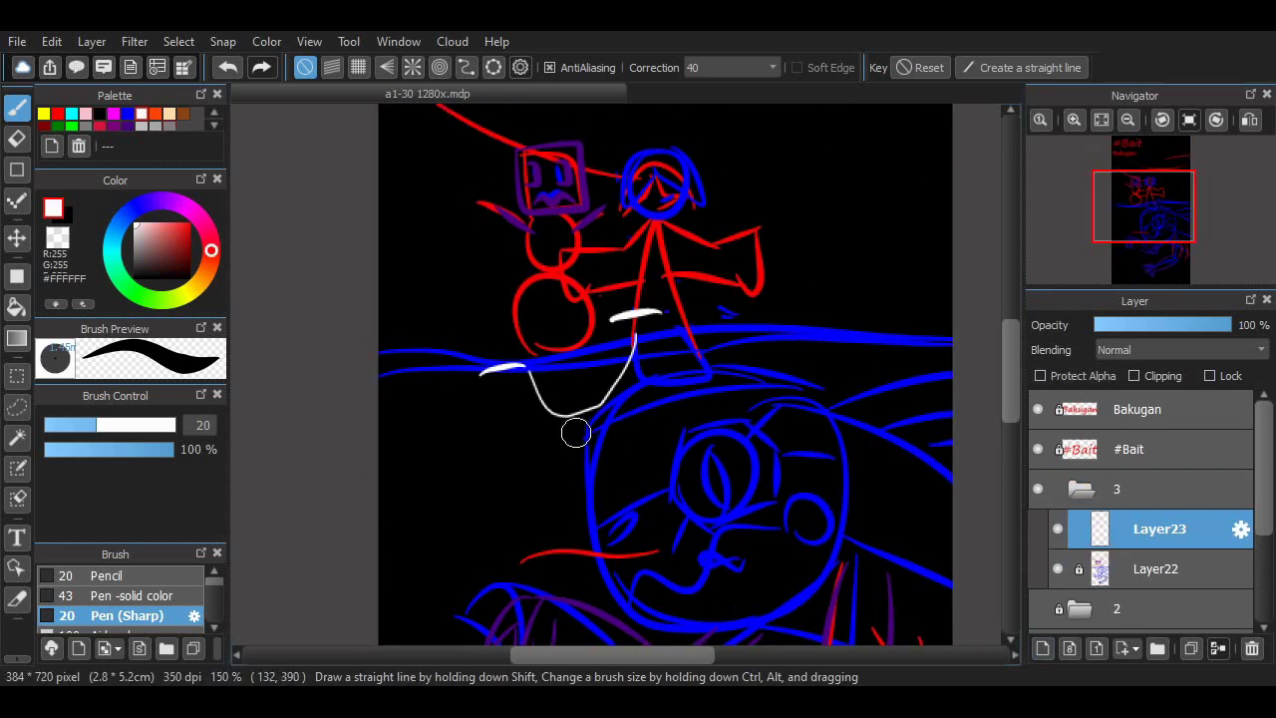
{"action": "key", "text": "ctrl+z"}
{"action": "key", "text": "ctrl+z"}
{"action": "left_click_drag", "start_coordinate": [539, 442], "coordinate": [669, 547]}
{"action": "scroll", "coordinate": [672, 336], "scroll_direction": "up", "scroll_amount": 2}
{"action": "key", "text": "ctrl+z"}
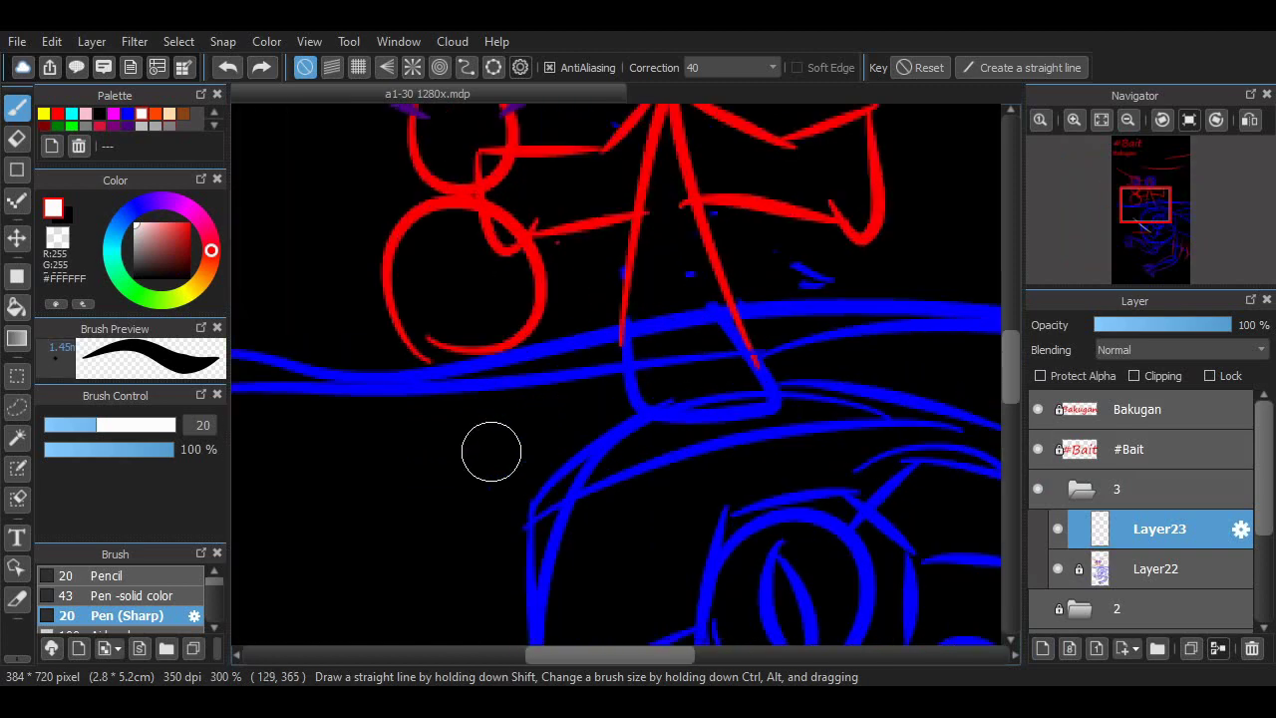
{"action": "left_click_drag", "start_coordinate": [598, 380], "coordinate": [476, 448]}
{"action": "scroll", "coordinate": [476, 448], "scroll_direction": "down", "scroll_amount": 4}
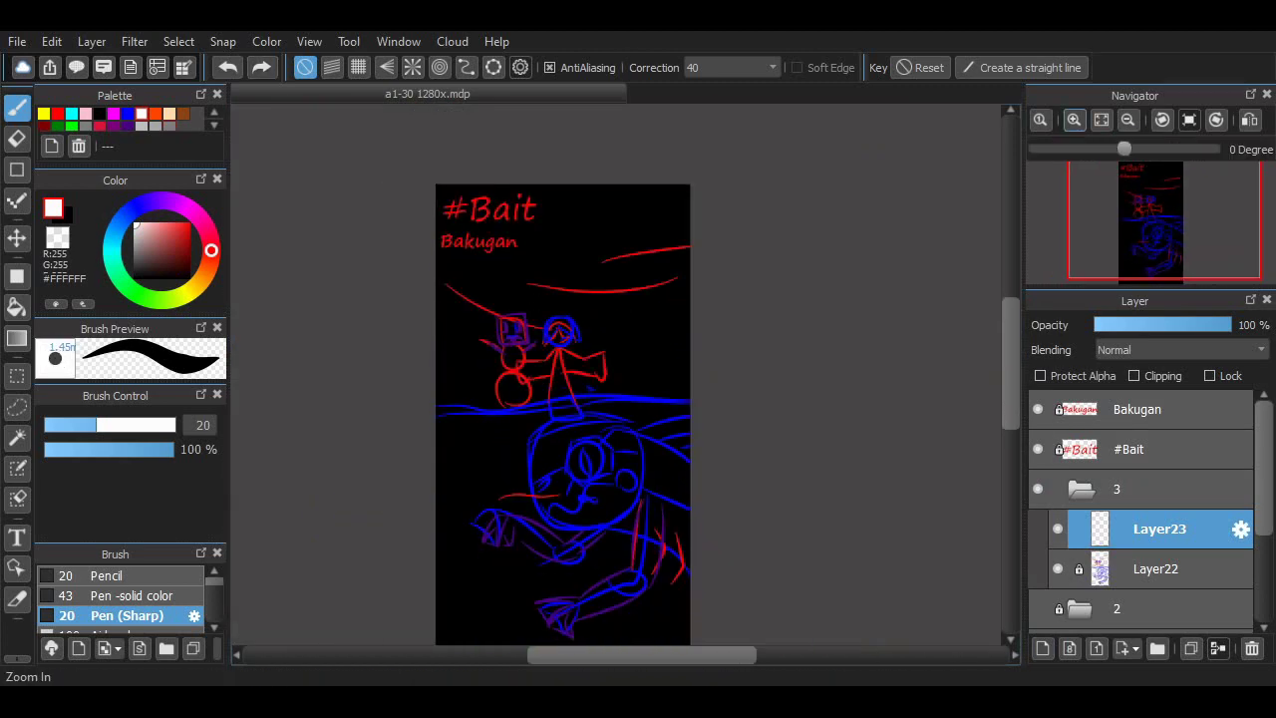
{"action": "left_click", "coordinate": [1074, 118]}
{"action": "key", "text": "ctrl+z"}
Lower the opacity of the sketch layer Layer22 and make the empty Layer23 active again
{"action": "left_click", "coordinate": [1157, 568]}
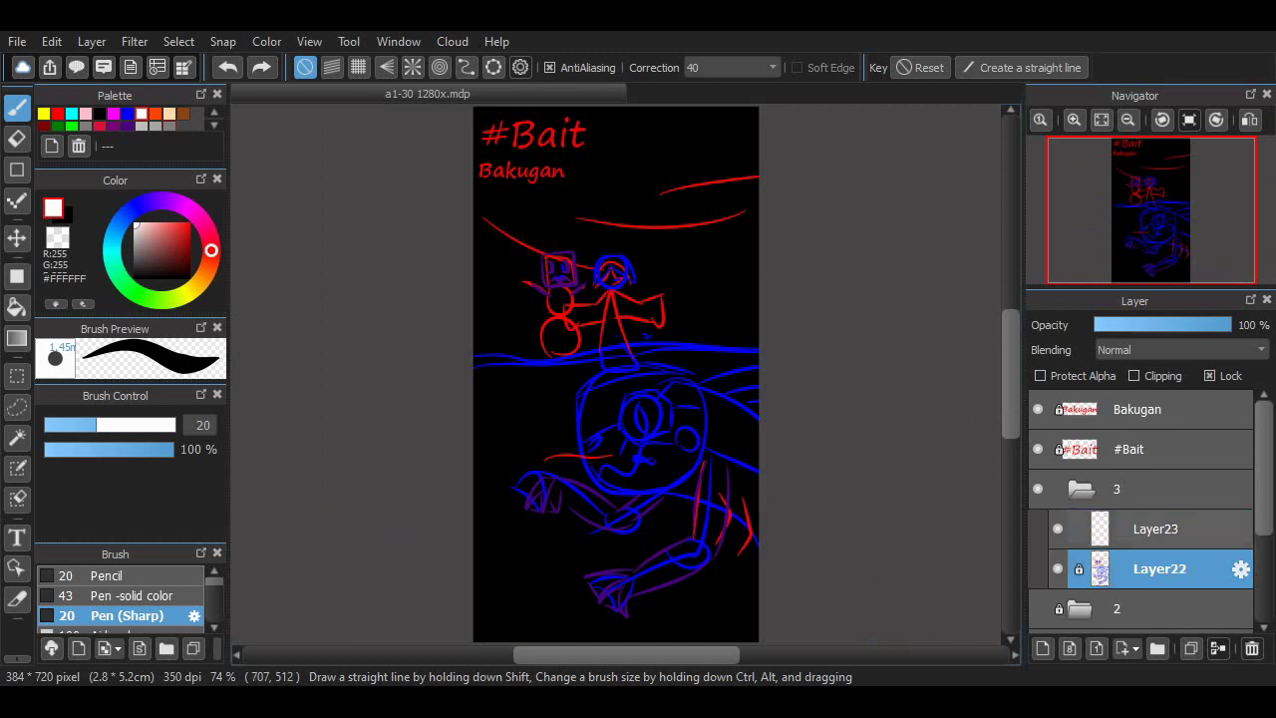
{"action": "left_click_drag", "start_coordinate": [1227, 325], "coordinate": [1161, 325]}
{"action": "left_click", "coordinate": [1160, 528]}
Ink the upper waterline in white across the full canvas width, following the faded blue wave
{"action": "left_click", "coordinate": [1074, 118]}
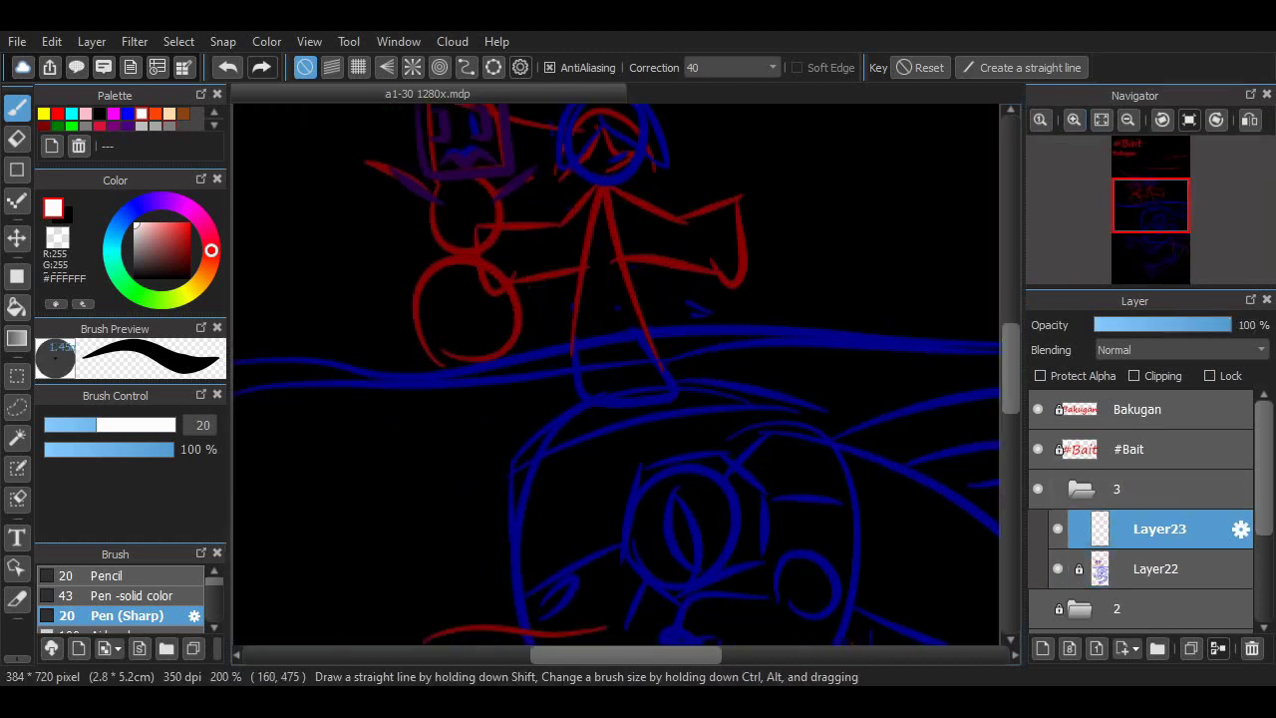
{"action": "left_click_drag", "start_coordinate": [1153, 214], "coordinate": [1141, 205]}
{"action": "left_click_drag", "start_coordinate": [349, 387], "coordinate": [711, 378]}
{"action": "scroll", "coordinate": [724, 507], "scroll_direction": "right", "scroll_amount": 2}
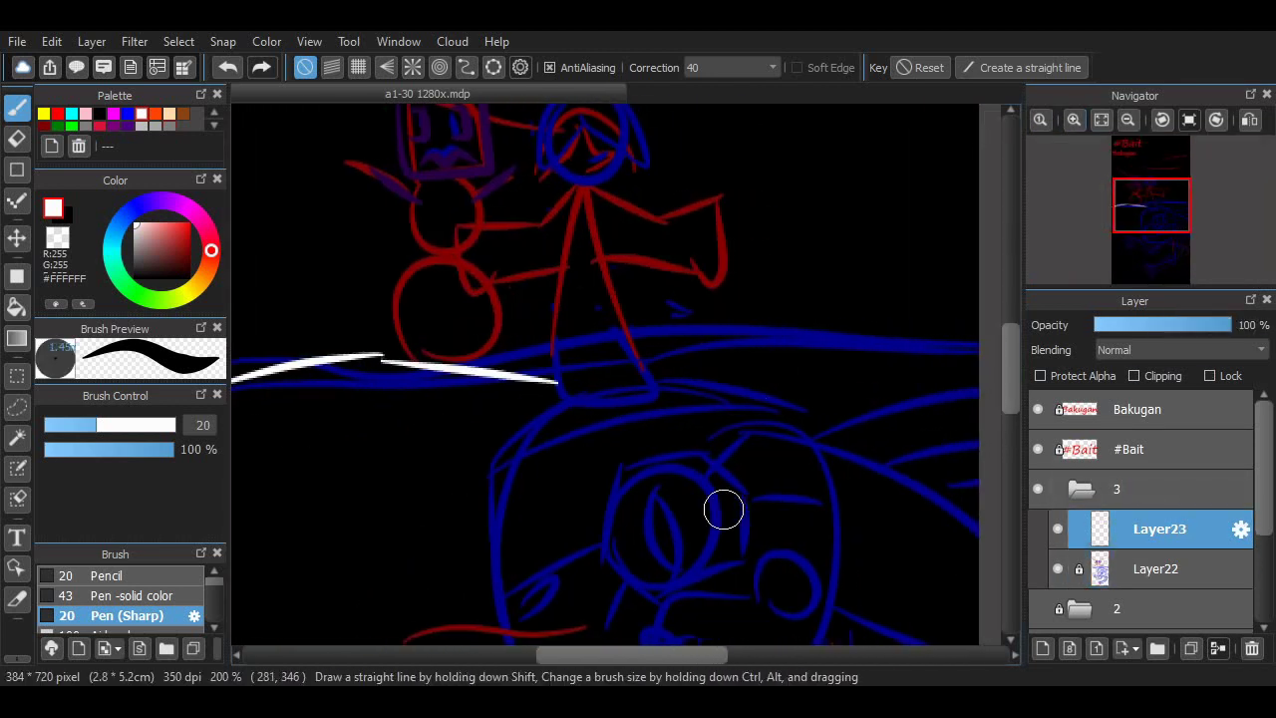
{"action": "key", "text": "ctrl+z"}
{"action": "mouse_move", "coordinate": [413, 354]}
{"action": "left_mouse_down"}
{"action": "mouse_move", "coordinate": [627, 348]}
{"action": "mouse_move", "coordinate": [929, 312]}
{"action": "left_mouse_up"}
{"action": "key", "text": "ctrl+z"}
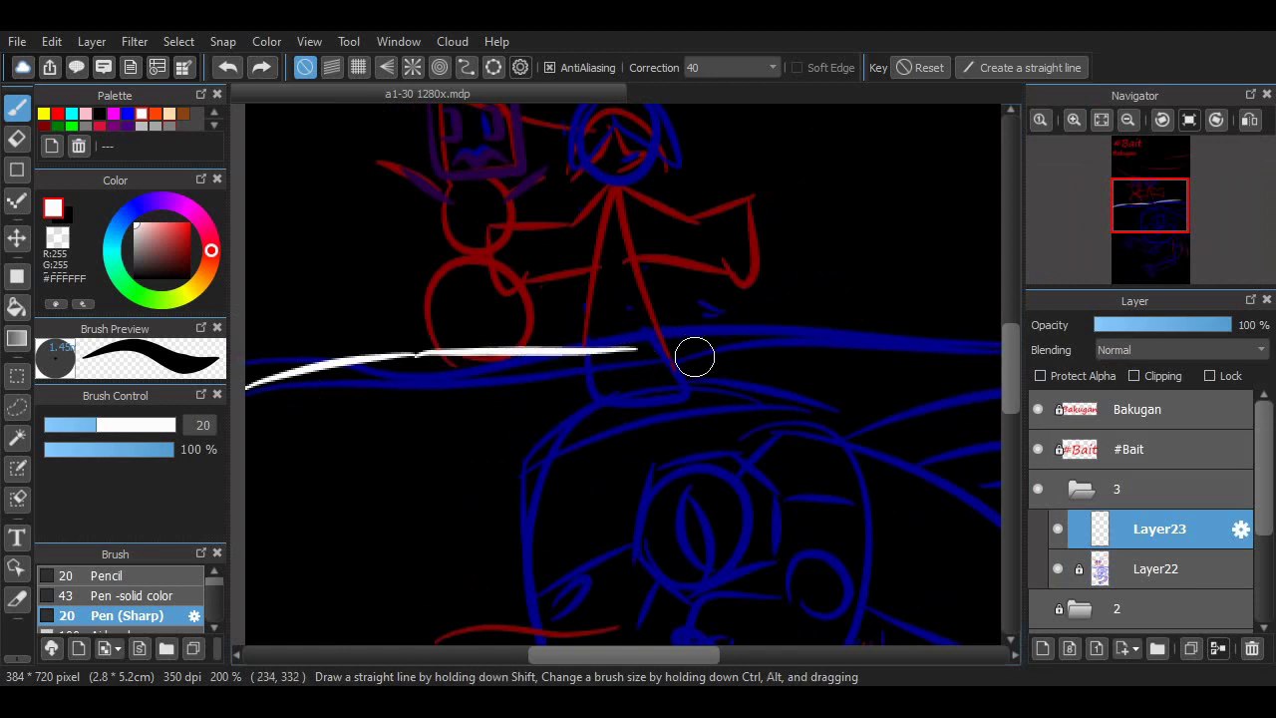
{"action": "left_click_drag", "start_coordinate": [644, 348], "coordinate": [1005, 339]}
Ink a second white wave line just below the first one, across the full canvas width
{"action": "left_click_drag", "start_coordinate": [249, 394], "coordinate": [470, 359]}
{"action": "key", "text": "ctrl+z"}
{"action": "mouse_move", "coordinate": [247, 421]}
{"action": "left_mouse_down"}
{"action": "mouse_move", "coordinate": [431, 379]}
{"action": "mouse_move", "coordinate": [684, 373]}
{"action": "left_mouse_up"}
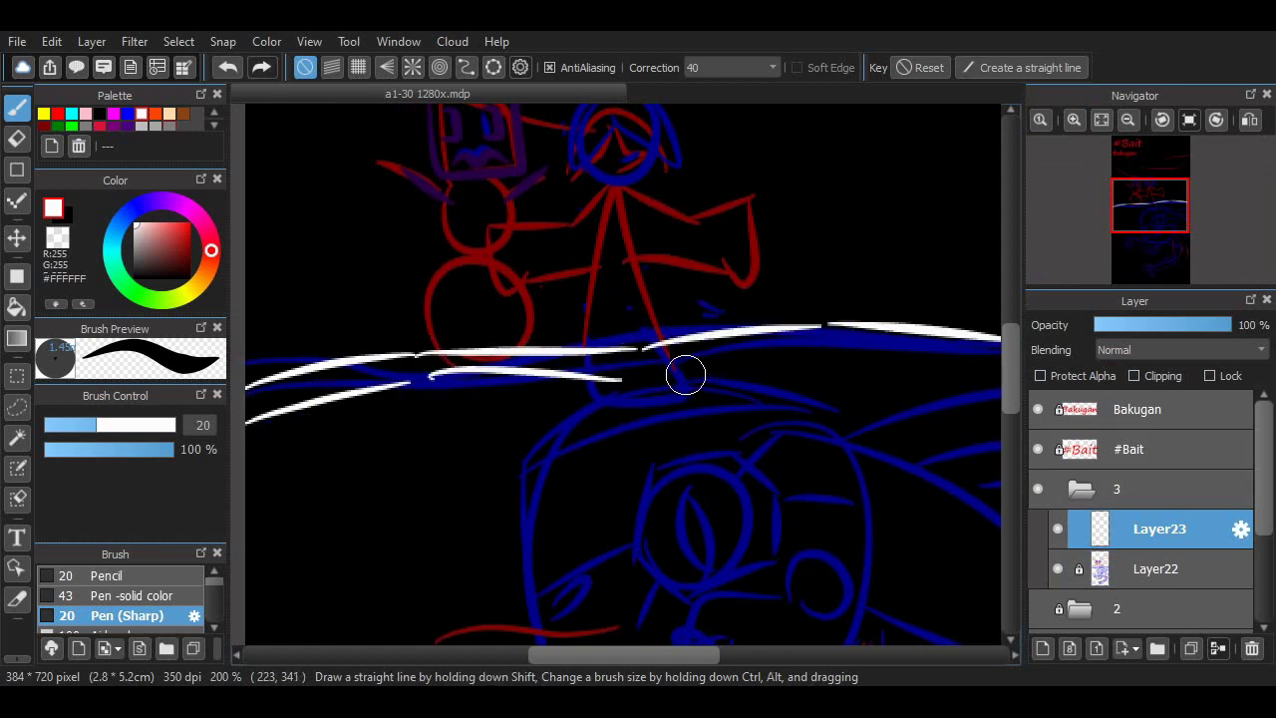
{"action": "key", "text": "ctrl+z"}
{"action": "left_click_drag", "start_coordinate": [409, 384], "coordinate": [848, 344]}
{"action": "scroll", "coordinate": [736, 348], "scroll_direction": "right", "scroll_amount": 2}
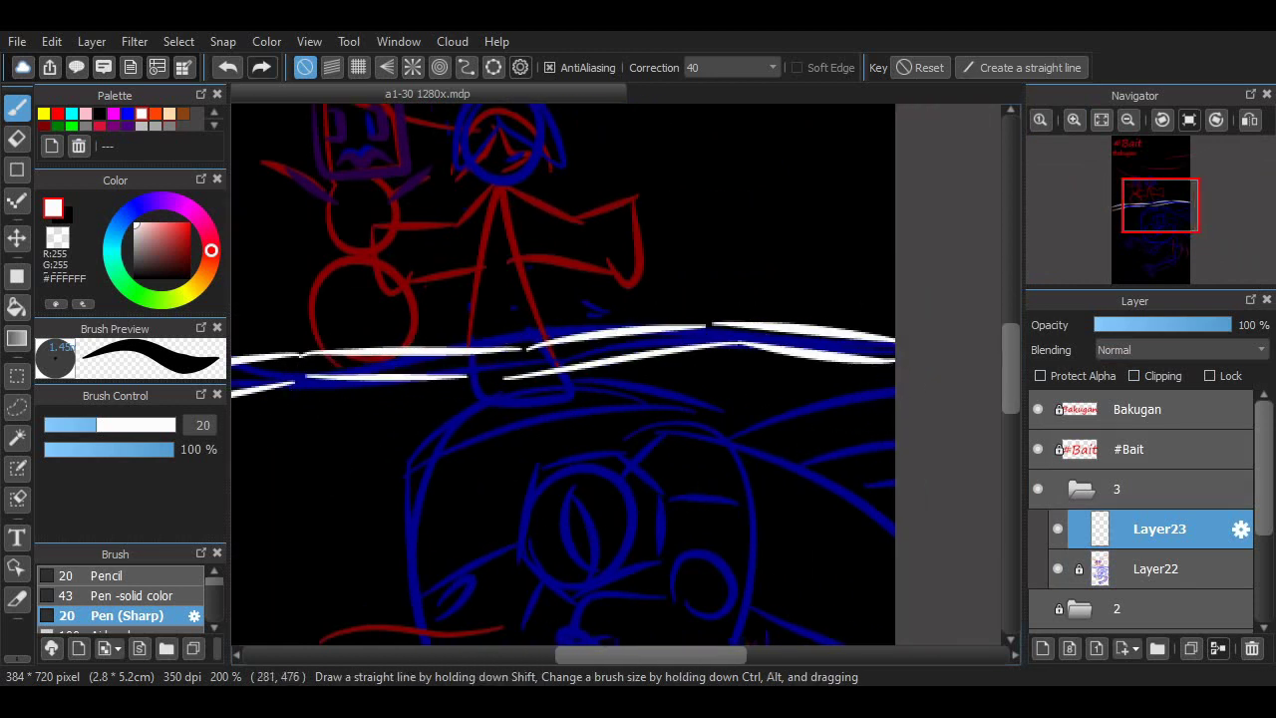
Ink the bottom edge of the standing figure's legs below the waterline in white, with a second curve beneath it
{"action": "scroll", "coordinate": [978, 319], "scroll_direction": "left", "scroll_amount": 2}
{"action": "scroll", "coordinate": [978, 319], "scroll_direction": "up", "scroll_amount": 3}
{"action": "scroll", "coordinate": [977, 319], "scroll_direction": "down", "scroll_amount": 7}
{"action": "scroll", "coordinate": [631, 390], "scroll_direction": "up", "scroll_amount": 3}
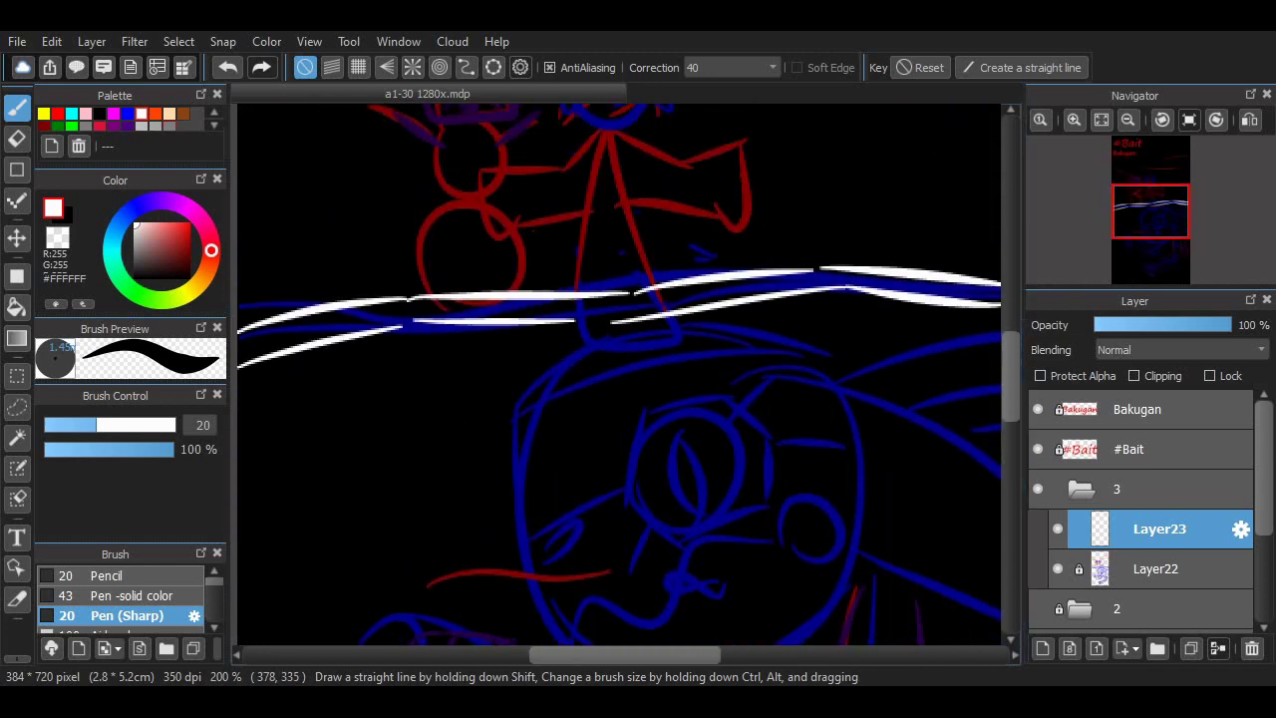
{"action": "scroll", "coordinate": [630, 390], "scroll_direction": "up", "scroll_amount": 2}
{"action": "mouse_move", "coordinate": [470, 413]}
{"action": "left_mouse_down"}
{"action": "mouse_move", "coordinate": [575, 305]}
{"action": "mouse_move", "coordinate": [718, 320]}
{"action": "left_mouse_up"}
{"action": "key", "text": "ctrl+z"}
{"action": "left_click_drag", "start_coordinate": [481, 425], "coordinate": [508, 393]}
{"action": "key", "text": "ctrl+z"}
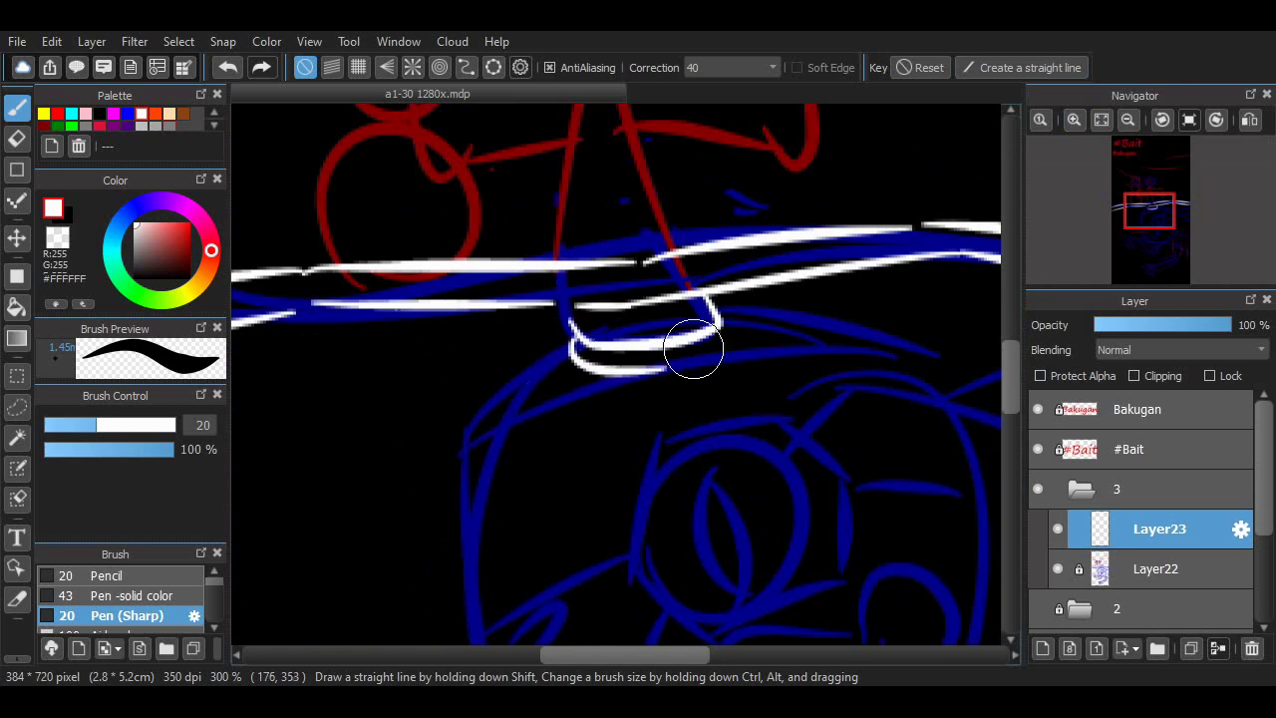
Ink the pointed, brim-like patch on top of the creature's head in white, extending to both sides of the figure's base
{"action": "left_click_drag", "start_coordinate": [475, 442], "coordinate": [787, 352]}
{"action": "mouse_move", "coordinate": [746, 308]}
{"action": "left_mouse_down"}
{"action": "mouse_move", "coordinate": [855, 373]}
{"action": "mouse_move", "coordinate": [919, 340]}
{"action": "left_mouse_up"}
{"action": "key", "text": "ctrl+z"}
{"action": "key", "text": "ctrl+z"}
{"action": "left_click_drag", "start_coordinate": [755, 311], "coordinate": [788, 359]}
{"action": "scroll", "coordinate": [878, 374], "scroll_direction": "up", "scroll_amount": 2}
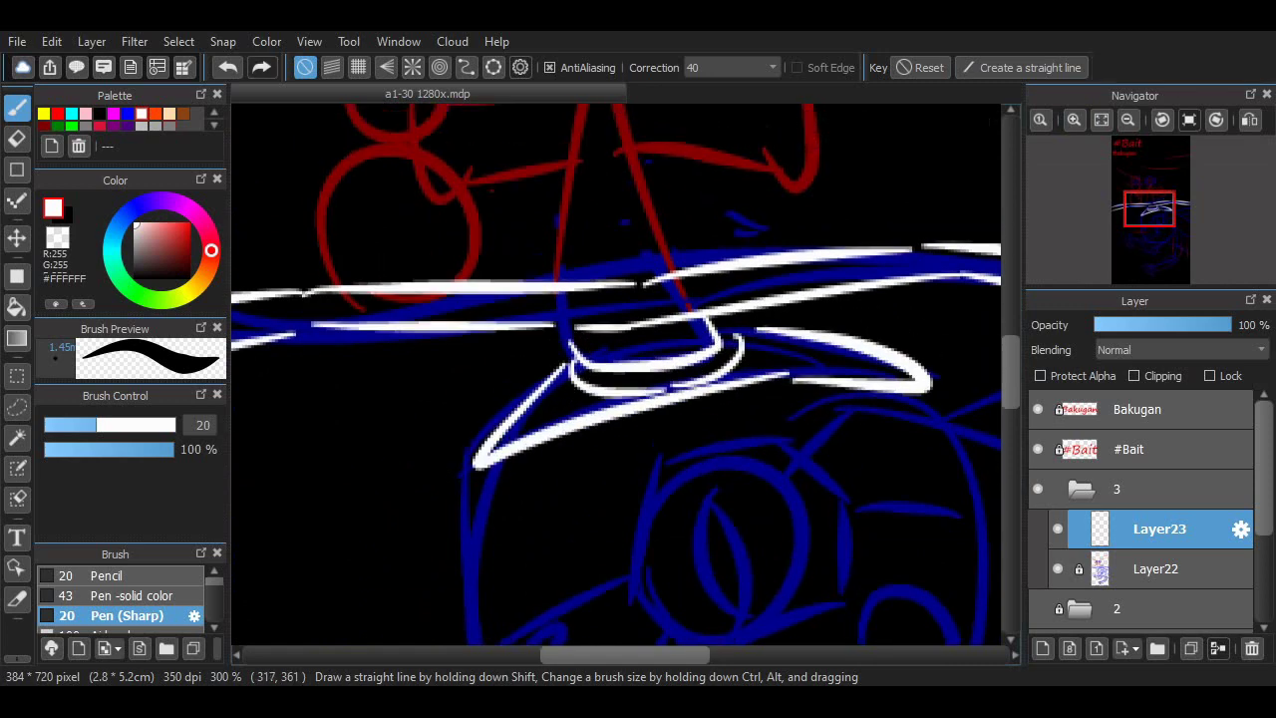
Ink the companion's large round lower body and smaller round upper body in white, following the red sketch circles
{"action": "scroll", "coordinate": [987, 389], "scroll_direction": "up", "scroll_amount": 6}
{"action": "scroll", "coordinate": [599, 456], "scroll_direction": "left", "scroll_amount": 2}
{"action": "mouse_move", "coordinate": [428, 570]}
{"action": "left_mouse_down"}
{"action": "mouse_move", "coordinate": [521, 533]}
{"action": "mouse_move", "coordinate": [565, 546]}
{"action": "mouse_move", "coordinate": [539, 574]}
{"action": "left_mouse_up"}
{"action": "mouse_move", "coordinate": [454, 421]}
{"action": "left_mouse_down"}
{"action": "mouse_move", "coordinate": [509, 332]}
{"action": "mouse_move", "coordinate": [427, 319]}
{"action": "left_mouse_up"}
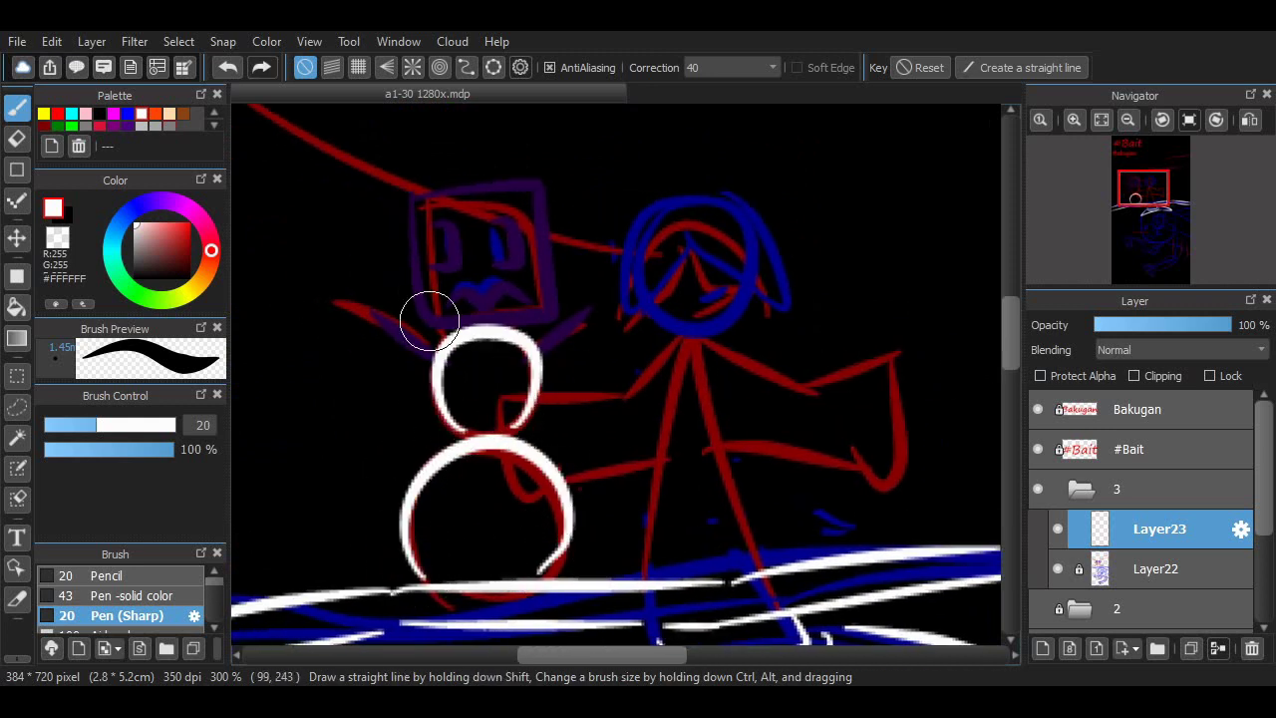
Ink the companion's tilted square head in white, with two narrow vertical eyes inside it
{"action": "left_click_drag", "start_coordinate": [428, 205], "coordinate": [558, 299]}
{"action": "key", "text": "ctrl+z"}
{"action": "left_click_drag", "start_coordinate": [427, 209], "coordinate": [428, 255]}
{"action": "left_click_drag", "start_coordinate": [432, 310], "coordinate": [423, 195]}
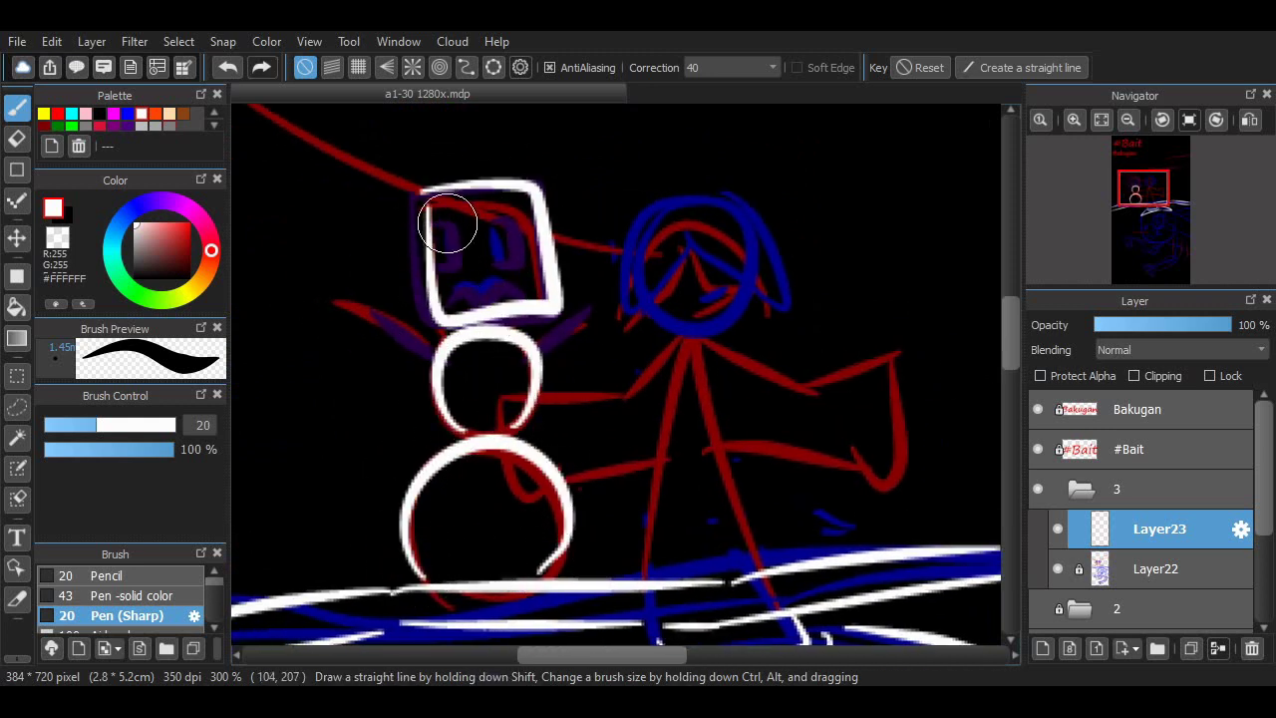
{"action": "key", "text": "ctrl+z"}
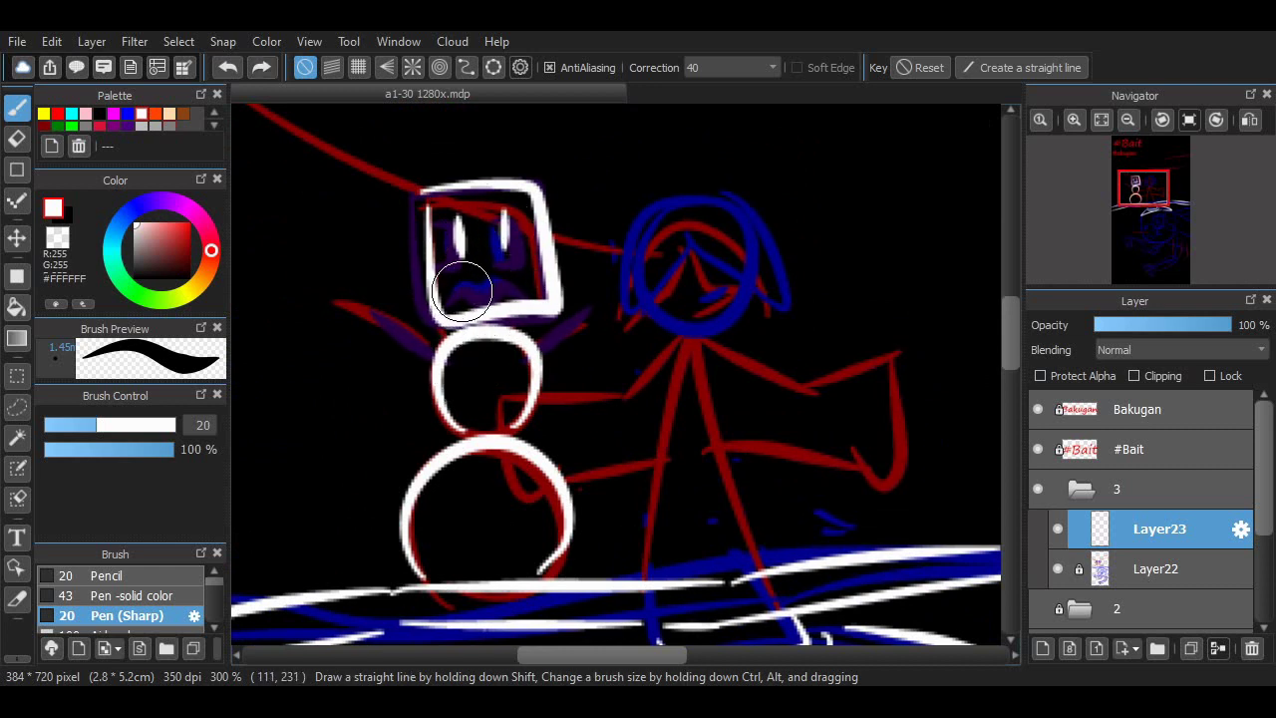
Ink the companion's zigzag mouth and two short pointed arms in white
{"action": "left_click_drag", "start_coordinate": [428, 356], "coordinate": [359, 332]}
{"action": "left_click_drag", "start_coordinate": [544, 361], "coordinate": [555, 372]}
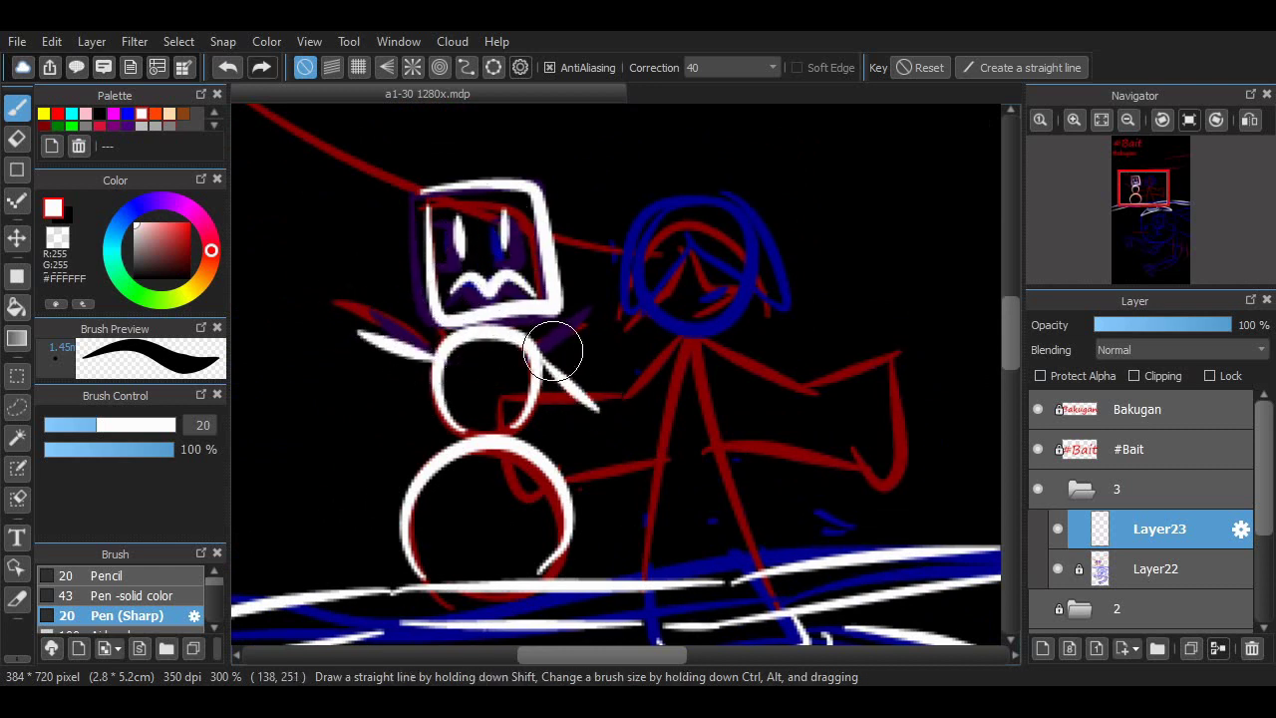
{"action": "scroll", "coordinate": [648, 549], "scroll_direction": "right", "scroll_amount": 2}
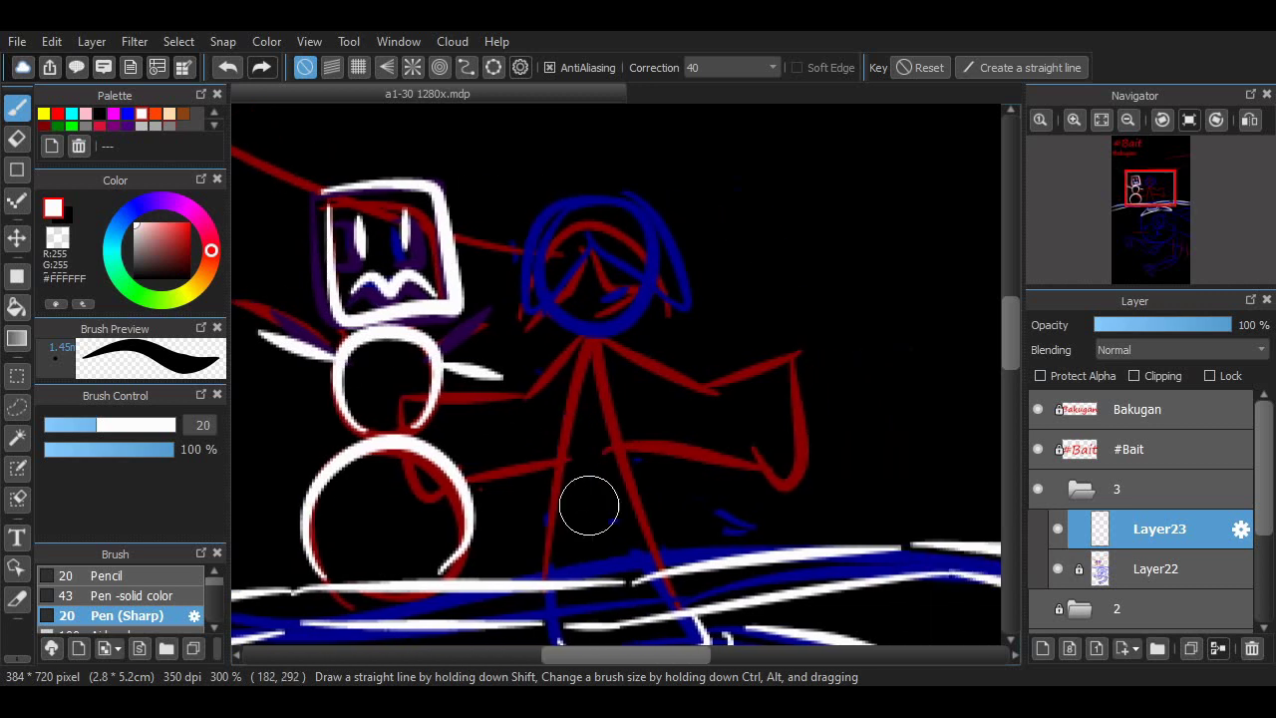
{"action": "scroll", "coordinate": [598, 369], "scroll_direction": "up", "scroll_amount": 2}
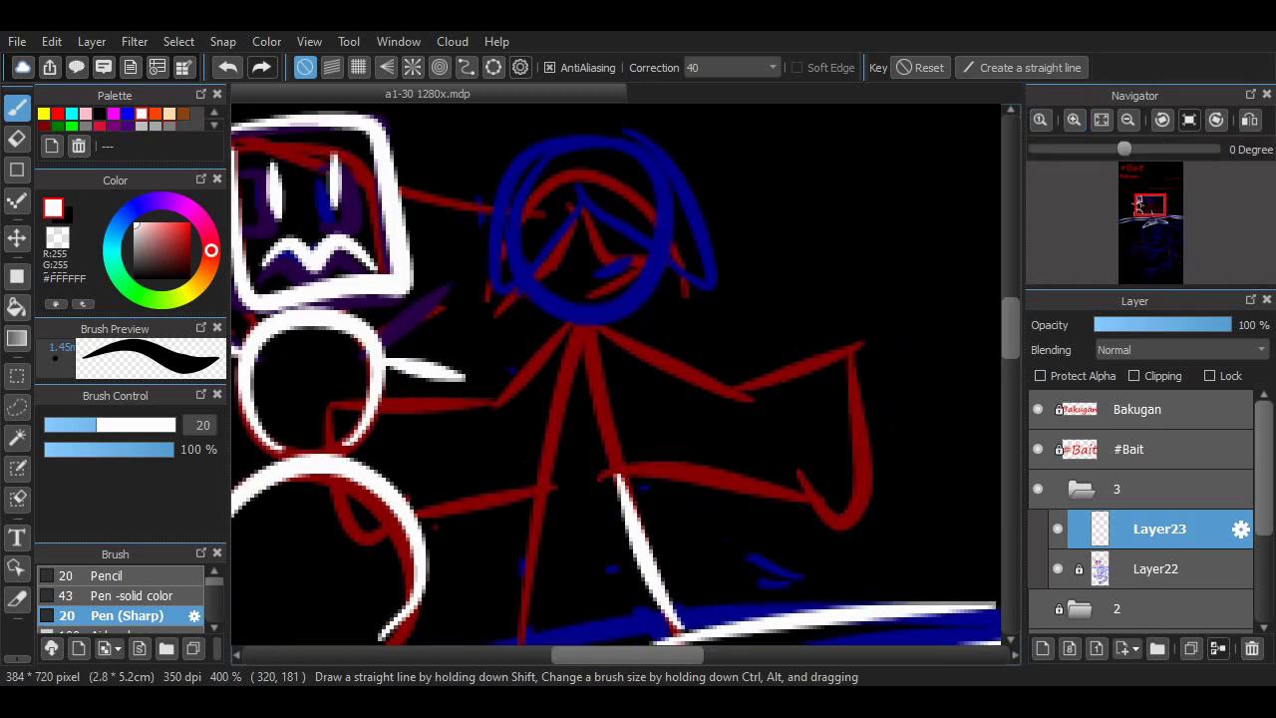
{"action": "mouse_move", "coordinate": [581, 291]}
{"action": "left_mouse_down"}
{"action": "mouse_move", "coordinate": [543, 396]}
{"action": "mouse_move", "coordinate": [492, 408]}
{"action": "left_mouse_up"}
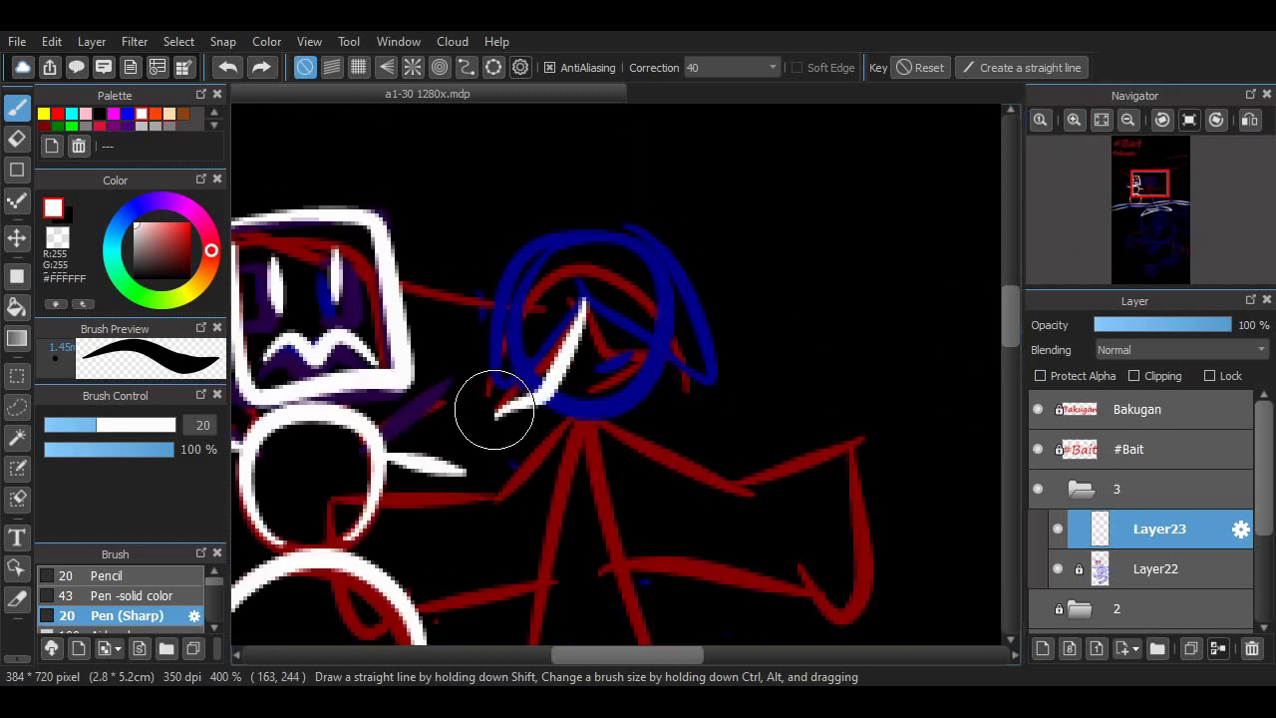
{"action": "key", "text": "ctrl+z"}
{"action": "mouse_move", "coordinate": [582, 289]}
{"action": "left_mouse_down"}
{"action": "mouse_move", "coordinate": [475, 394]}
{"action": "mouse_move", "coordinate": [585, 285]}
{"action": "left_mouse_up"}
{"action": "key", "text": "ctrl+z"}
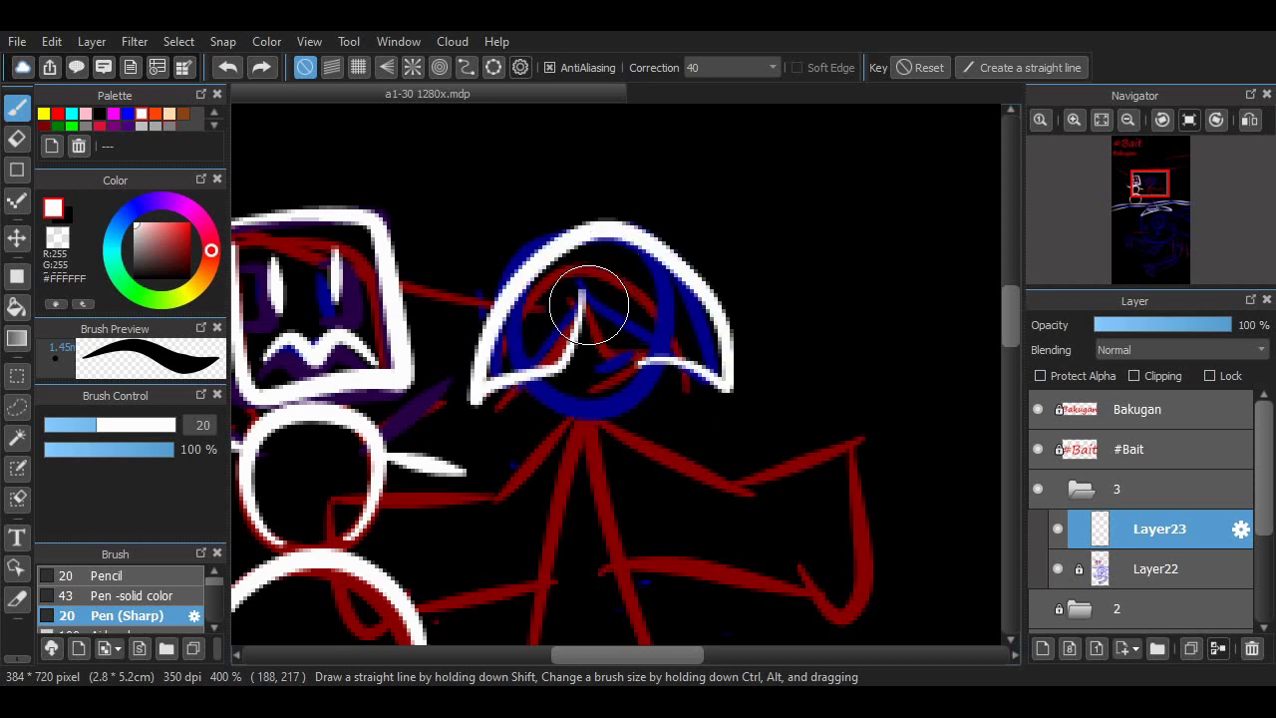
{"action": "key", "text": "ctrl+z"}
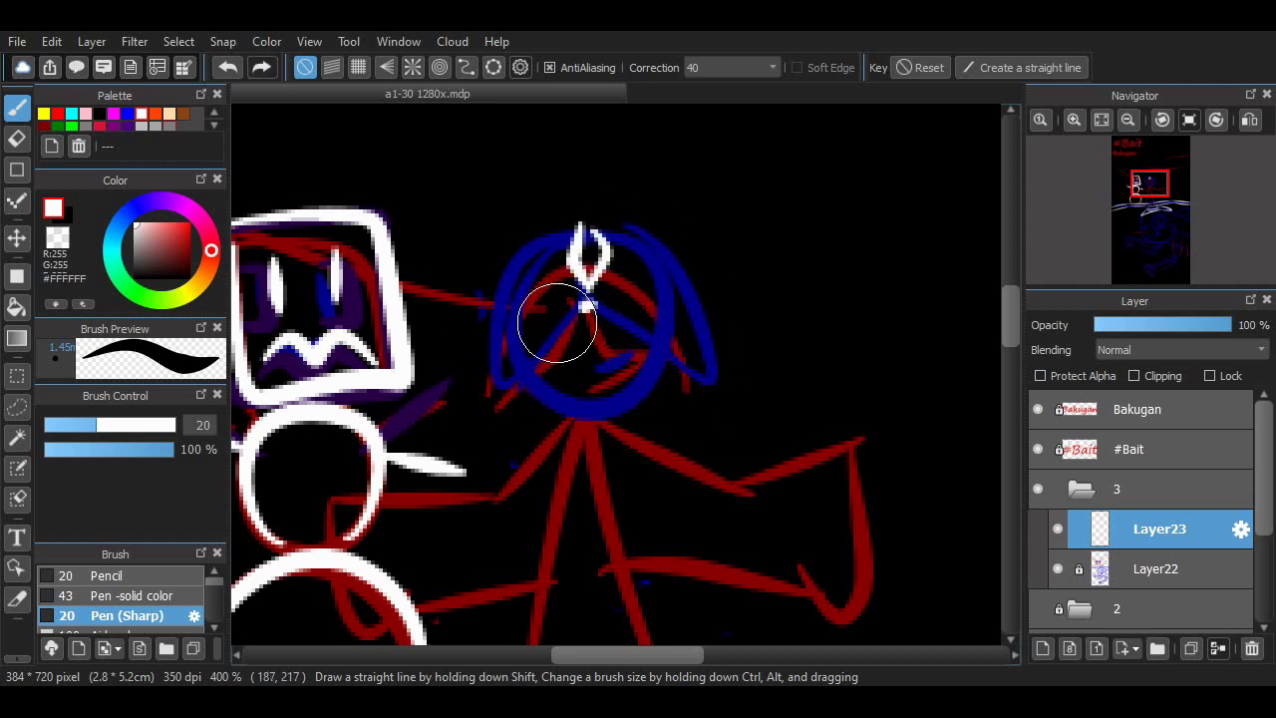
Ink the standing figure's head in white, with a domed hair outline, diamond ornament, parted fringe, small mouth and curved chin
{"action": "key", "text": "ctrl+z"}
{"action": "mouse_move", "coordinate": [586, 291]}
{"action": "left_mouse_down"}
{"action": "mouse_move", "coordinate": [517, 386]}
{"action": "mouse_move", "coordinate": [565, 201]}
{"action": "mouse_move", "coordinate": [620, 214]}
{"action": "mouse_move", "coordinate": [695, 271]}
{"action": "left_mouse_up"}
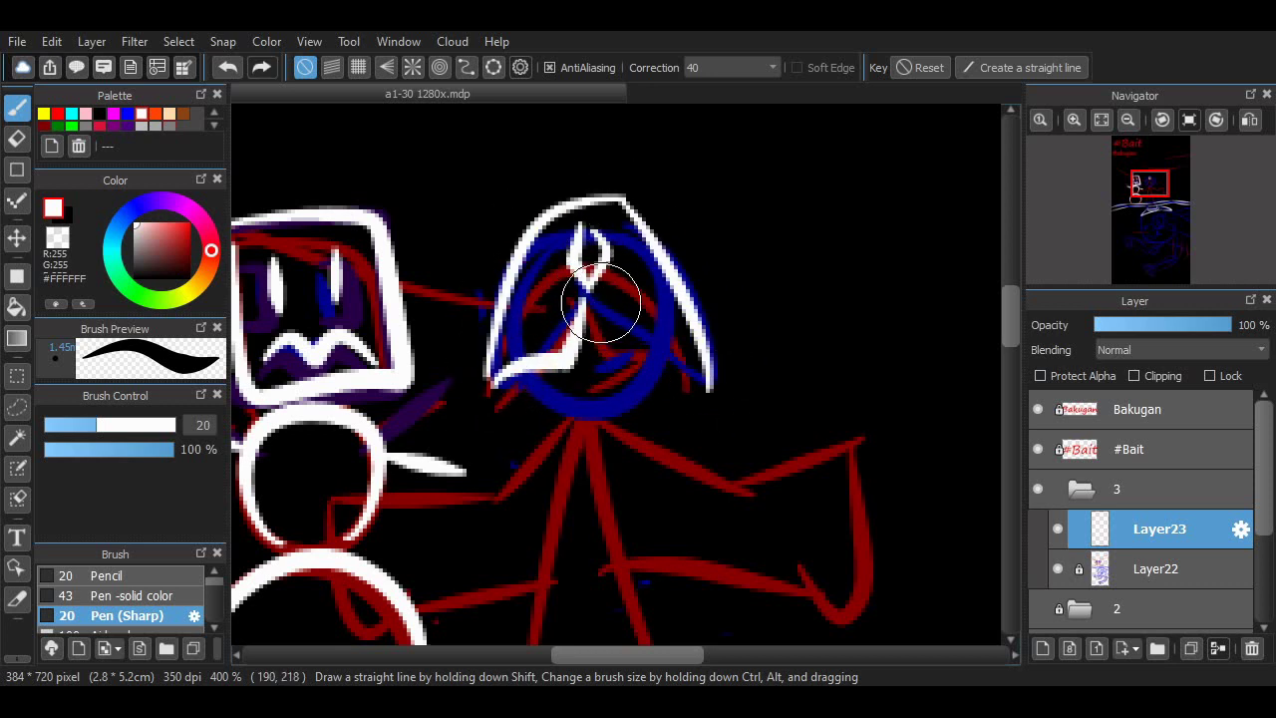
{"action": "left_click_drag", "start_coordinate": [714, 331], "coordinate": [598, 355]}
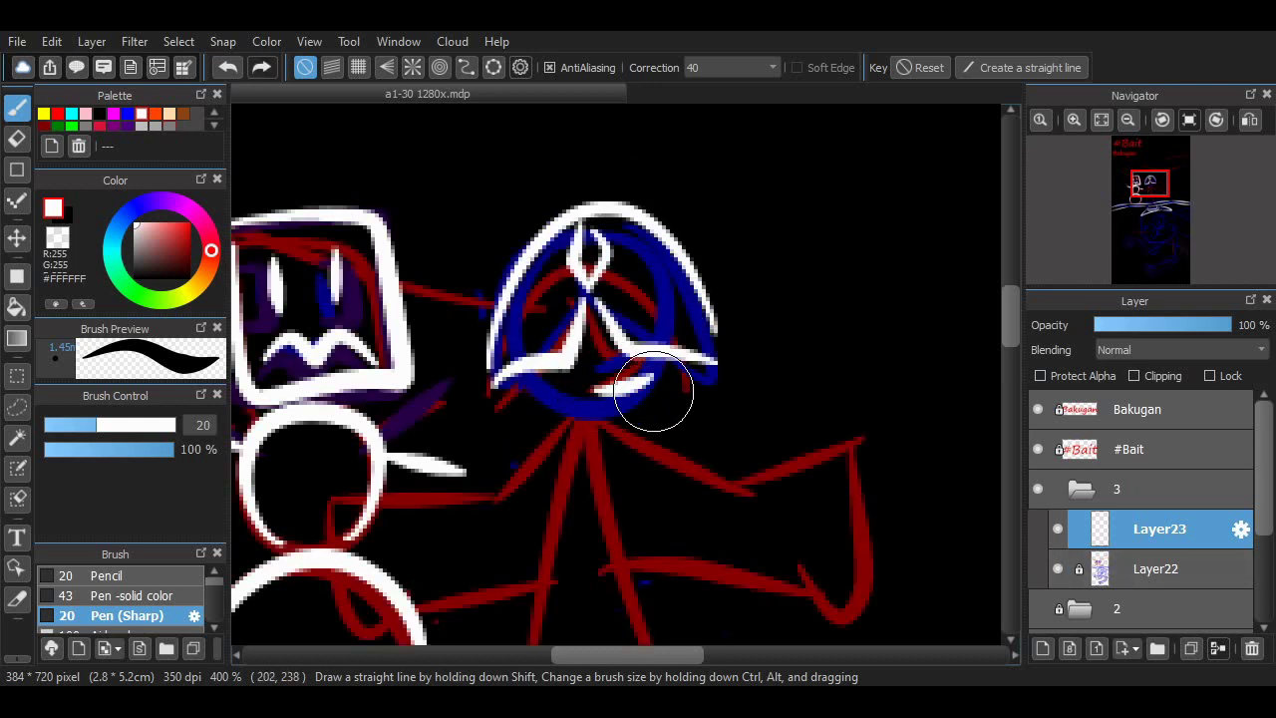
{"action": "left_click_drag", "start_coordinate": [527, 386], "coordinate": [686, 377]}
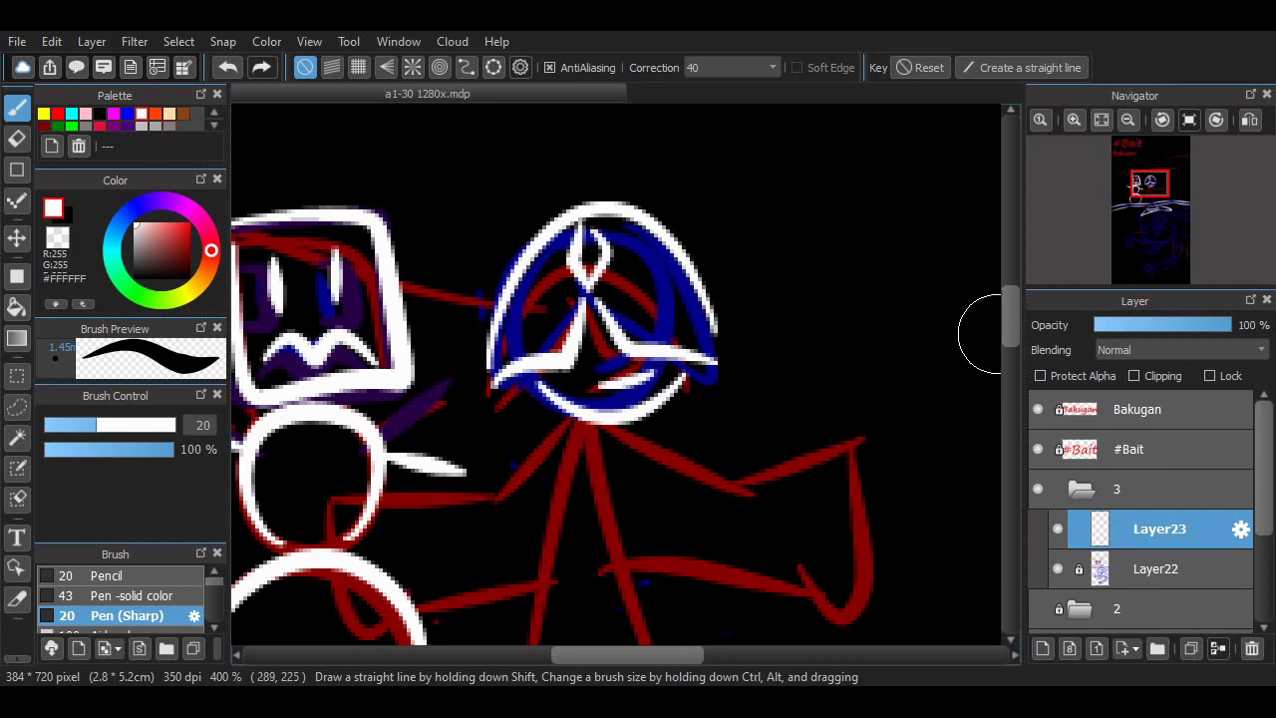
Select the standing figure's inked head on Layer23 with a rectangular selection, shift it slightly left and up, and deselect
{"action": "scroll", "coordinate": [977, 328], "scroll_direction": "down", "scroll_amount": 2}
{"action": "left_click", "coordinate": [1058, 568]}
{"action": "left_click", "coordinate": [1156, 568]}
{"action": "left_click", "coordinate": [1058, 569]}
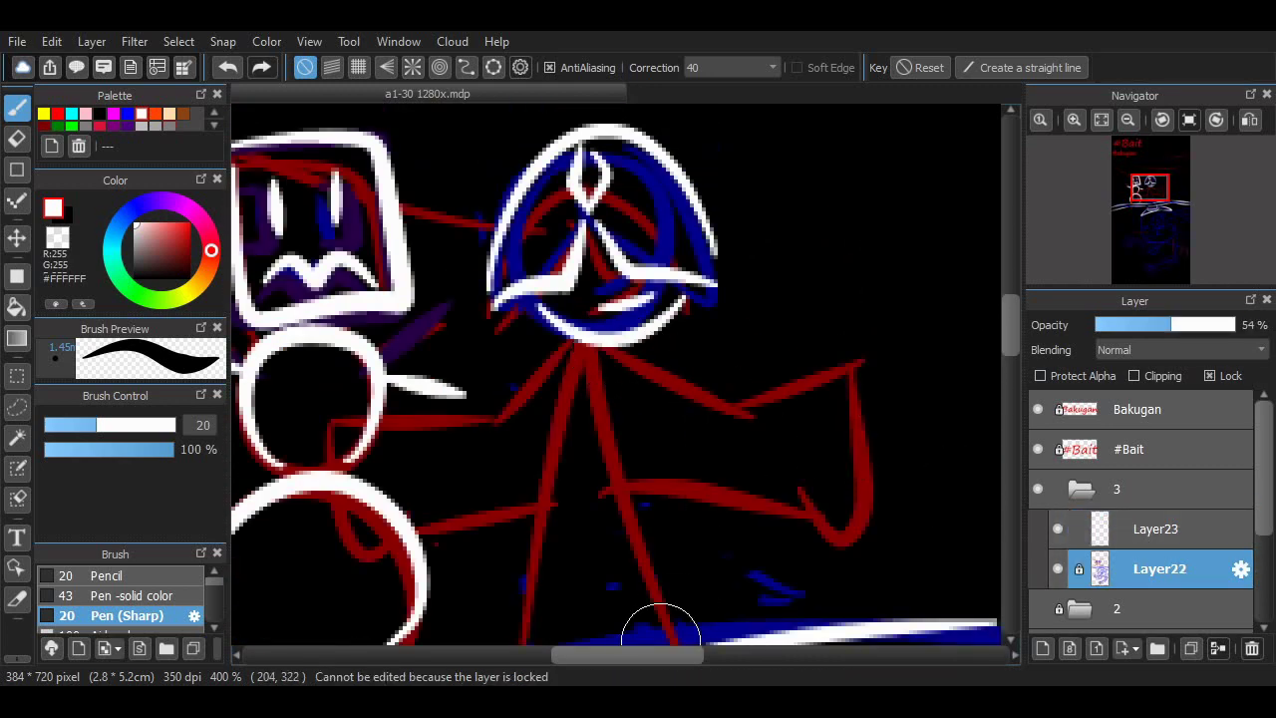
{"action": "left_click", "coordinate": [17, 375]}
{"action": "mouse_move", "coordinate": [761, 370]}
{"action": "left_mouse_down"}
{"action": "mouse_move", "coordinate": [655, 214]}
{"action": "mouse_move", "coordinate": [493, 106]}
{"action": "left_mouse_up"}
{"action": "key", "text": "v"}
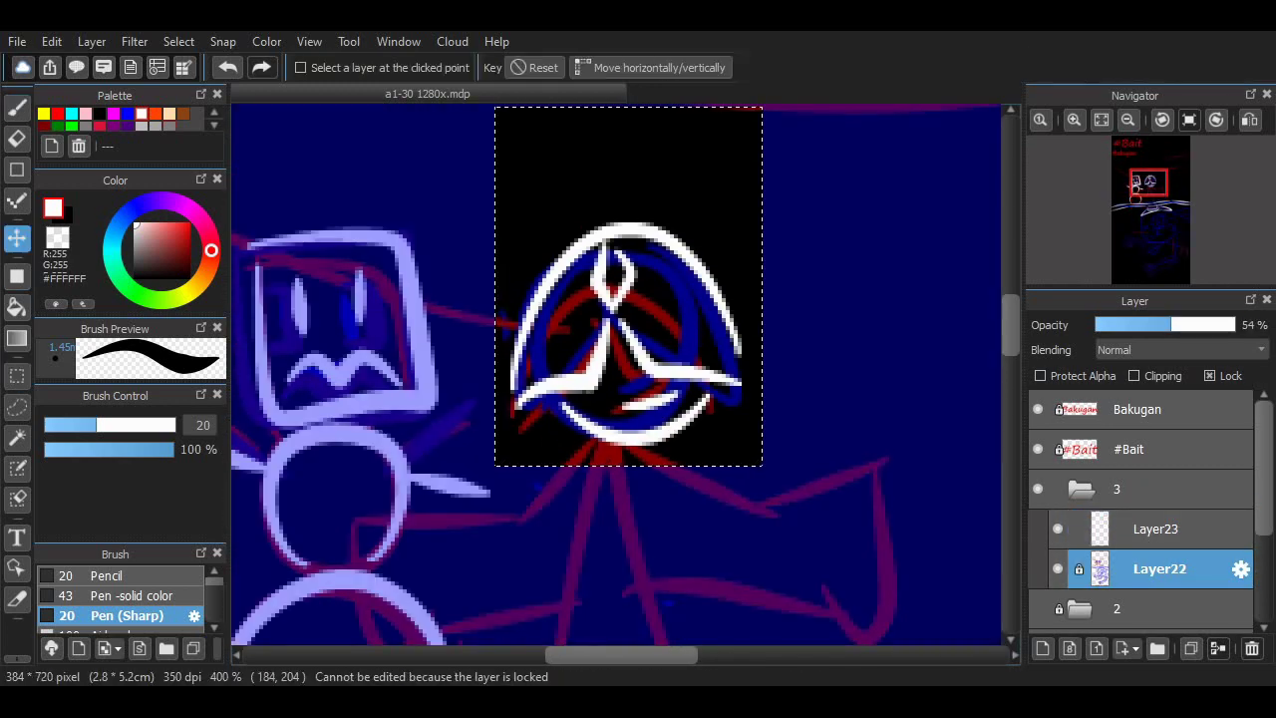
{"action": "left_click", "coordinate": [1157, 529]}
{"action": "left_click_drag", "start_coordinate": [619, 329], "coordinate": [608, 319]}
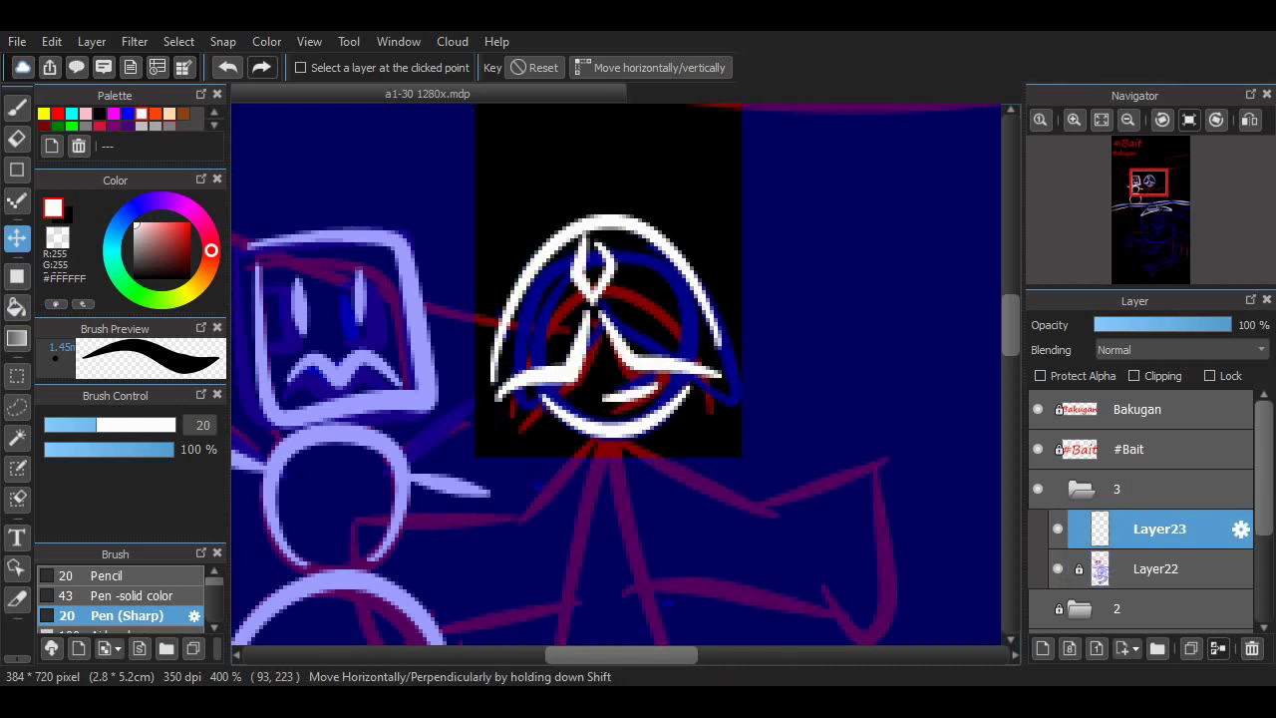
{"action": "key", "text": "ctrl+d"}
{"action": "key", "text": "m"}
{"action": "key", "text": "b"}
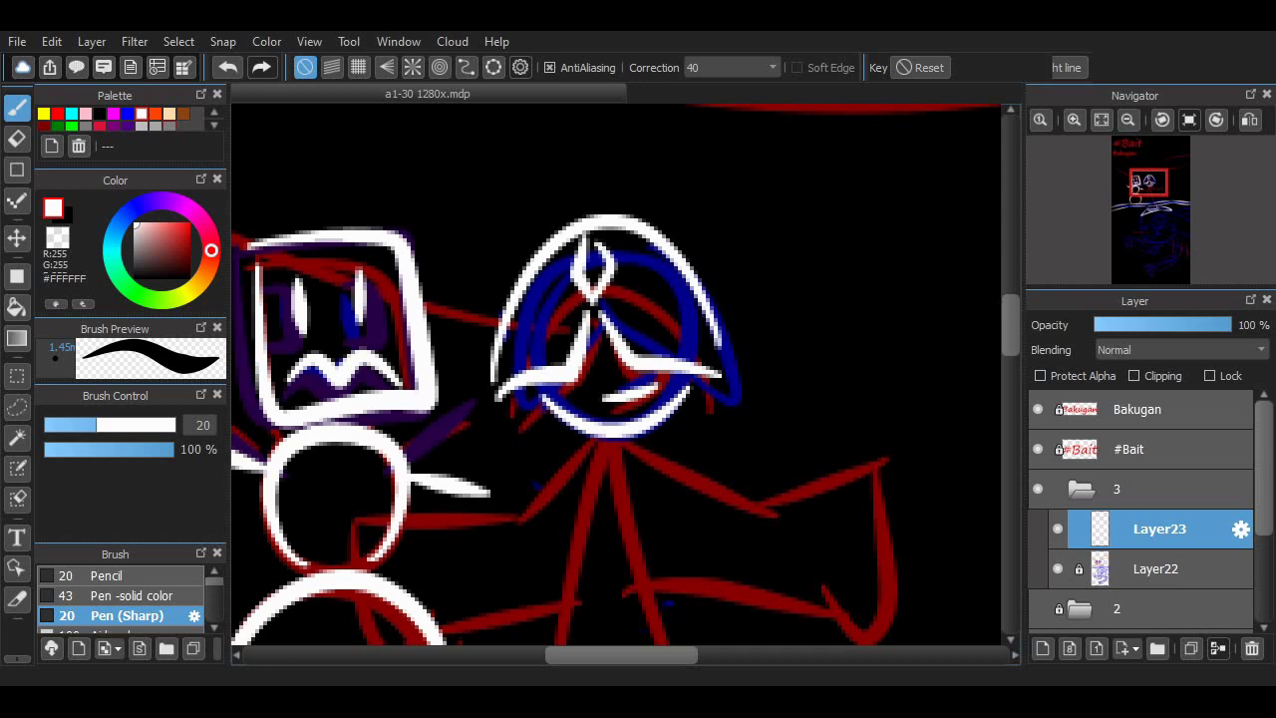
Ink the standing figure's collar and the bent upper edge of its arm facing away from the companion in white
{"action": "scroll", "coordinate": [616, 290], "scroll_direction": "down", "scroll_amount": 5}
{"action": "scroll", "coordinate": [616, 289], "scroll_direction": "up", "scroll_amount": 2}
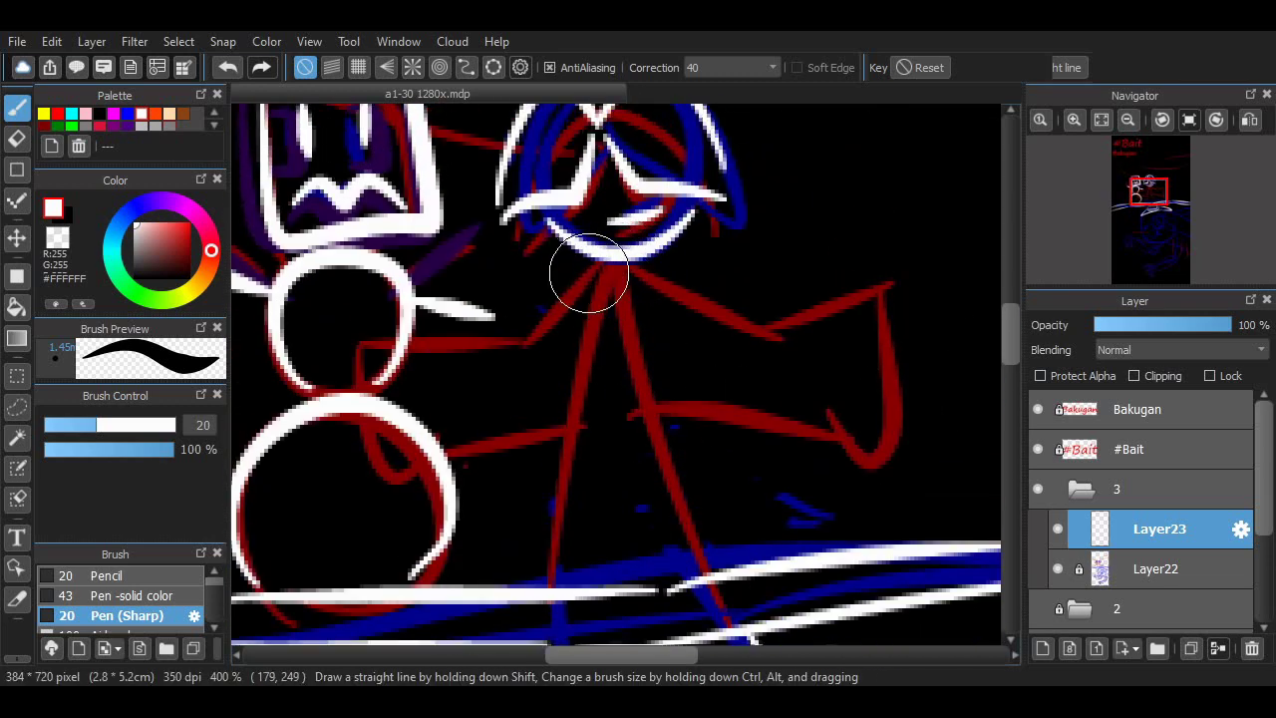
{"action": "mouse_move", "coordinate": [752, 329]}
{"action": "left_mouse_down"}
{"action": "mouse_move", "coordinate": [779, 348]}
{"action": "mouse_move", "coordinate": [750, 319]}
{"action": "mouse_move", "coordinate": [878, 284]}
{"action": "left_mouse_up"}
{"action": "key", "text": "ctrl+z"}
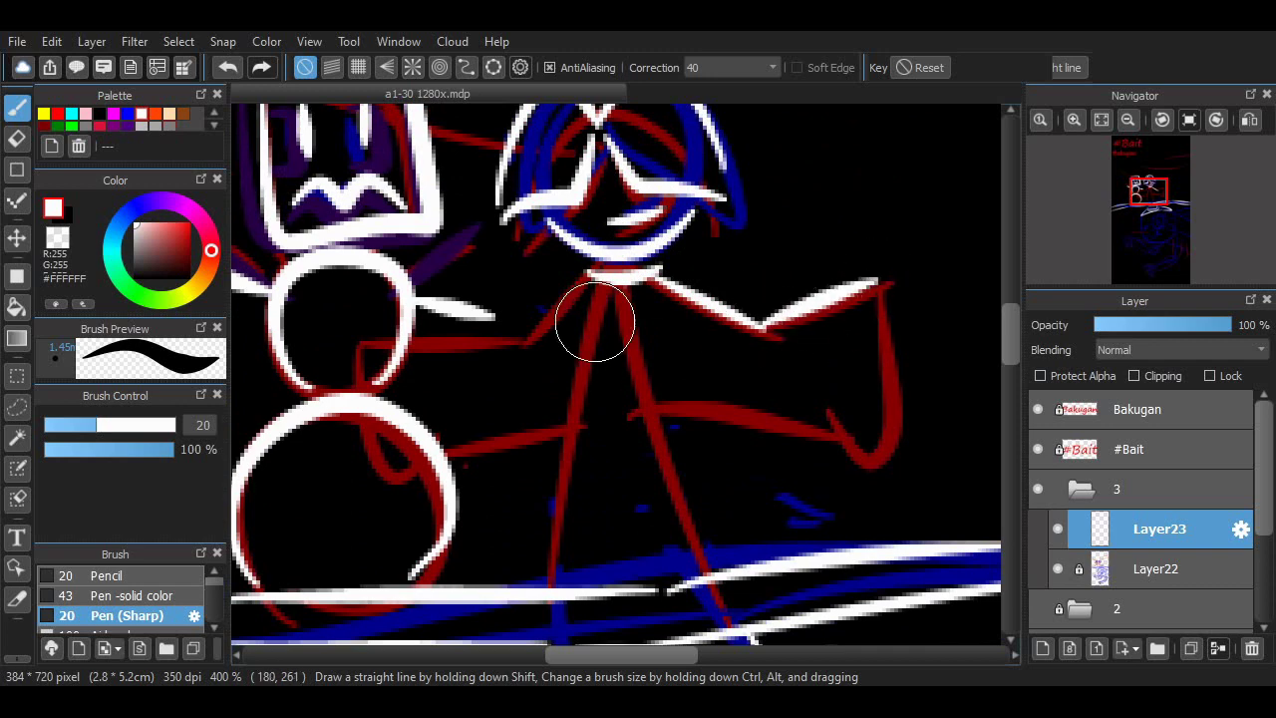
{"action": "mouse_move", "coordinate": [586, 284]}
{"action": "left_mouse_down"}
{"action": "mouse_move", "coordinate": [547, 586]}
{"action": "mouse_move", "coordinate": [592, 251]}
{"action": "left_mouse_up"}
{"action": "key", "text": "ctrl+z"}
Ink the two flaring sides of the standing figure's body in white, from the chest down to the waterline
{"action": "scroll", "coordinate": [803, 438], "scroll_direction": "down", "scroll_amount": 2}
{"action": "key", "text": "ctrl+z"}
{"action": "mouse_move", "coordinate": [546, 543]}
{"action": "left_mouse_down"}
{"action": "mouse_move", "coordinate": [593, 214]}
{"action": "mouse_move", "coordinate": [550, 512]}
{"action": "mouse_move", "coordinate": [584, 267]}
{"action": "left_mouse_up"}
{"action": "key", "text": "ctrl+z"}
{"action": "key", "text": "ctrl+z"}
{"action": "left_click_drag", "start_coordinate": [712, 514], "coordinate": [638, 319]}
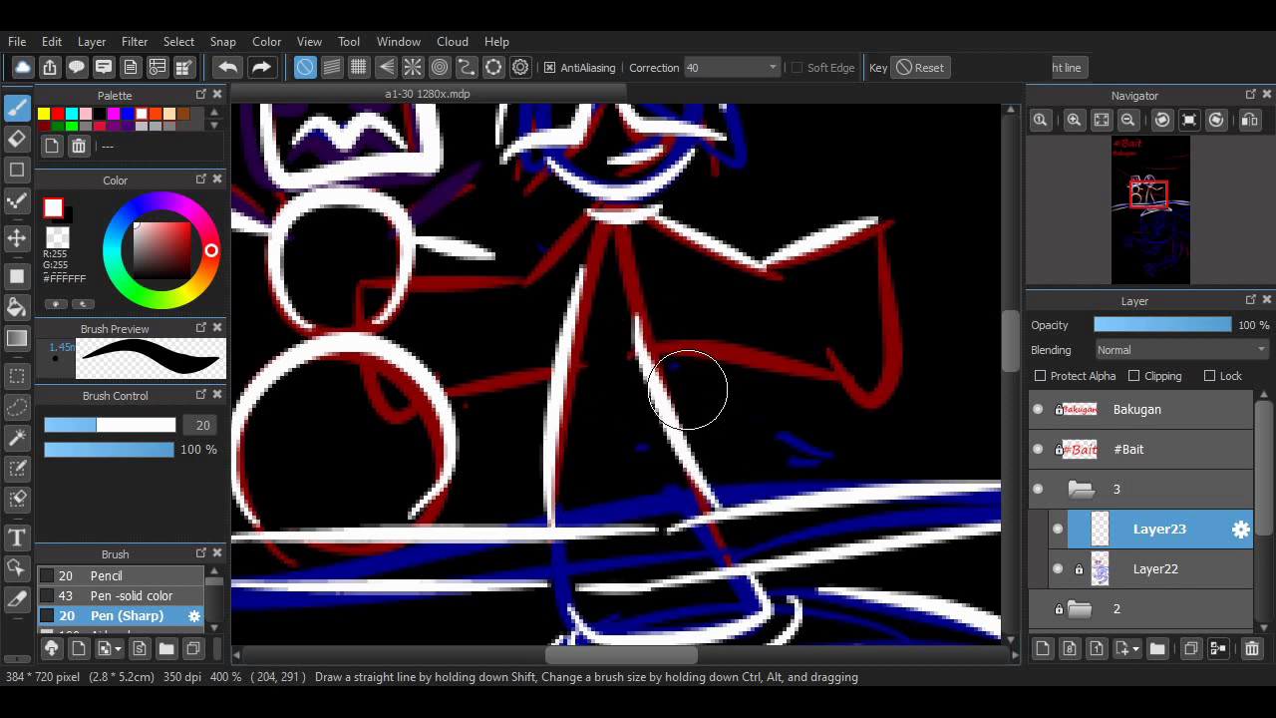
{"action": "key", "text": "ctrl+z"}
Ink the remaining arm and sleeve lines on both sides of the standing figure, including the hanging cuff and rounded hand
{"action": "left_click_drag", "start_coordinate": [587, 214], "coordinate": [510, 299]}
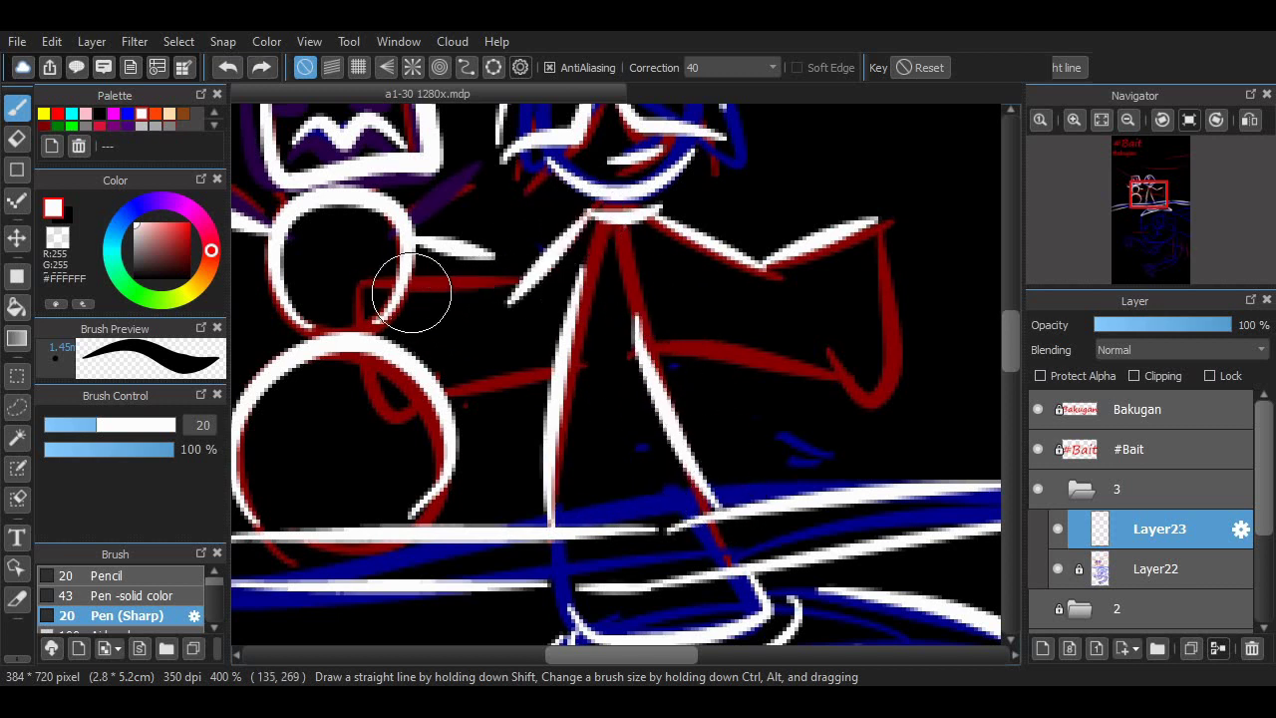
{"action": "left_click_drag", "start_coordinate": [411, 292], "coordinate": [503, 299]}
{"action": "mouse_move", "coordinate": [869, 229]}
{"action": "left_mouse_down"}
{"action": "mouse_move", "coordinate": [844, 254]}
{"action": "mouse_move", "coordinate": [906, 256]}
{"action": "mouse_move", "coordinate": [678, 346]}
{"action": "mouse_move", "coordinate": [858, 351]}
{"action": "left_mouse_up"}
{"action": "key", "text": "ctrl+z"}
{"action": "key", "text": "ctrl+z"}
{"action": "key", "text": "ctrl+z"}
{"action": "scroll", "coordinate": [746, 365], "scroll_direction": "up", "scroll_amount": 2}
{"action": "scroll", "coordinate": [746, 365], "scroll_direction": "down", "scroll_amount": 3}
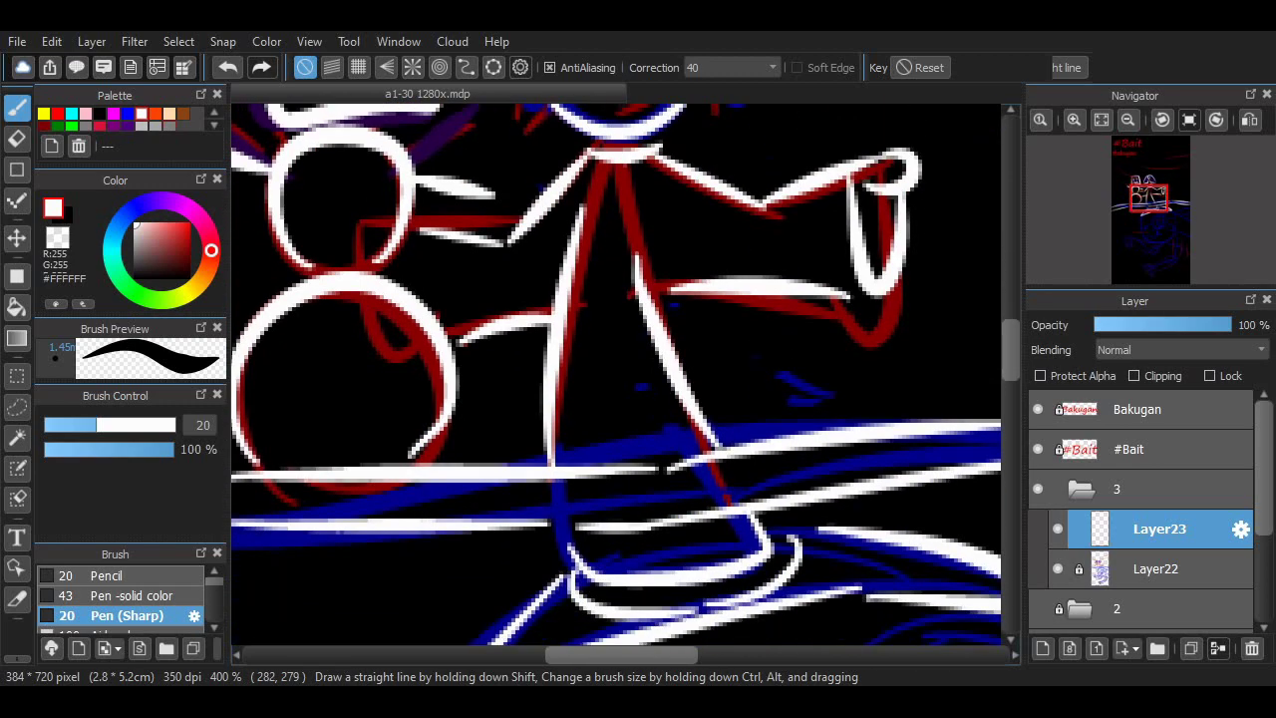
Hide the Layer22 sketch to review the inked figures on their own, and show it again
{"action": "left_click", "coordinate": [1058, 568]}
{"action": "scroll", "coordinate": [616, 375], "scroll_direction": "up", "scroll_amount": 3}
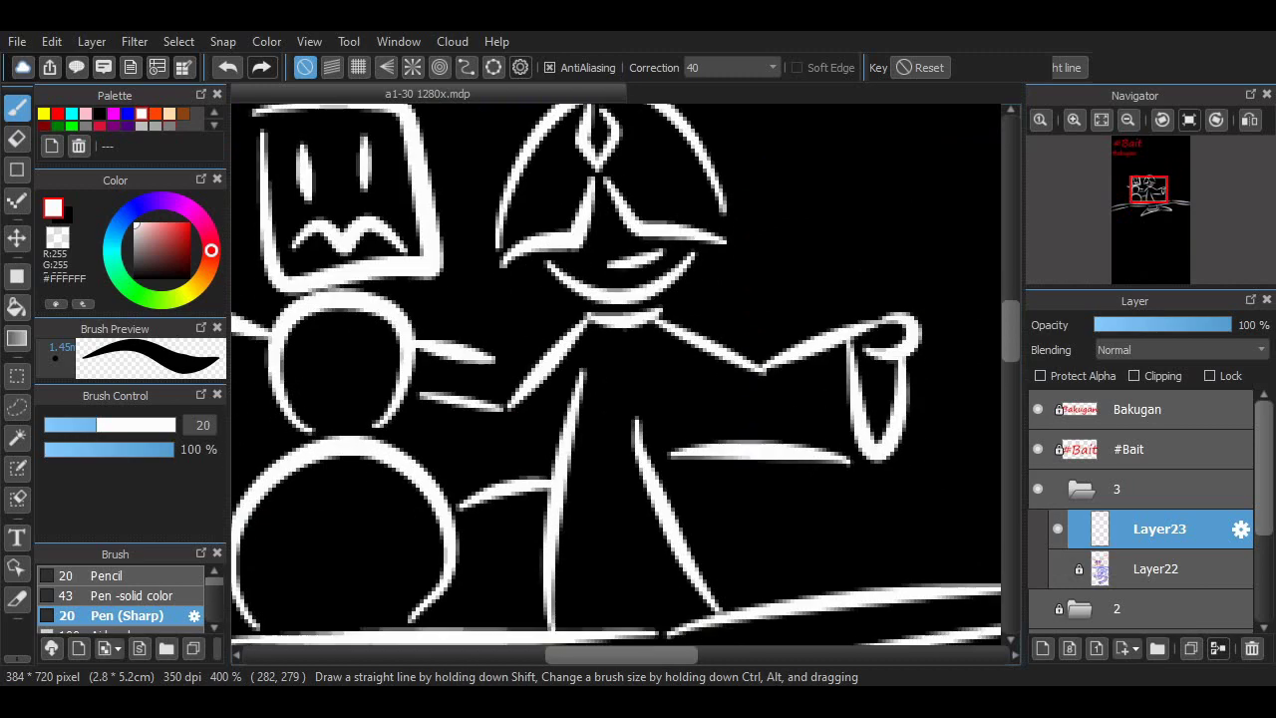
{"action": "scroll", "coordinate": [617, 375], "scroll_direction": "down", "scroll_amount": 8}
{"action": "left_click", "coordinate": [1058, 569]}
Ink two long sweeping curves in white across the sky between the title text and the figures
{"action": "scroll", "coordinate": [616, 375], "scroll_direction": "up", "scroll_amount": 15}
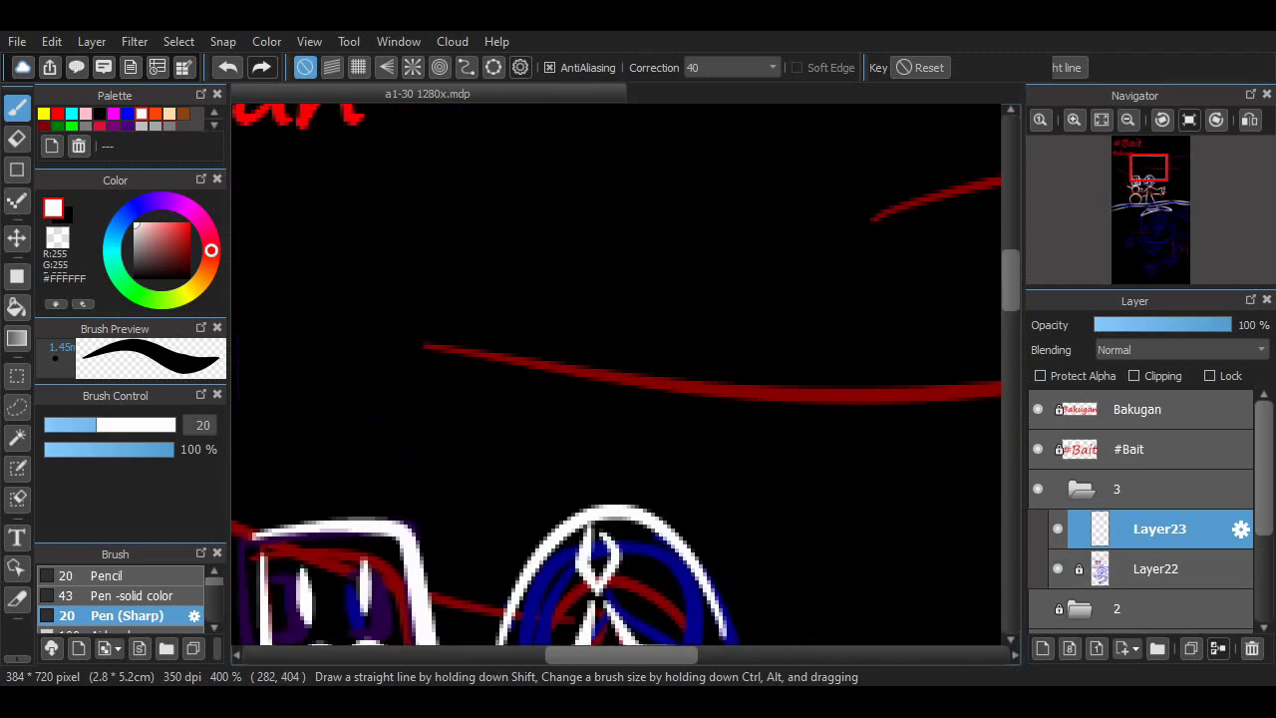
{"action": "key", "text": "ctrl+minus"}
{"action": "mouse_move", "coordinate": [271, 411]}
{"action": "left_mouse_down"}
{"action": "mouse_move", "coordinate": [542, 464]}
{"action": "mouse_move", "coordinate": [596, 460]}
{"action": "left_mouse_up"}
{"action": "left_click_drag", "start_coordinate": [592, 392], "coordinate": [982, 342]}
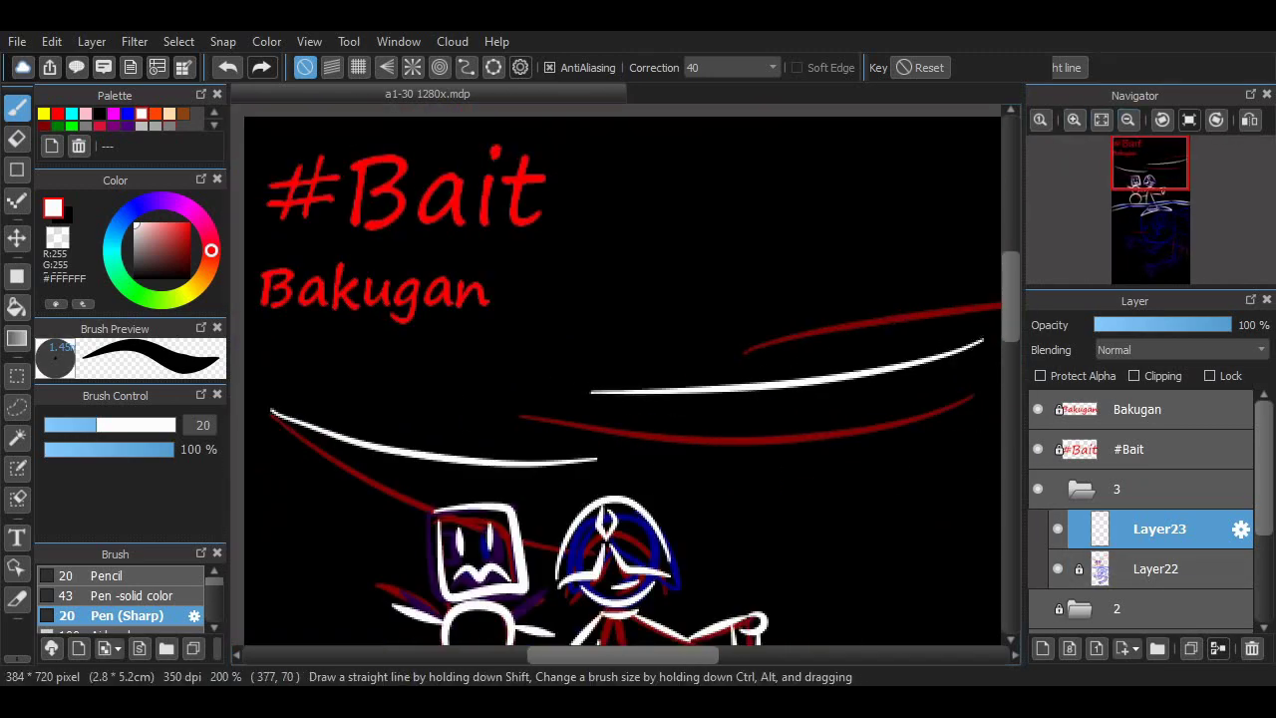
Ink the creature's face outline in white from the brim down the front to a pointed chin and back along the jaw
{"action": "scroll", "coordinate": [623, 375], "scroll_direction": "down", "scroll_amount": 3}
{"action": "left_click", "coordinate": [1074, 119]}
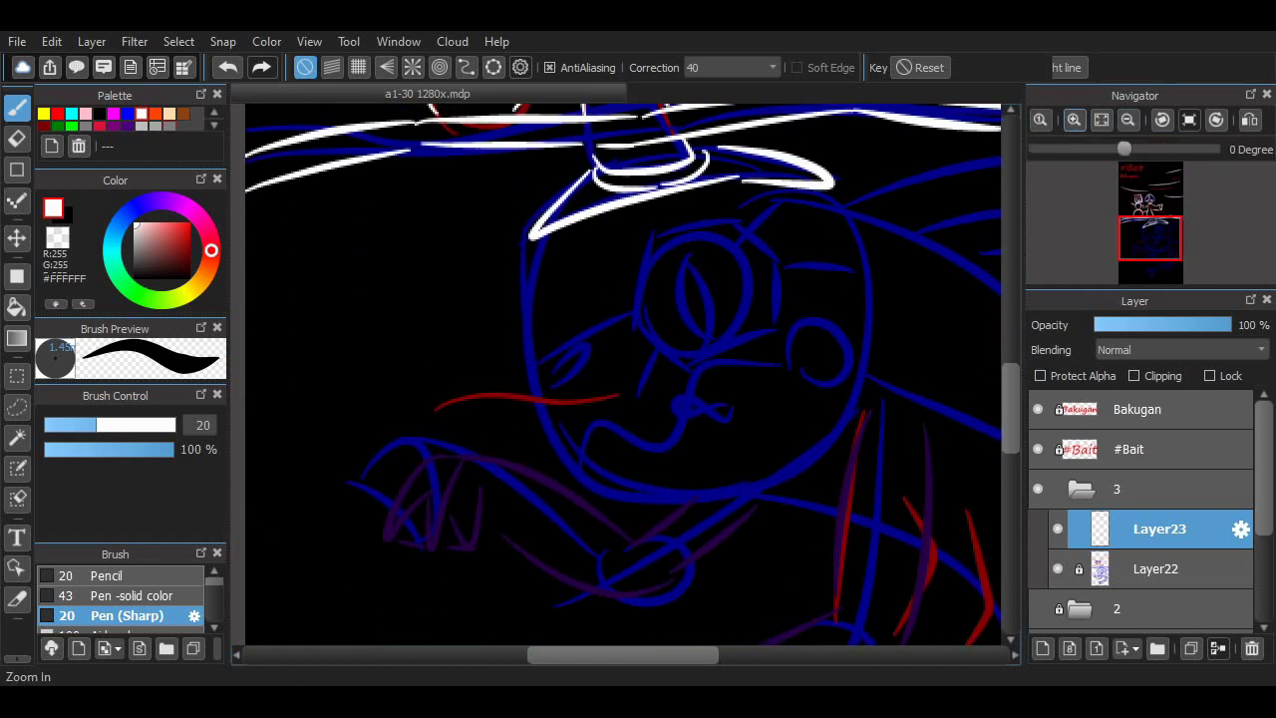
{"action": "left_click", "coordinate": [1074, 118]}
{"action": "left_click_drag", "start_coordinate": [519, 180], "coordinate": [706, 549]}
{"action": "key", "text": "ctrl+z"}
{"action": "mouse_move", "coordinate": [475, 179]}
{"action": "left_mouse_down"}
{"action": "mouse_move", "coordinate": [498, 408]}
{"action": "mouse_move", "coordinate": [764, 520]}
{"action": "left_mouse_up"}
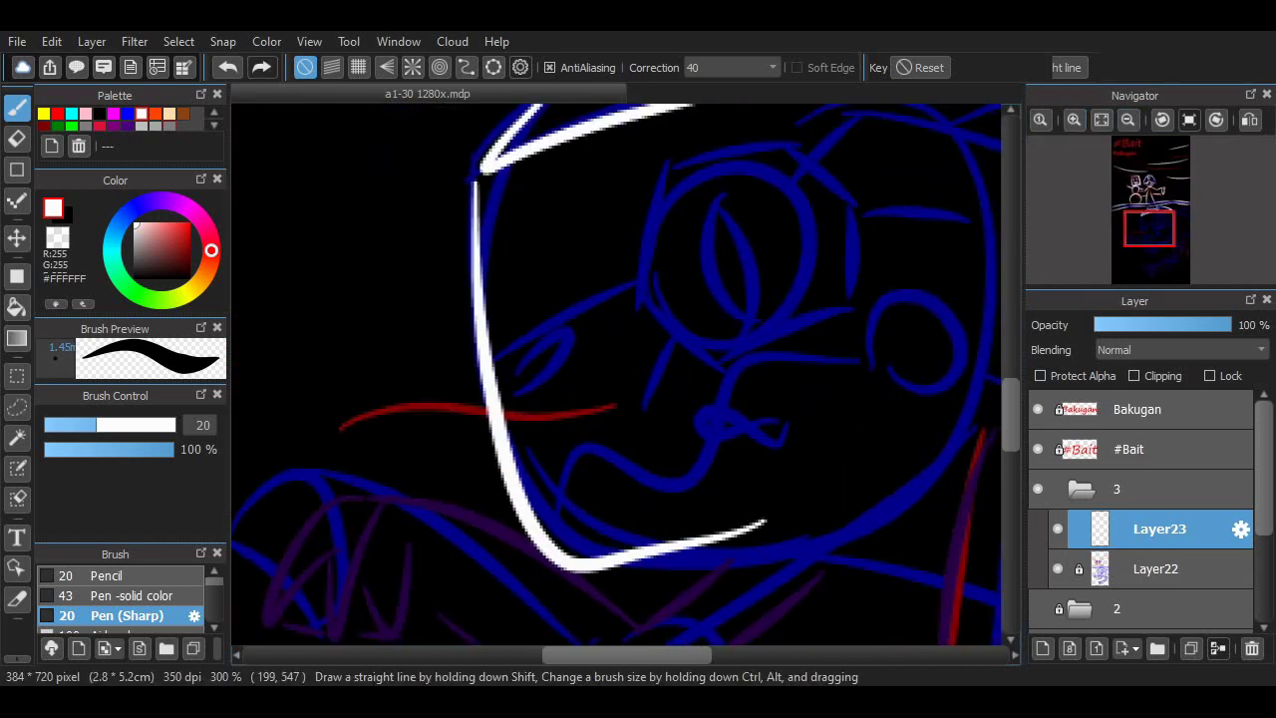
{"action": "scroll", "coordinate": [393, 422], "scroll_direction": "right", "scroll_amount": 3}
{"action": "key", "text": "ctrl+z"}
{"action": "mouse_move", "coordinate": [357, 184]}
{"action": "left_mouse_down"}
{"action": "mouse_move", "coordinate": [393, 422]}
{"action": "mouse_move", "coordinate": [586, 525]}
{"action": "mouse_move", "coordinate": [490, 541]}
{"action": "mouse_move", "coordinate": [788, 483]}
{"action": "mouse_move", "coordinate": [448, 561]}
{"action": "mouse_move", "coordinate": [753, 517]}
{"action": "left_mouse_up"}
{"action": "key", "text": "ctrl+z"}
{"action": "key", "text": "ctrl+z"}
Ink the creature's wavy mouth line leading up to a round cheek, with a small looped curl beneath the line
{"action": "left_click_drag", "start_coordinate": [424, 504], "coordinate": [738, 411]}
{"action": "key", "text": "ctrl+z"}
{"action": "mouse_move", "coordinate": [424, 504]}
{"action": "left_mouse_down"}
{"action": "mouse_move", "coordinate": [794, 388]}
{"action": "mouse_move", "coordinate": [752, 375]}
{"action": "left_mouse_up"}
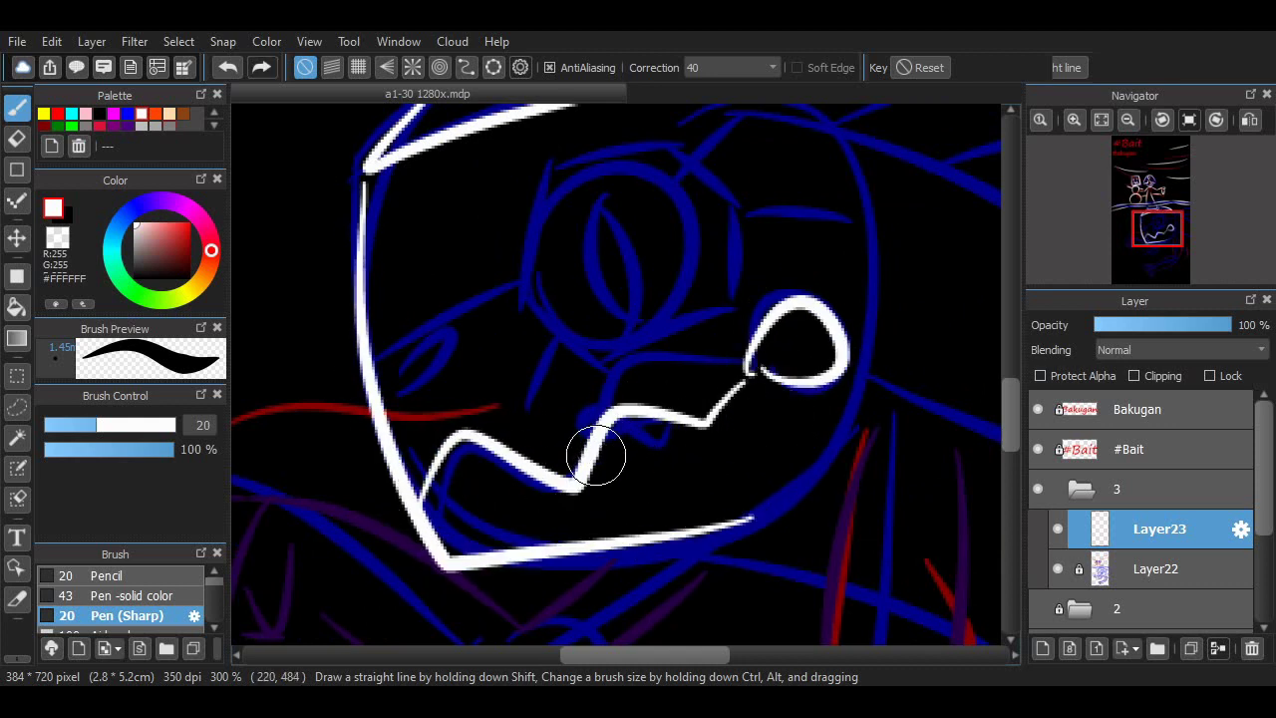
{"action": "key", "text": "ctrl+z"}
{"action": "left_click_drag", "start_coordinate": [597, 465], "coordinate": [646, 477]}
{"action": "scroll", "coordinate": [598, 449], "scroll_direction": "right", "scroll_amount": 4}
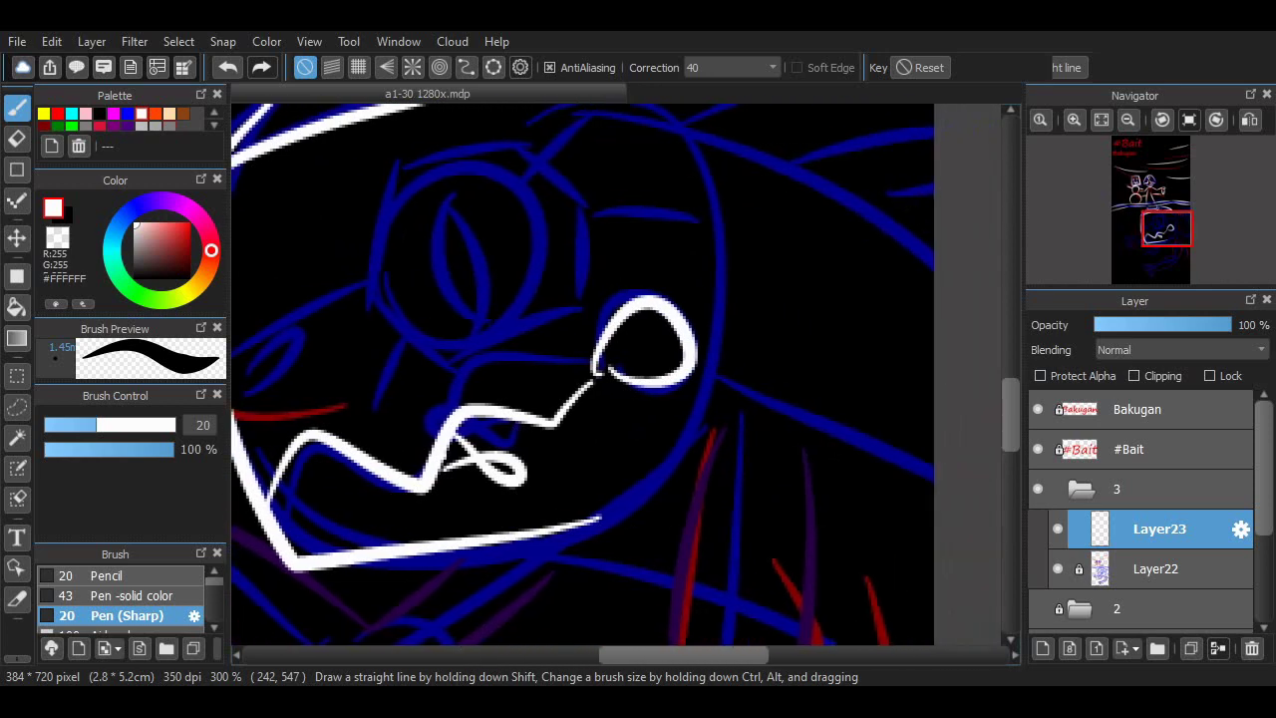
Ink the slanted snout ridge and the small hooked nostril below it on the creature's face
{"action": "scroll", "coordinate": [500, 347], "scroll_direction": "left", "scroll_amount": 3}
{"action": "mouse_move", "coordinate": [351, 393]}
{"action": "left_mouse_down"}
{"action": "mouse_move", "coordinate": [469, 312]}
{"action": "mouse_move", "coordinate": [527, 289]}
{"action": "mouse_move", "coordinate": [469, 311]}
{"action": "left_mouse_up"}
{"action": "key", "text": "ctrl+z"}
{"action": "key", "text": "ctrl+z"}
Ink the creature's round eye in white with a narrow slanted slit pupil inside it
{"action": "scroll", "coordinate": [946, 294], "scroll_direction": "up", "scroll_amount": 3}
{"action": "left_click", "coordinate": [1074, 119]}
{"action": "mouse_move", "coordinate": [573, 263]}
{"action": "left_mouse_down"}
{"action": "mouse_move", "coordinate": [649, 427]}
{"action": "mouse_move", "coordinate": [494, 329]}
{"action": "left_mouse_up"}
{"action": "key", "text": "ctrl+z"}
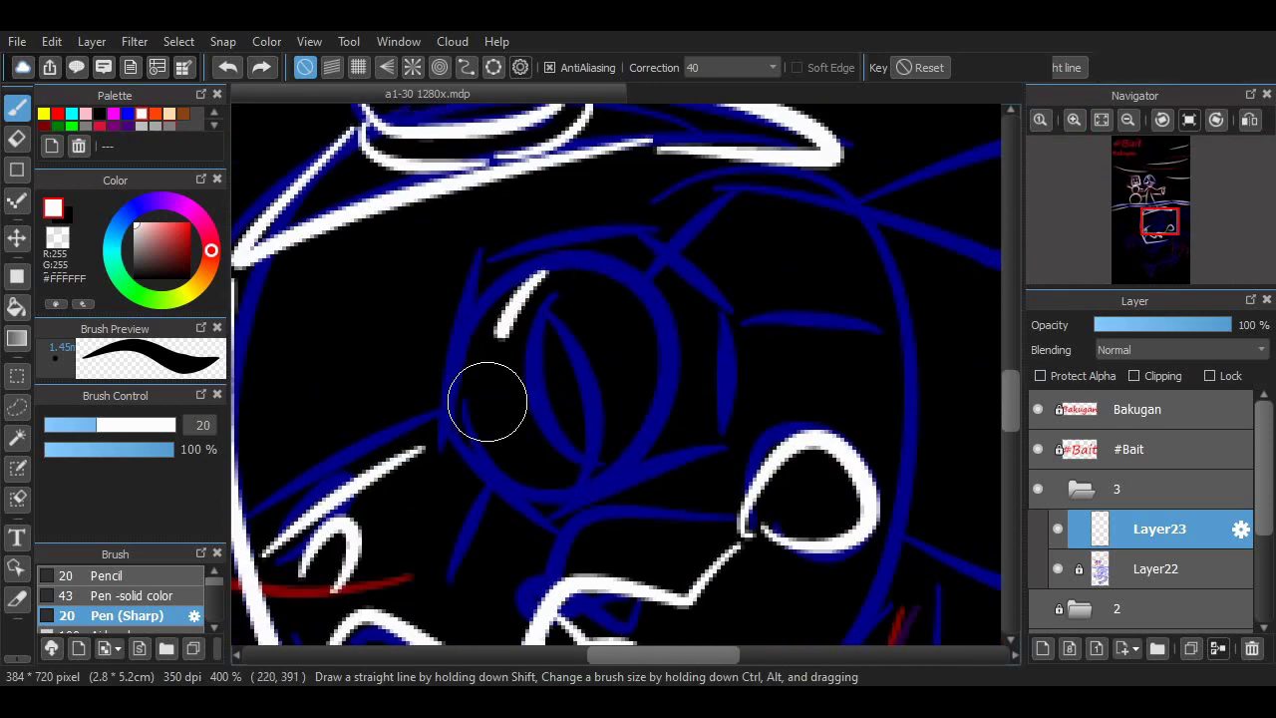
{"action": "mouse_move", "coordinate": [488, 399]}
{"action": "left_mouse_down"}
{"action": "mouse_move", "coordinate": [556, 285]}
{"action": "mouse_move", "coordinate": [605, 403]}
{"action": "left_mouse_up"}
{"action": "key", "text": "ctrl+z"}
{"action": "left_click_drag", "start_coordinate": [547, 287], "coordinate": [608, 423]}
{"action": "left_click_drag", "start_coordinate": [554, 314], "coordinate": [638, 424]}
{"action": "key", "text": "ctrl+z"}
Ink a hexagonal frame around the creature's eye, with short lines joining it to the brim, mouth and cheek circle
{"action": "left_click", "coordinate": [1059, 568]}
{"action": "left_click", "coordinate": [1058, 568]}
{"action": "mouse_move", "coordinate": [456, 447]}
{"action": "left_mouse_down"}
{"action": "mouse_move", "coordinate": [577, 506]}
{"action": "mouse_move", "coordinate": [724, 438]}
{"action": "mouse_move", "coordinate": [720, 414]}
{"action": "mouse_move", "coordinate": [457, 429]}
{"action": "mouse_move", "coordinate": [508, 270]}
{"action": "mouse_move", "coordinate": [647, 224]}
{"action": "left_mouse_up"}
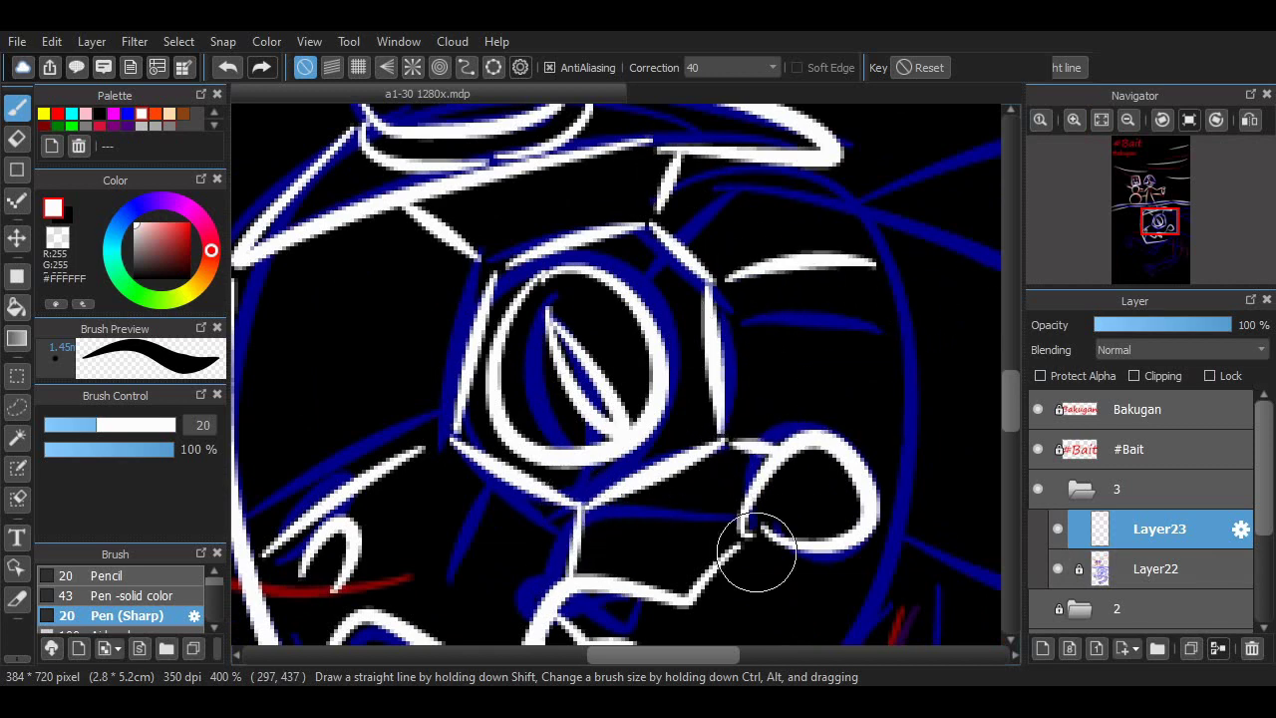
Ink the ribbed fin extending from behind the creature's head to the canvas edge, plus jagged spikes down the back of the head
{"action": "left_click_drag", "start_coordinate": [1159, 223], "coordinate": [1166, 238]}
{"action": "scroll", "coordinate": [630, 267], "scroll_direction": "down", "scroll_amount": 2}
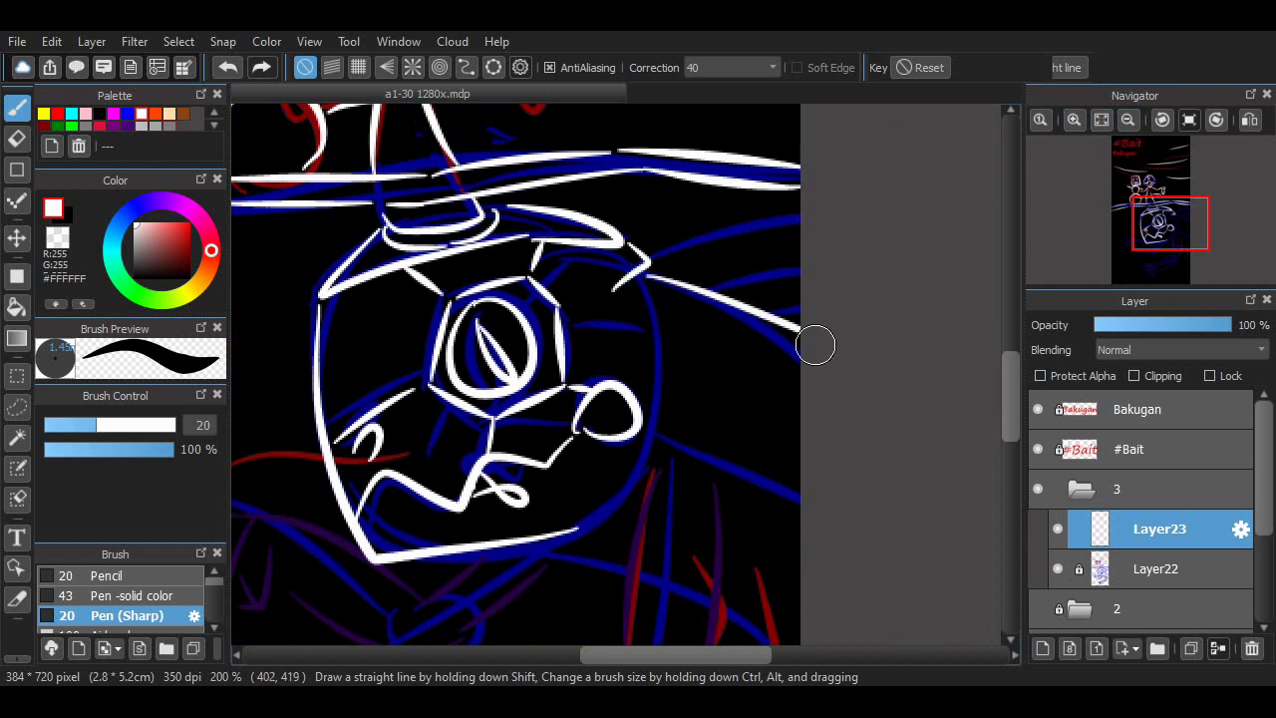
{"action": "key", "text": "ctrl+z"}
{"action": "left_click_drag", "start_coordinate": [832, 389], "coordinate": [664, 265]}
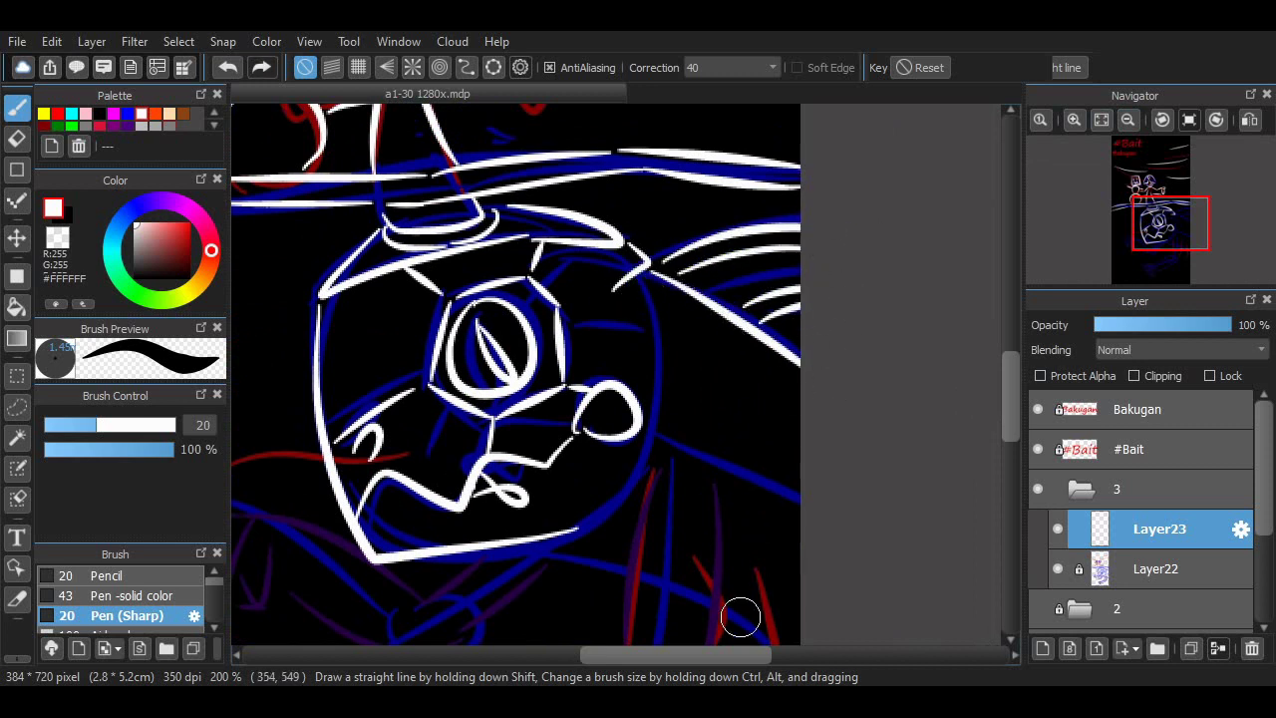
{"action": "scroll", "coordinate": [725, 428], "scroll_direction": "left", "scroll_amount": 2}
{"action": "left_click_drag", "start_coordinate": [711, 278], "coordinate": [739, 339]}
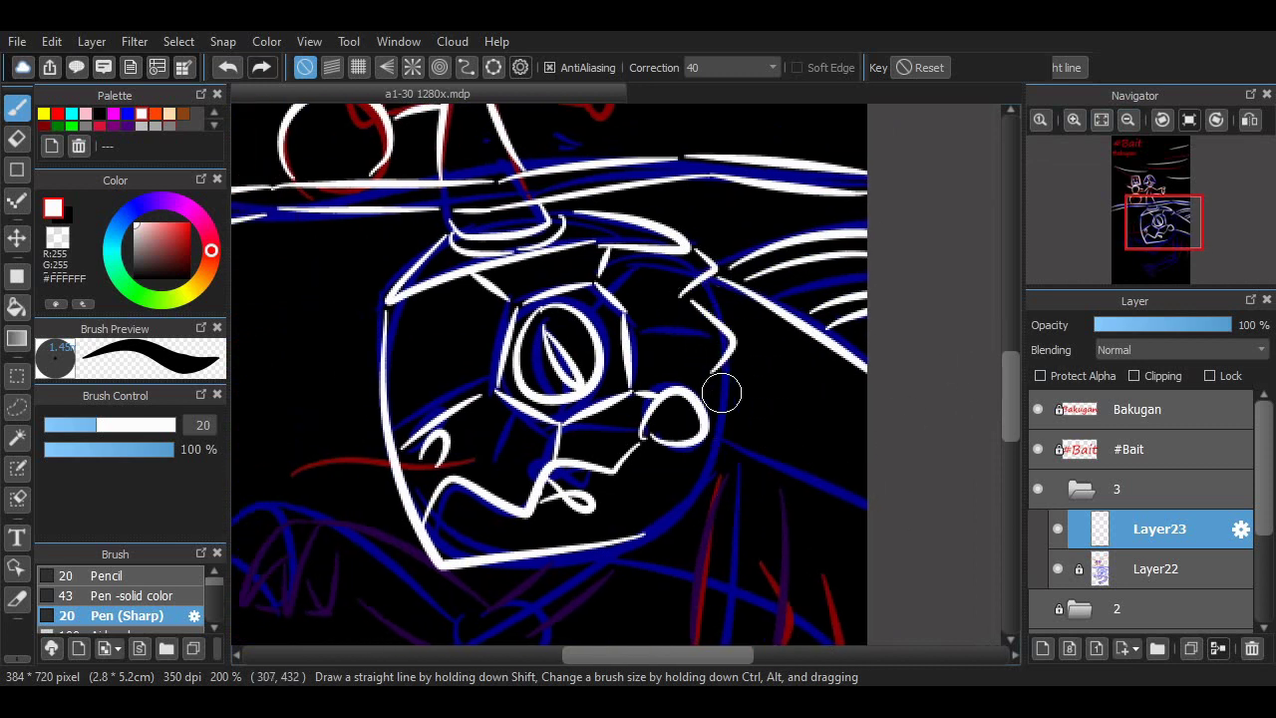
Ink a pentagonal shoulder plate behind the creature's jaw and the bent outlines of its near arm down to the wrist
{"action": "scroll", "coordinate": [722, 500], "scroll_direction": "down", "scroll_amount": 5}
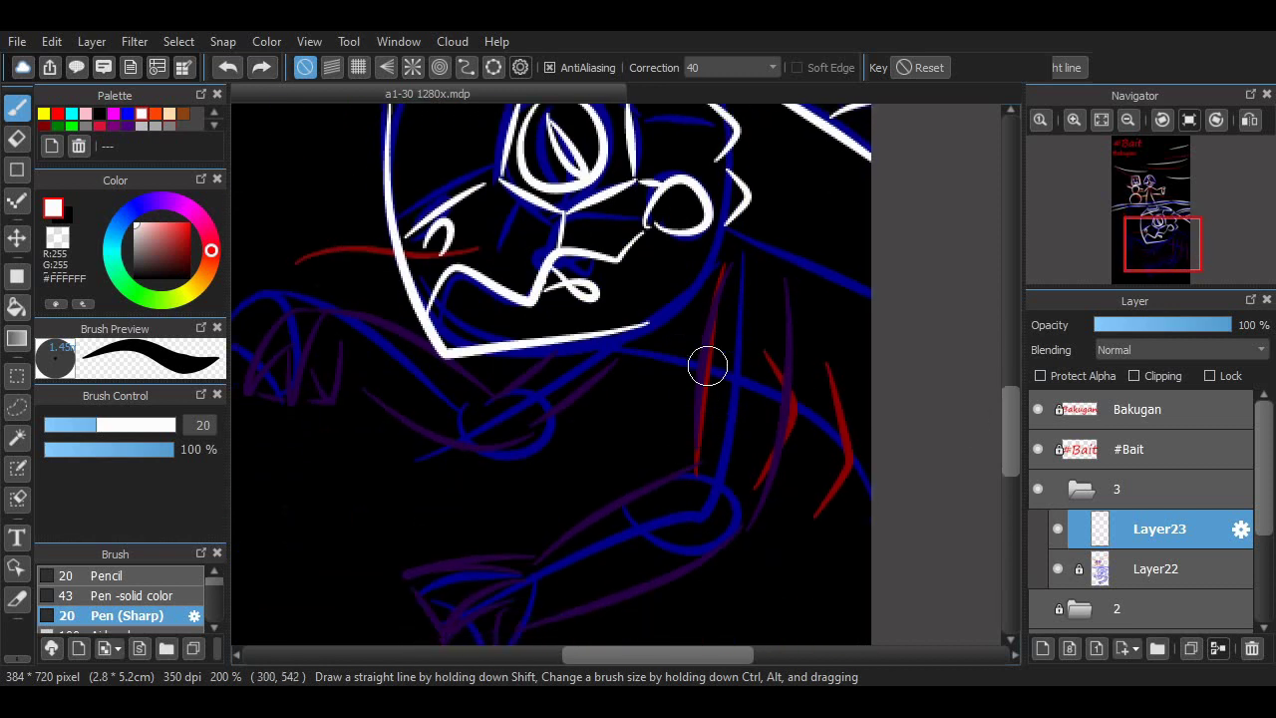
{"action": "key", "text": "ctrl+z"}
{"action": "mouse_move", "coordinate": [810, 353]}
{"action": "left_mouse_down"}
{"action": "mouse_move", "coordinate": [817, 297]}
{"action": "mouse_move", "coordinate": [713, 314]}
{"action": "left_mouse_up"}
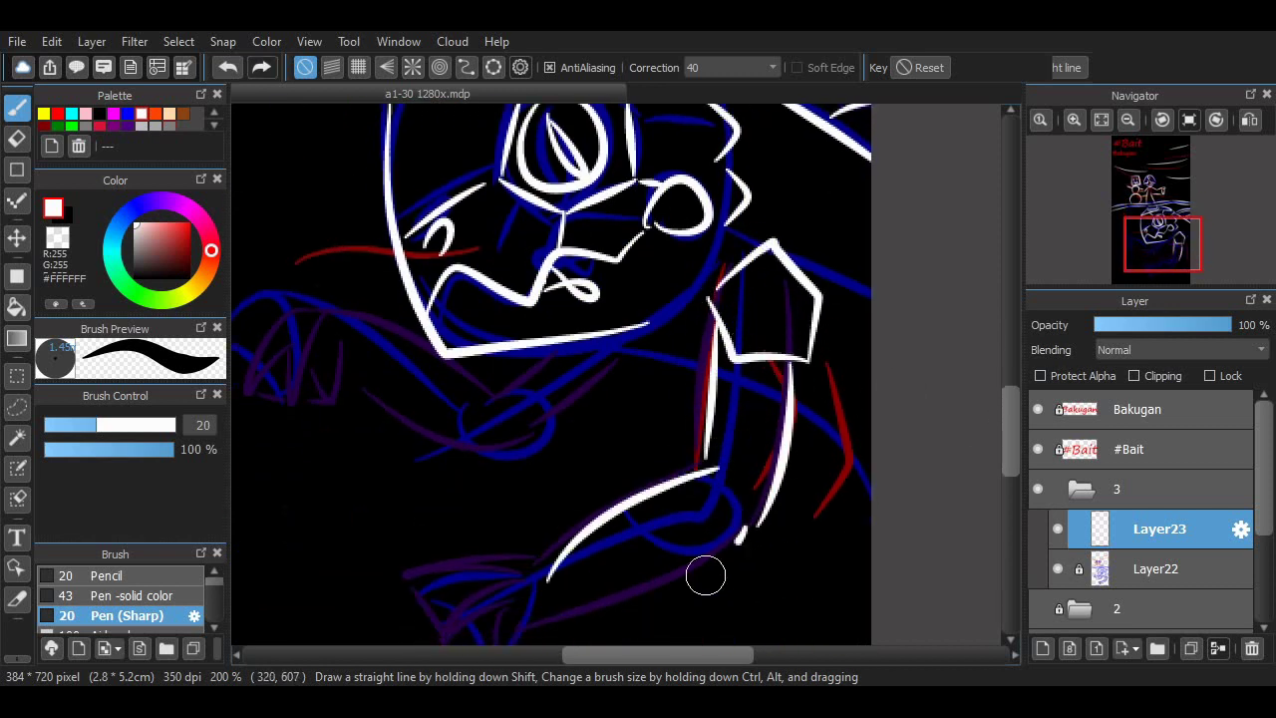
{"action": "scroll", "coordinate": [705, 576], "scroll_direction": "left", "scroll_amount": 3}
{"action": "key", "text": "ctrl+z"}
{"action": "left_click_drag", "start_coordinate": [838, 469], "coordinate": [664, 576]}
Ink the webbed, pointed hand at the end of the creature's near arm in white
{"action": "scroll", "coordinate": [983, 457], "scroll_direction": "up", "scroll_amount": 2}
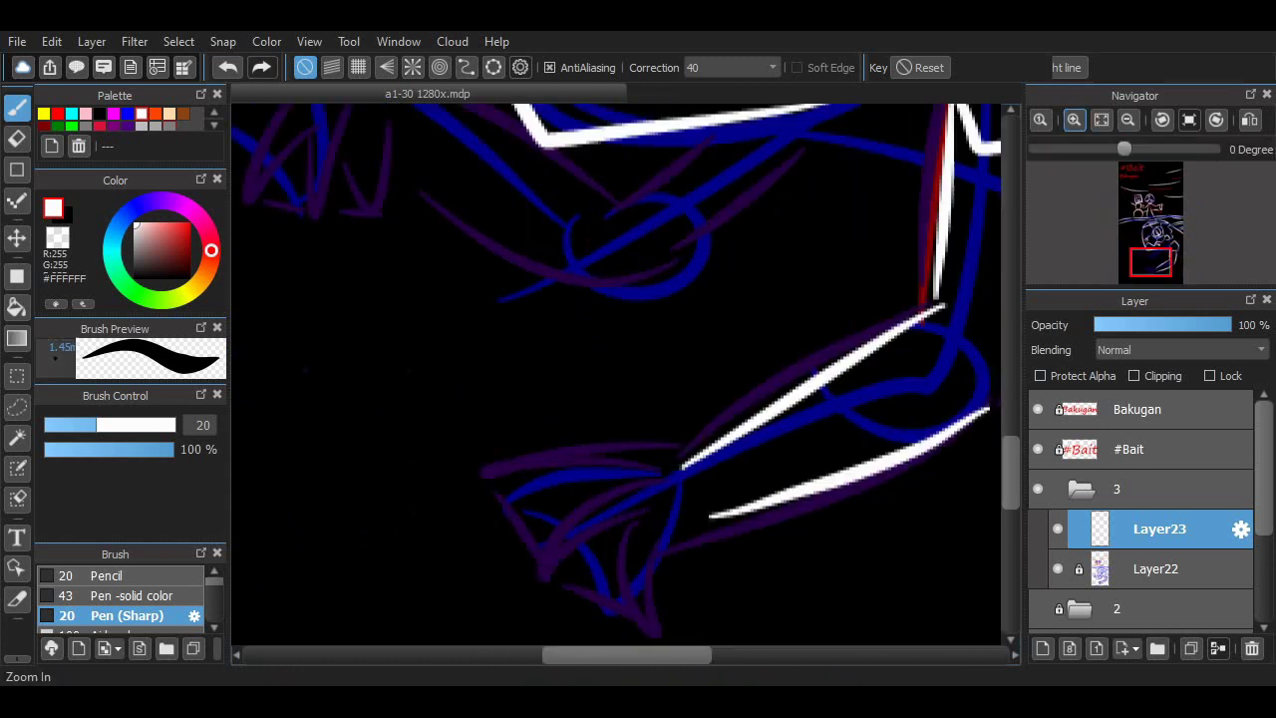
{"action": "scroll", "coordinate": [670, 485], "scroll_direction": "down", "scroll_amount": 2}
{"action": "left_click_drag", "start_coordinate": [693, 464], "coordinate": [626, 603]}
{"action": "key", "text": "ctrl+z"}
{"action": "left_click_drag", "start_coordinate": [694, 489], "coordinate": [672, 578]}
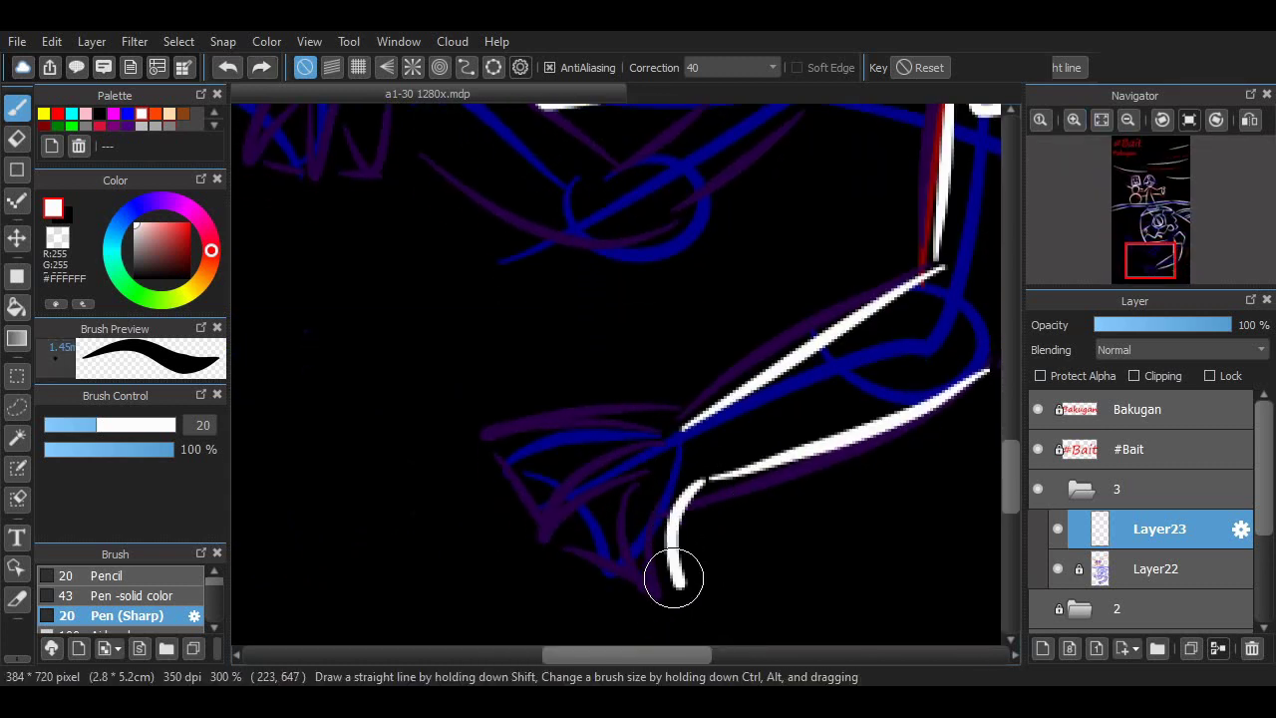
{"action": "key", "text": "ctrl+z"}
{"action": "mouse_move", "coordinate": [695, 479]}
{"action": "left_mouse_down"}
{"action": "mouse_move", "coordinate": [655, 475]}
{"action": "mouse_move", "coordinate": [668, 443]}
{"action": "mouse_move", "coordinate": [499, 440]}
{"action": "left_mouse_up"}
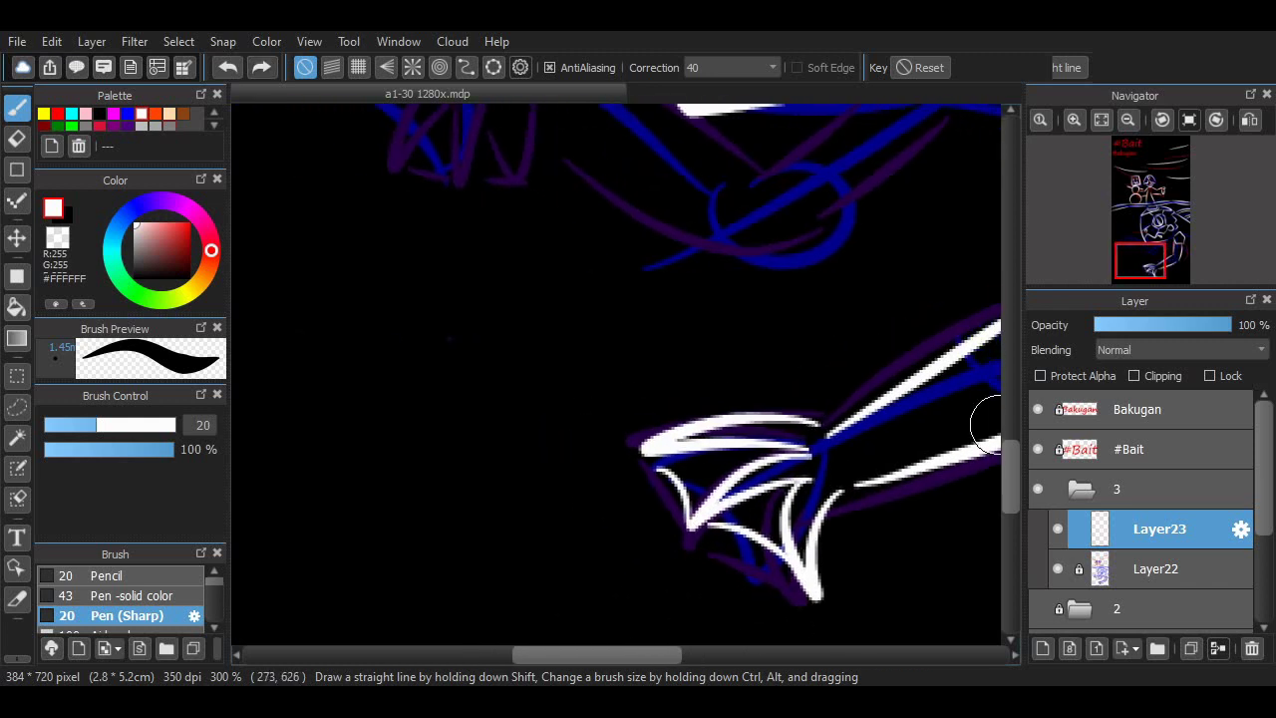
Ink the upper outline of the creature's far arm with its bent elbow, plus the chest line reaching the near arm
{"action": "scroll", "coordinate": [897, 419], "scroll_direction": "up", "scroll_amount": 5}
{"action": "scroll", "coordinate": [564, 342], "scroll_direction": "down", "scroll_amount": 1}
{"action": "left_click_drag", "start_coordinate": [564, 342], "coordinate": [729, 405]}
{"action": "mouse_move", "coordinate": [519, 339]}
{"action": "left_mouse_down"}
{"action": "mouse_move", "coordinate": [718, 413]}
{"action": "mouse_move", "coordinate": [871, 373]}
{"action": "left_mouse_up"}
{"action": "scroll", "coordinate": [656, 399], "scroll_direction": "right", "scroll_amount": 3}
{"action": "left_click_drag", "start_coordinate": [666, 344], "coordinate": [827, 388]}
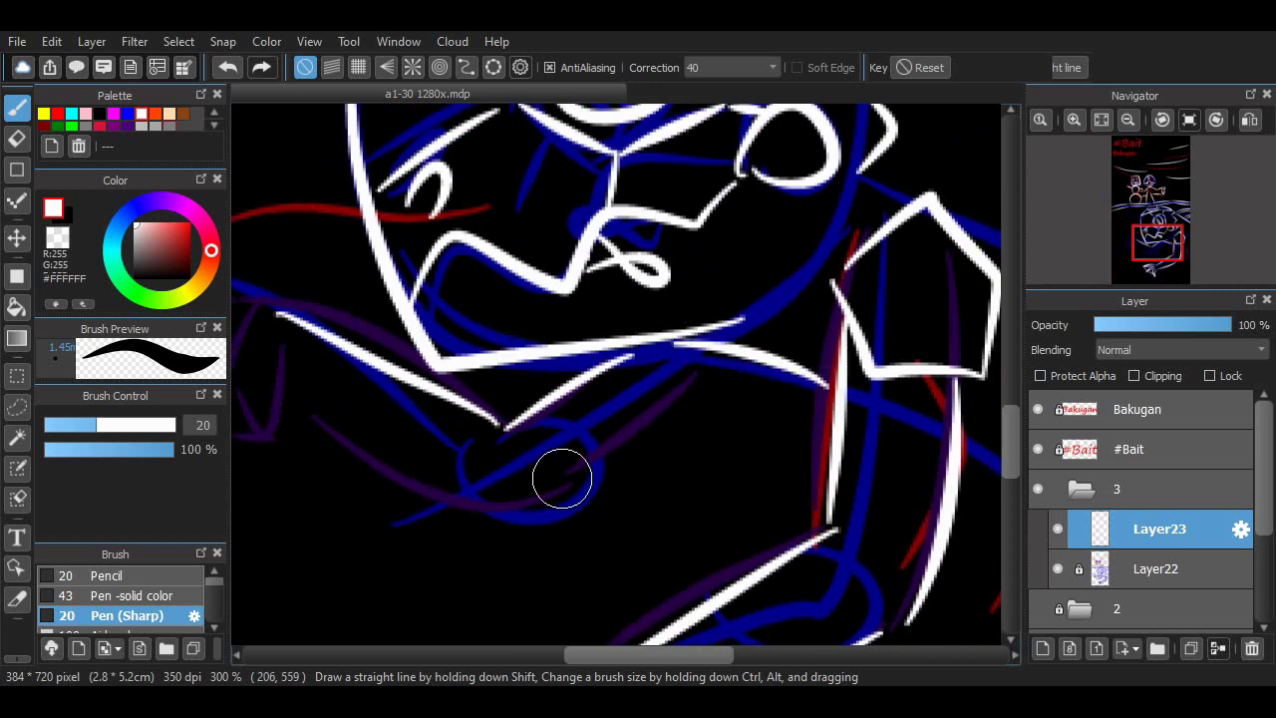
Ink the far arm's webbed hand and the curved underside of that arm up to the chest line
{"action": "scroll", "coordinate": [445, 332], "scroll_direction": "left", "scroll_amount": 3}
{"action": "mouse_move", "coordinate": [463, 349]}
{"action": "left_mouse_down"}
{"action": "mouse_move", "coordinate": [419, 387]}
{"action": "mouse_move", "coordinate": [415, 350]}
{"action": "mouse_move", "coordinate": [345, 406]}
{"action": "mouse_move", "coordinate": [442, 305]}
{"action": "left_mouse_up"}
{"action": "mouse_move", "coordinate": [361, 408]}
{"action": "left_mouse_down"}
{"action": "mouse_move", "coordinate": [408, 448]}
{"action": "mouse_move", "coordinate": [484, 465]}
{"action": "left_mouse_up"}
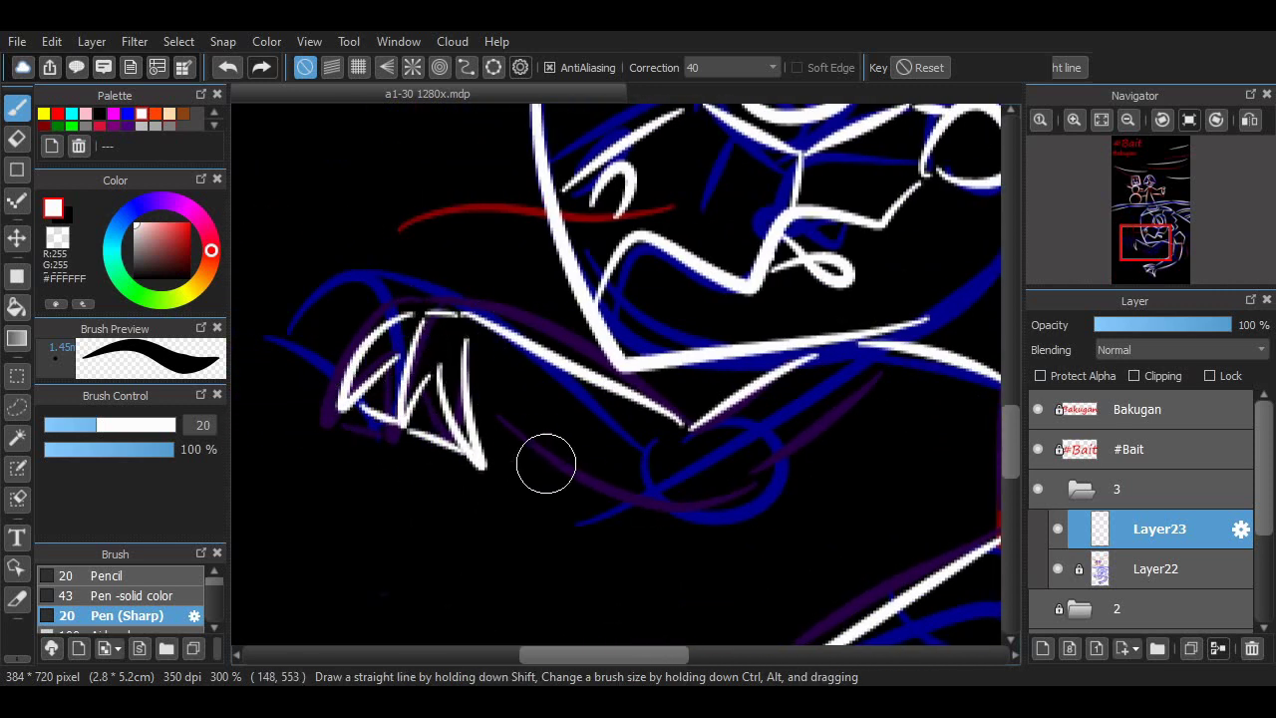
{"action": "mouse_move", "coordinate": [487, 402]}
{"action": "left_mouse_down"}
{"action": "mouse_move", "coordinate": [700, 489]}
{"action": "mouse_move", "coordinate": [897, 414]}
{"action": "left_mouse_up"}
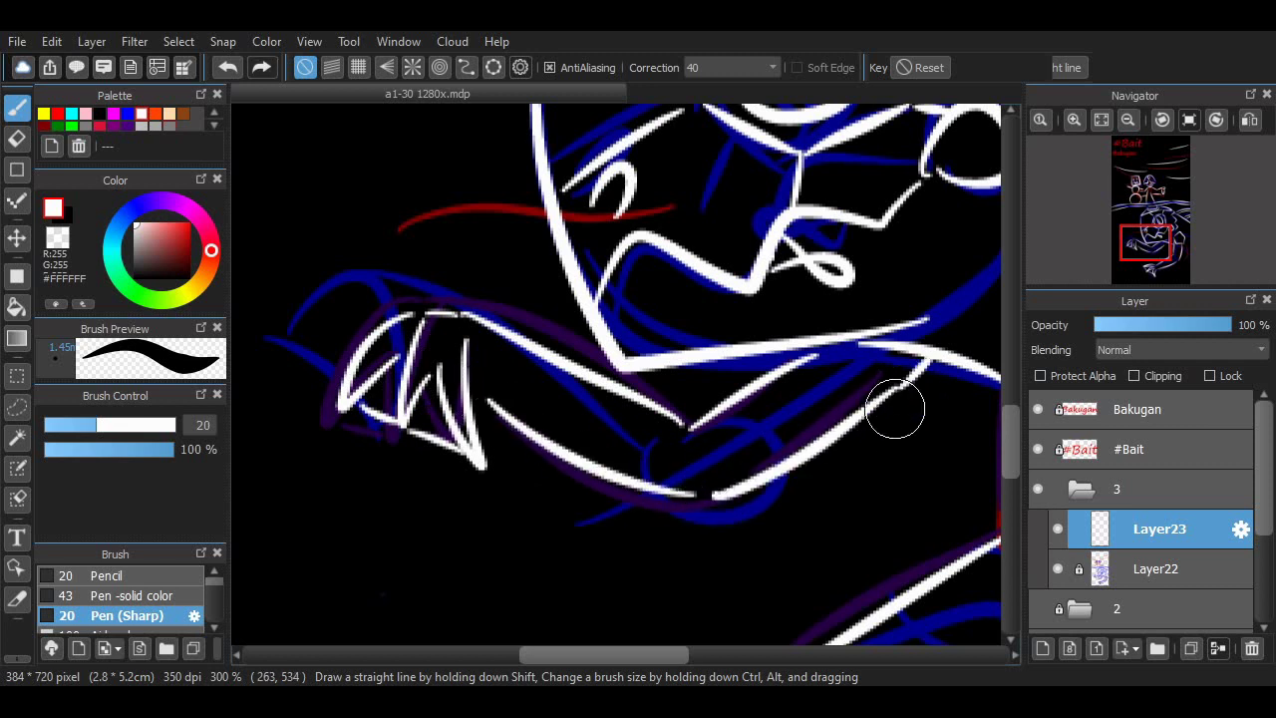
Ink the creature's body lines running from the shoulder plate and upper arm to the canvas edge
{"action": "scroll", "coordinate": [896, 398], "scroll_direction": "right", "scroll_amount": 5}
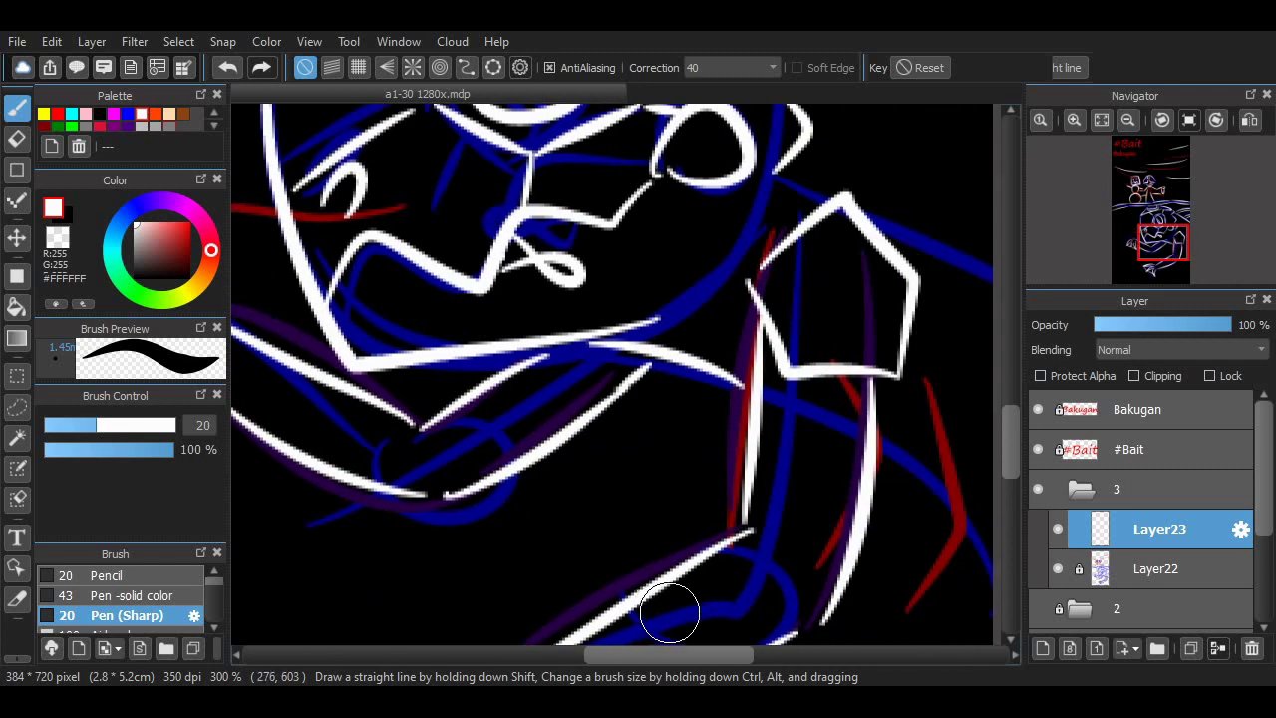
{"action": "scroll", "coordinate": [720, 630], "scroll_direction": "right", "scroll_amount": 3}
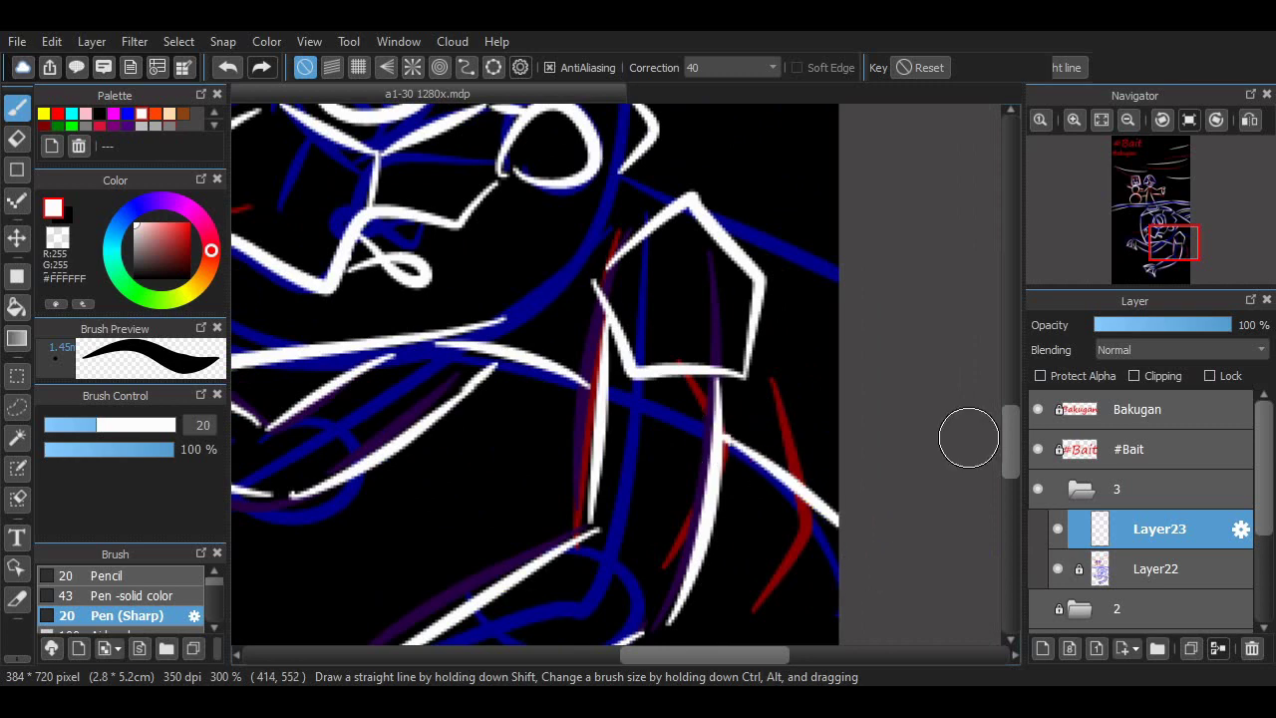
{"action": "scroll", "coordinate": [798, 449], "scroll_direction": "up", "scroll_amount": 5}
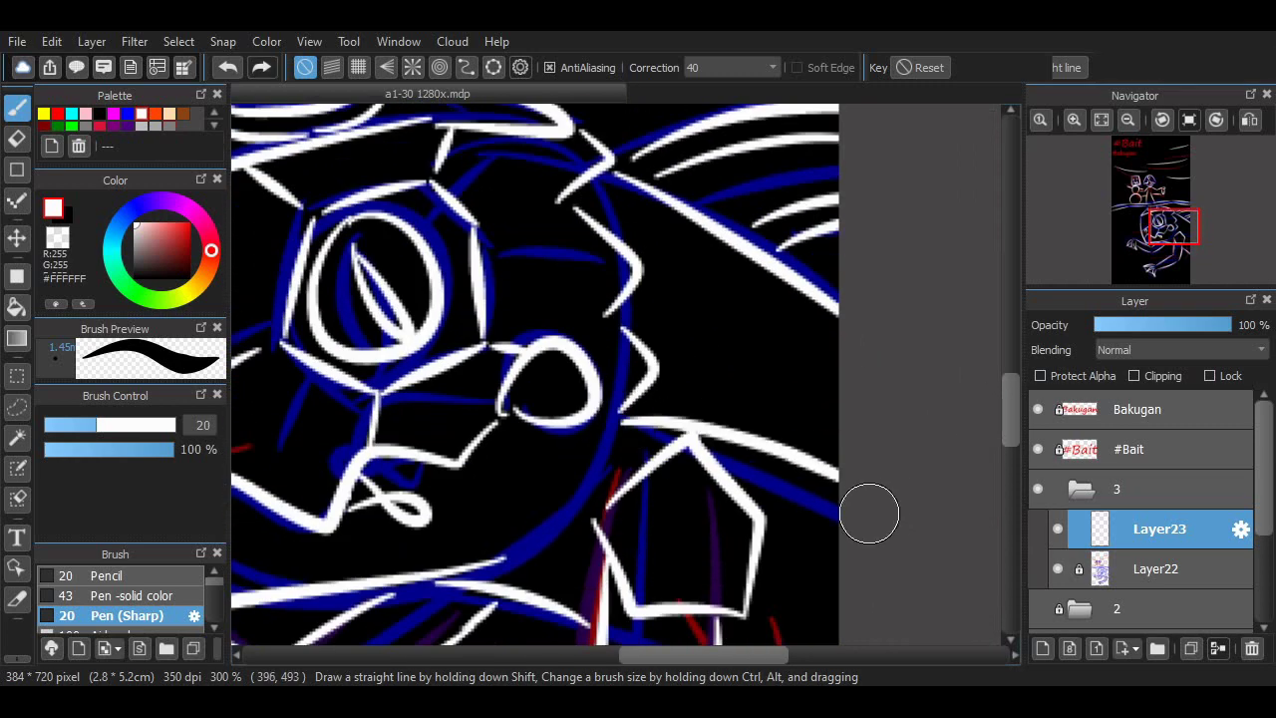
{"action": "scroll", "coordinate": [732, 629], "scroll_direction": "left", "scroll_amount": 1}
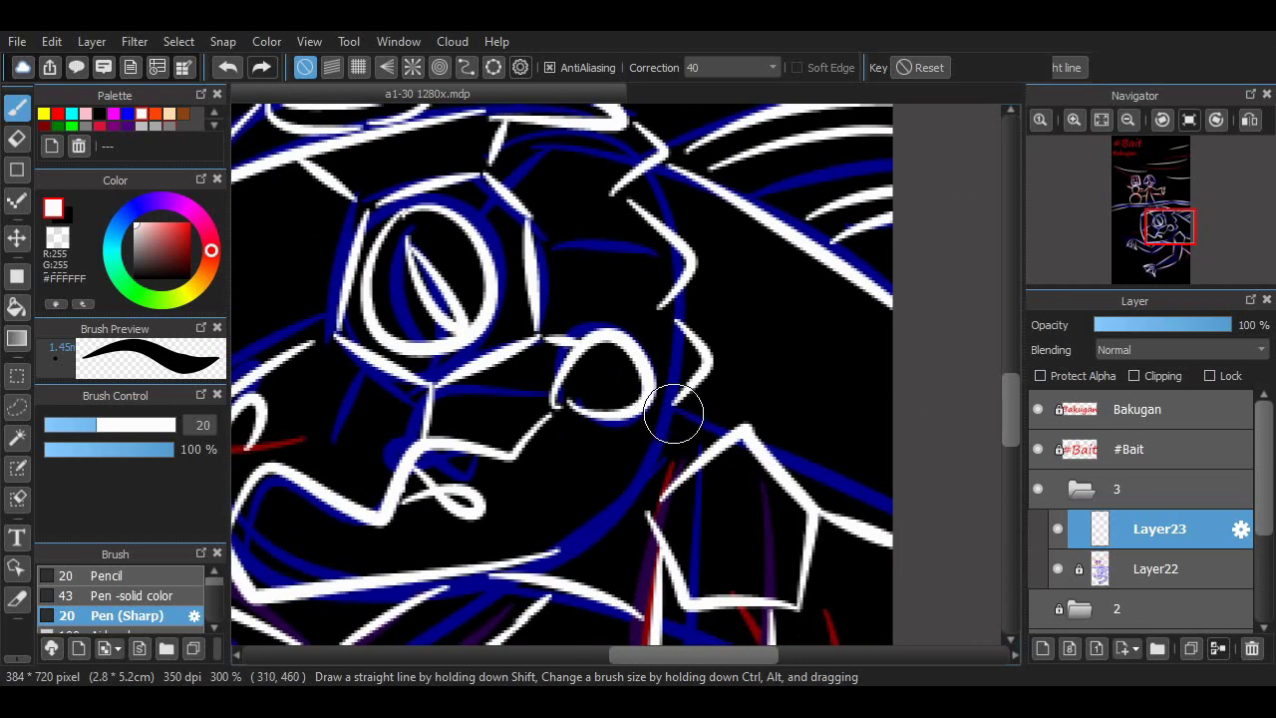
Compare the white inking with the Layer22 sketch and leave the sketch hidden
{"action": "scroll", "coordinate": [619, 383], "scroll_direction": "down", "scroll_amount": 6}
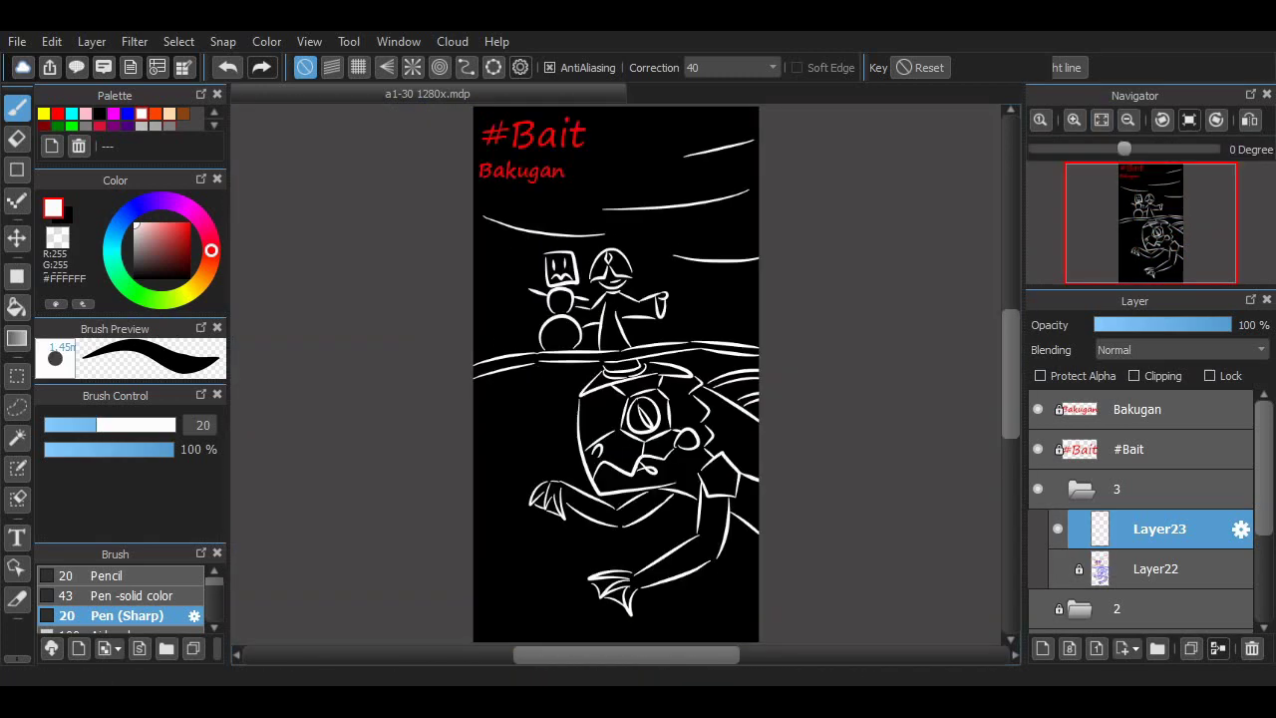
{"action": "scroll", "coordinate": [617, 419], "scroll_direction": "up", "scroll_amount": 3}
{"action": "left_click", "coordinate": [1058, 568]}
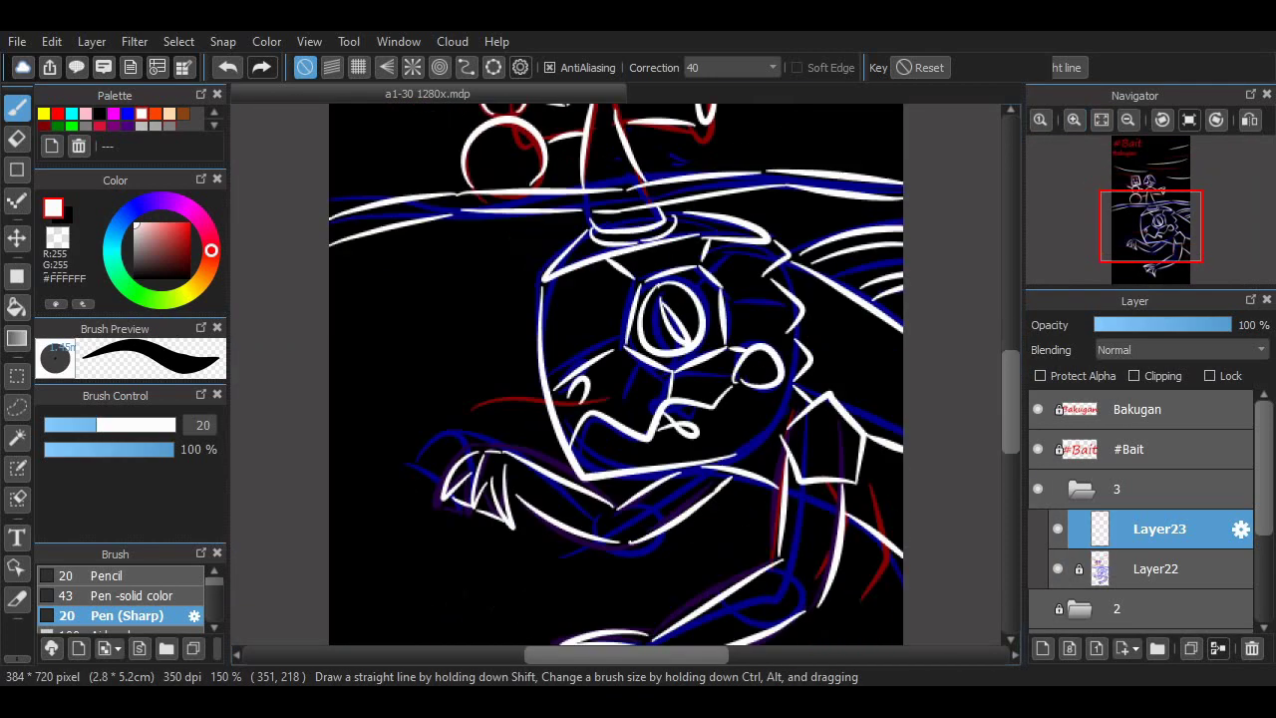
{"action": "scroll", "coordinate": [616, 375], "scroll_direction": "up", "scroll_amount": 5}
{"action": "left_click", "coordinate": [1058, 568]}
{"action": "scroll", "coordinate": [616, 375], "scroll_direction": "down", "scroll_amount": 6}
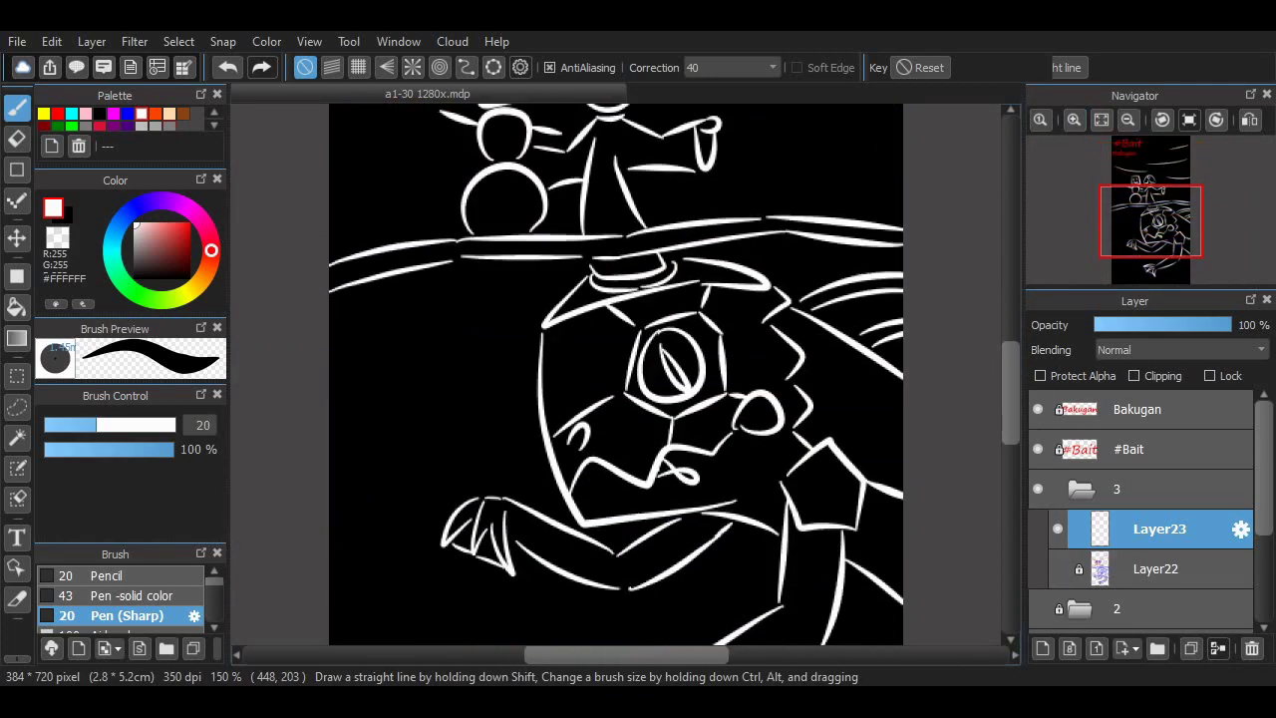
On a new layer beneath Layer23, paint a red (#FF0000) stroke beside the curled corner of the creature's mouth
{"action": "left_click", "coordinate": [58, 113]}
{"action": "left_click", "coordinate": [1043, 649]}
{"action": "left_click", "coordinate": [1219, 648]}
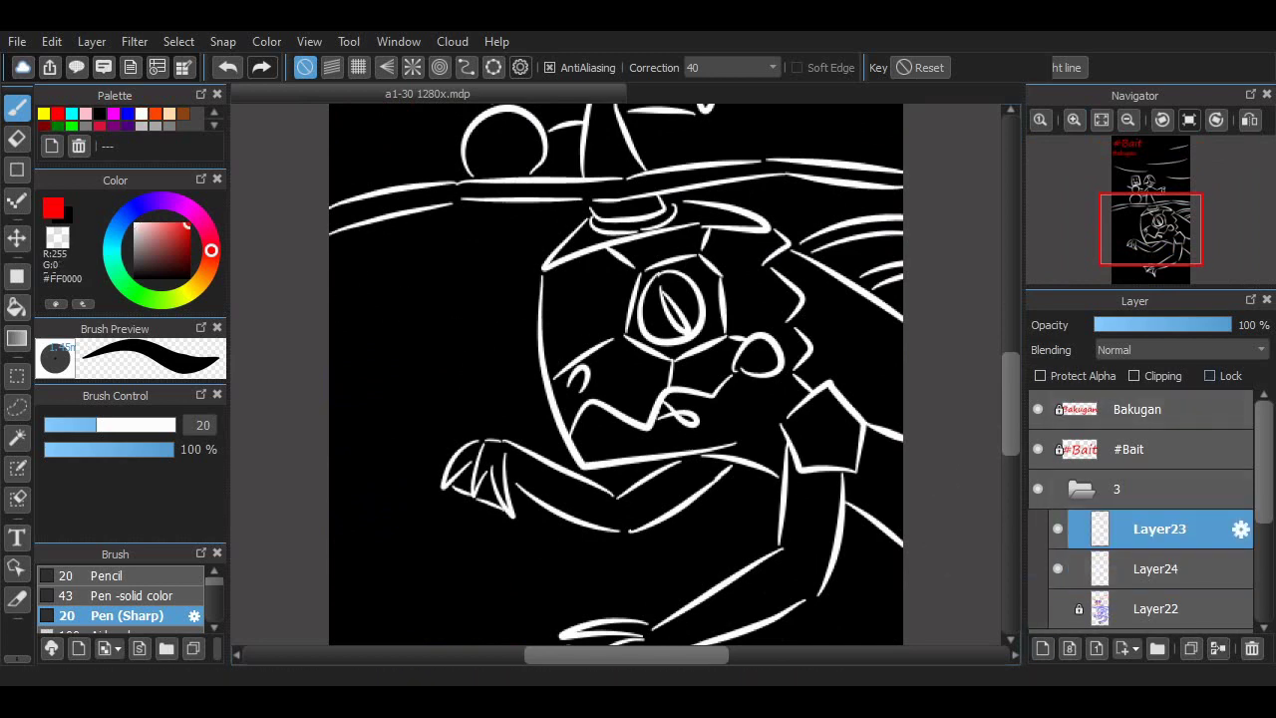
{"action": "scroll", "coordinate": [616, 399], "scroll_direction": "up", "scroll_amount": 4}
{"action": "mouse_move", "coordinate": [768, 389]}
{"action": "left_mouse_down"}
{"action": "mouse_move", "coordinate": [905, 416]}
{"action": "mouse_move", "coordinate": [936, 403]}
{"action": "left_mouse_up"}
Paint red marks on the small figure's outstretched sleeve and on the companion's upper and lower round body parts
{"action": "scroll", "coordinate": [947, 379], "scroll_direction": "up", "scroll_amount": 6}
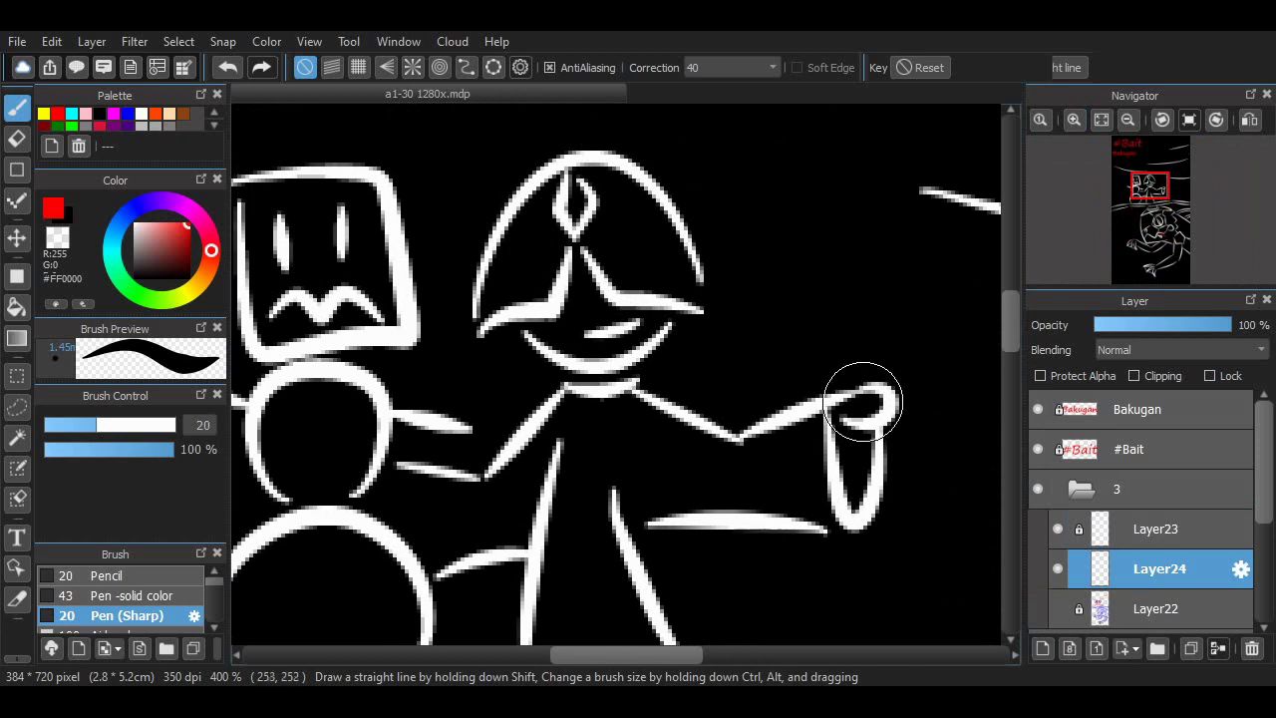
{"action": "left_click_drag", "start_coordinate": [798, 454], "coordinate": [826, 508]}
{"action": "scroll", "coordinate": [769, 621], "scroll_direction": "left", "scroll_amount": 3}
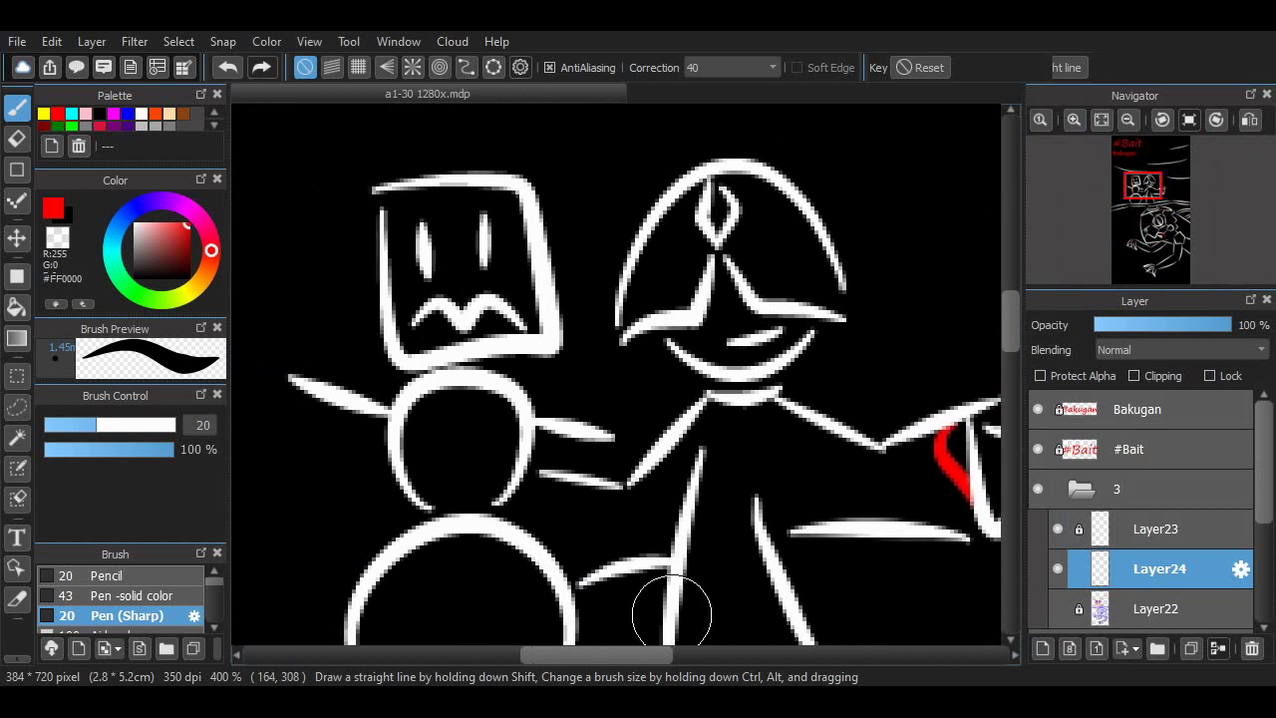
{"action": "key", "text": "ctrl+z"}
{"action": "left_click_drag", "start_coordinate": [479, 408], "coordinate": [518, 467]}
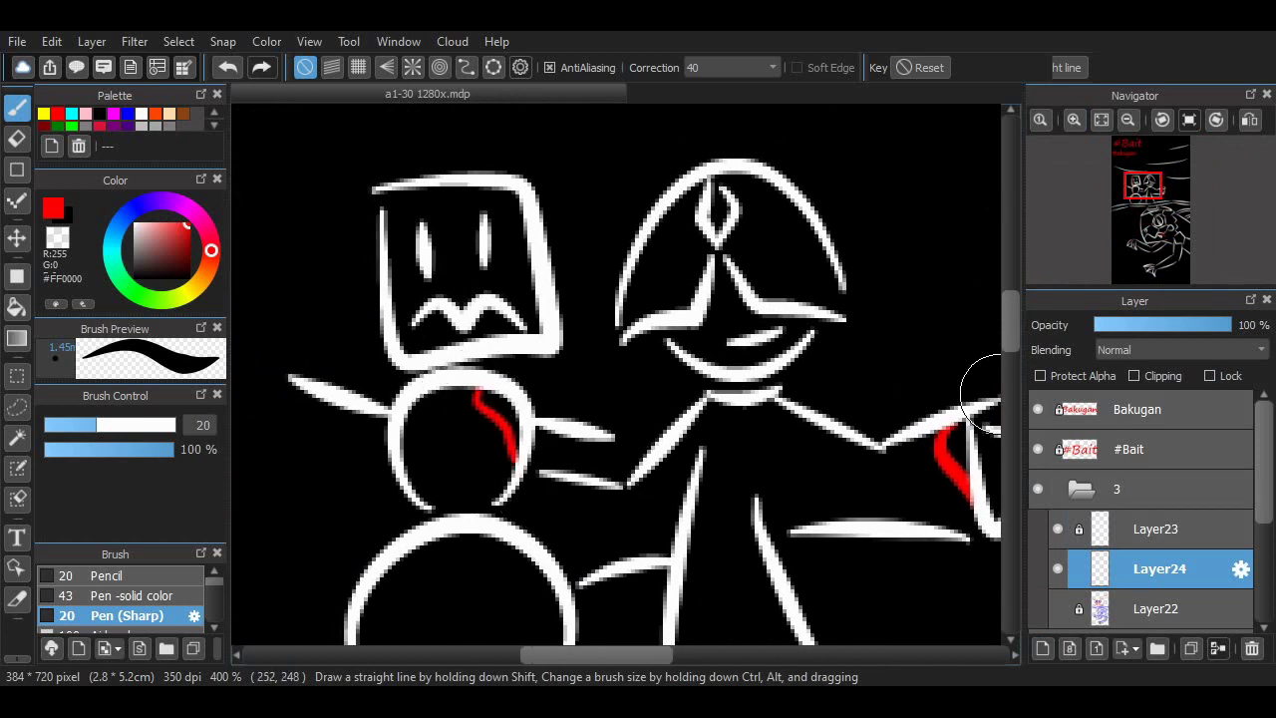
{"action": "scroll", "coordinate": [758, 339], "scroll_direction": "down", "scroll_amount": 5}
{"action": "left_click_drag", "start_coordinate": [541, 313], "coordinate": [513, 427]}
Paint a short slanted red slash above the creature's upper lip, trimming the part that crosses below it
{"action": "scroll", "coordinate": [984, 356], "scroll_direction": "down", "scroll_amount": 10}
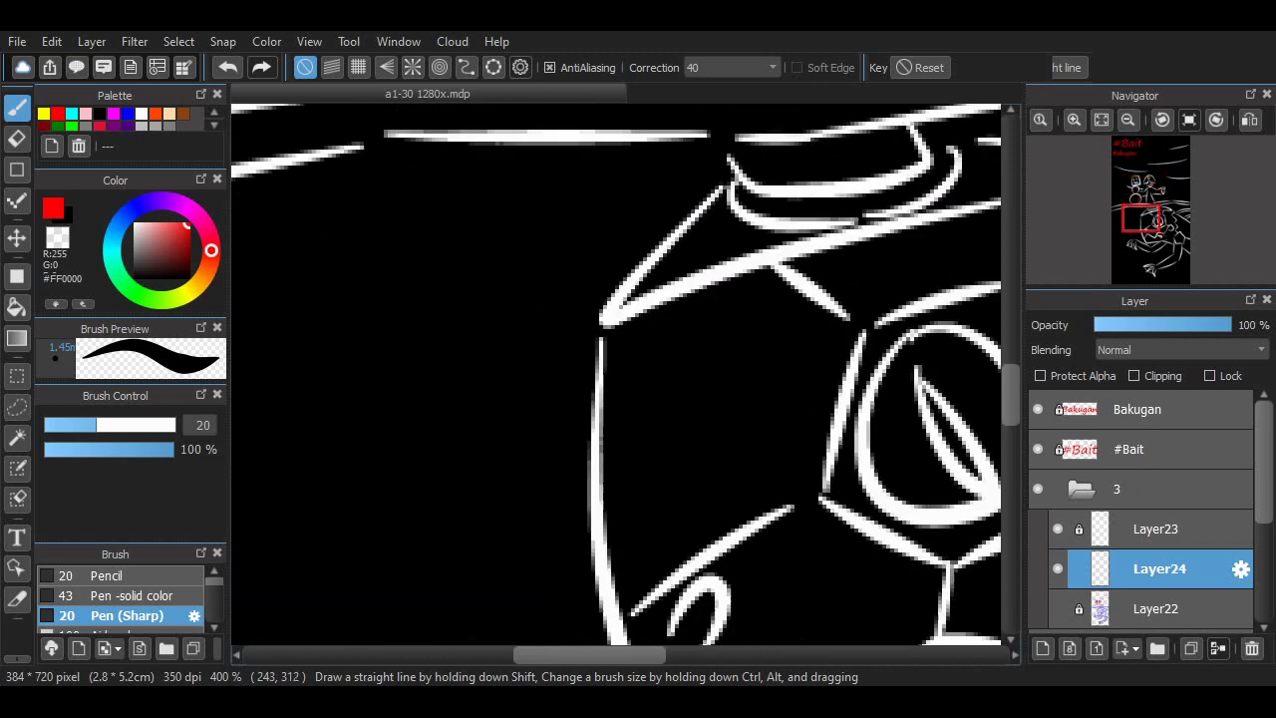
{"action": "scroll", "coordinate": [656, 630], "scroll_direction": "right", "scroll_amount": 3}
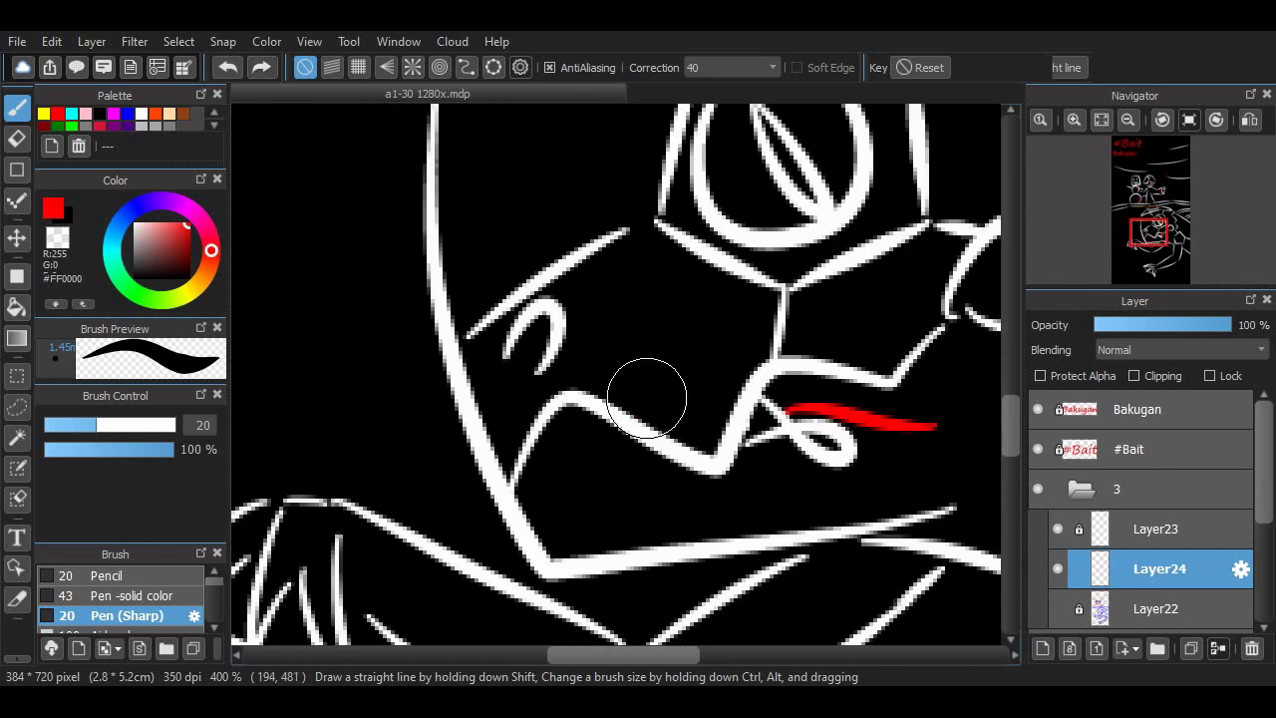
{"action": "scroll", "coordinate": [737, 595], "scroll_direction": "right", "scroll_amount": 4}
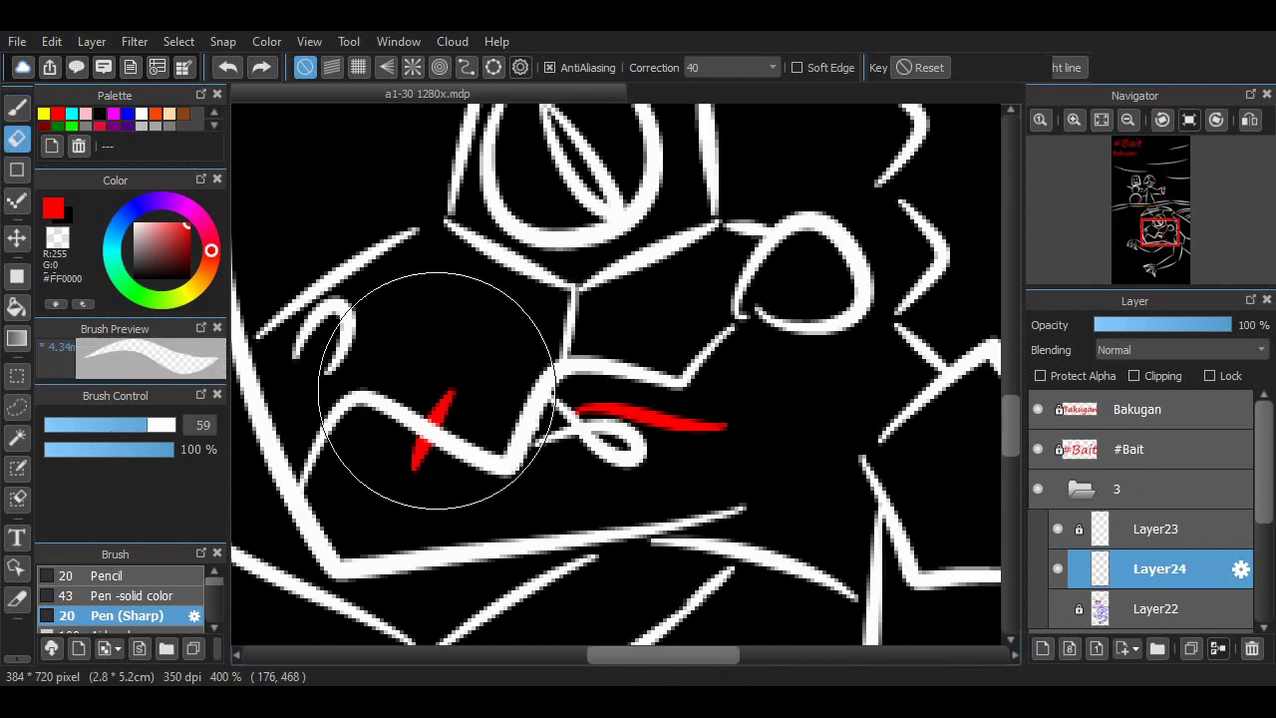
Paint a diagonal red scar above and below the creature's hexagonal eye frame, clear inside the frame, and color the slit pupil red
{"action": "scroll", "coordinate": [982, 388], "scroll_direction": "up", "scroll_amount": 5}
{"action": "mouse_move", "coordinate": [468, 615]}
{"action": "left_mouse_down"}
{"action": "mouse_move", "coordinate": [747, 300]}
{"action": "mouse_move", "coordinate": [698, 324]}
{"action": "left_mouse_up"}
{"action": "key", "text": "e"}
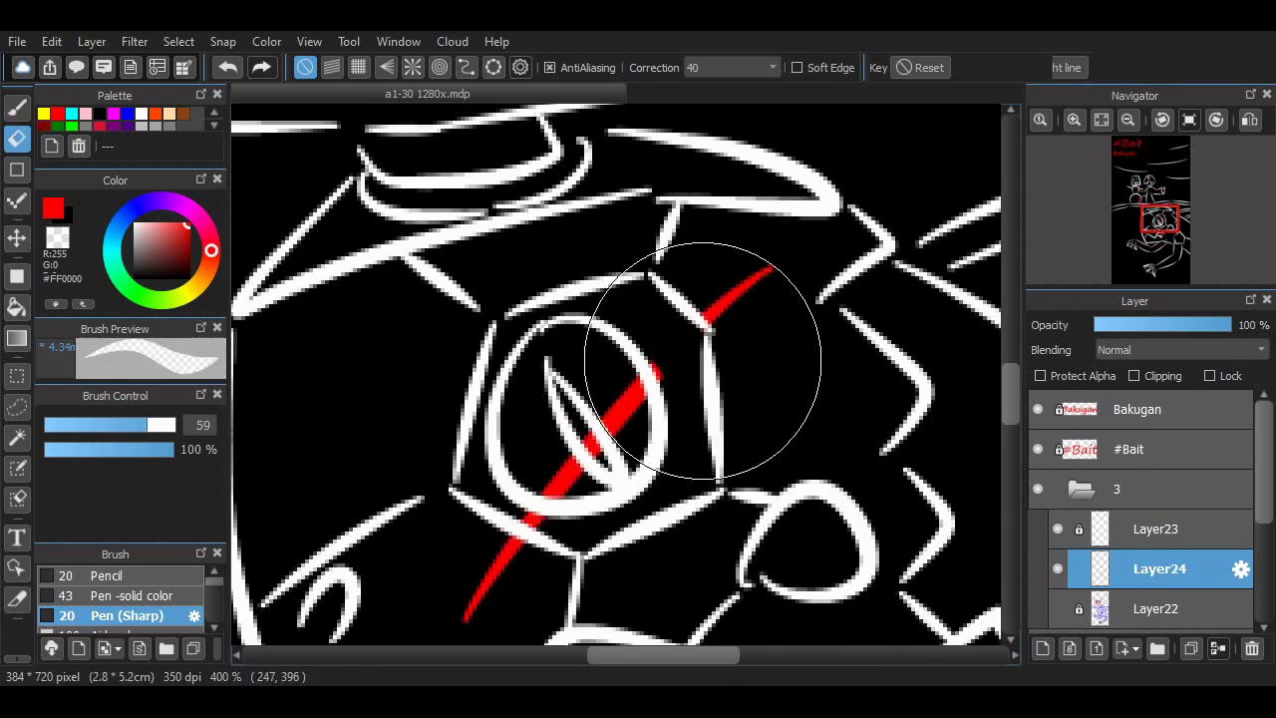
{"action": "mouse_move", "coordinate": [698, 370]}
{"action": "left_mouse_down"}
{"action": "mouse_move", "coordinate": [684, 428]}
{"action": "mouse_move", "coordinate": [521, 489]}
{"action": "mouse_move", "coordinate": [569, 433]}
{"action": "mouse_move", "coordinate": [558, 392]}
{"action": "mouse_move", "coordinate": [591, 448]}
{"action": "left_mouse_up"}
{"action": "key", "text": "b"}
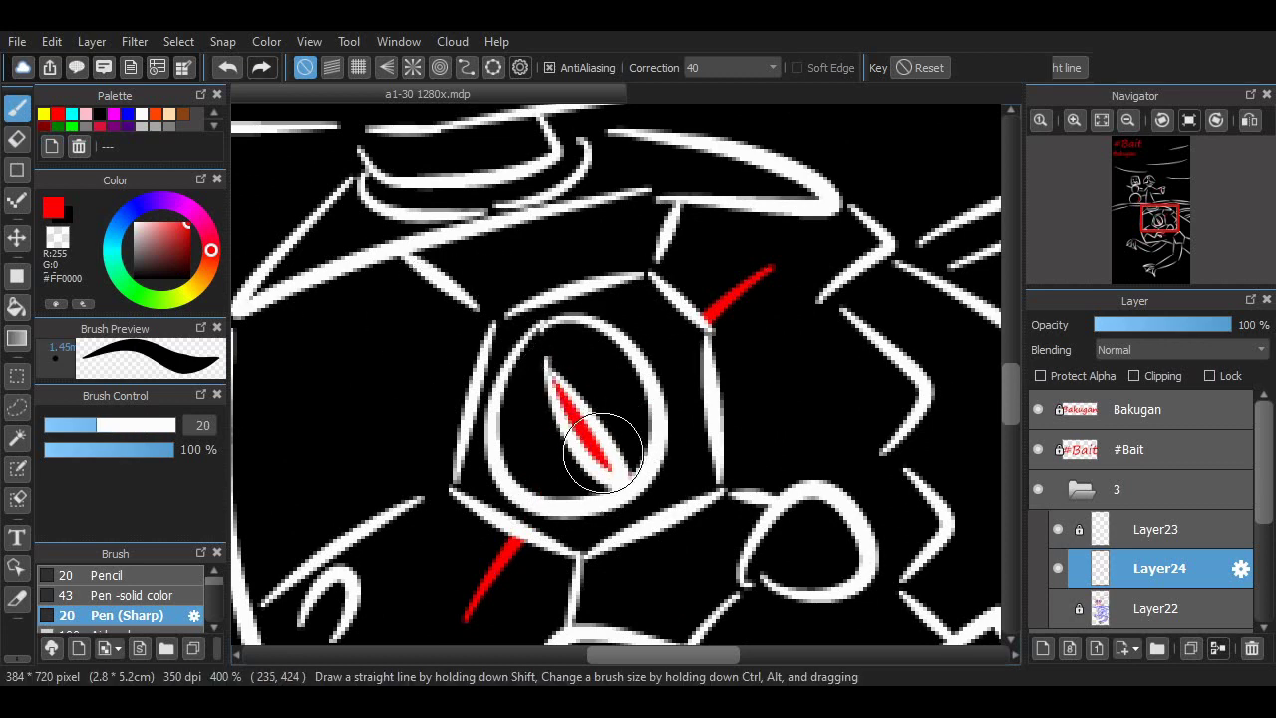
{"action": "scroll", "coordinate": [603, 453], "scroll_direction": "down", "scroll_amount": 9}
{"action": "scroll", "coordinate": [603, 453], "scroll_direction": "up", "scroll_amount": 6}
{"action": "scroll", "coordinate": [603, 454], "scroll_direction": "down", "scroll_amount": 3}
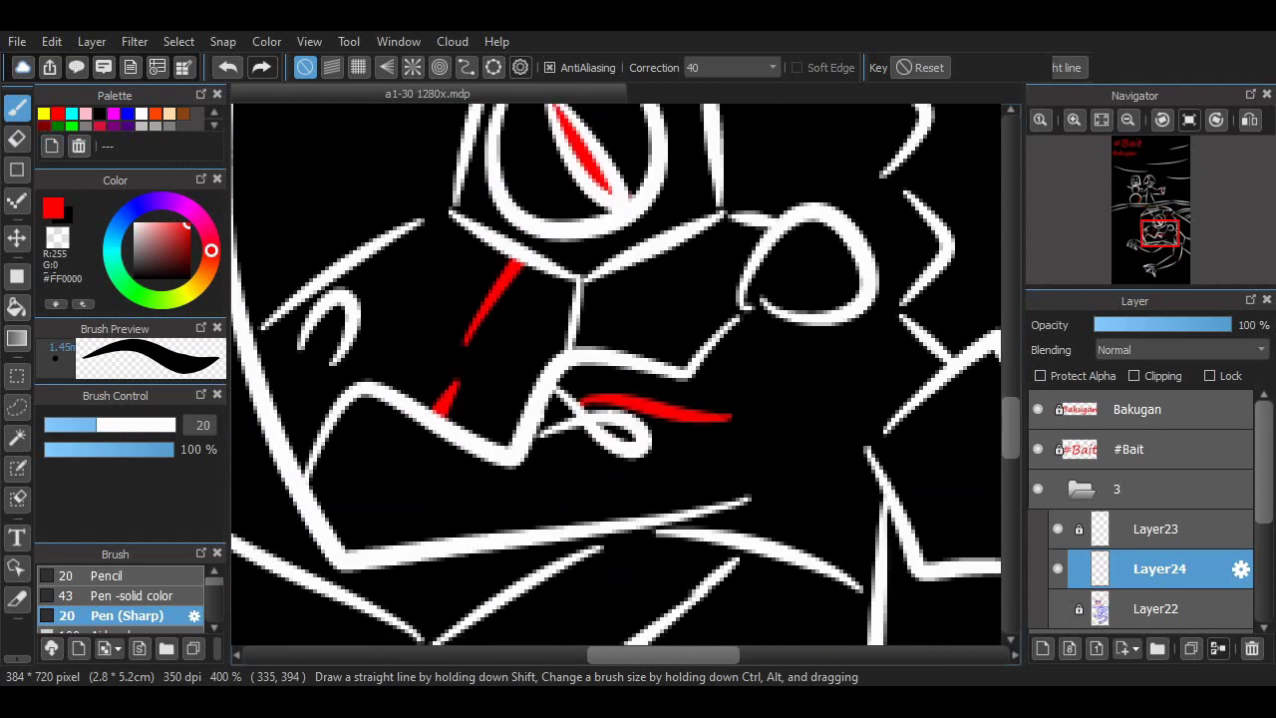
{"action": "scroll", "coordinate": [604, 454], "scroll_direction": "up", "scroll_amount": 3}
{"action": "scroll", "coordinate": [588, 629], "scroll_direction": "left", "scroll_amount": 3}
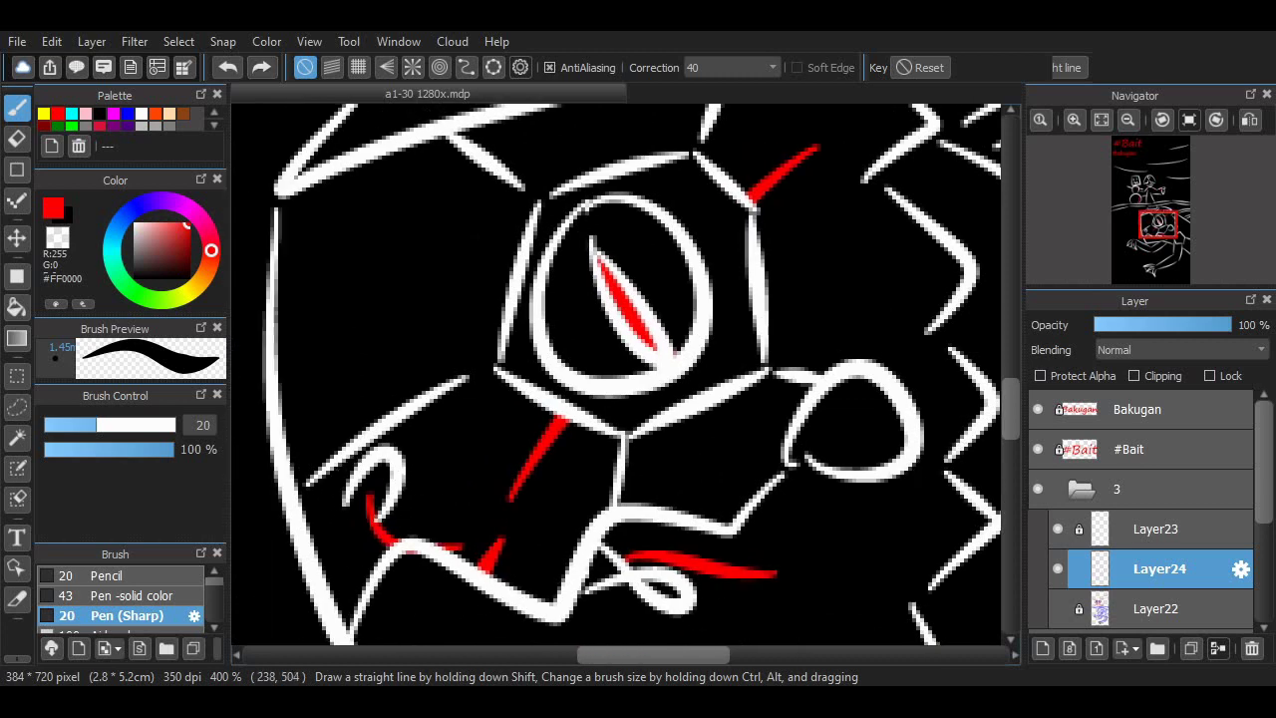
{"action": "key", "text": "ctrl+z"}
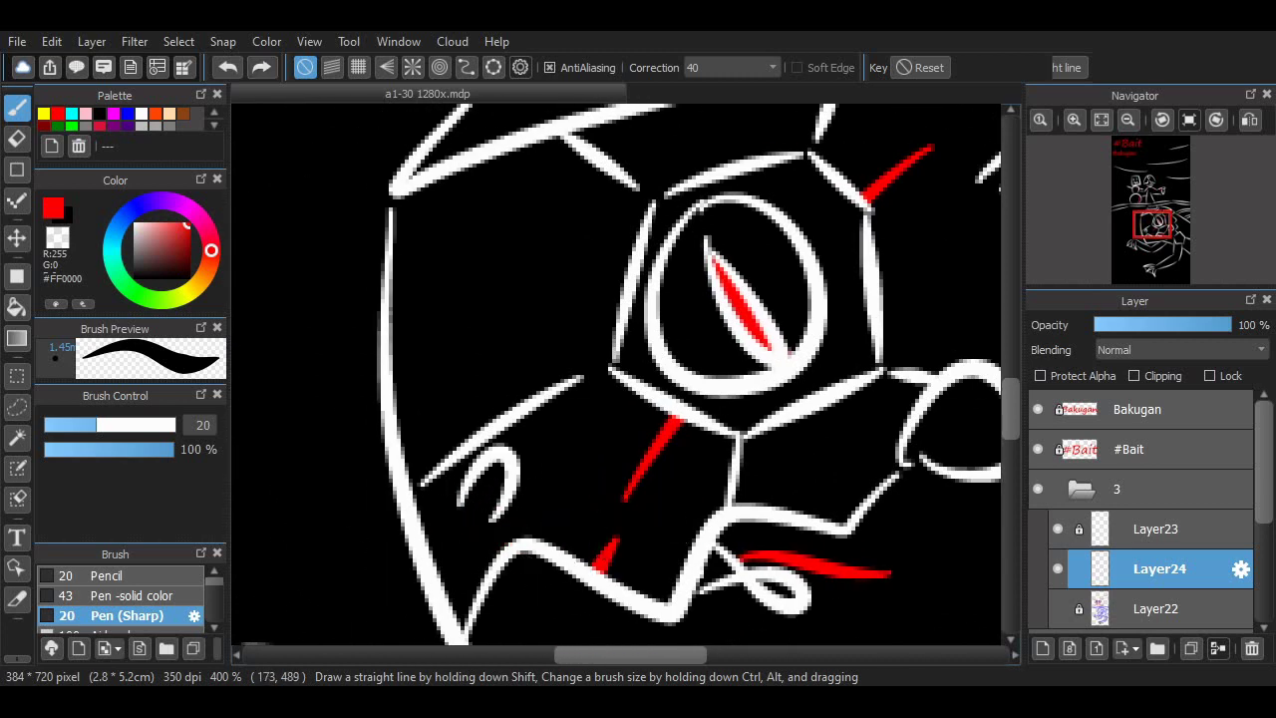
Paint short red scars on both of the creature's arms, erasing the ends that extend past the near arm's outlines
{"action": "scroll", "coordinate": [684, 593], "scroll_direction": "down", "scroll_amount": 5}
{"action": "scroll", "coordinate": [684, 593], "scroll_direction": "up", "scroll_amount": 3}
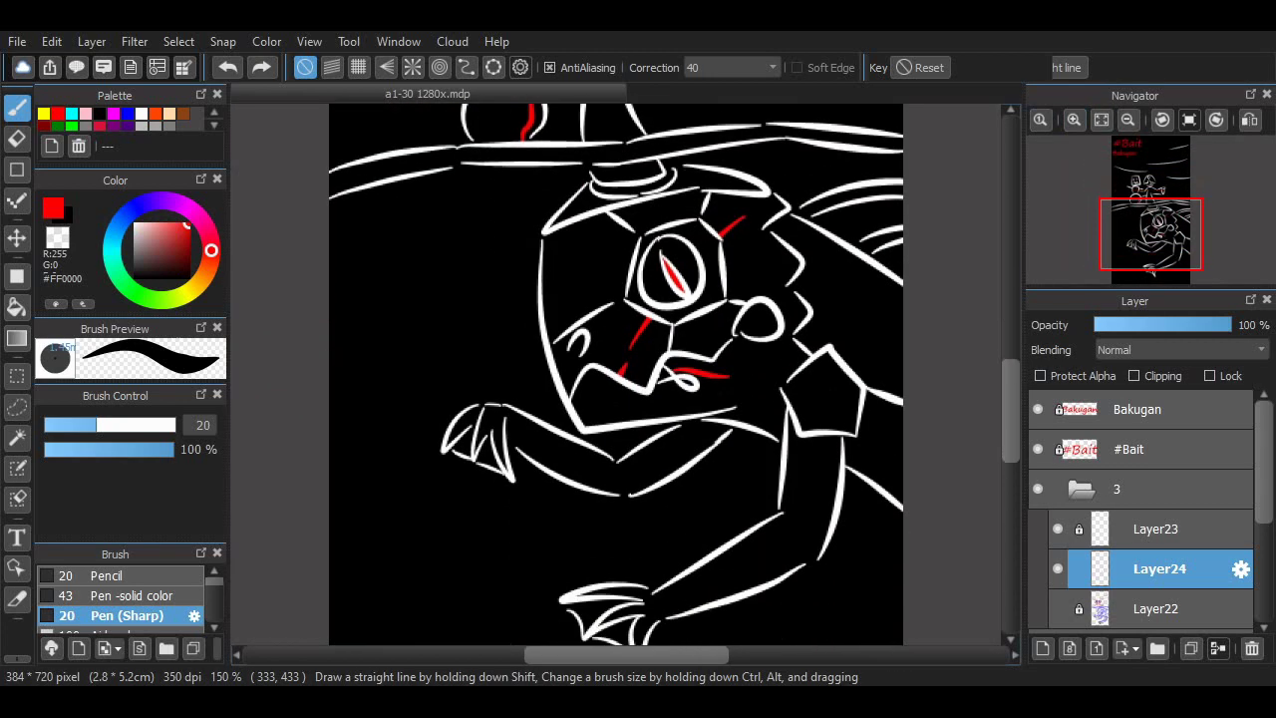
{"action": "scroll", "coordinate": [617, 374], "scroll_direction": "down", "scroll_amount": 3}
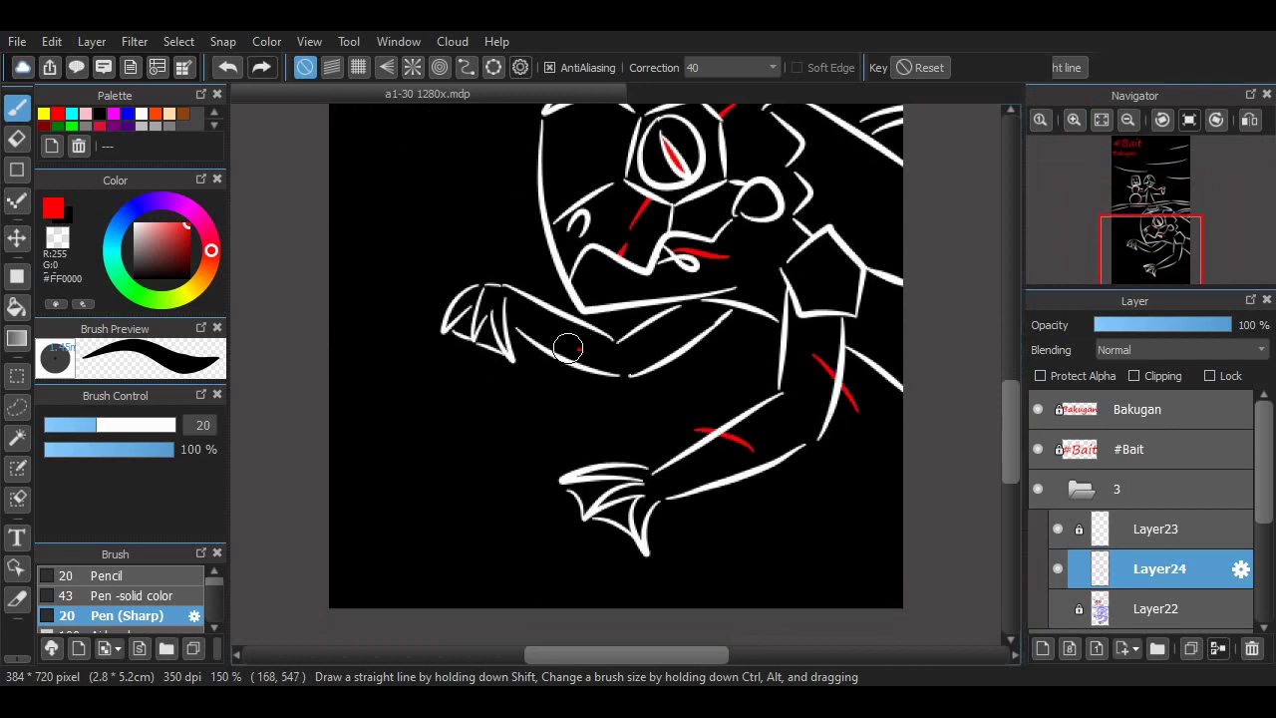
{"action": "key", "text": "e"}
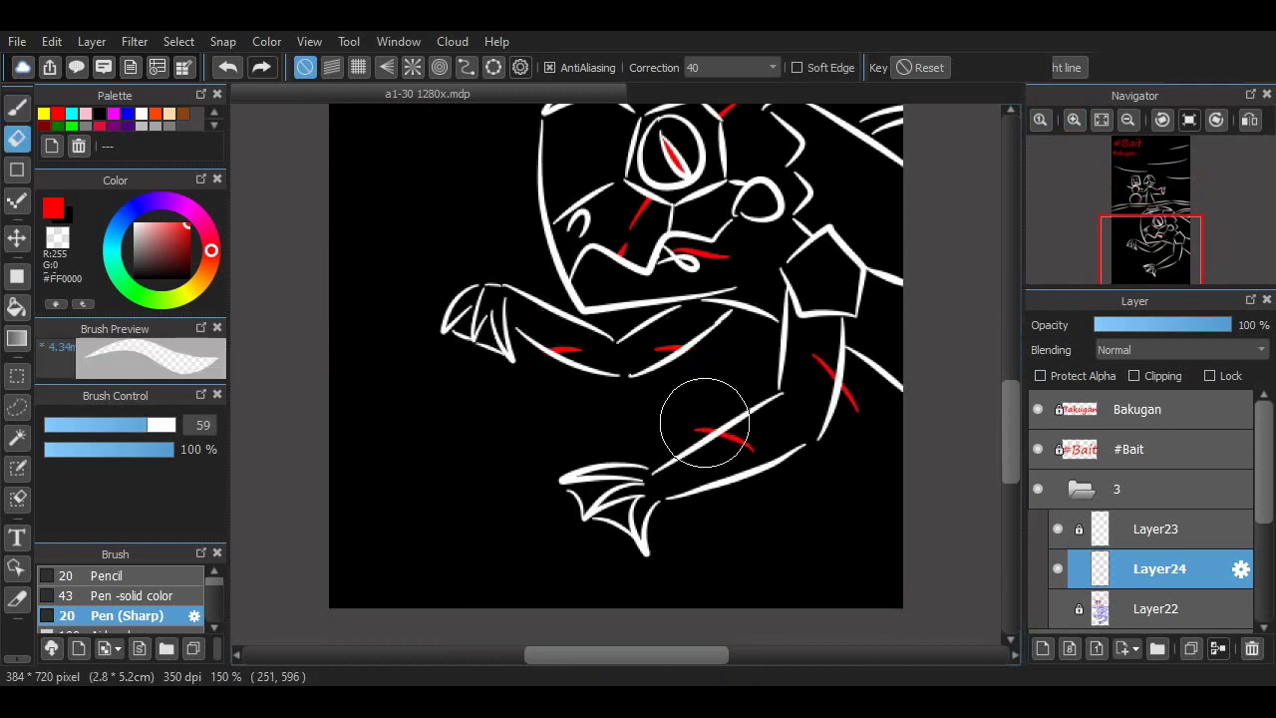
{"action": "scroll", "coordinate": [994, 431], "scroll_direction": "up", "scroll_amount": 6}
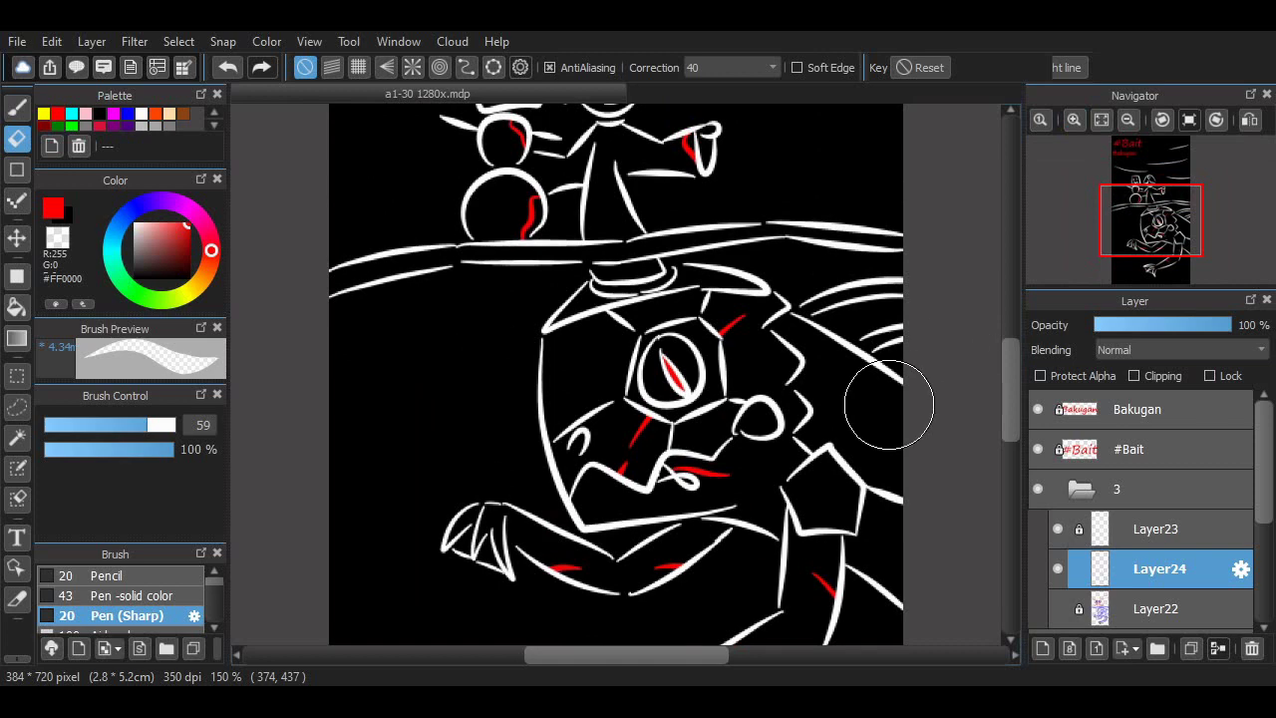
Paint a wavy red strand rising from the canvas's lower-left edge, undo the loose dash above it, and make Layer23 active
{"action": "scroll", "coordinate": [991, 409], "scroll_direction": "up", "scroll_amount": 10}
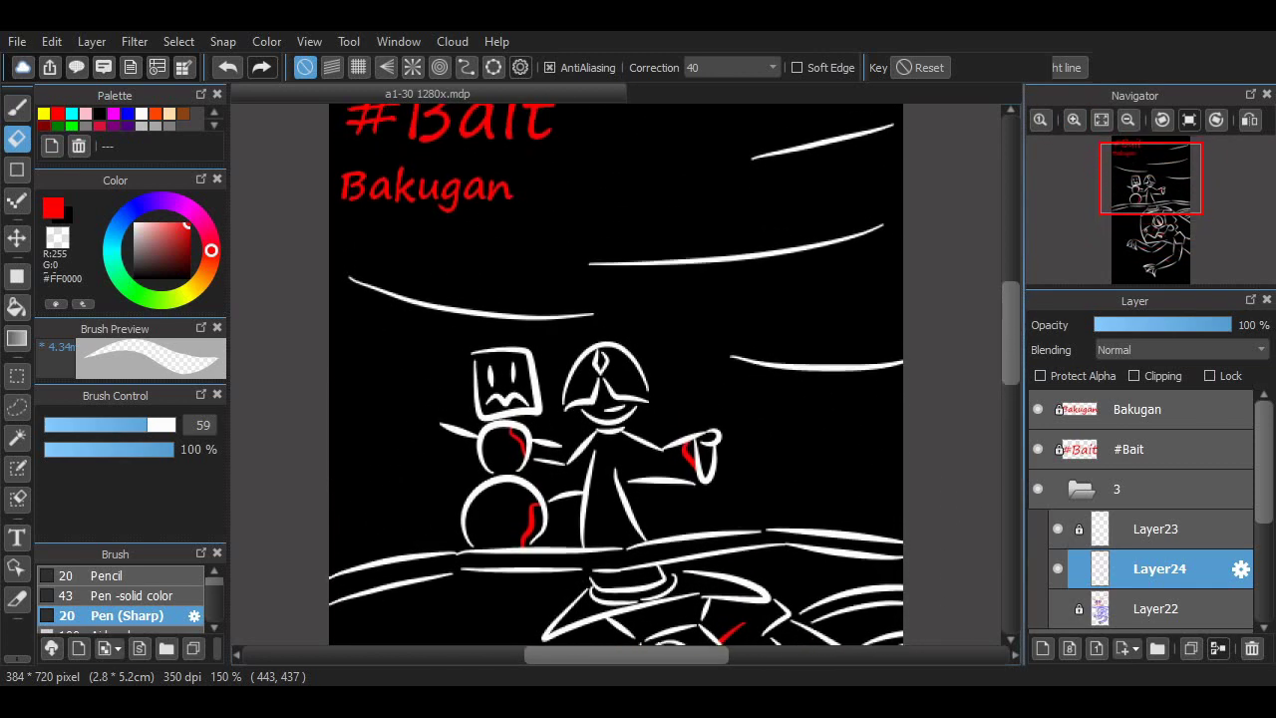
{"action": "scroll", "coordinate": [991, 409], "scroll_direction": "down", "scroll_amount": 8}
{"action": "scroll", "coordinate": [991, 409], "scroll_direction": "down", "scroll_amount": 9}
{"action": "key", "text": "b"}
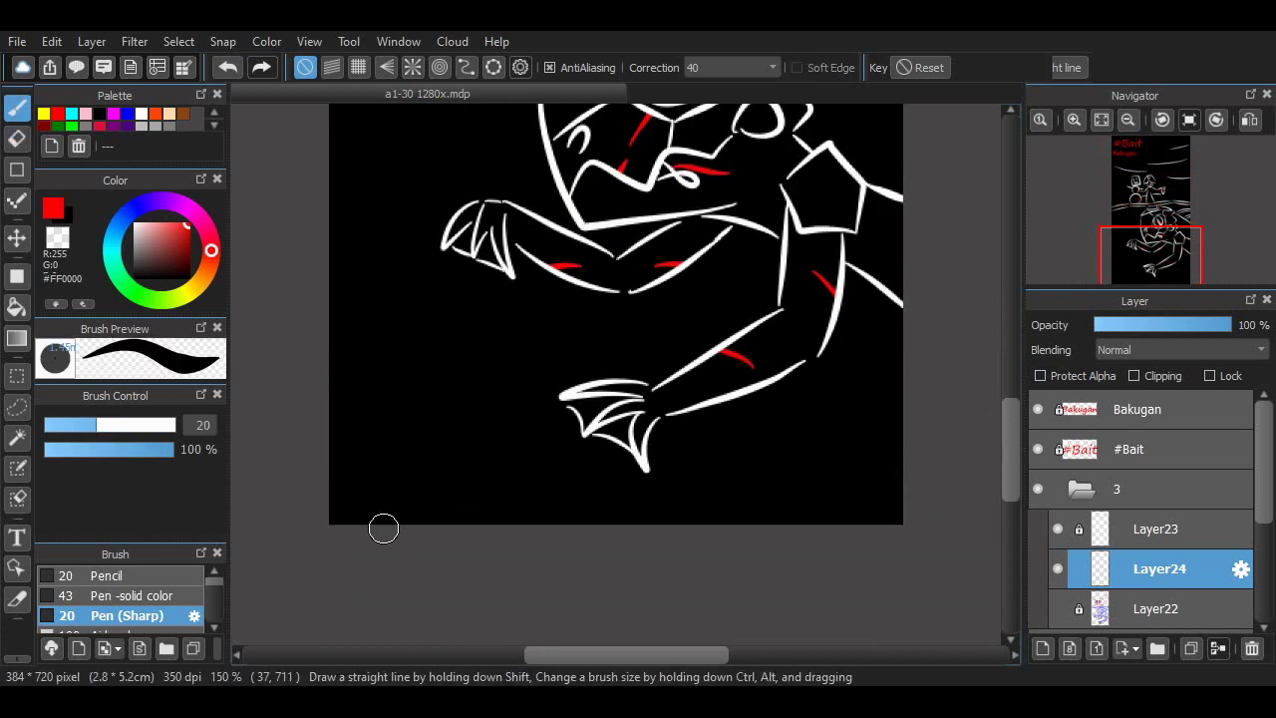
{"action": "left_click_drag", "start_coordinate": [403, 388], "coordinate": [418, 360]}
{"action": "left_click", "coordinate": [1160, 529]}
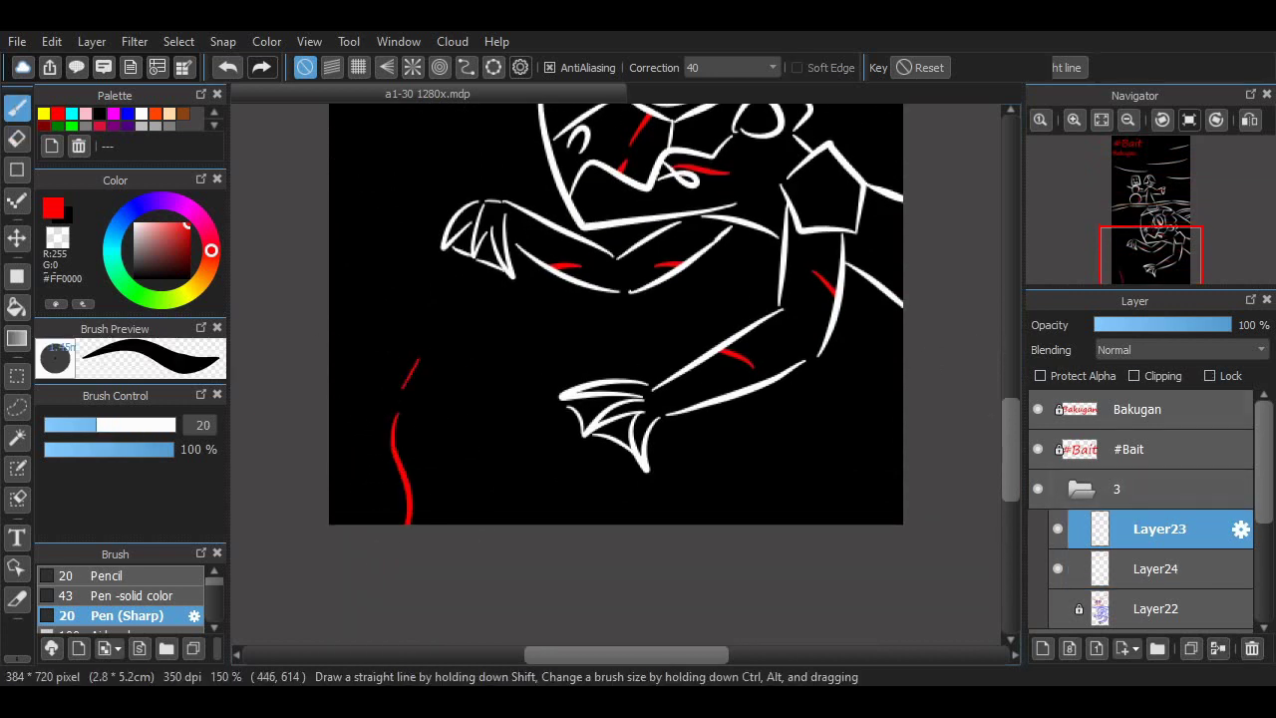
{"action": "scroll", "coordinate": [712, 390], "scroll_direction": "up", "scroll_amount": 2}
{"action": "key", "text": "ctrl+z"}
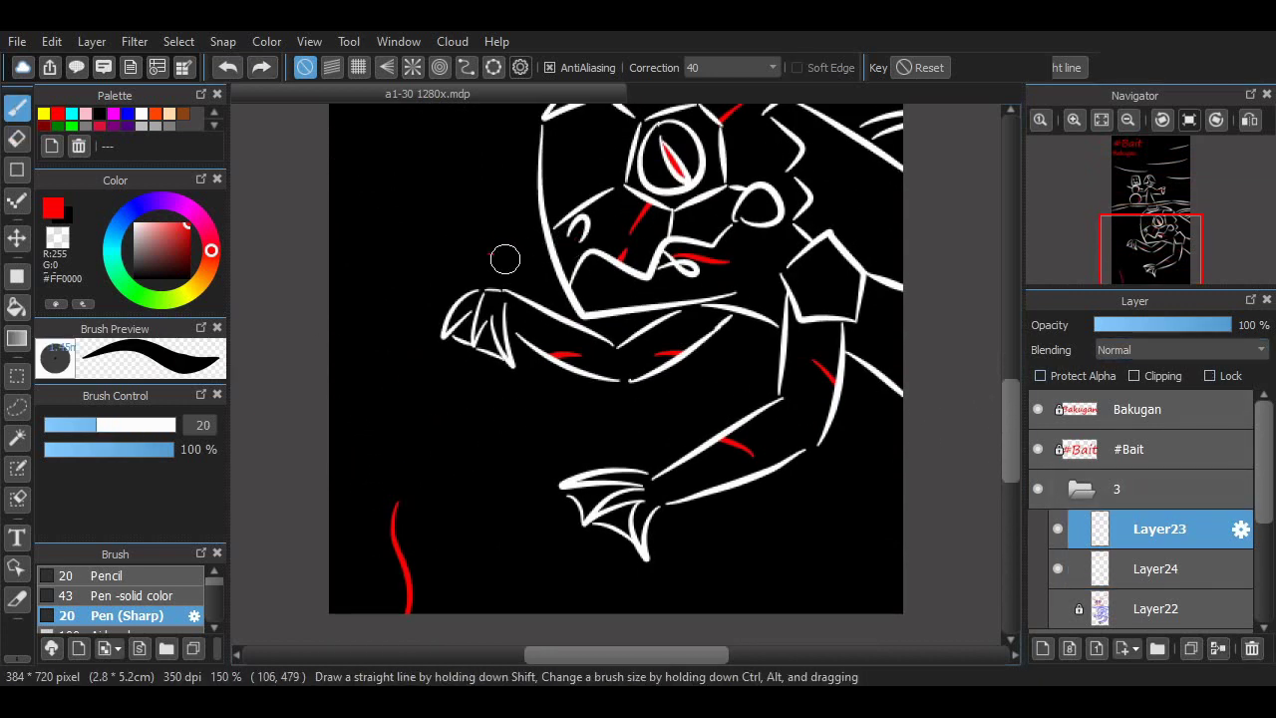
Paint a thin wavy red strand running outward from the creature's nostril past the front of its face
{"action": "left_click_drag", "start_coordinate": [469, 250], "coordinate": [573, 235]}
{"action": "scroll", "coordinate": [629, 373], "scroll_direction": "up", "scroll_amount": 2}
{"action": "left_click_drag", "start_coordinate": [630, 373], "coordinate": [818, 659]}
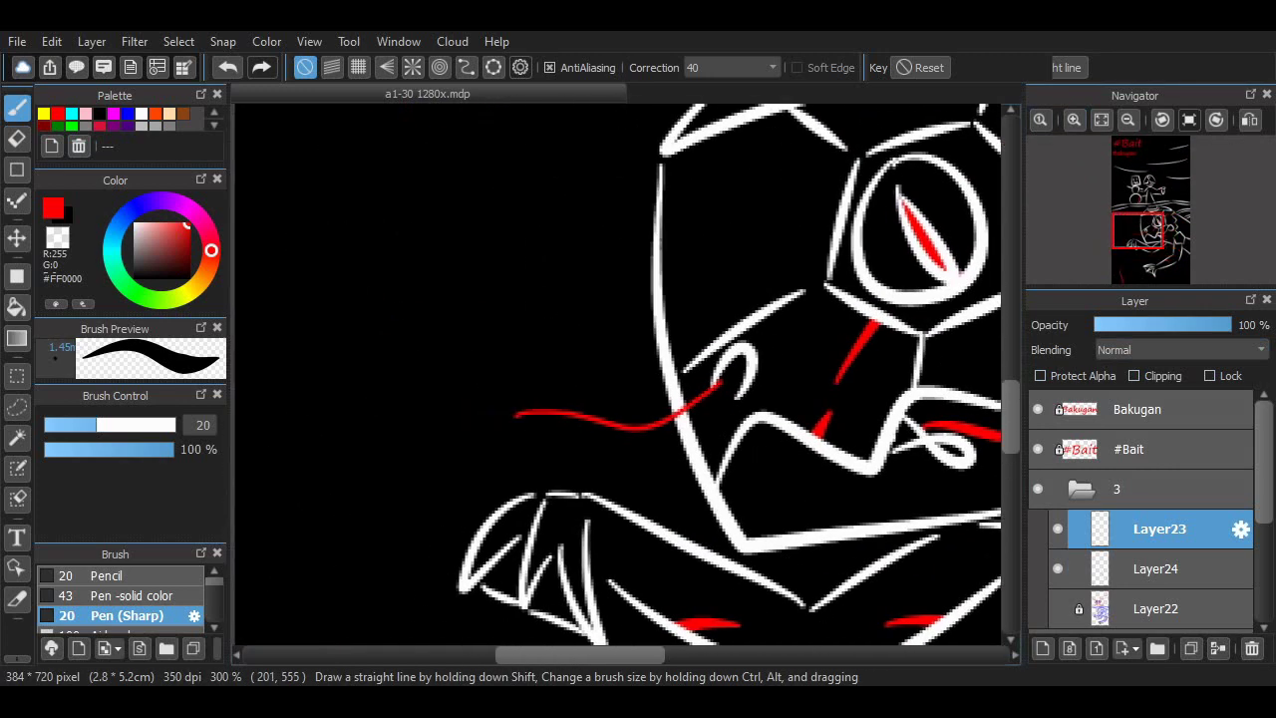
Draw a small looped white squiggle near the canvas's left edge, in front of the creature, with two wavy red wisps above it
{"action": "mouse_move", "coordinate": [399, 423]}
{"action": "left_mouse_down"}
{"action": "mouse_move", "coordinate": [499, 423]}
{"action": "mouse_move", "coordinate": [465, 422]}
{"action": "mouse_move", "coordinate": [432, 444]}
{"action": "mouse_move", "coordinate": [409, 408]}
{"action": "left_mouse_up"}
{"action": "key", "text": "x"}
{"action": "key", "text": "x"}
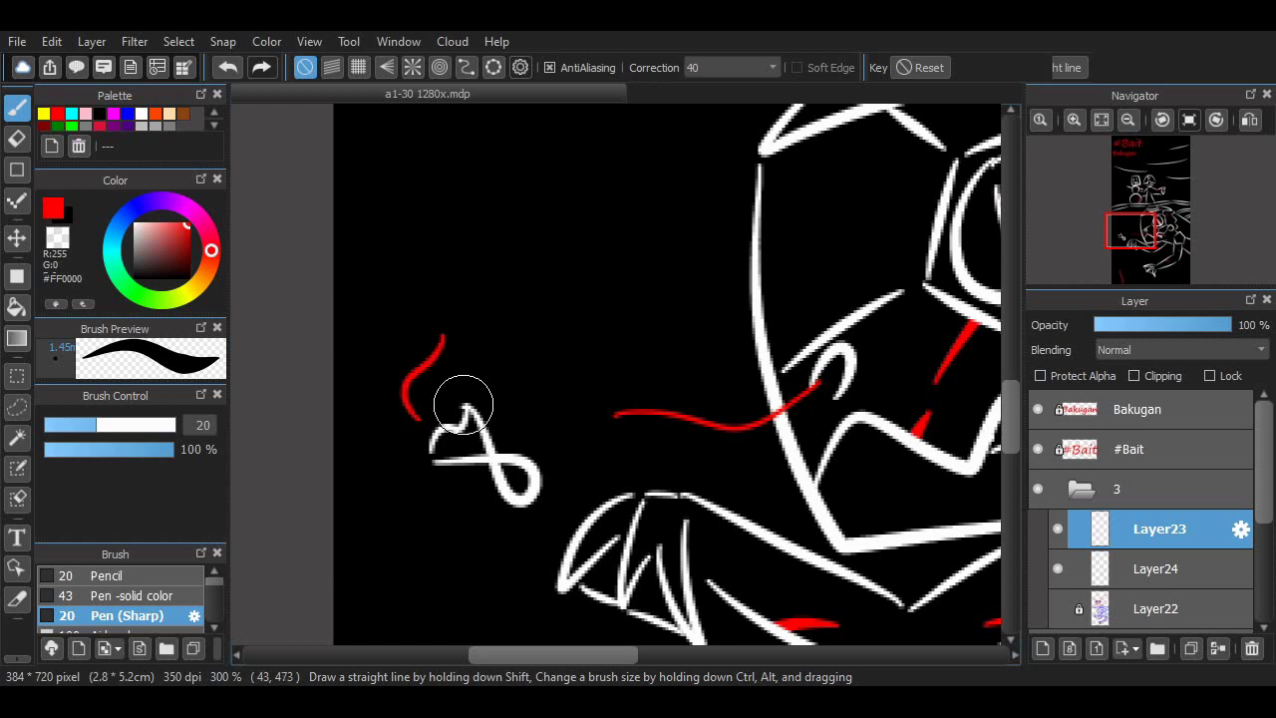
{"action": "left_click_drag", "start_coordinate": [560, 636], "coordinate": [419, 628]}
{"action": "left_click_drag", "start_coordinate": [329, 429], "coordinate": [353, 359]}
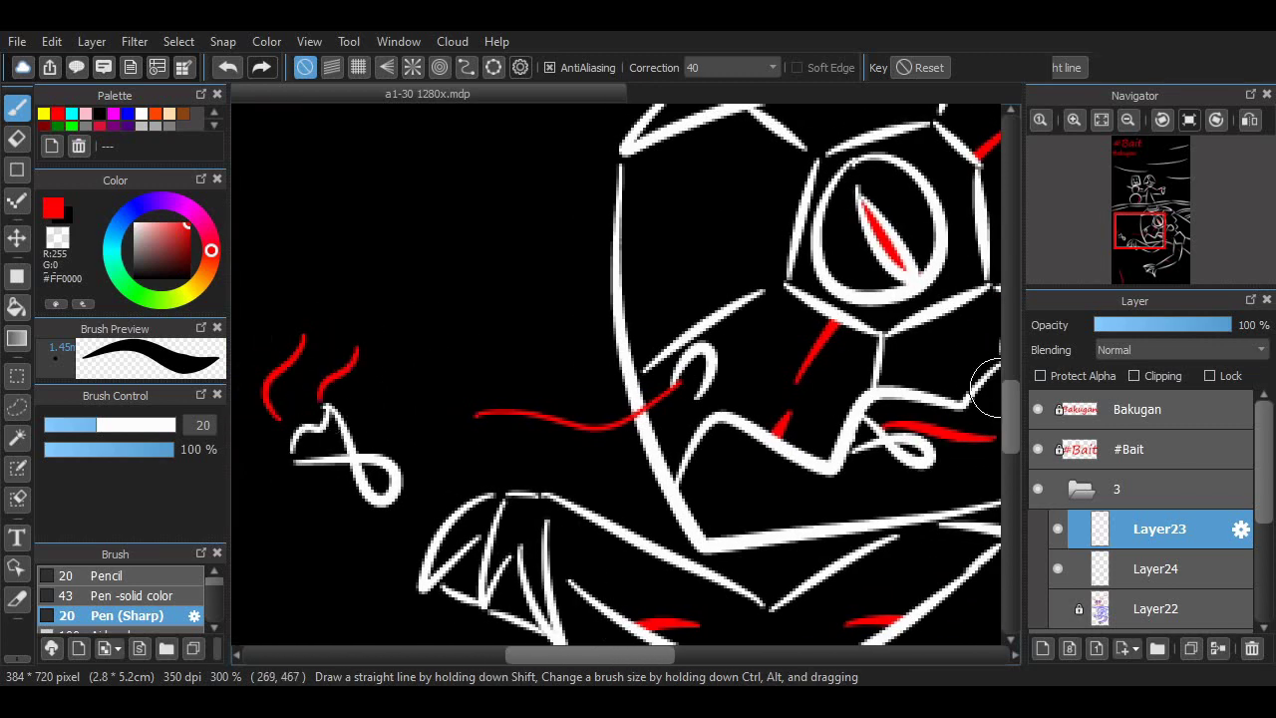
Add the white text "Come to play" on two lines in the empty area beside the hooded figure
{"action": "left_click_drag", "start_coordinate": [559, 638], "coordinate": [429, 130]}
{"action": "scroll", "coordinate": [582, 588], "scroll_direction": "up", "scroll_amount": 10}
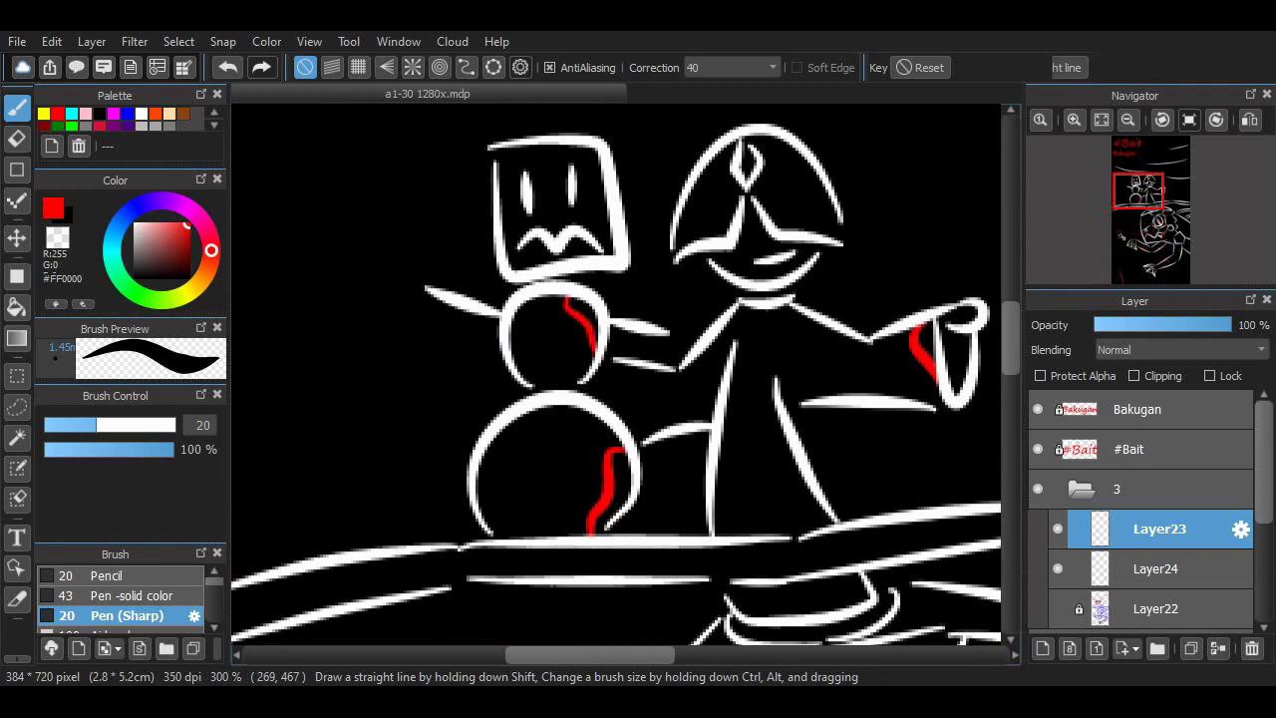
{"action": "scroll", "coordinate": [583, 589], "scroll_direction": "right", "scroll_amount": 8}
{"action": "key", "text": "e"}
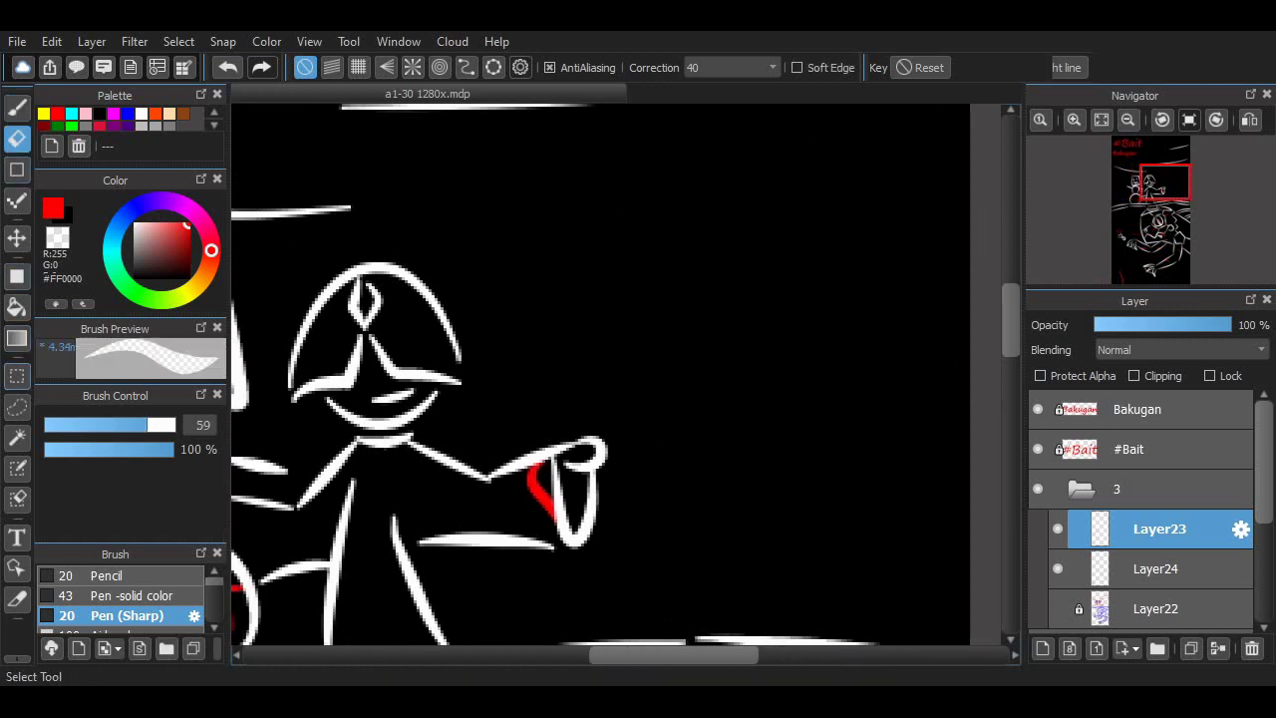
{"action": "key", "text": "t"}
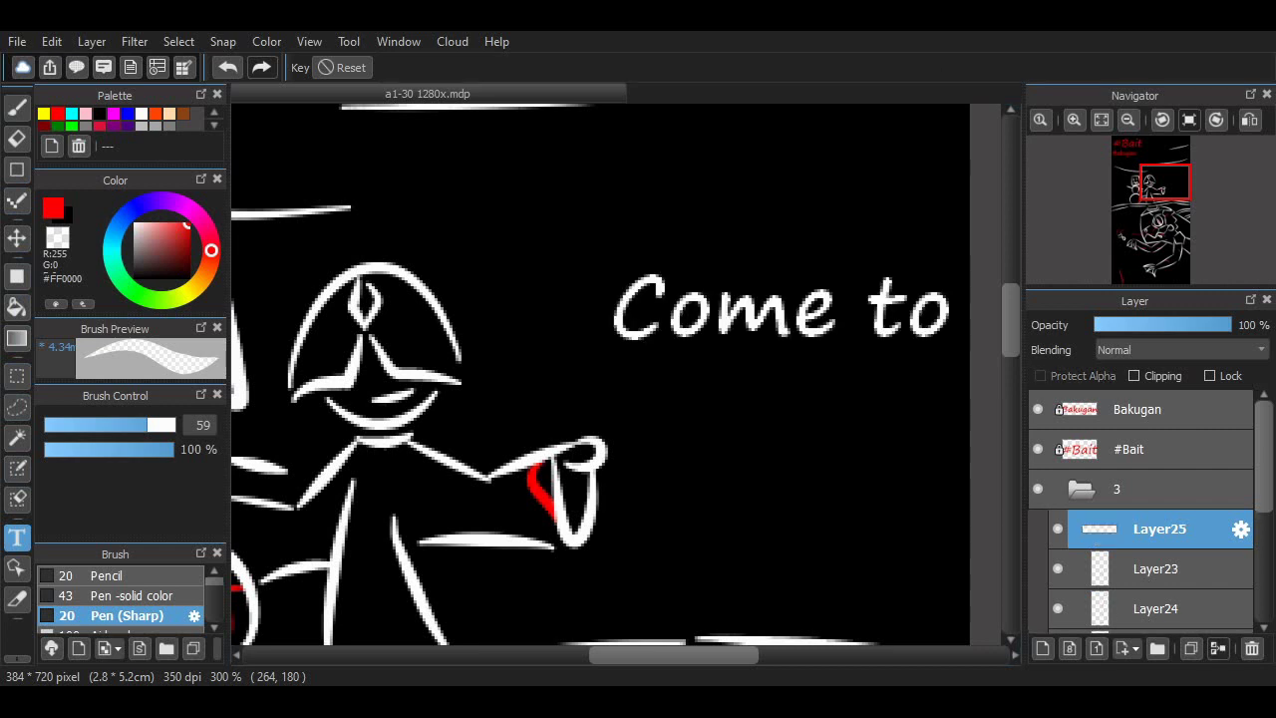
{"action": "type", "text": "play"}
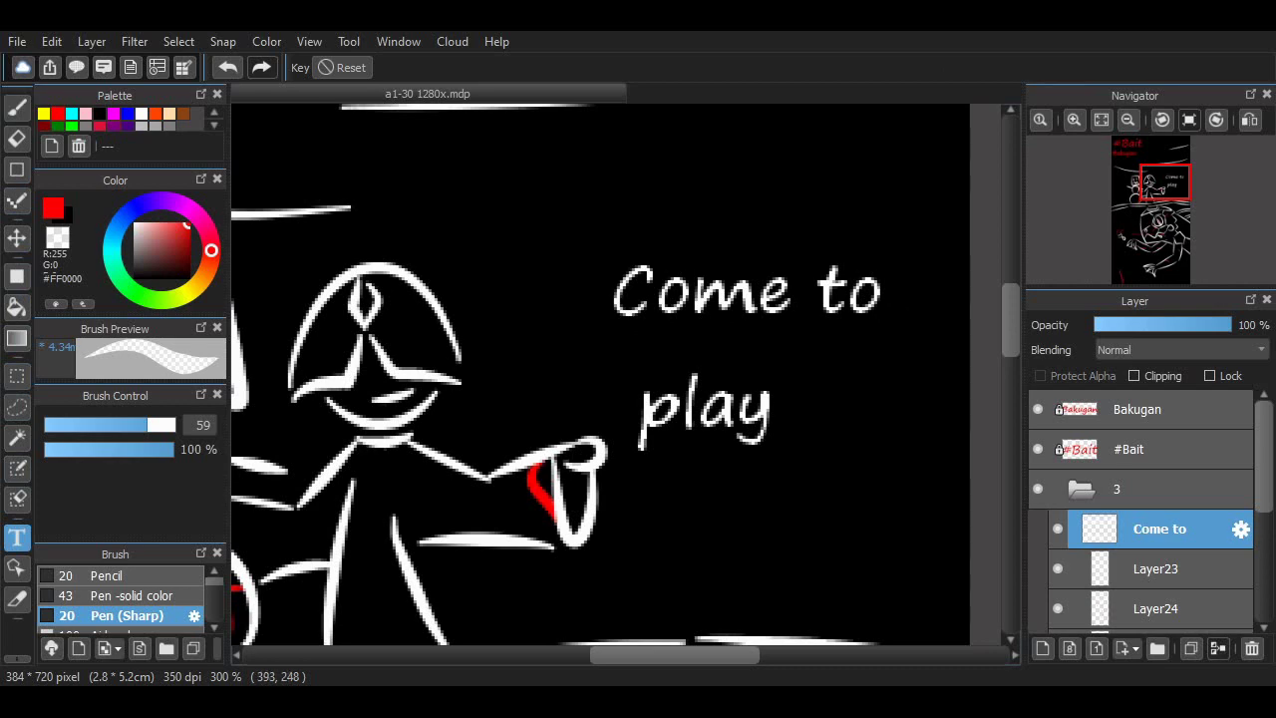
Ink a white speech bubble around "Come to play" on Layer23, with its pointed tail aimed at the hooded figure's mouth
{"action": "scroll", "coordinate": [598, 379], "scroll_direction": "down", "scroll_amount": 3}
{"action": "scroll", "coordinate": [599, 379], "scroll_direction": "up", "scroll_amount": 1}
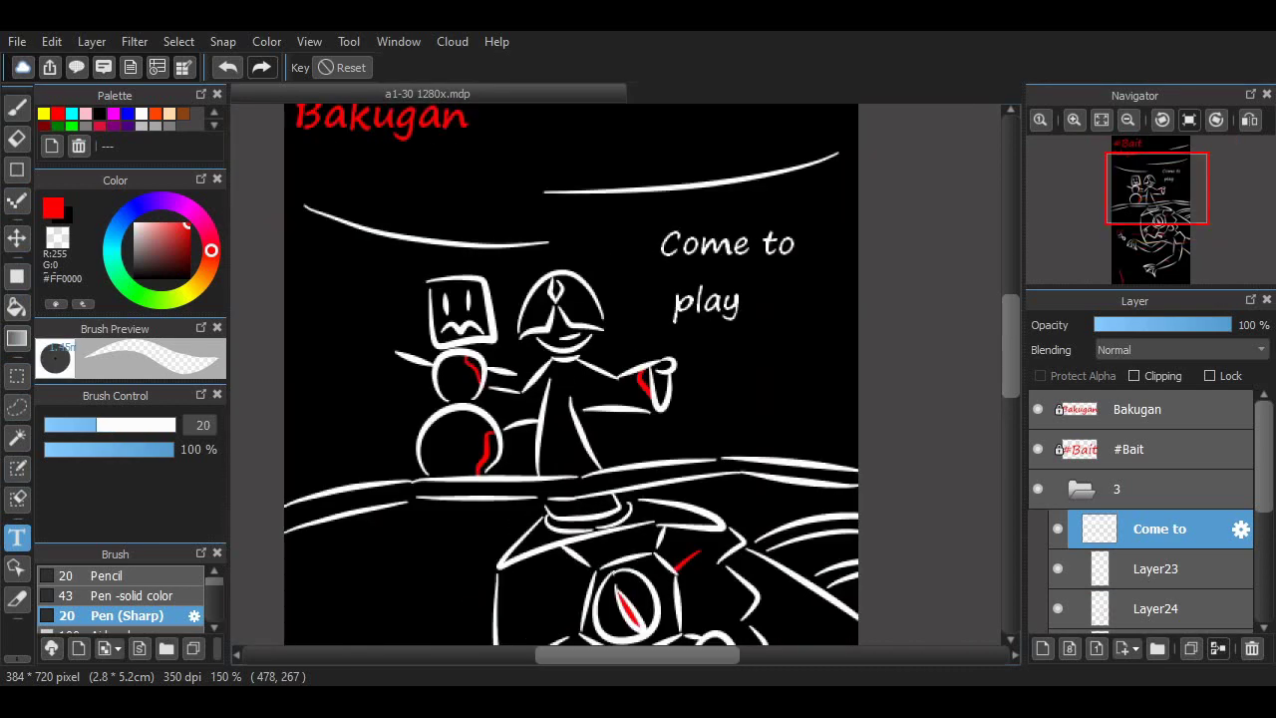
{"action": "scroll", "coordinate": [571, 375], "scroll_direction": "down", "scroll_amount": 5}
{"action": "scroll", "coordinate": [571, 375], "scroll_direction": "up", "scroll_amount": 5}
{"action": "key", "text": "b"}
{"action": "scroll", "coordinate": [604, 398], "scroll_direction": "up", "scroll_amount": 2}
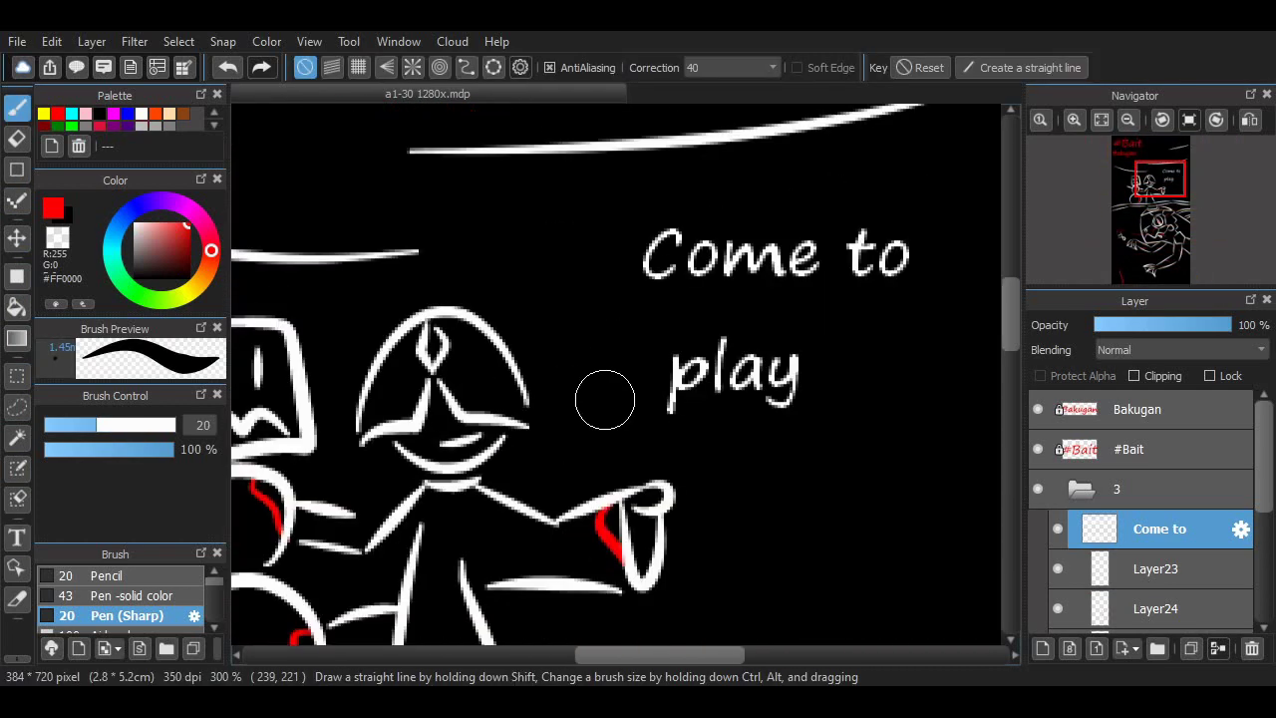
{"action": "left_click", "coordinate": [1157, 568]}
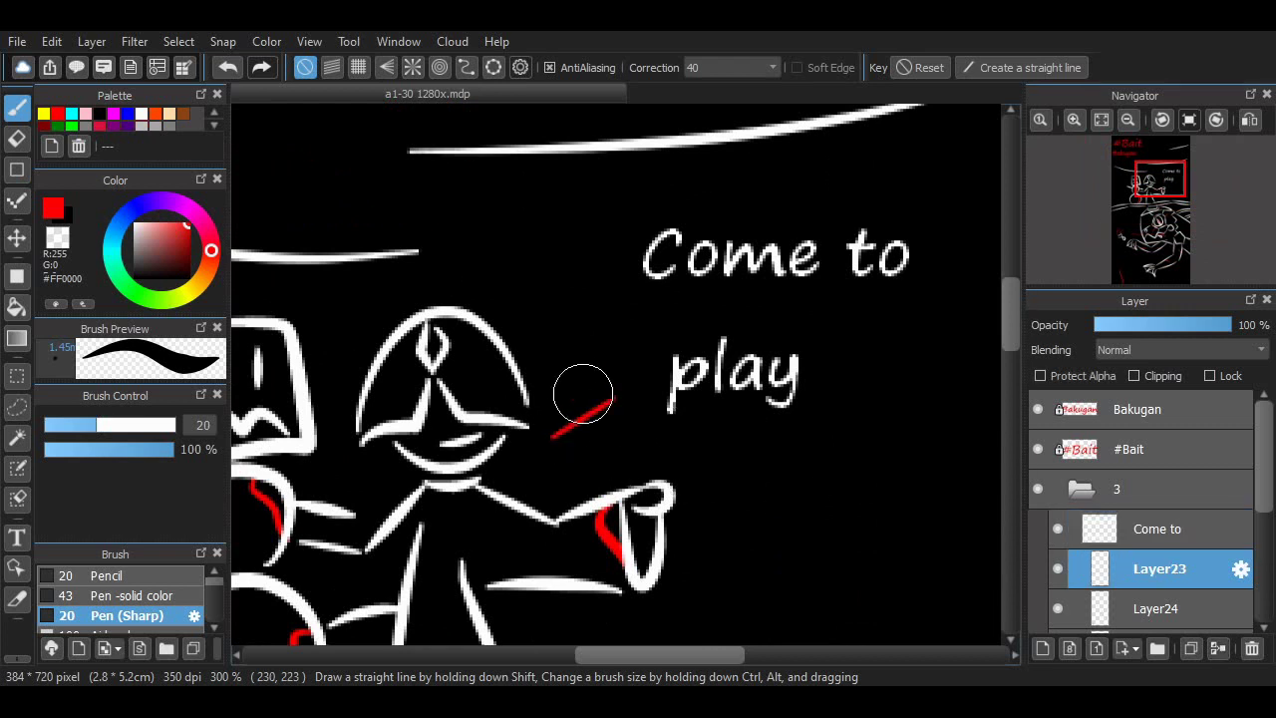
{"action": "mouse_move", "coordinate": [616, 399]}
{"action": "left_mouse_down"}
{"action": "mouse_move", "coordinate": [550, 433]}
{"action": "mouse_move", "coordinate": [615, 376]}
{"action": "left_mouse_up"}
{"action": "mouse_move", "coordinate": [648, 439]}
{"action": "left_mouse_down"}
{"action": "mouse_move", "coordinate": [781, 448]}
{"action": "mouse_move", "coordinate": [913, 388]}
{"action": "left_mouse_up"}
{"action": "left_click_drag", "start_coordinate": [603, 354], "coordinate": [827, 204]}
{"action": "key", "text": "ctrl+z"}
{"action": "key", "text": "ctrl+z"}
{"action": "left_click_drag", "start_coordinate": [618, 339], "coordinate": [923, 349]}
{"action": "left_click_drag", "start_coordinate": [660, 444], "coordinate": [894, 382]}
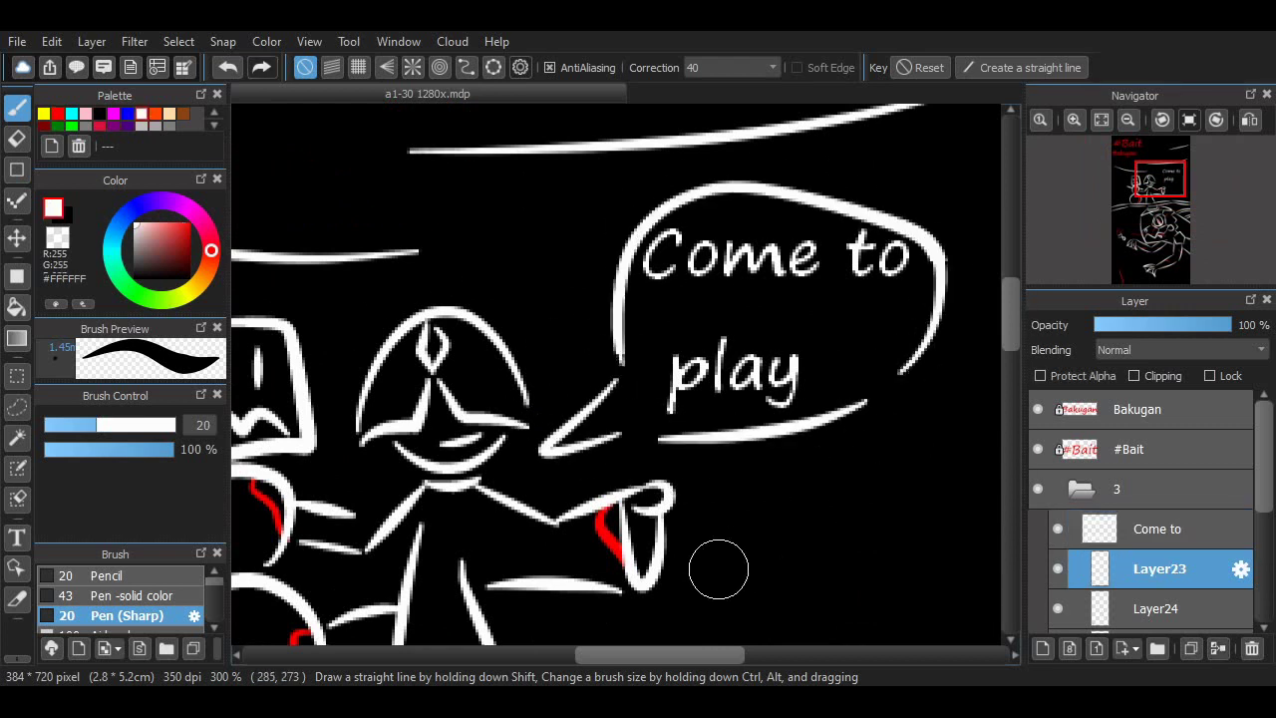
Add white segment lines to the rim on top of the creature's head and ink the pointed fin behind it
{"action": "left_click_drag", "start_coordinate": [698, 655], "coordinate": [663, 655]}
{"action": "scroll", "coordinate": [602, 319], "scroll_direction": "down", "scroll_amount": 10}
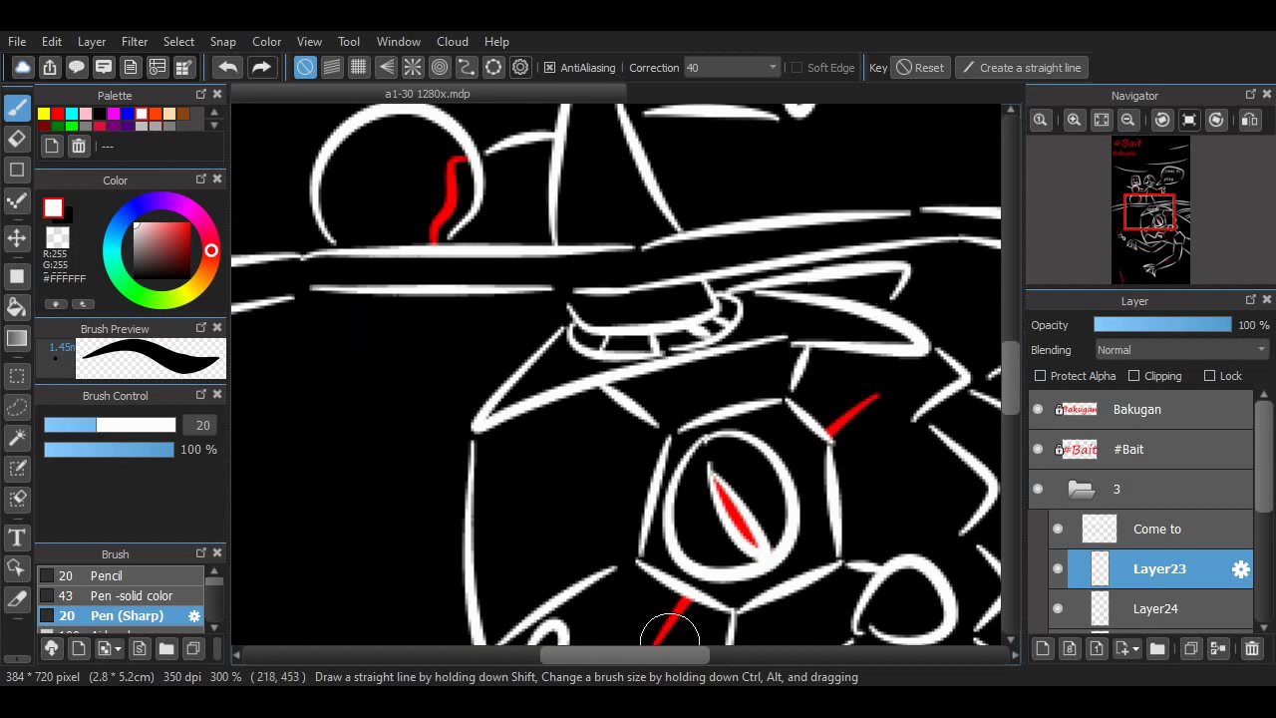
{"action": "scroll", "coordinate": [699, 250], "scroll_direction": "right", "scroll_amount": 3}
{"action": "scroll", "coordinate": [613, 221], "scroll_direction": "down", "scroll_amount": 1}
{"action": "left_click_drag", "start_coordinate": [614, 221], "coordinate": [726, 234]}
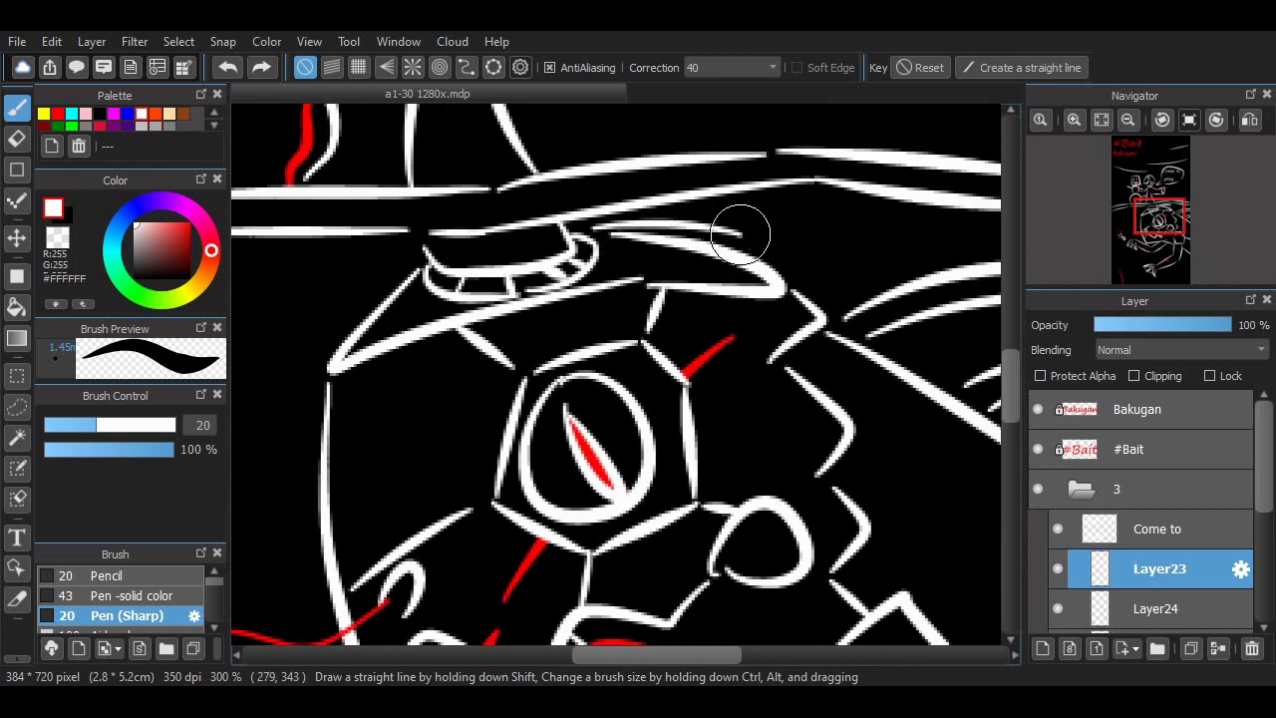
Try inking a thin curved appendage with a hooked, curled tip hanging from the creature's near elbow
{"action": "scroll", "coordinate": [988, 367], "scroll_direction": "down", "scroll_amount": 8}
{"action": "scroll", "coordinate": [897, 389], "scroll_direction": "up", "scroll_amount": 2}
{"action": "scroll", "coordinate": [836, 407], "scroll_direction": "down", "scroll_amount": 3}
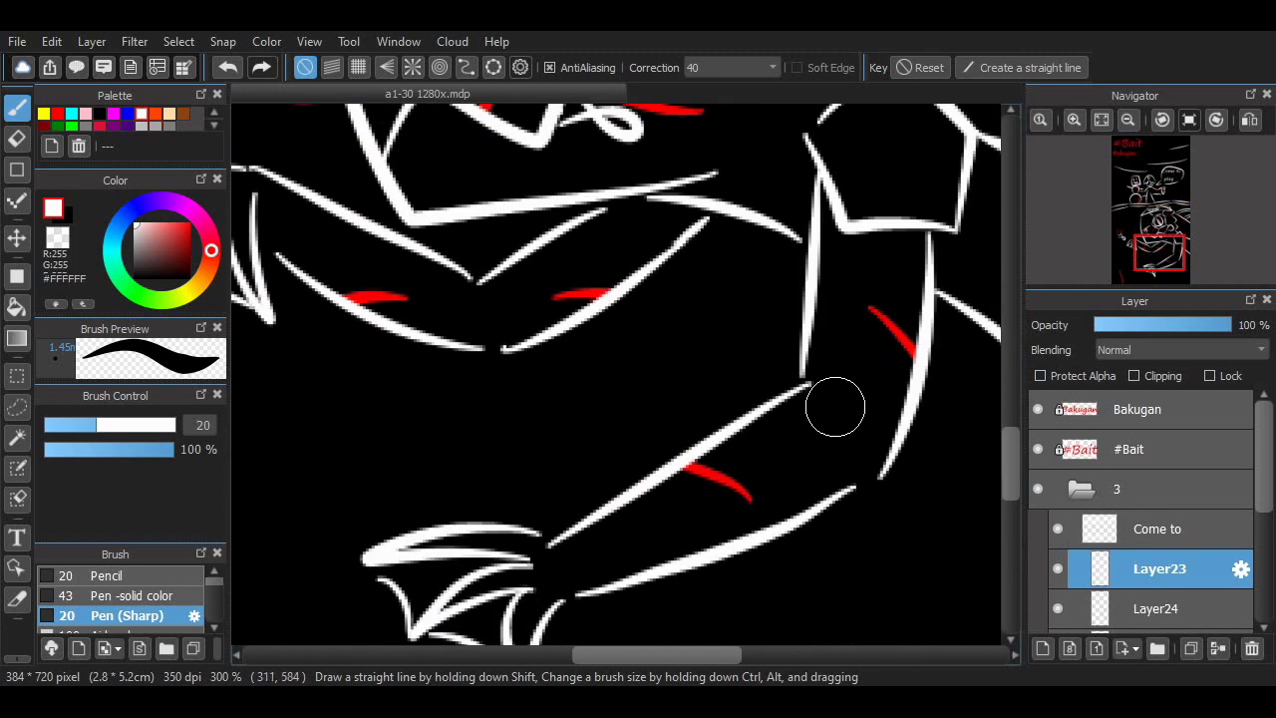
{"action": "scroll", "coordinate": [506, 332], "scroll_direction": "down", "scroll_amount": 3}
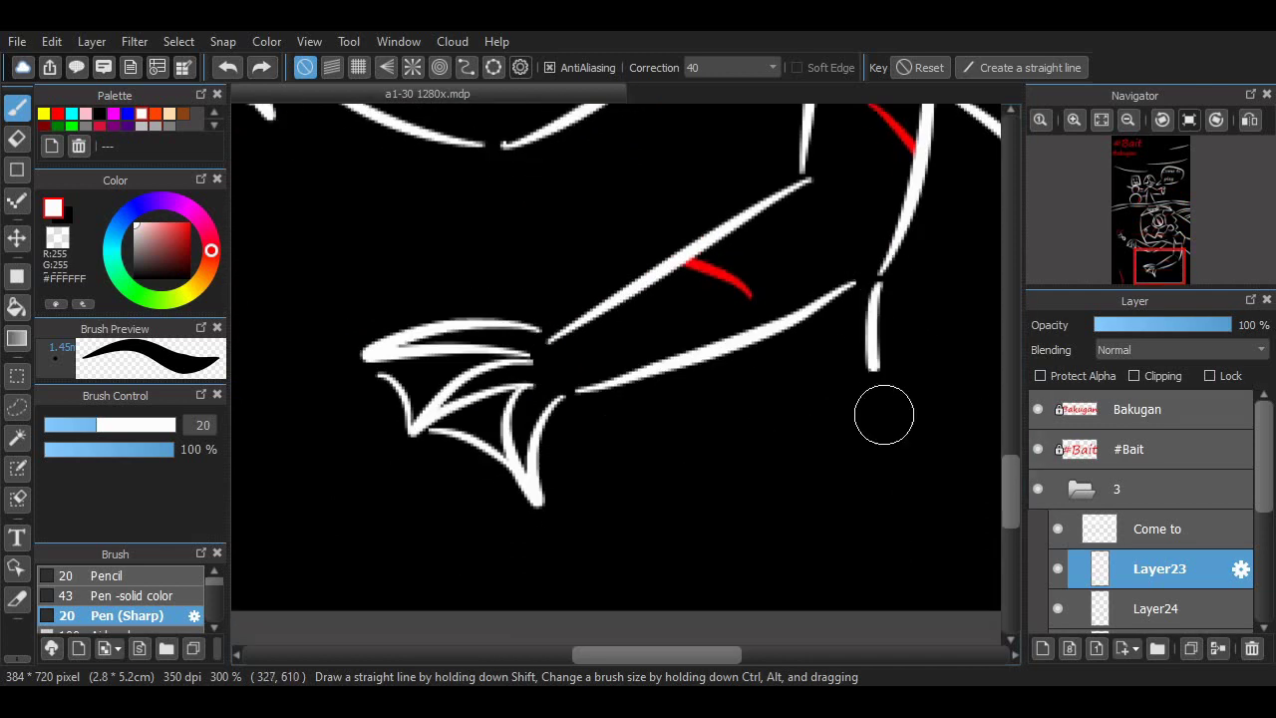
{"action": "left_click_drag", "start_coordinate": [869, 286], "coordinate": [823, 486]}
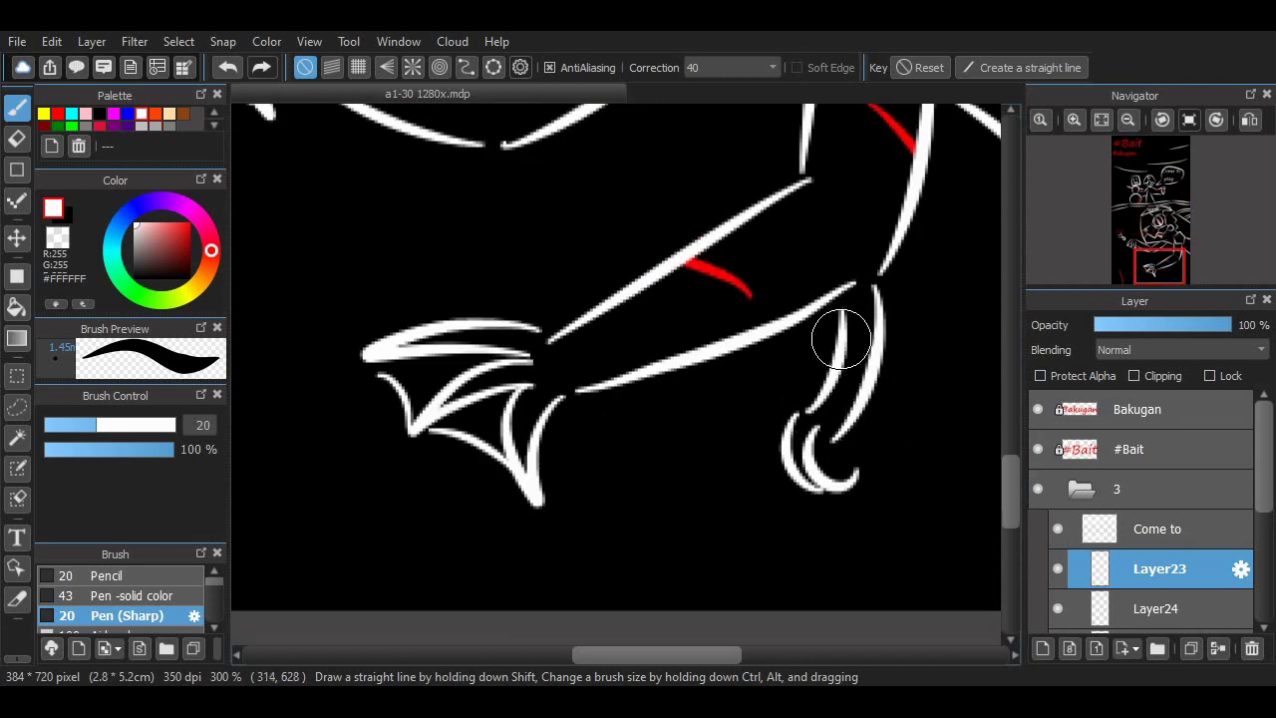
{"action": "scroll", "coordinate": [897, 442], "scroll_direction": "up", "scroll_amount": 4}
{"action": "scroll", "coordinate": [628, 533], "scroll_direction": "left", "scroll_amount": 3}
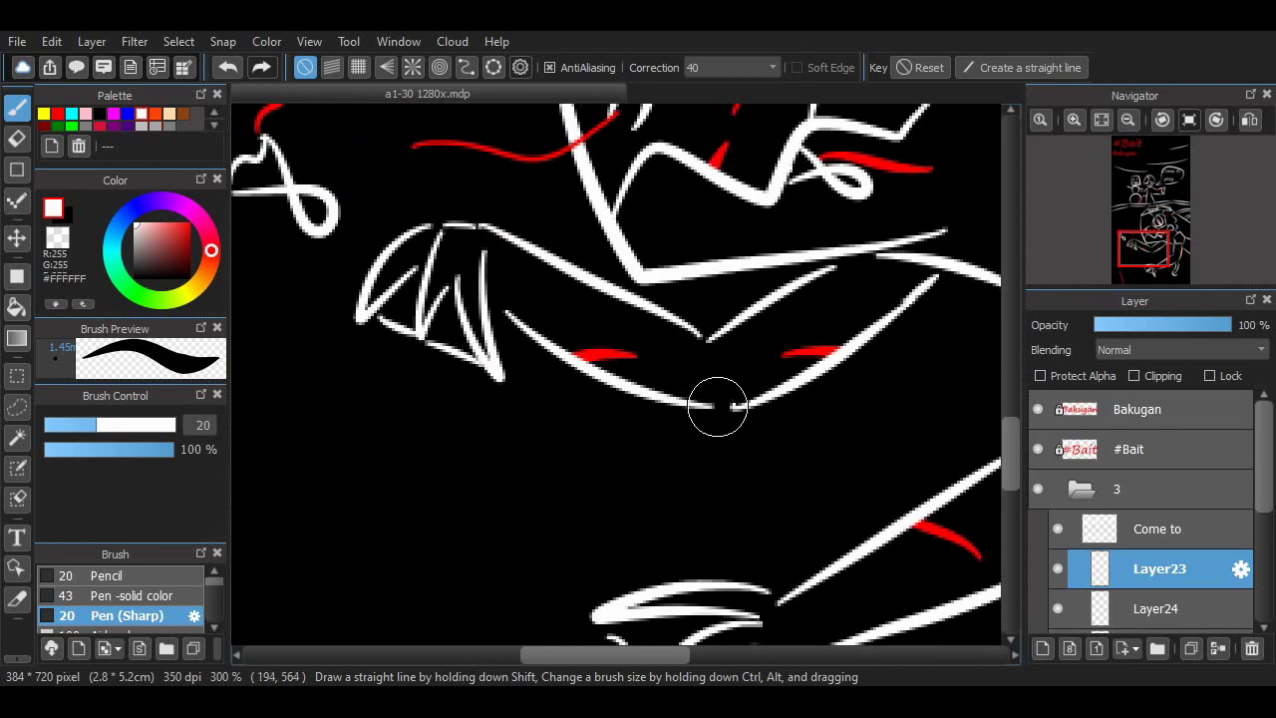
Try inking a similar curled appendage below the far elbow and a curved body line with short marks beside it
{"action": "mouse_move", "coordinate": [727, 422]}
{"action": "left_mouse_down"}
{"action": "mouse_move", "coordinate": [624, 527]}
{"action": "mouse_move", "coordinate": [627, 510]}
{"action": "mouse_move", "coordinate": [630, 550]}
{"action": "left_mouse_up"}
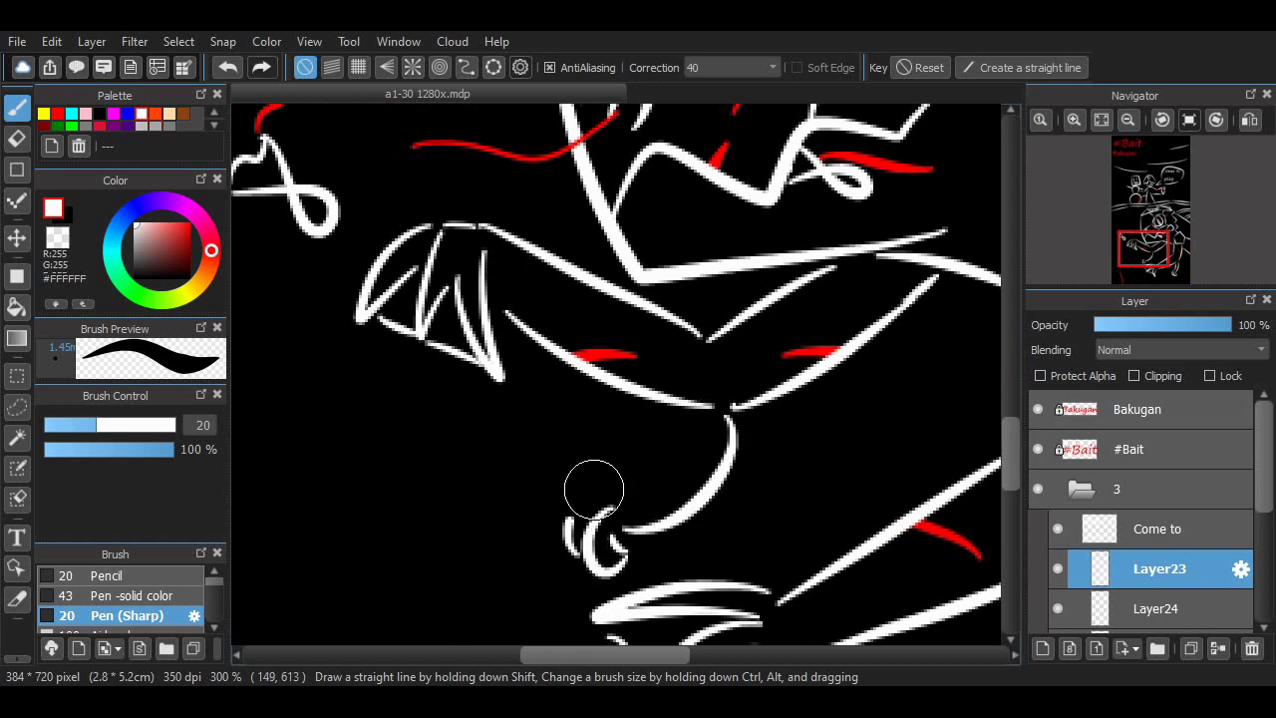
{"action": "key", "text": "ctrl+z"}
{"action": "left_click_drag", "start_coordinate": [725, 411], "coordinate": [620, 523]}
{"action": "scroll", "coordinate": [713, 431], "scroll_direction": "up", "scroll_amount": 4}
{"action": "scroll", "coordinate": [713, 431], "scroll_direction": "right", "scroll_amount": 3}
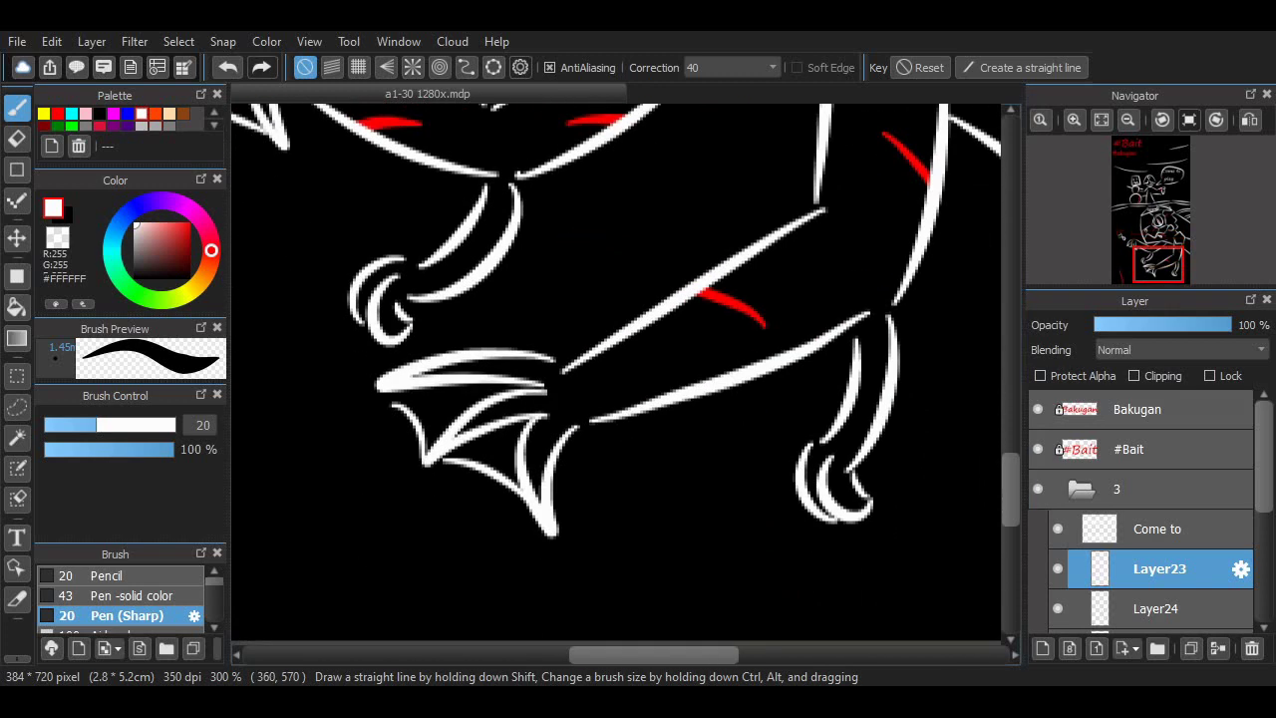
{"action": "scroll", "coordinate": [642, 382], "scroll_direction": "down", "scroll_amount": 4}
{"action": "left_click_drag", "start_coordinate": [454, 399], "coordinate": [684, 230]}
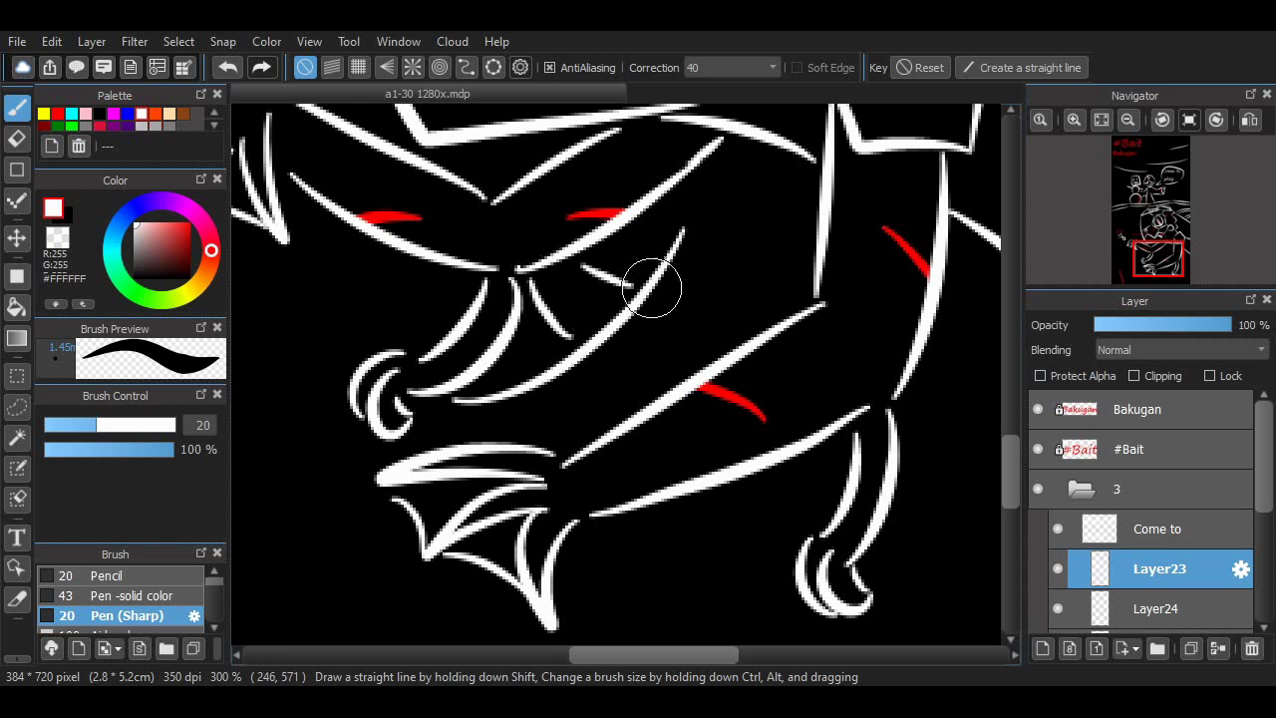
Undo the curled appendages and the body lines drawn below the creature's arms
{"action": "key", "text": "ctrl+z"}
{"action": "key", "text": "ctrl+z"}
{"action": "key", "text": "ctrl+z"}
{"action": "key", "text": "ctrl+z"}
{"action": "key", "text": "ctrl+z"}
{"action": "key", "text": "ctrl+z"}
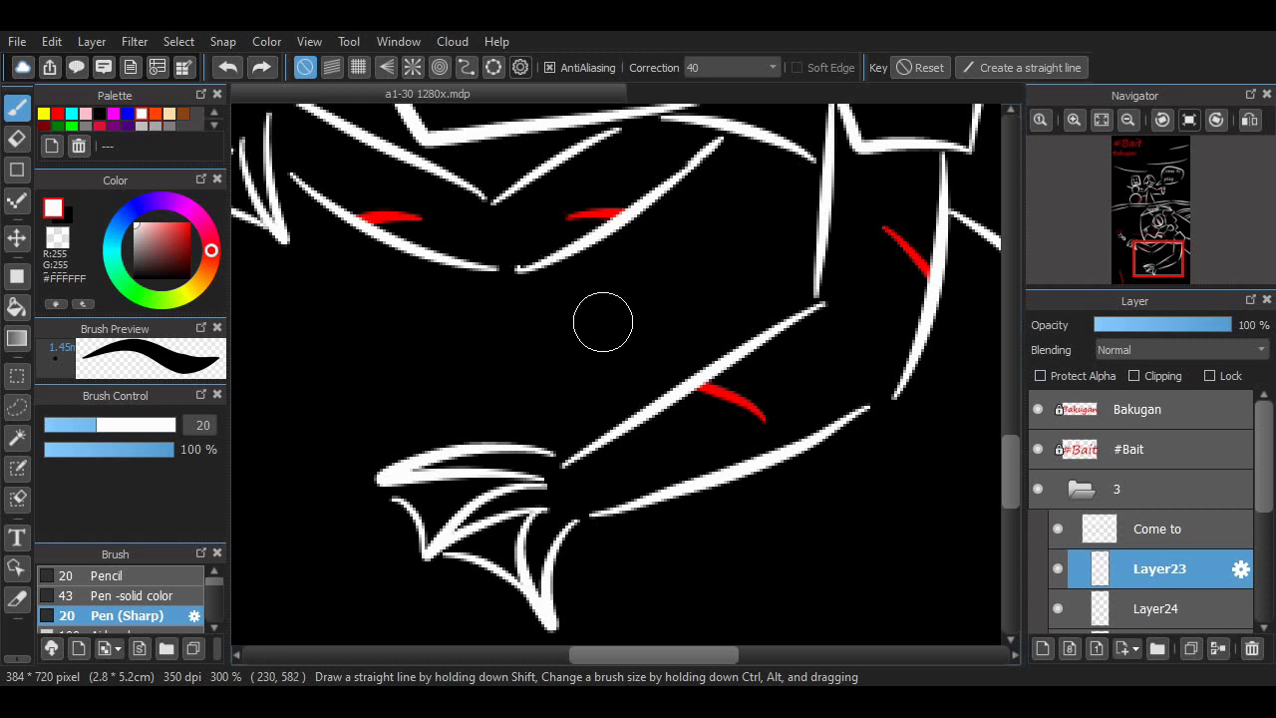
Ink a white fin below the creature's near forearm, with a straight edge from the elbow and a long curved edge from the wrist
{"action": "left_click_drag", "start_coordinate": [605, 526], "coordinate": [763, 576]}
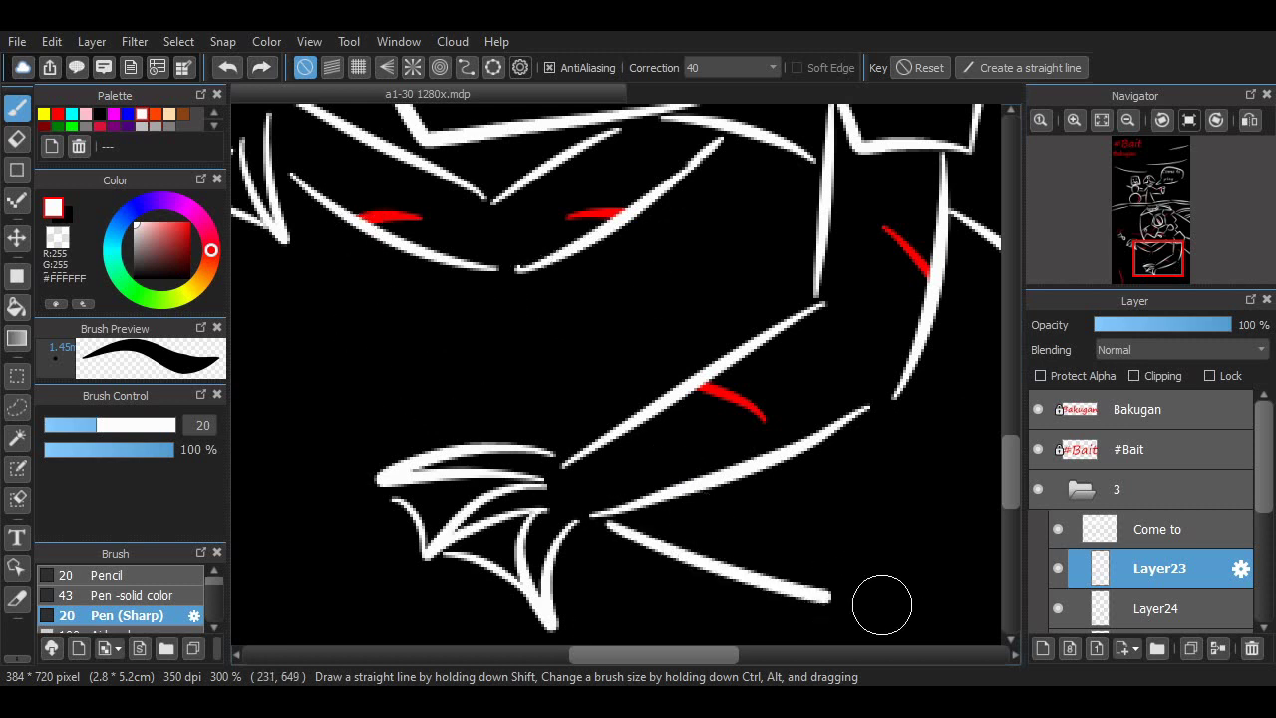
{"action": "scroll", "coordinate": [875, 604], "scroll_direction": "right", "scroll_amount": 3}
{"action": "left_click_drag", "start_coordinate": [732, 422], "coordinate": [852, 598]}
{"action": "key", "text": "ctrl+z"}
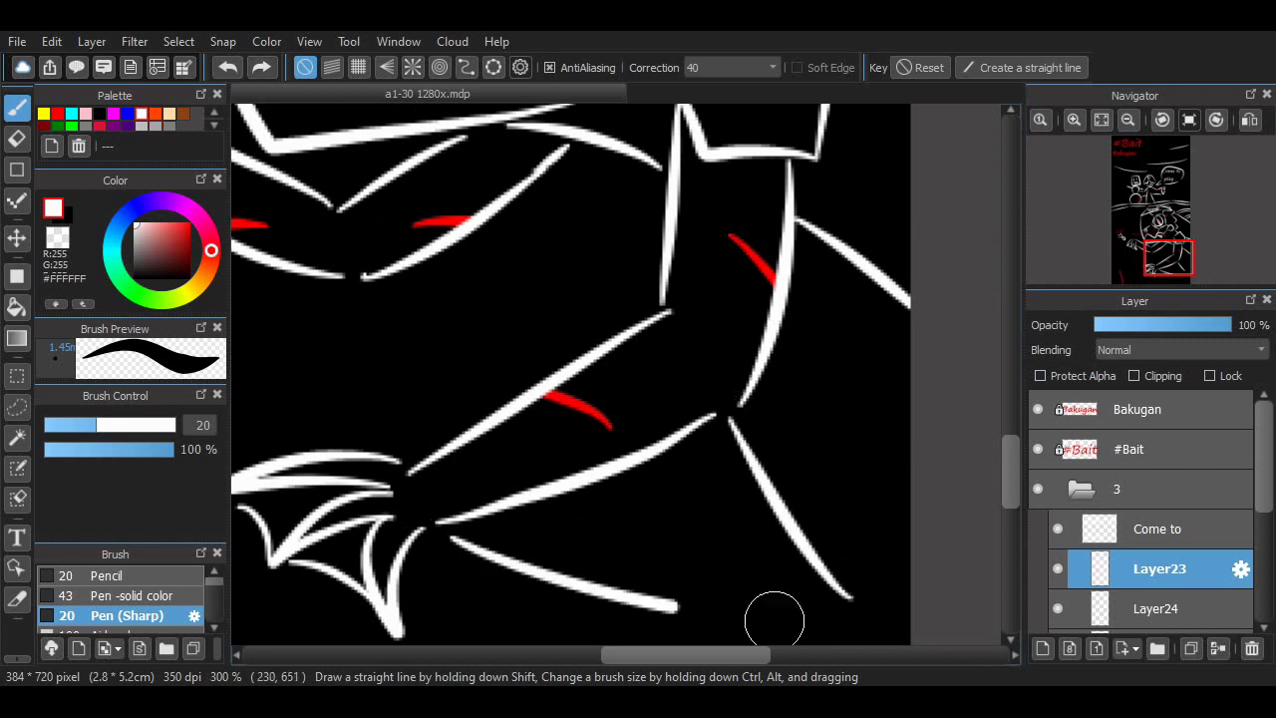
{"action": "left_click_drag", "start_coordinate": [479, 543], "coordinate": [784, 584]}
{"action": "key", "text": "ctrl+z"}
{"action": "scroll", "coordinate": [778, 568], "scroll_direction": "left", "scroll_amount": 1}
{"action": "left_click_drag", "start_coordinate": [507, 524], "coordinate": [883, 596]}
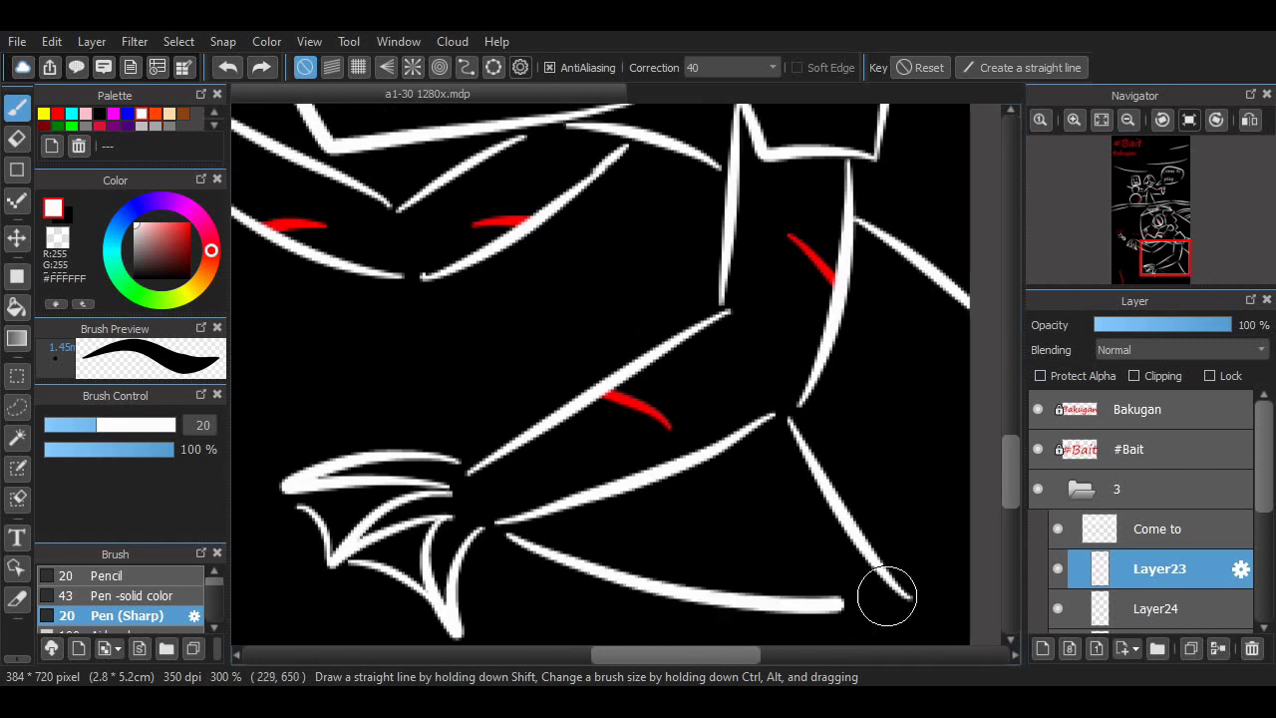
Ink a matching fin below the far arm, with a short line down from the elbow and a curve from the hand
{"action": "scroll", "coordinate": [575, 610], "scroll_direction": "left", "scroll_amount": 5}
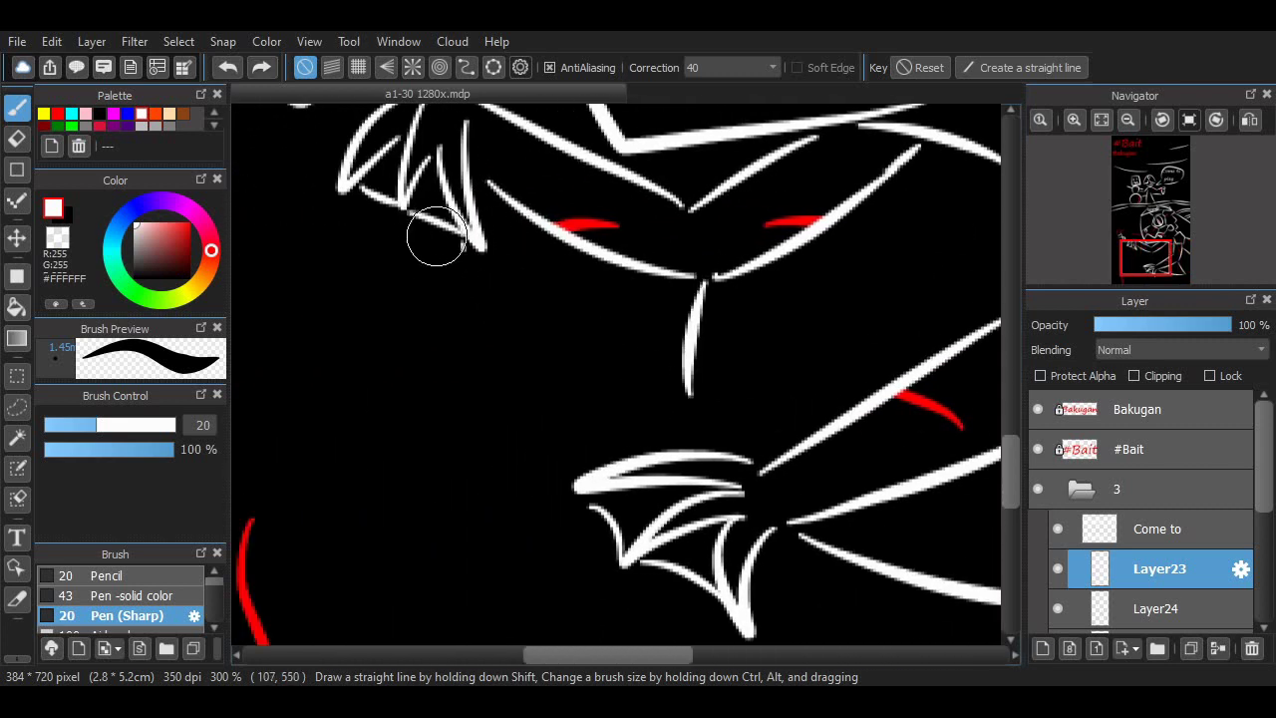
{"action": "scroll", "coordinate": [698, 448], "scroll_direction": "up", "scroll_amount": 4}
{"action": "scroll", "coordinate": [618, 379], "scroll_direction": "up", "scroll_amount": 3}
{"action": "scroll", "coordinate": [918, 376], "scroll_direction": "right", "scroll_amount": 3}
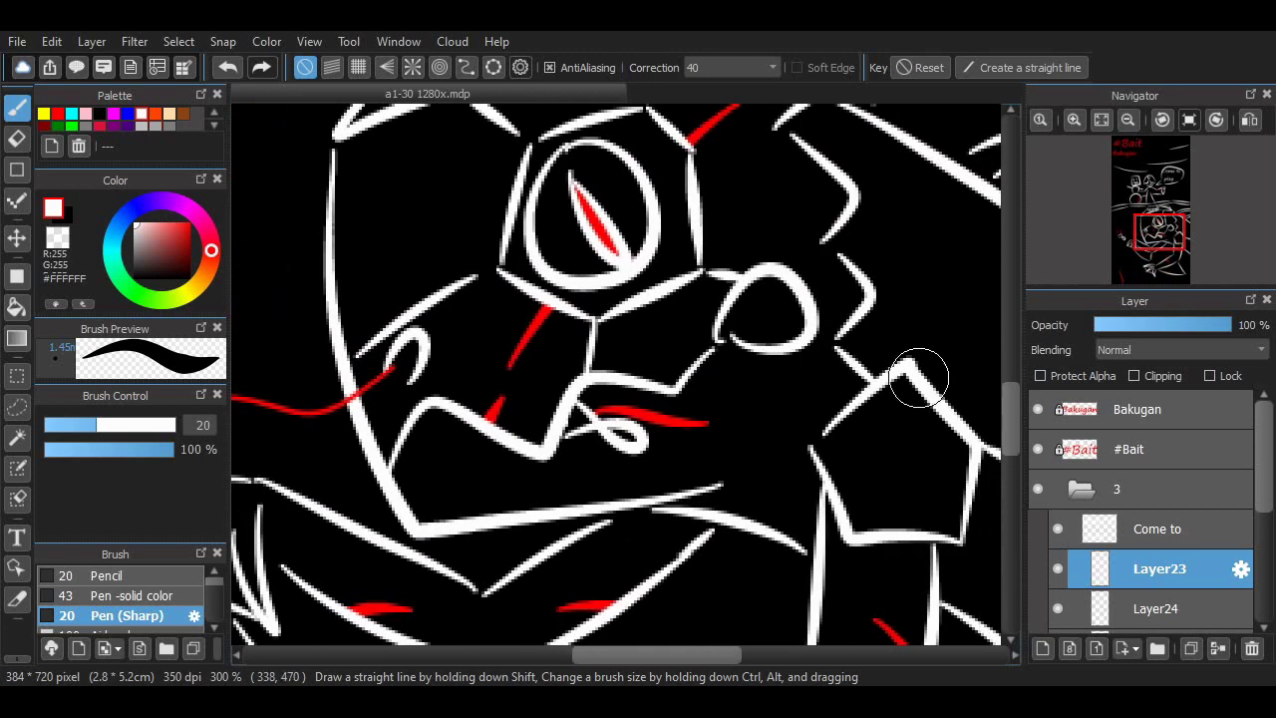
{"action": "left_click", "coordinate": [1102, 120]}
{"action": "scroll", "coordinate": [662, 462], "scroll_direction": "up", "scroll_amount": 6}
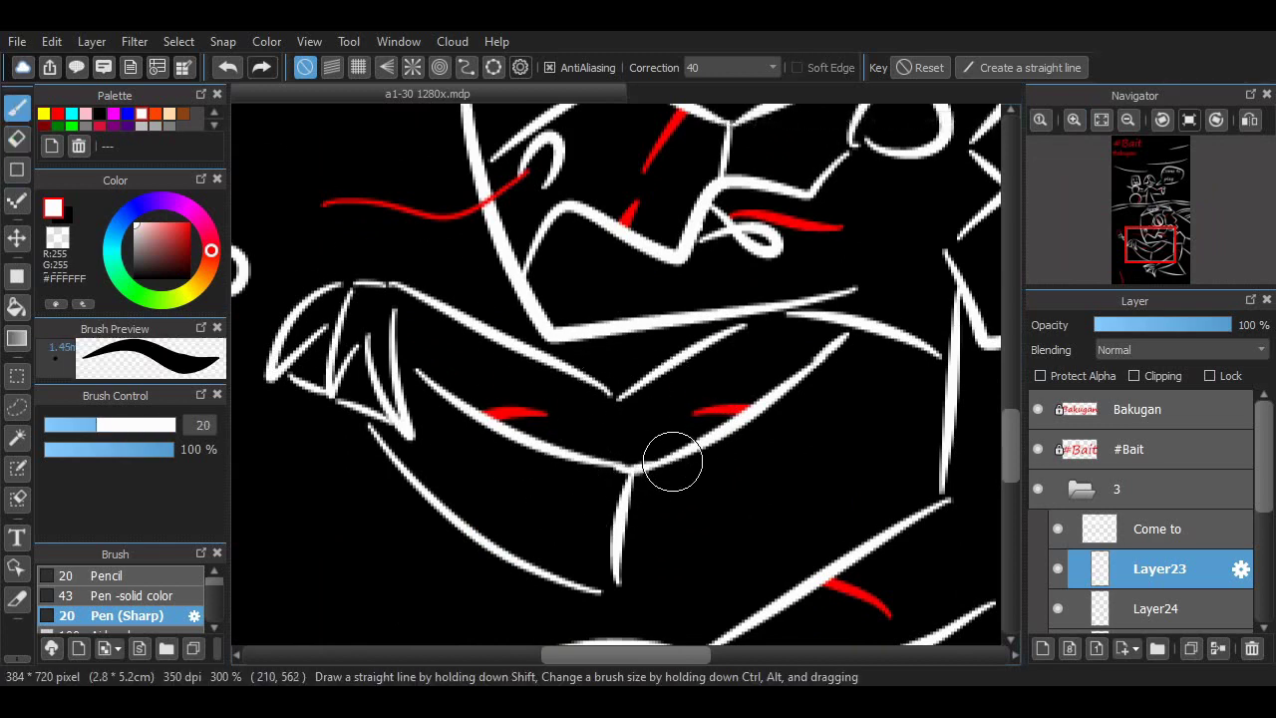
Ink three pointed white seaweed blades around the red strand in the canvas's lower-left corner
{"action": "scroll", "coordinate": [993, 451], "scroll_direction": "up", "scroll_amount": 3}
{"action": "scroll", "coordinate": [992, 452], "scroll_direction": "down", "scroll_amount": 6}
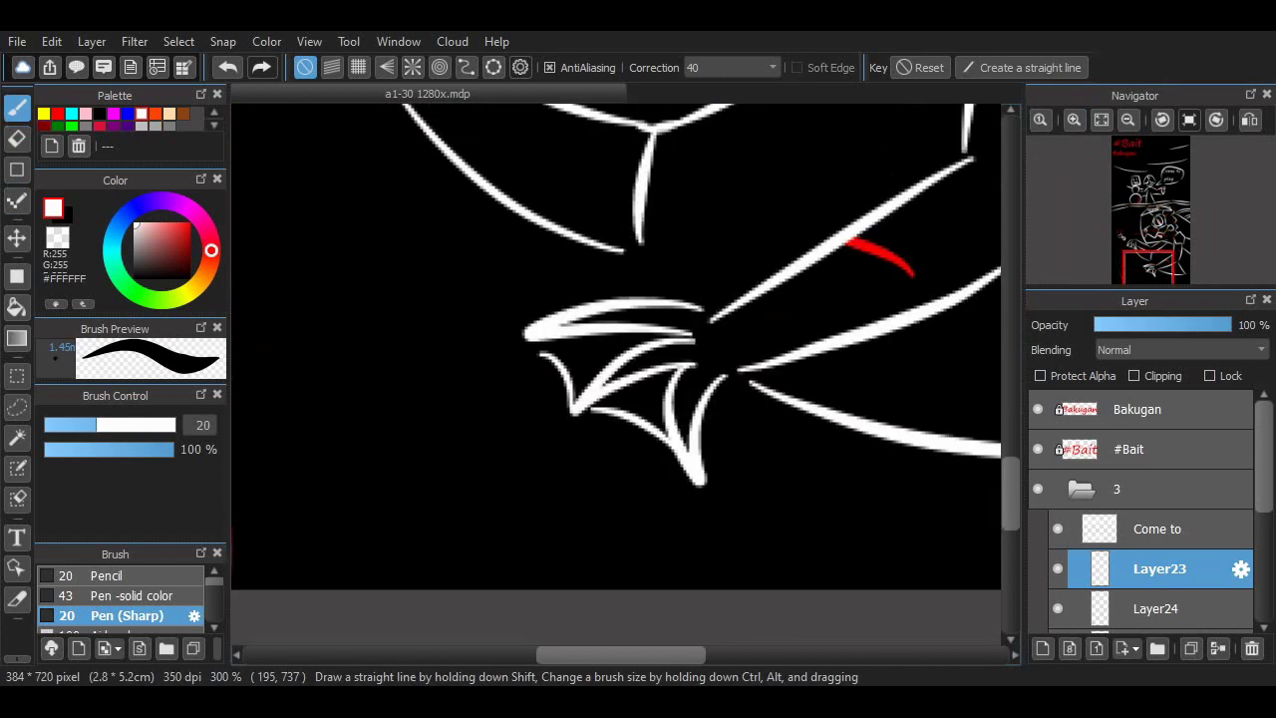
{"action": "scroll", "coordinate": [616, 347], "scroll_direction": "left", "scroll_amount": 3}
{"action": "mouse_move", "coordinate": [454, 401]}
{"action": "left_mouse_down"}
{"action": "mouse_move", "coordinate": [397, 578]}
{"action": "mouse_move", "coordinate": [366, 559]}
{"action": "left_mouse_up"}
{"action": "mouse_move", "coordinate": [510, 440]}
{"action": "left_mouse_down"}
{"action": "mouse_move", "coordinate": [457, 579]}
{"action": "mouse_move", "coordinate": [502, 578]}
{"action": "left_mouse_up"}
{"action": "key", "text": "ctrl+z"}
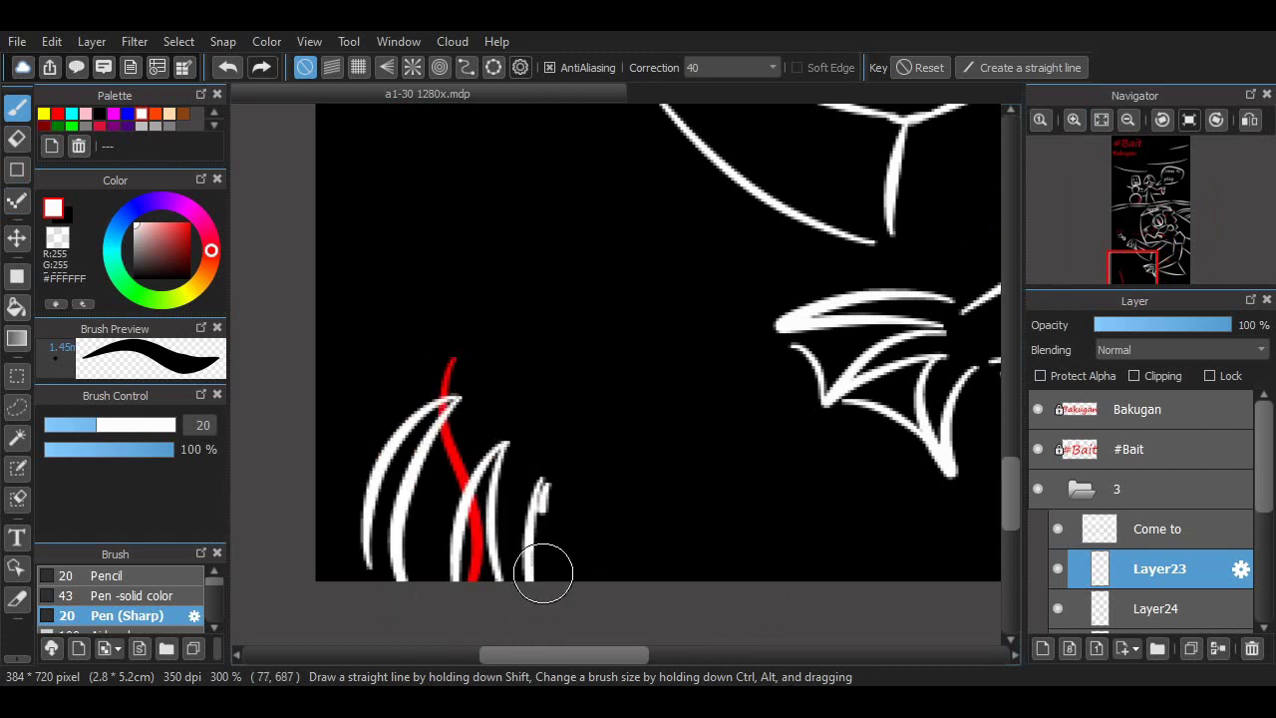
{"action": "left_click_drag", "start_coordinate": [544, 481], "coordinate": [565, 578]}
Try adding overlapping blades on both sides of the seaweed clump, and undo them
{"action": "left_click_drag", "start_coordinate": [499, 407], "coordinate": [601, 589]}
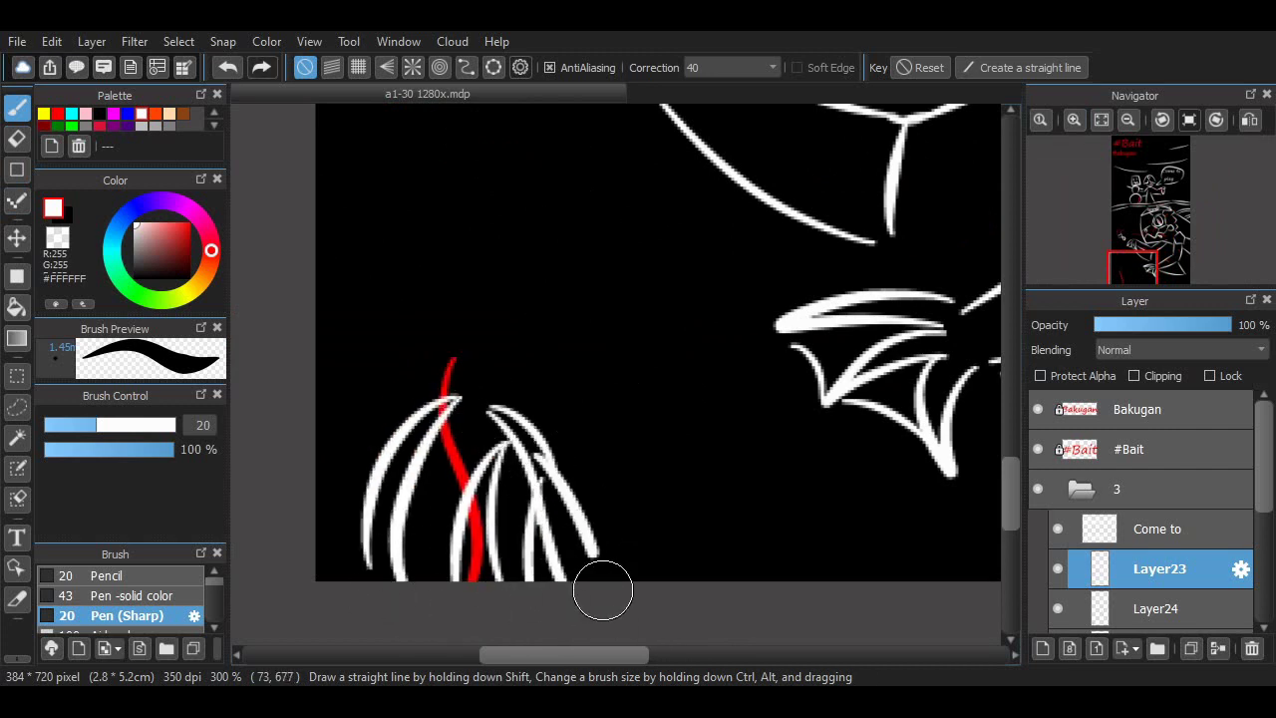
{"action": "left_click_drag", "start_coordinate": [544, 453], "coordinate": [621, 550]}
{"action": "scroll", "coordinate": [621, 549], "scroll_direction": "right", "scroll_amount": 2}
{"action": "mouse_move", "coordinate": [345, 399]}
{"action": "left_mouse_down"}
{"action": "mouse_move", "coordinate": [311, 546]}
{"action": "mouse_move", "coordinate": [271, 444]}
{"action": "mouse_move", "coordinate": [289, 507]}
{"action": "left_mouse_up"}
{"action": "left_click_drag", "start_coordinate": [275, 551], "coordinate": [300, 562]}
{"action": "key", "text": "ctrl+z"}
{"action": "key", "text": "ctrl+z"}
{"action": "key", "text": "ctrl+z"}
{"action": "key", "text": "ctrl+z"}
{"action": "key", "text": "ctrl+z"}
{"action": "key", "text": "ctrl+z"}
{"action": "key", "text": "ctrl+z"}
{"action": "key", "text": "ctrl+z"}
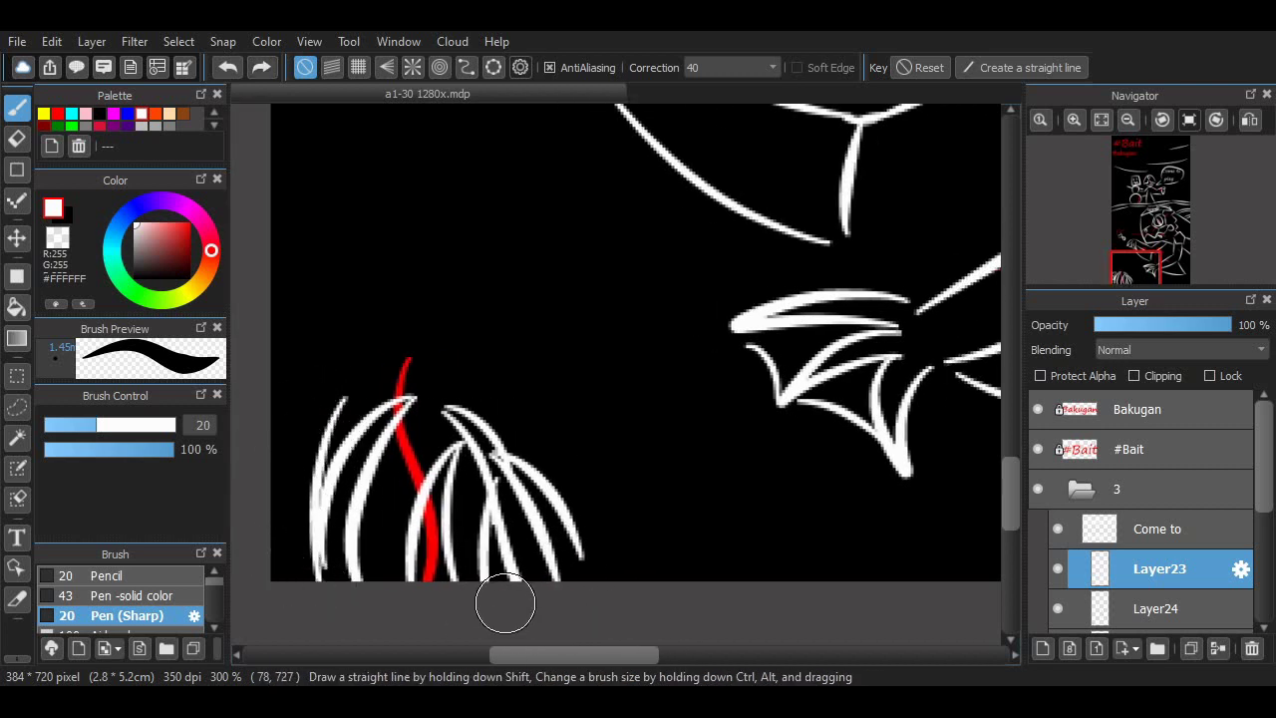
Ink a curved blade bending in from the canvas's left edge and a low slanted blade at the clump's other end
{"action": "mouse_move", "coordinate": [338, 397]}
{"action": "left_mouse_down"}
{"action": "mouse_move", "coordinate": [304, 553]}
{"action": "mouse_move", "coordinate": [255, 408]}
{"action": "mouse_move", "coordinate": [301, 436]}
{"action": "mouse_move", "coordinate": [287, 443]}
{"action": "mouse_move", "coordinate": [275, 428]}
{"action": "mouse_move", "coordinate": [272, 534]}
{"action": "left_mouse_up"}
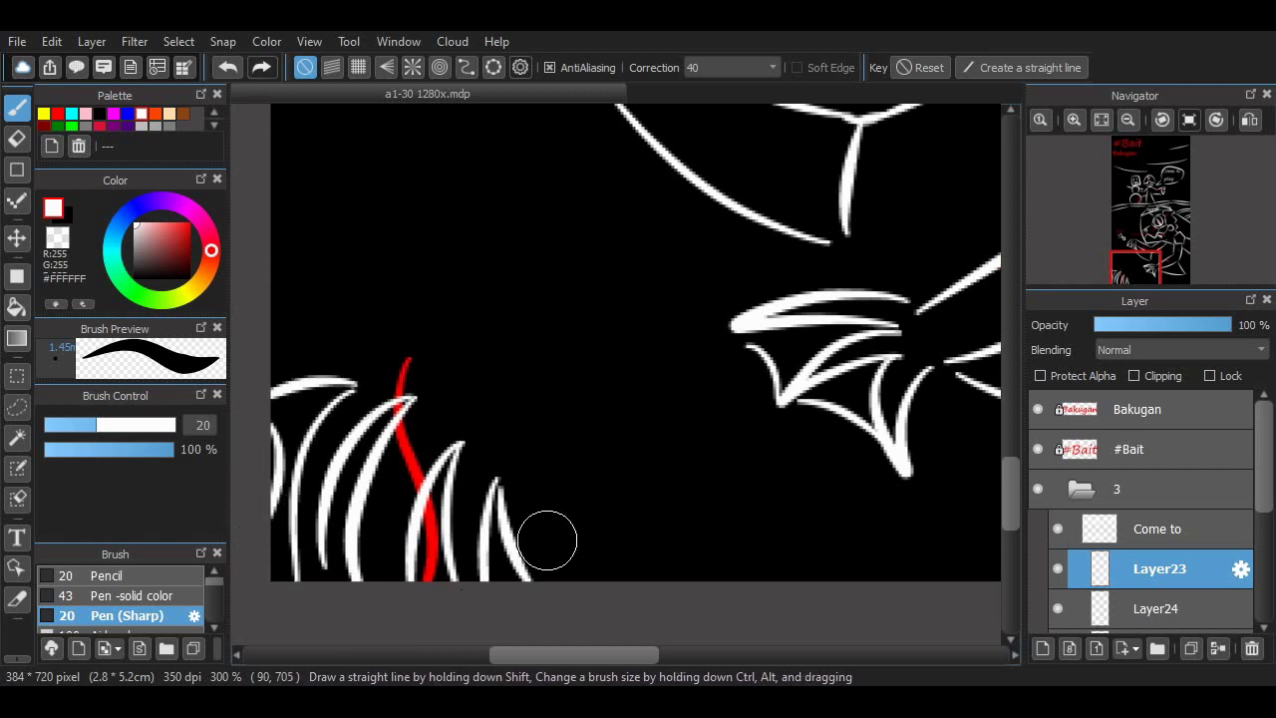
{"action": "mouse_move", "coordinate": [550, 577]}
{"action": "left_mouse_down"}
{"action": "mouse_move", "coordinate": [690, 524]}
{"action": "mouse_move", "coordinate": [649, 559]}
{"action": "mouse_move", "coordinate": [682, 535]}
{"action": "left_mouse_up"}
{"action": "scroll", "coordinate": [538, 526], "scroll_direction": "right", "scroll_amount": 3}
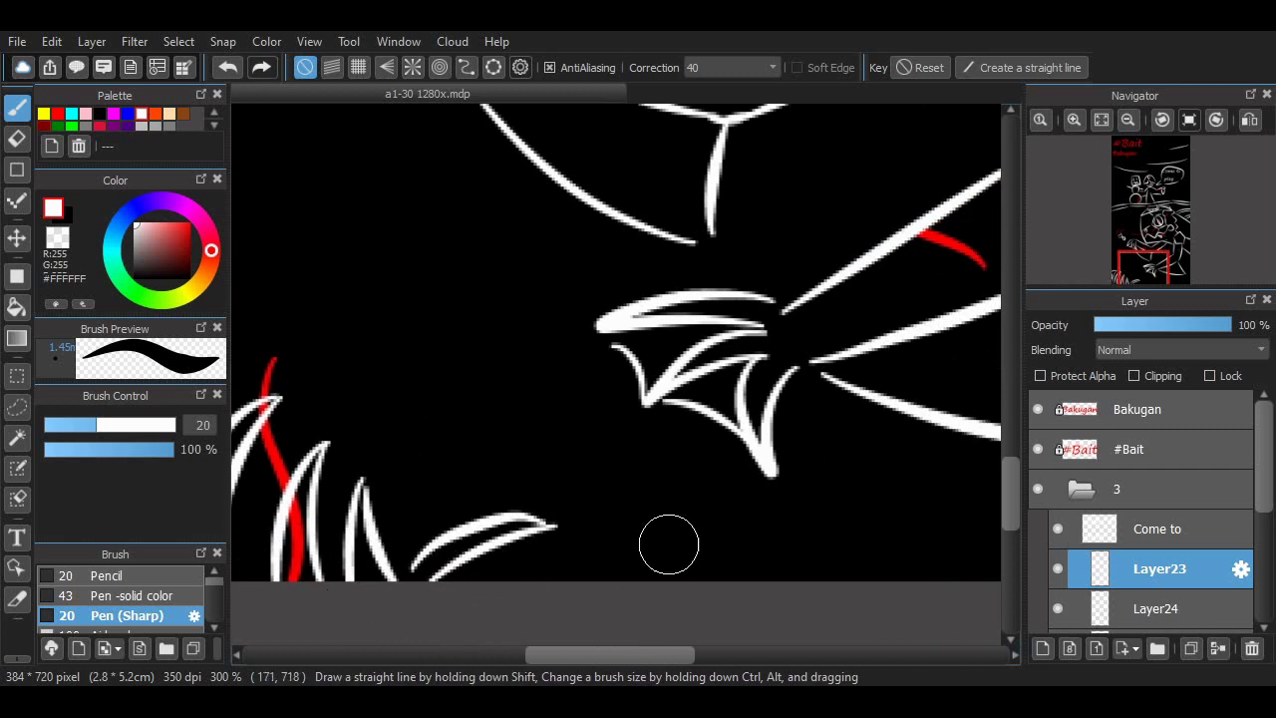
Paint a second wavy red strand on Layer24 between the seaweed clump's last two blades, replacing the first attempt
{"action": "left_click", "coordinate": [1156, 608]}
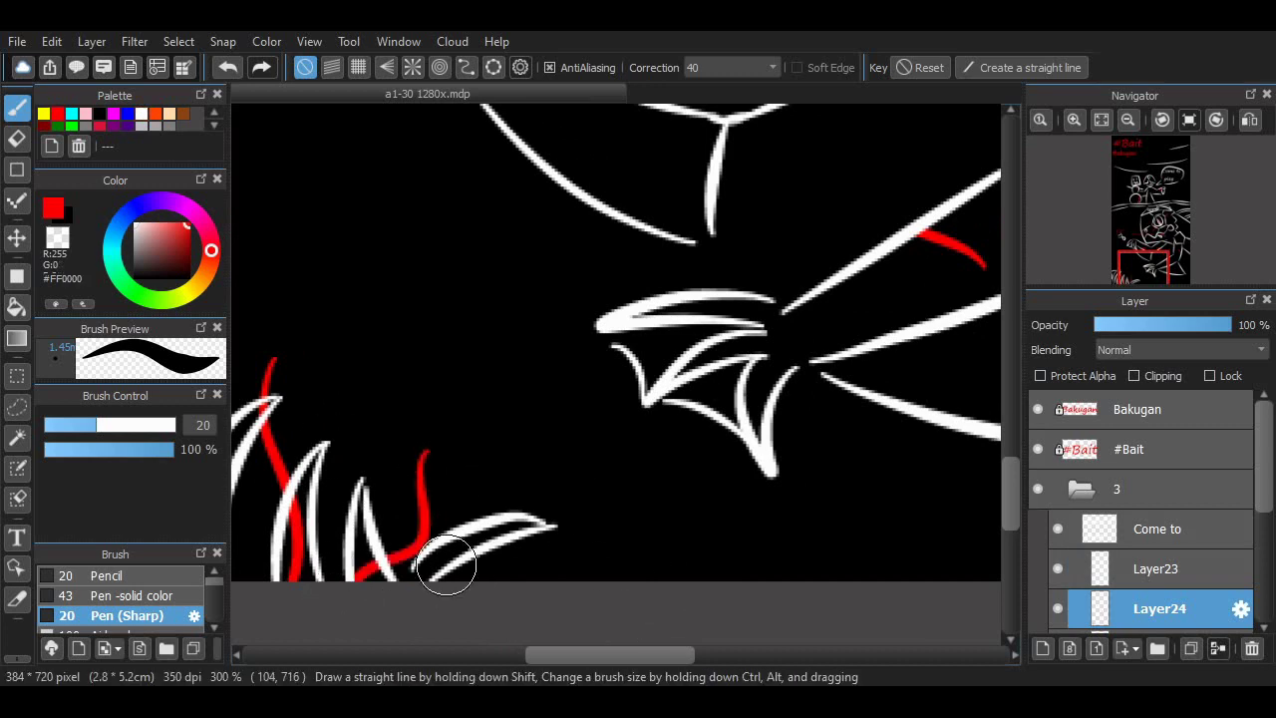
{"action": "key", "text": "ctrl+z"}
{"action": "scroll", "coordinate": [786, 465], "scroll_direction": "left", "scroll_amount": 3}
{"action": "left_click_drag", "start_coordinate": [514, 569], "coordinate": [578, 456]}
{"action": "scroll", "coordinate": [578, 456], "scroll_direction": "up", "scroll_amount": 2}
{"action": "scroll", "coordinate": [977, 439], "scroll_direction": "up", "scroll_amount": 10}
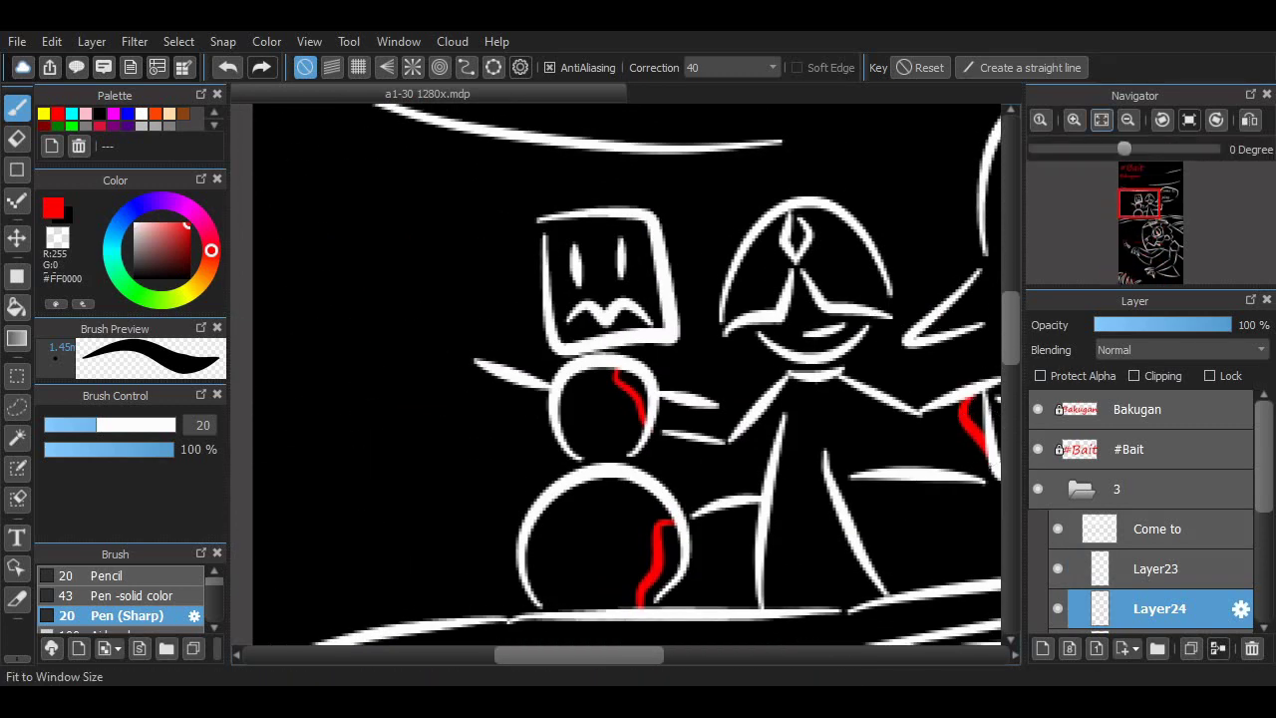
Make the 'Come to play' text slightly smaller and move it to the middle of the speech bubble
{"action": "left_click", "coordinate": [1102, 120]}
{"action": "scroll", "coordinate": [689, 321], "scroll_direction": "up", "scroll_amount": 3}
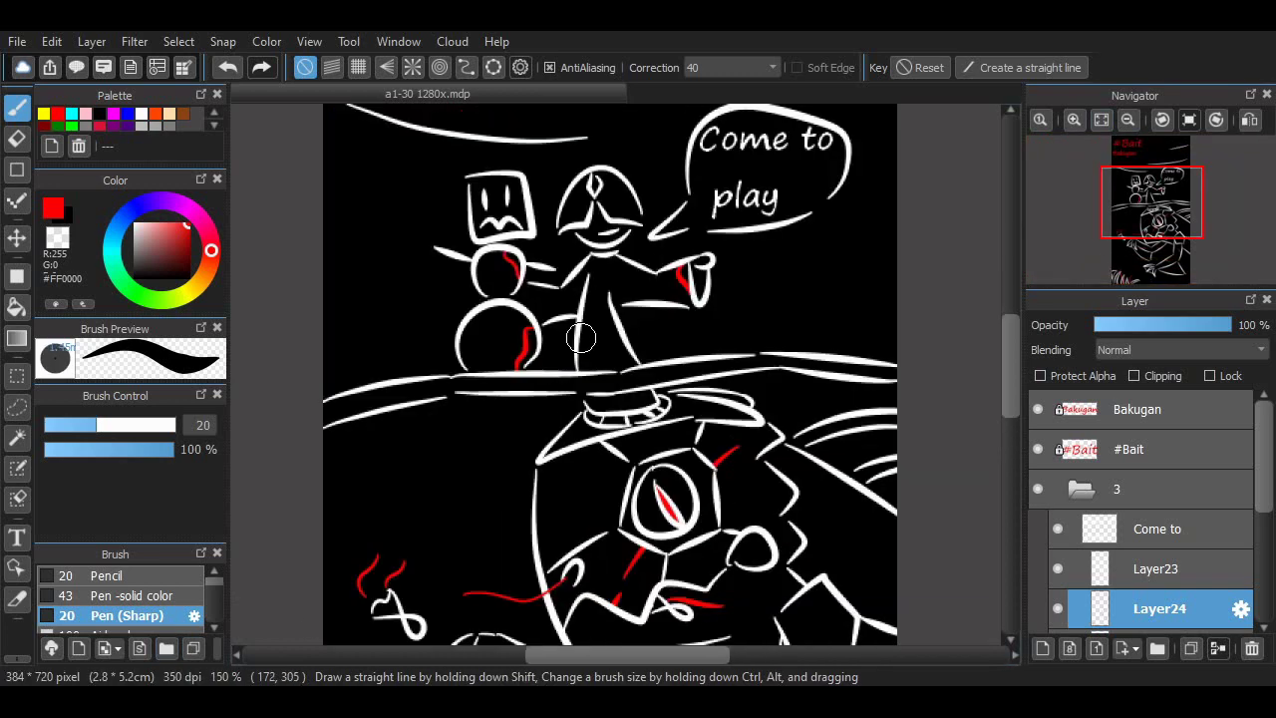
{"action": "left_click", "coordinate": [1156, 528]}
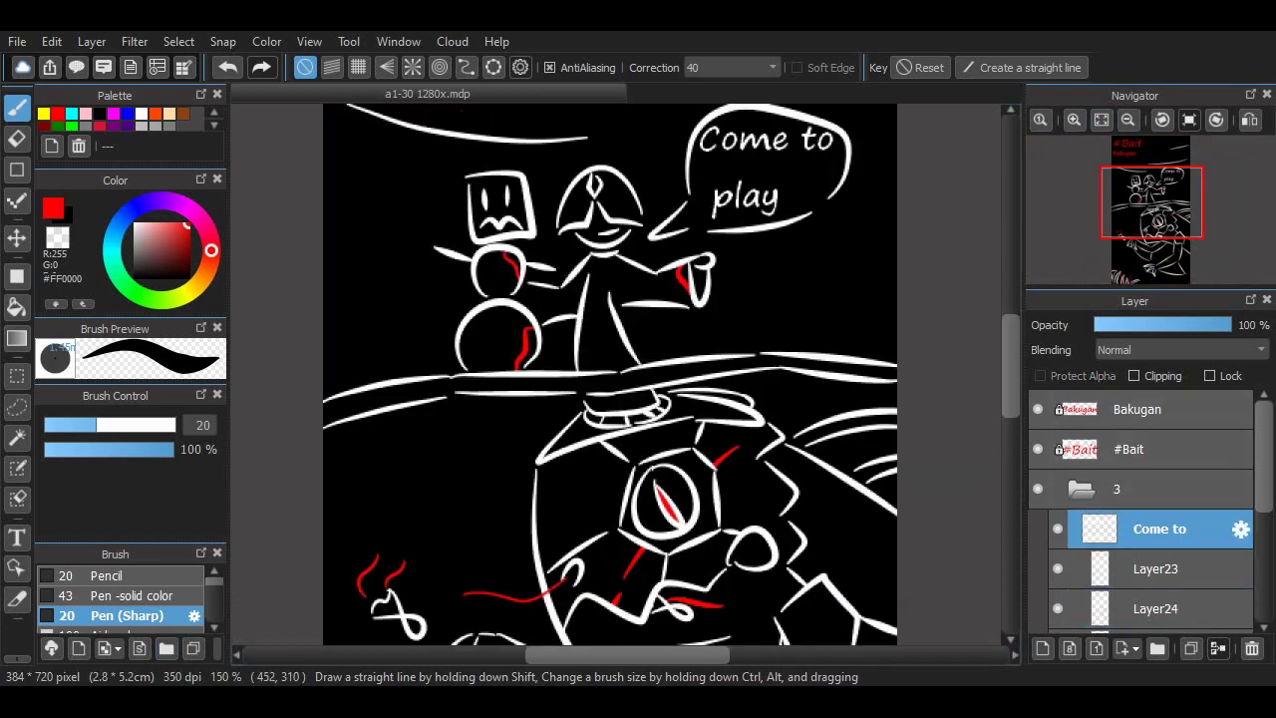
{"action": "key", "text": "ctrl+z"}
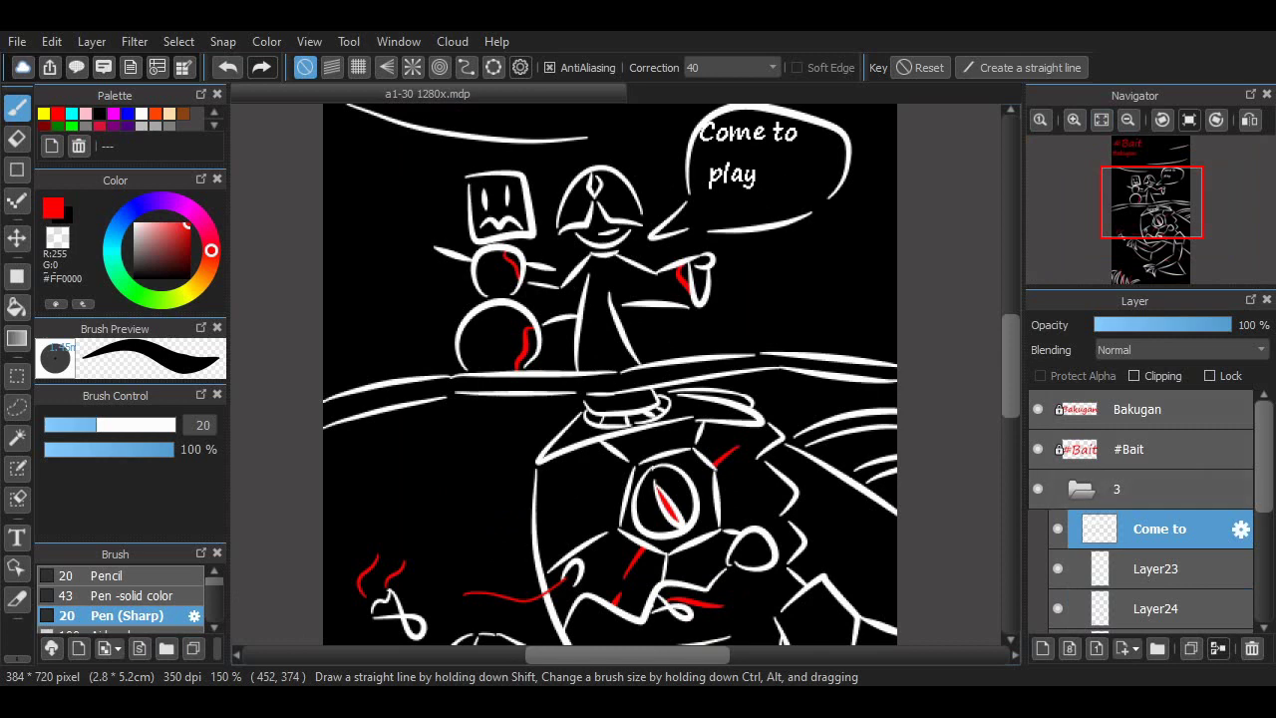
{"action": "key", "text": "ctrl+y"}
{"action": "key", "text": "v"}
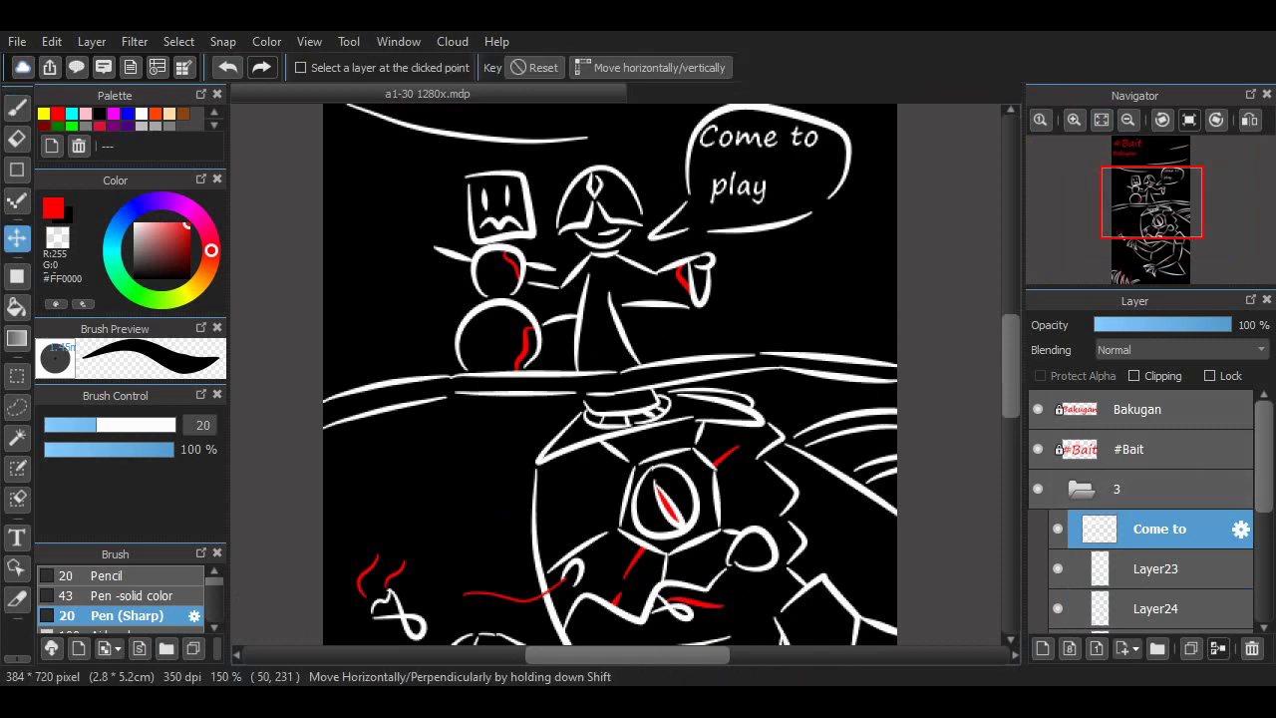
{"action": "scroll", "coordinate": [908, 346], "scroll_direction": "up", "scroll_amount": 5}
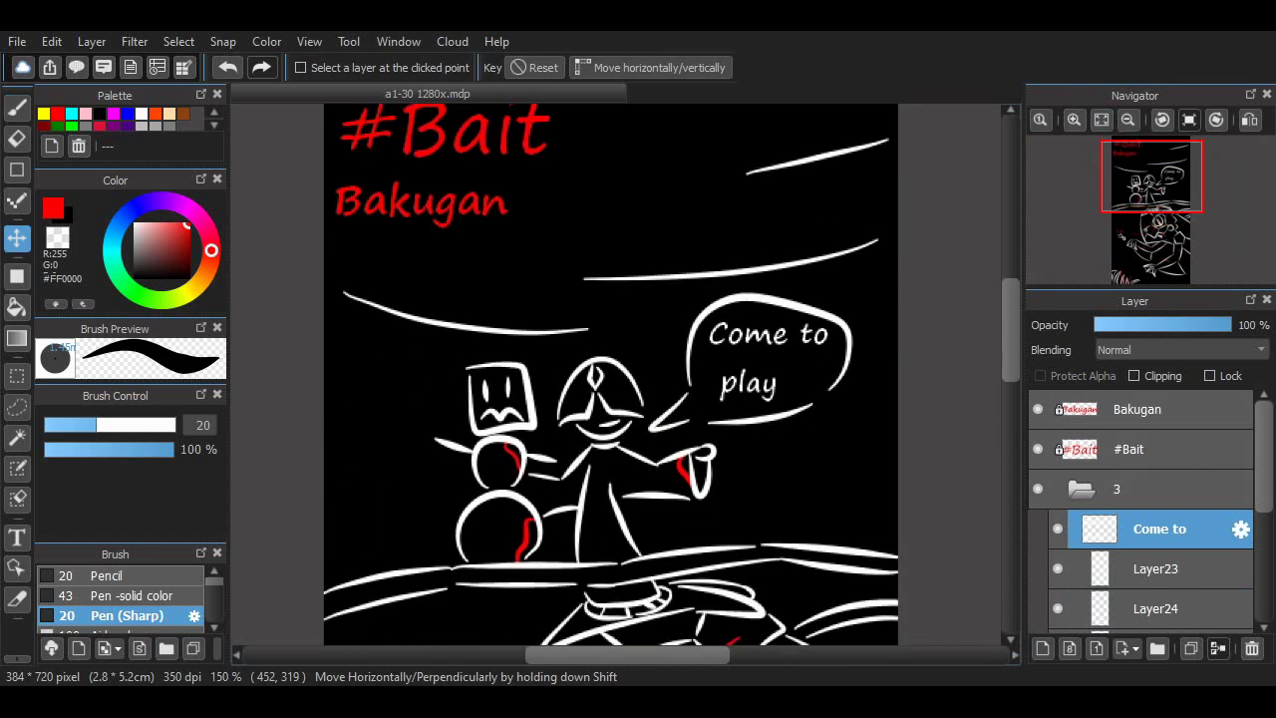
Change the red subtitle under the '#Bait' title to 'Bakugan ?'
{"action": "scroll", "coordinate": [610, 375], "scroll_direction": "down", "scroll_amount": 5}
{"action": "scroll", "coordinate": [610, 374], "scroll_direction": "up", "scroll_amount": 6}
{"action": "left_click", "coordinate": [1137, 409]}
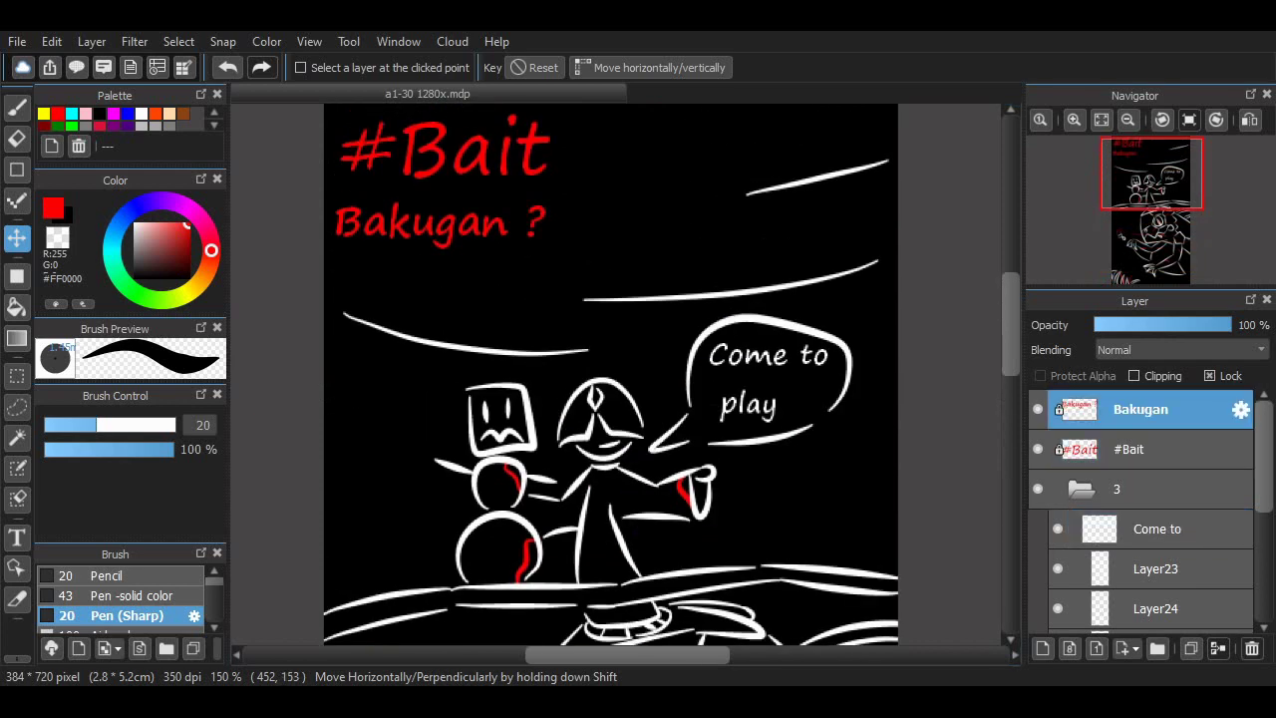
{"action": "scroll", "coordinate": [610, 375], "scroll_direction": "down", "scroll_amount": 5}
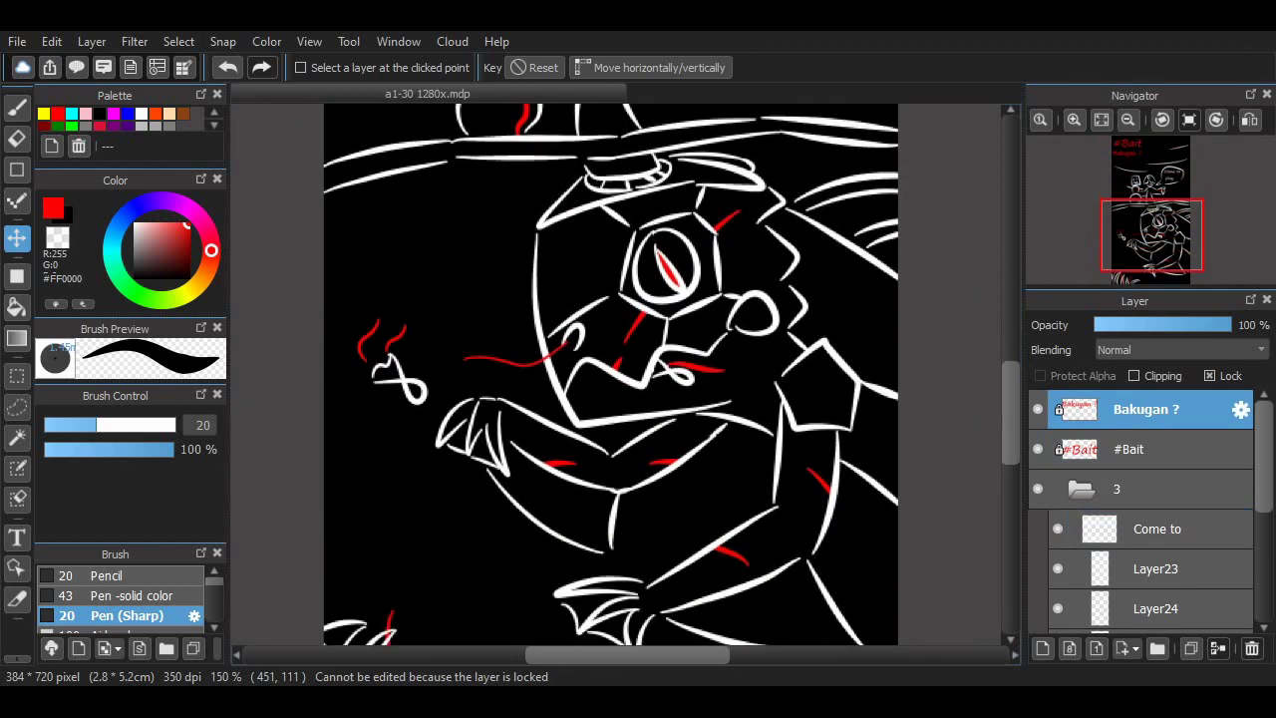
{"action": "scroll", "coordinate": [611, 375], "scroll_direction": "down", "scroll_amount": 1}
{"action": "scroll", "coordinate": [610, 375], "scroll_direction": "up", "scroll_amount": 6}
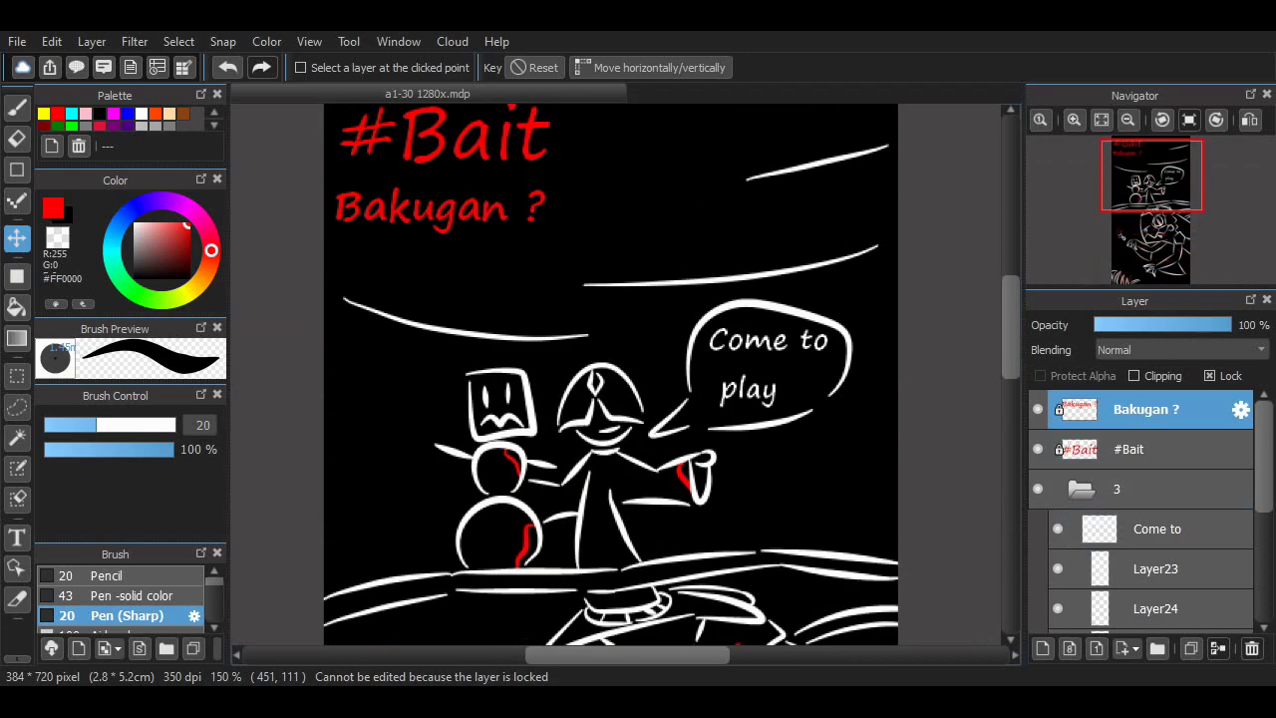
{"action": "scroll", "coordinate": [610, 375], "scroll_direction": "down", "scroll_amount": 5}
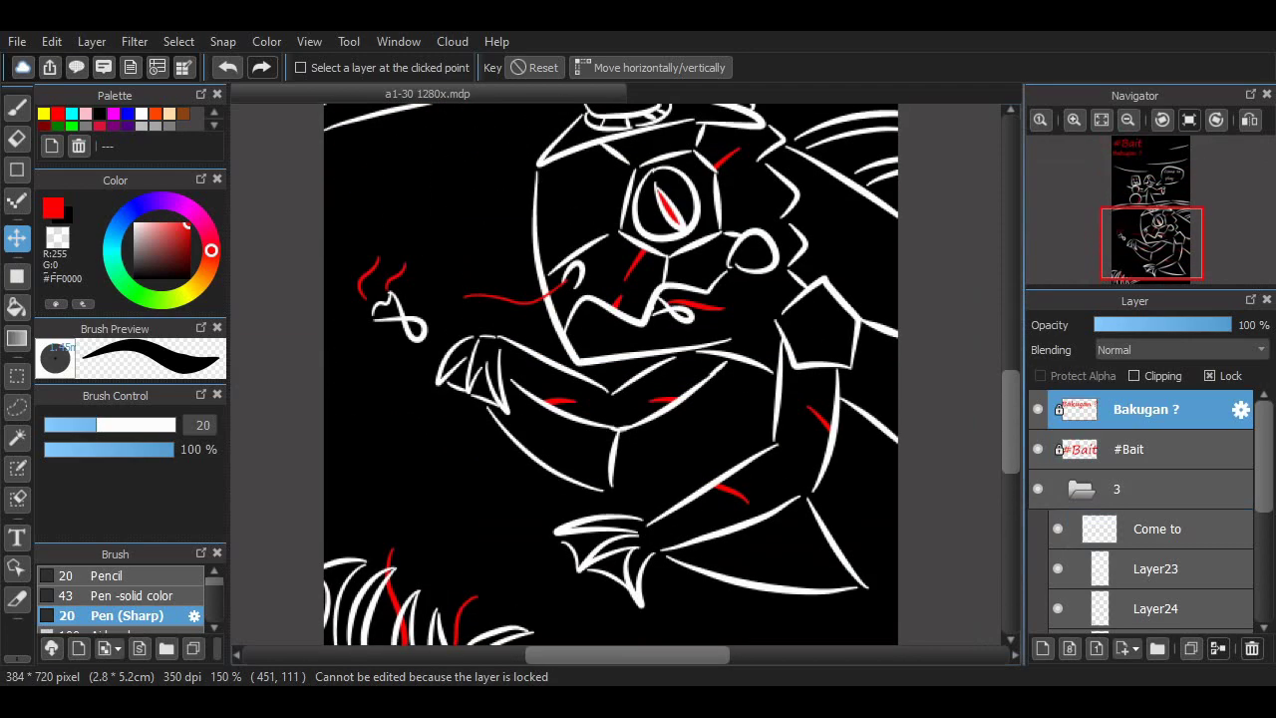
Ink angular white shell plates on Layer24 between the creature's spiky head edge, its shoulder pentagon and the back fin
{"action": "scroll", "coordinate": [611, 375], "scroll_direction": "up", "scroll_amount": 2}
{"action": "left_click", "coordinate": [141, 113]}
{"action": "left_click", "coordinate": [1156, 568]}
{"action": "left_click", "coordinate": [1159, 608]}
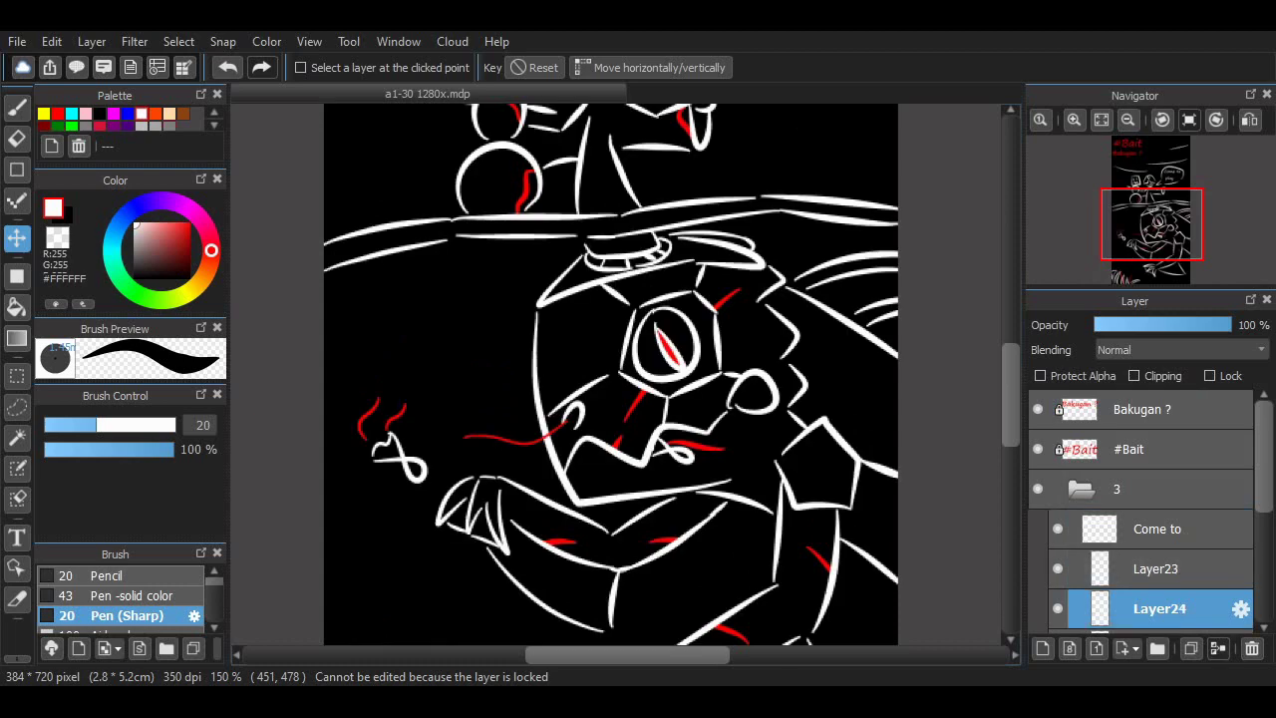
{"action": "scroll", "coordinate": [883, 553], "scroll_direction": "up", "scroll_amount": 2}
{"action": "scroll", "coordinate": [676, 392], "scroll_direction": "up", "scroll_amount": 3}
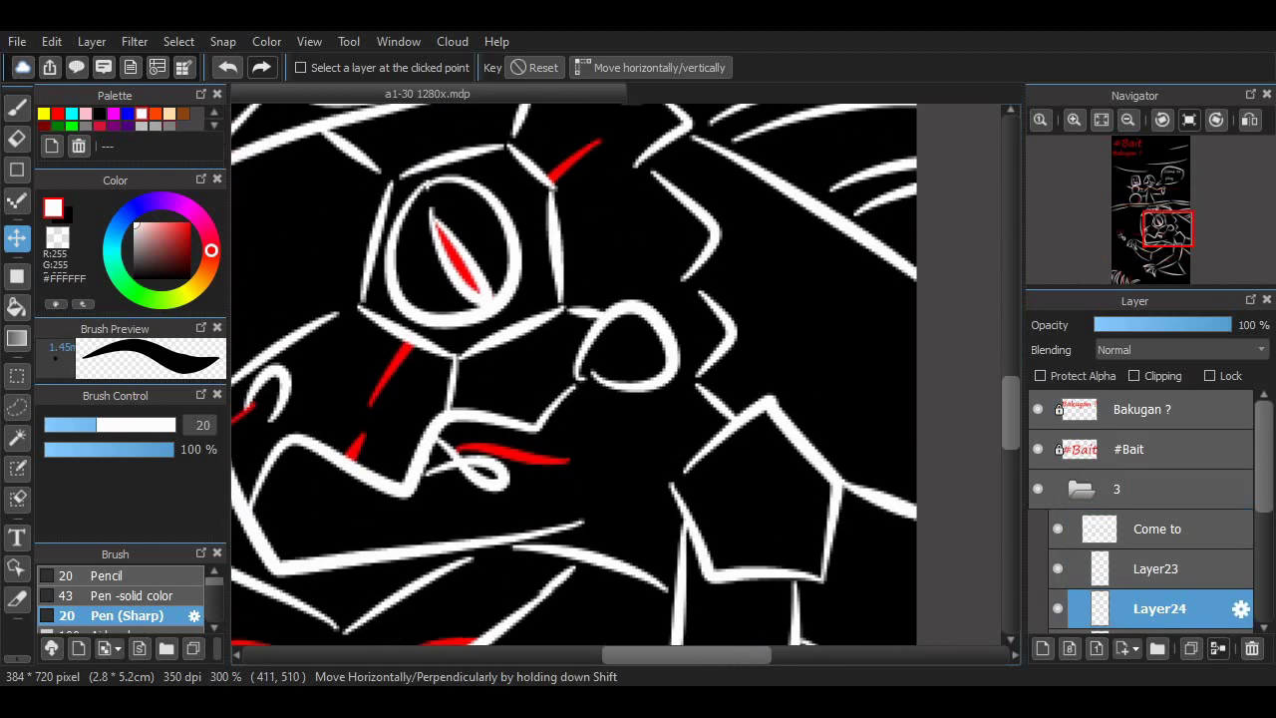
{"action": "key", "text": "b"}
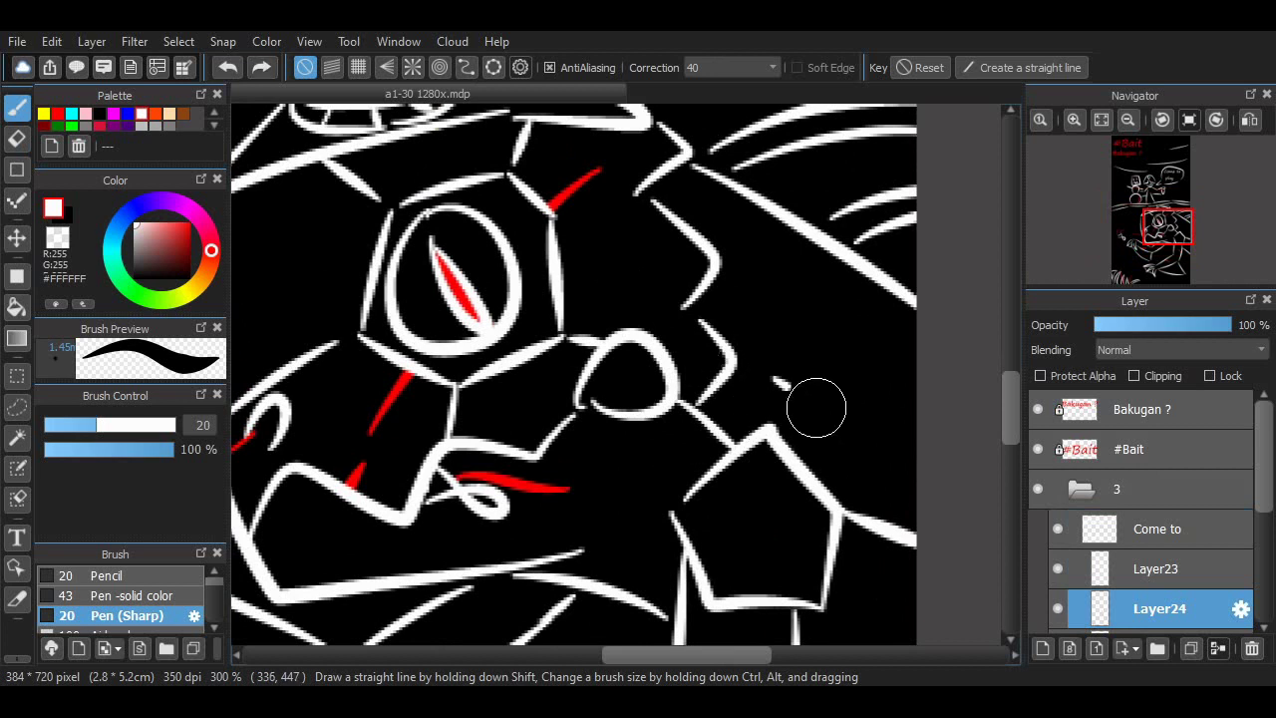
{"action": "left_click_drag", "start_coordinate": [816, 407], "coordinate": [843, 494]}
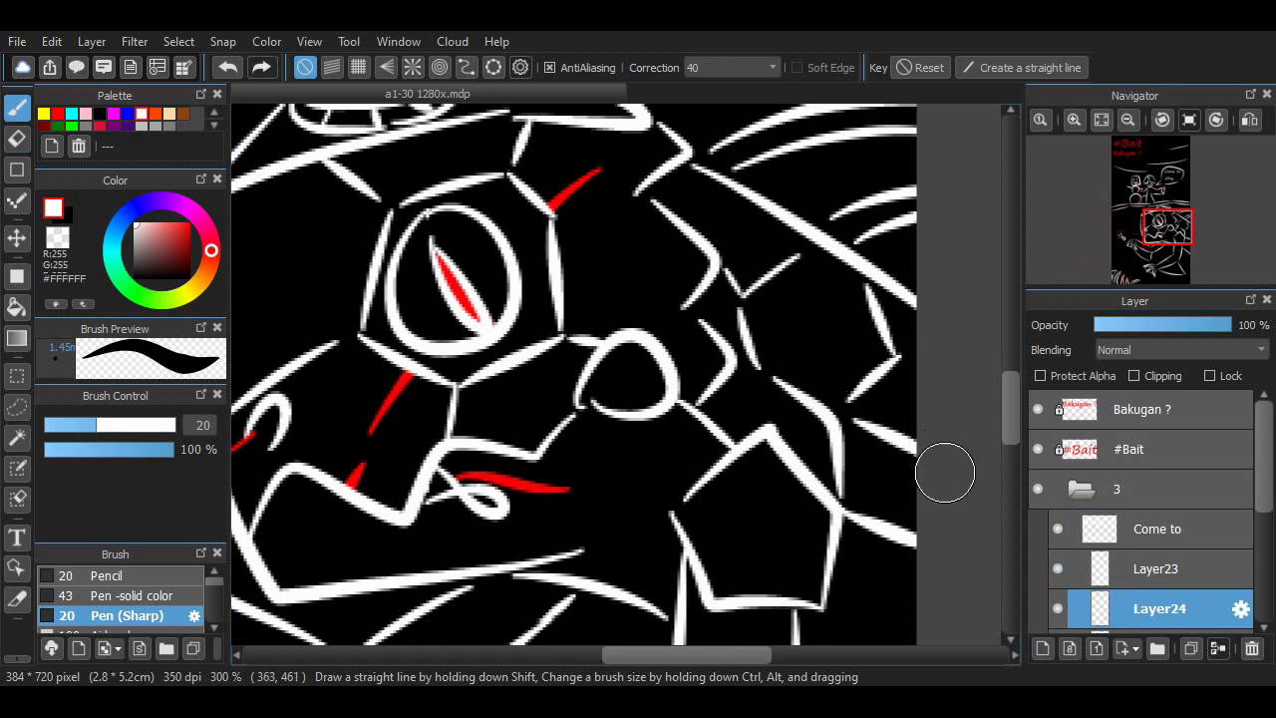
{"action": "key", "text": "ctrl+z"}
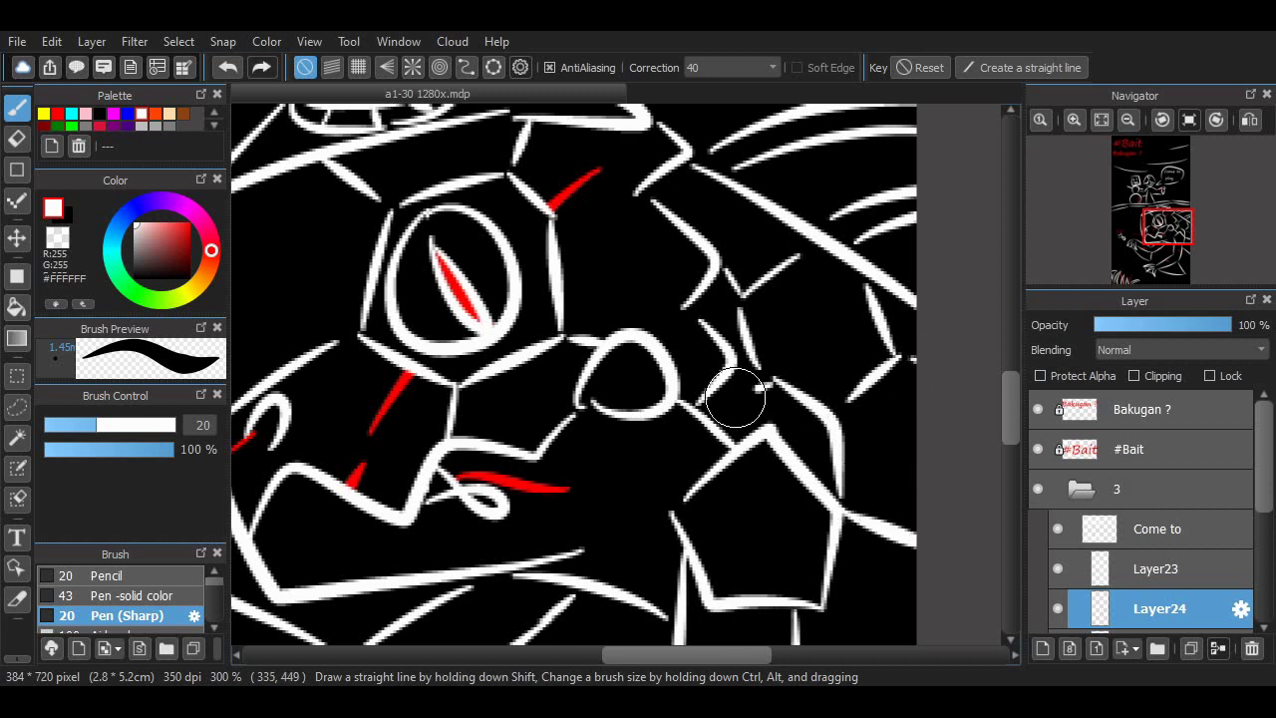
Try a small diamond-shaped white plate on the front edge of the creature's head, and erase it
{"action": "scroll", "coordinate": [676, 634], "scroll_direction": "left", "scroll_amount": 5}
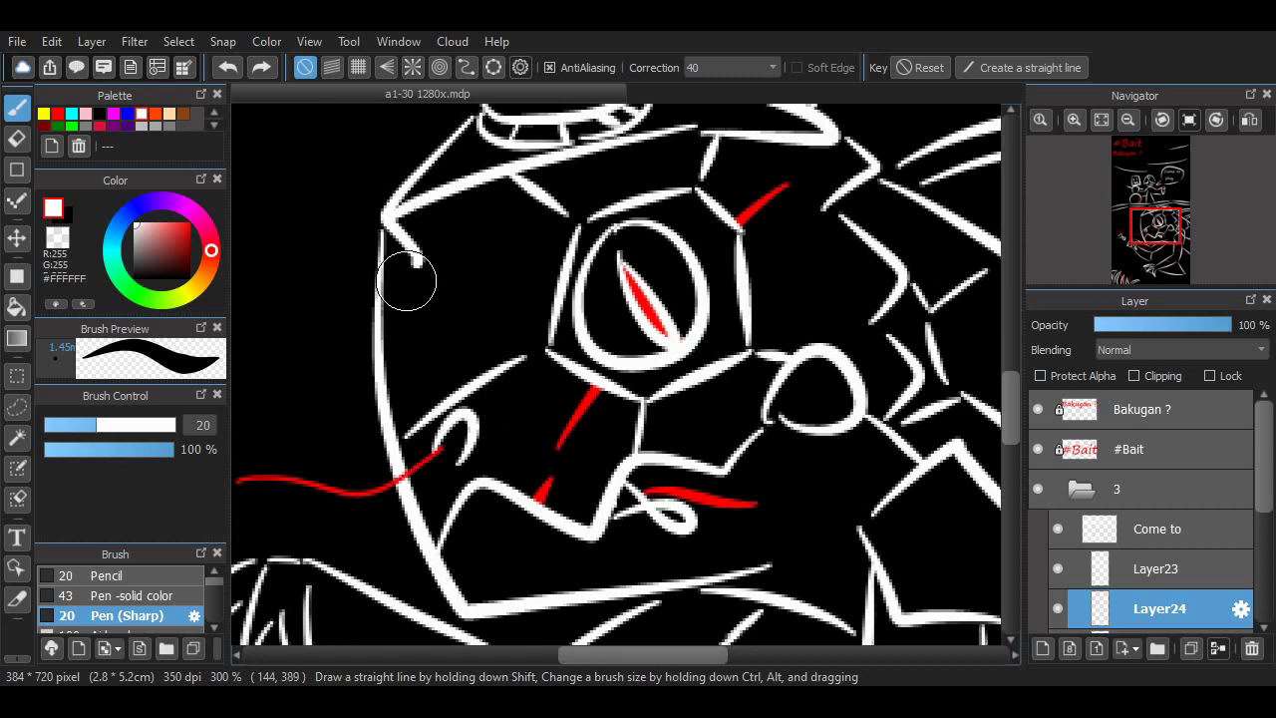
{"action": "mouse_move", "coordinate": [407, 281]}
{"action": "left_mouse_down"}
{"action": "mouse_move", "coordinate": [361, 330]}
{"action": "mouse_move", "coordinate": [376, 238]}
{"action": "mouse_move", "coordinate": [386, 319]}
{"action": "left_mouse_up"}
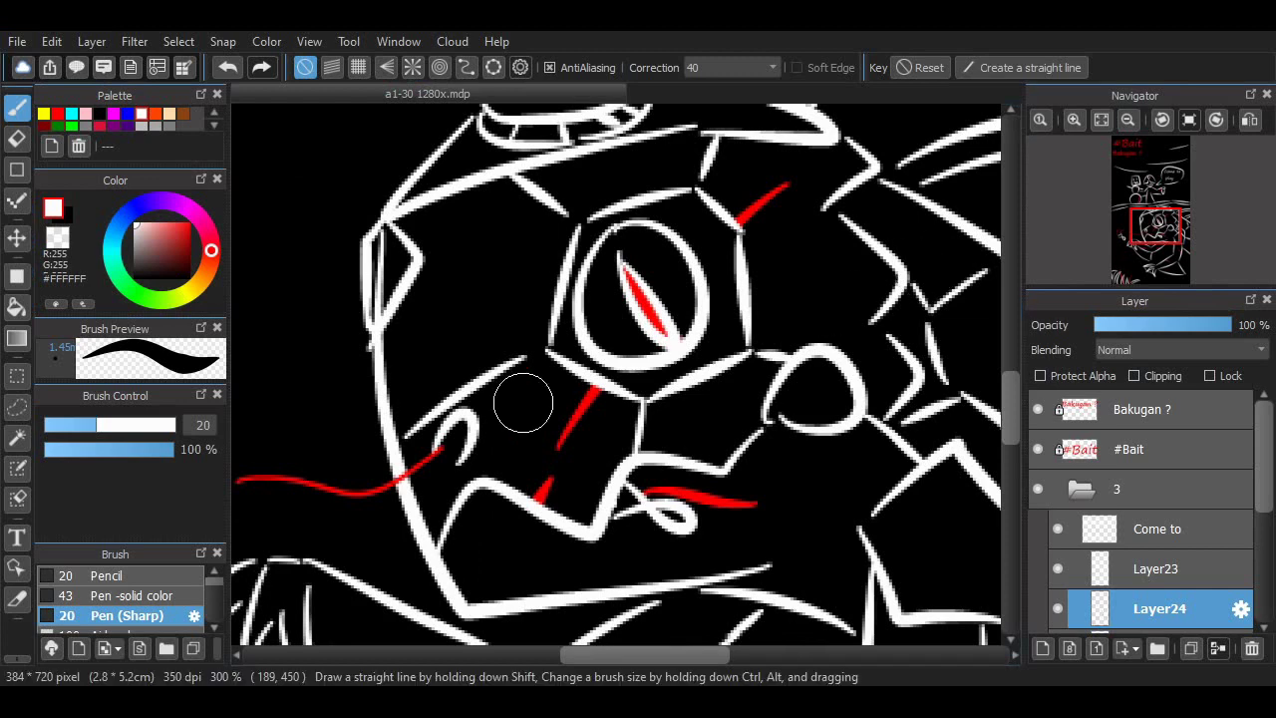
{"action": "scroll", "coordinate": [333, 322], "scroll_direction": "down", "scroll_amount": 1}
{"action": "scroll", "coordinate": [333, 322], "scroll_direction": "up", "scroll_amount": 3}
{"action": "scroll", "coordinate": [940, 286], "scroll_direction": "down", "scroll_amount": 2}
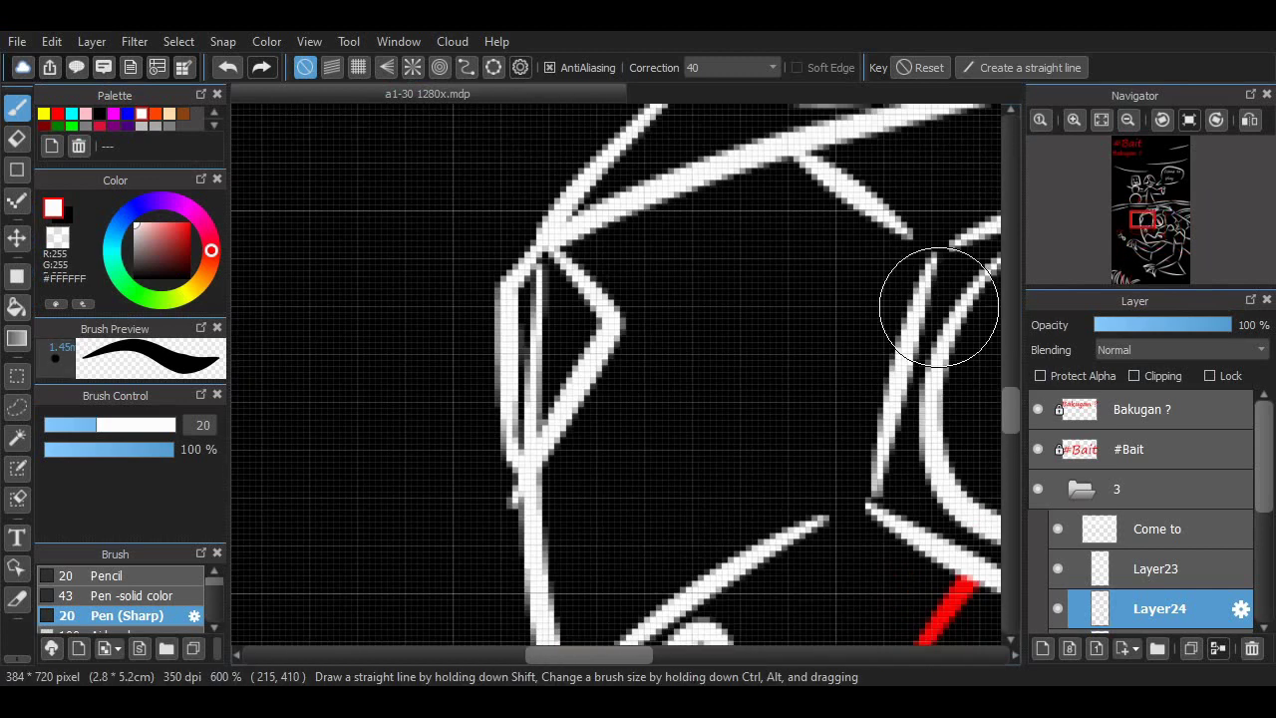
{"action": "left_click", "coordinate": [16, 138]}
{"action": "mouse_move", "coordinate": [603, 312]}
{"action": "left_mouse_down"}
{"action": "mouse_move", "coordinate": [544, 397]}
{"action": "mouse_move", "coordinate": [541, 442]}
{"action": "left_mouse_up"}
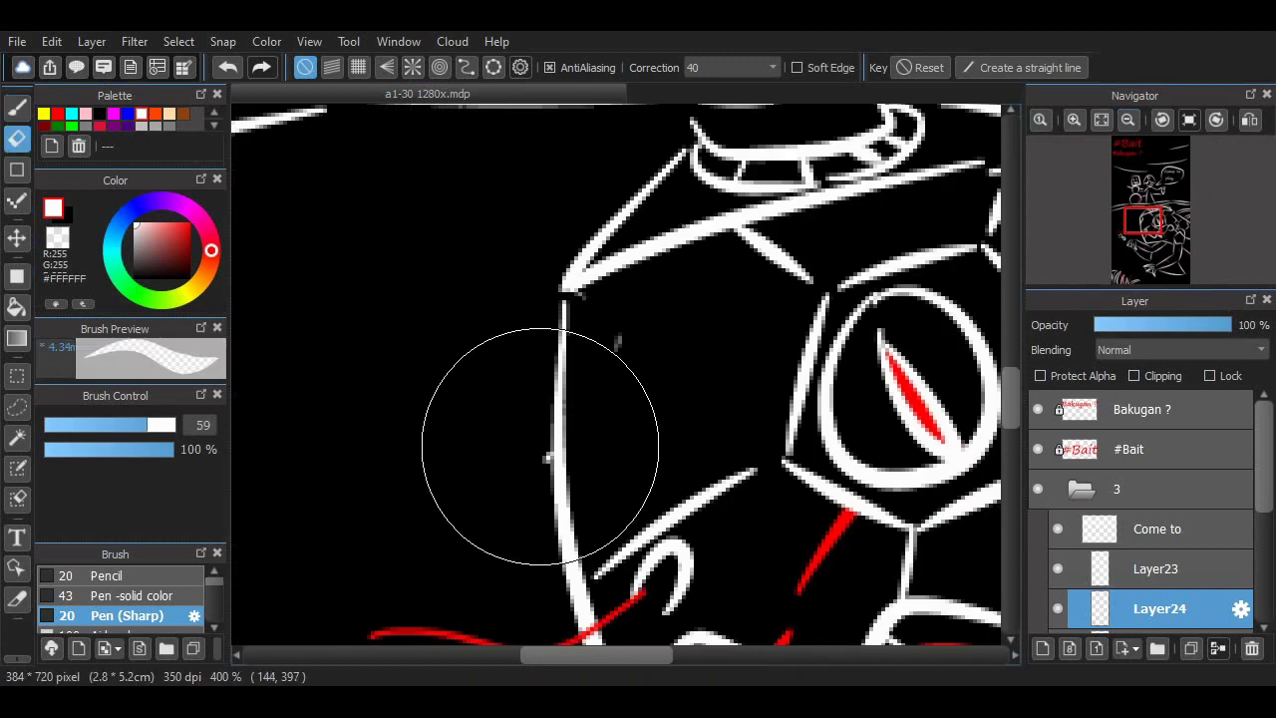
On Layer23, erase the upper front outline of the creature's head and try redrawing it with angular plates
{"action": "left_click", "coordinate": [1160, 569]}
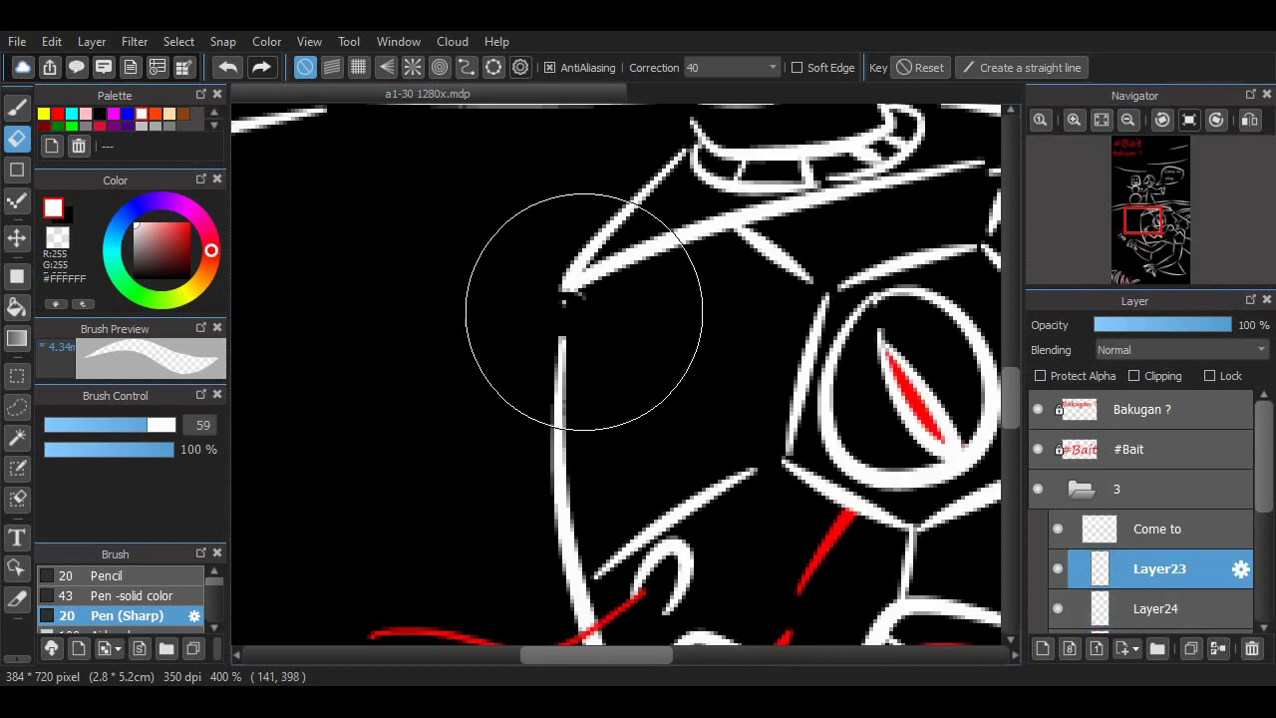
{"action": "mouse_move", "coordinate": [565, 293]}
{"action": "left_mouse_down"}
{"action": "mouse_move", "coordinate": [564, 365]}
{"action": "mouse_move", "coordinate": [521, 385]}
{"action": "left_mouse_up"}
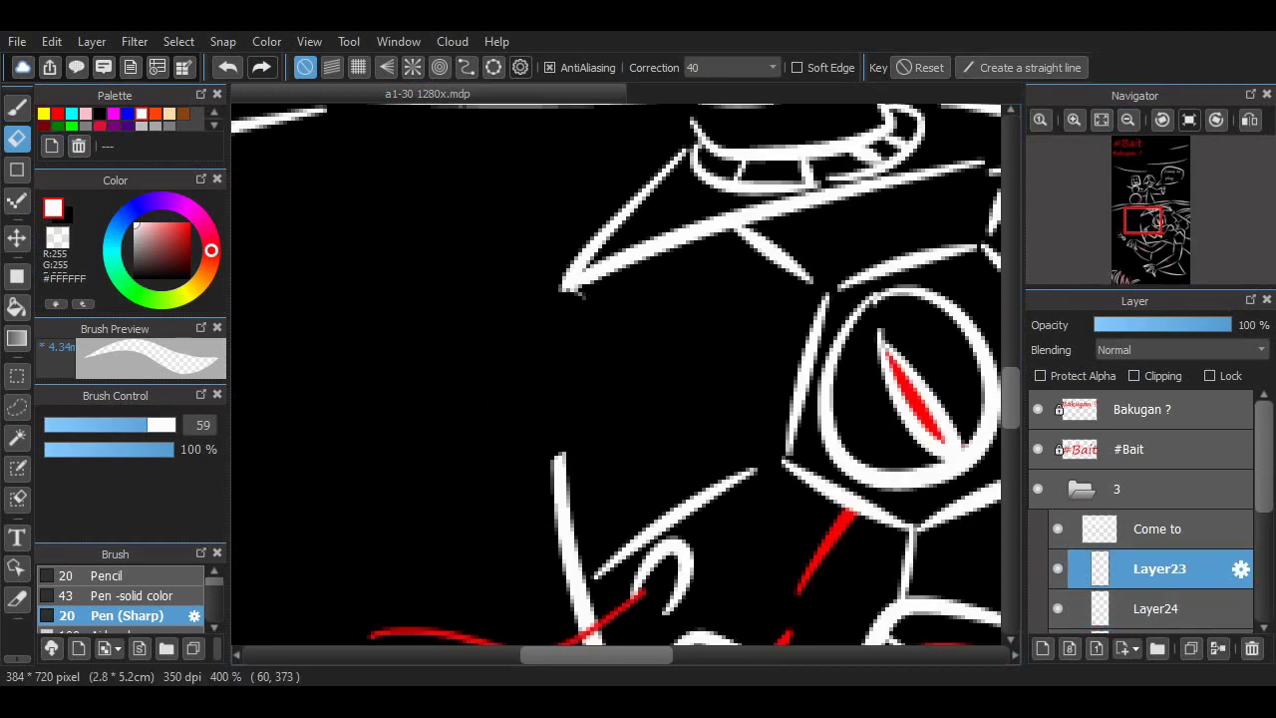
{"action": "key", "text": "b"}
{"action": "mouse_move", "coordinate": [570, 297]}
{"action": "left_mouse_down"}
{"action": "mouse_move", "coordinate": [541, 450]}
{"action": "mouse_move", "coordinate": [565, 365]}
{"action": "mouse_move", "coordinate": [583, 387]}
{"action": "mouse_move", "coordinate": [568, 435]}
{"action": "mouse_move", "coordinate": [660, 365]}
{"action": "left_mouse_up"}
{"action": "key", "text": "ctrl+z"}
{"action": "key", "text": "ctrl+z"}
{"action": "key", "text": "ctrl+z"}
{"action": "left_click_drag", "start_coordinate": [630, 280], "coordinate": [660, 361]}
{"action": "mouse_move", "coordinate": [574, 439]}
{"action": "left_mouse_down"}
{"action": "mouse_move", "coordinate": [698, 346]}
{"action": "mouse_move", "coordinate": [709, 240]}
{"action": "left_mouse_up"}
{"action": "key", "text": "ctrl+z"}
{"action": "scroll", "coordinate": [705, 338], "scroll_direction": "down", "scroll_amount": 3}
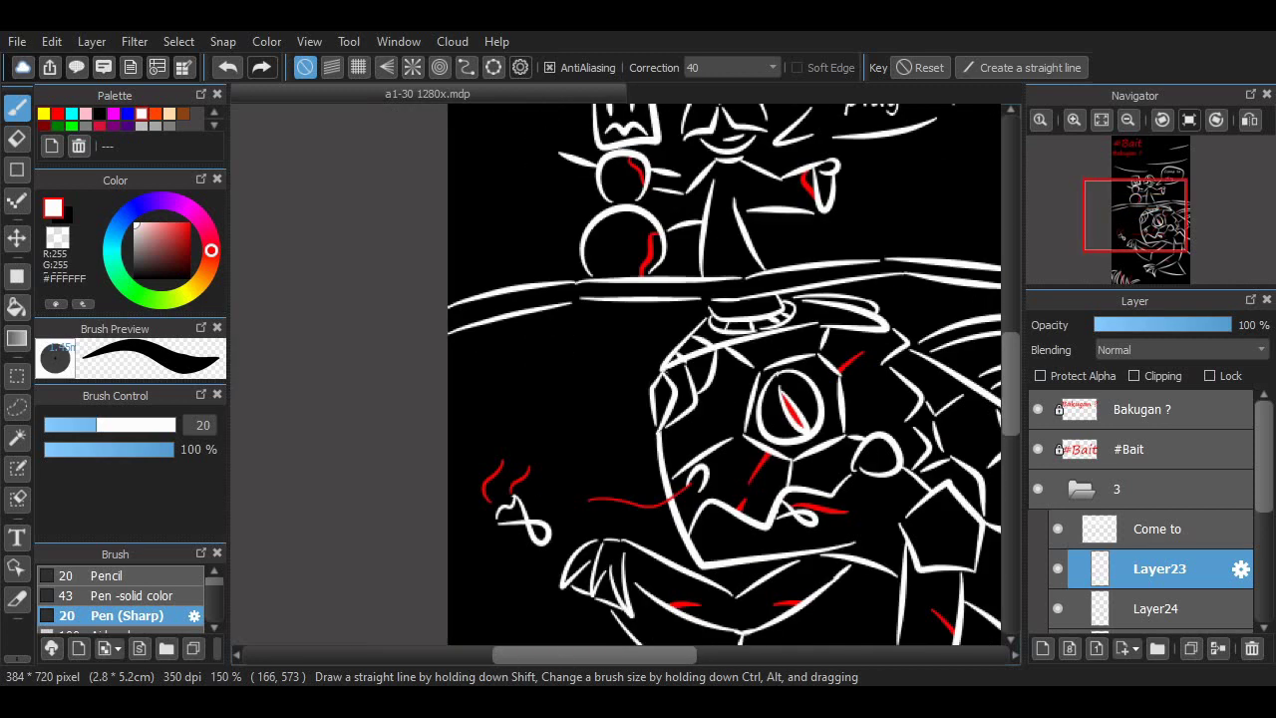
{"action": "scroll", "coordinate": [649, 459], "scroll_direction": "down", "scroll_amount": 3}
Ink a white scarf around the hooded figure's neck with wavy tails trailing above the outstretched arm
{"action": "scroll", "coordinate": [621, 329], "scroll_direction": "up", "scroll_amount": 8}
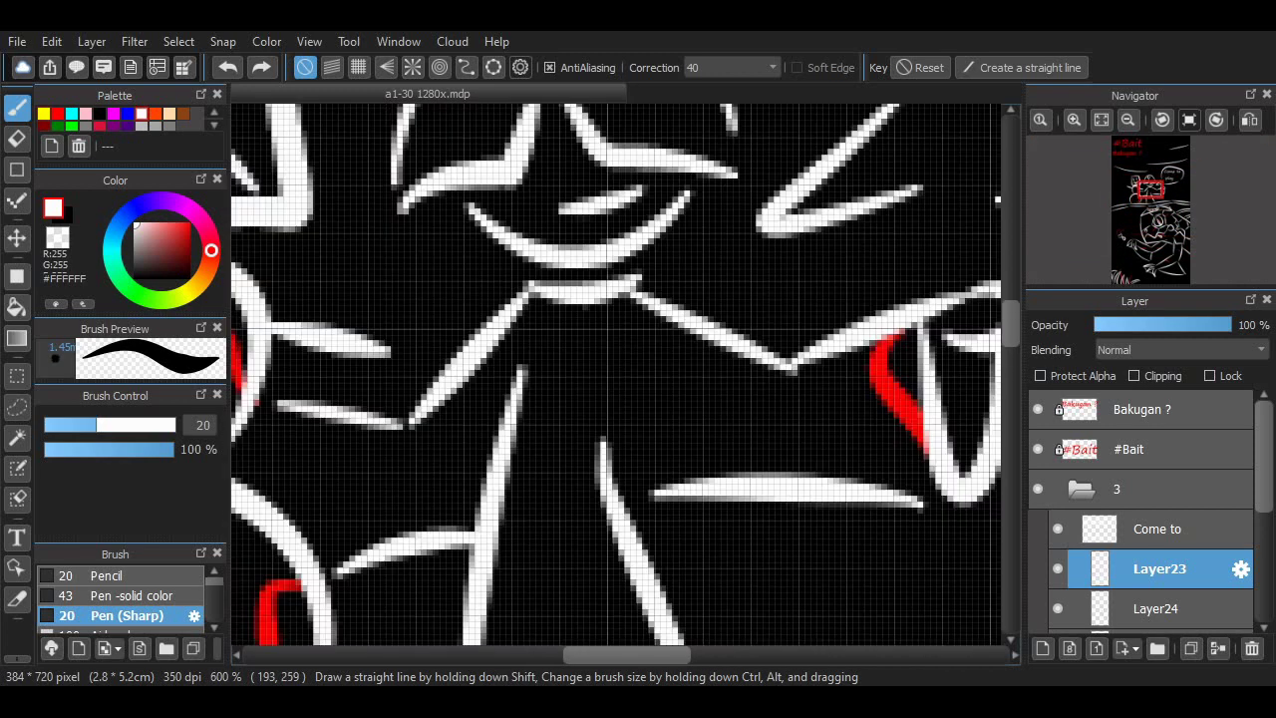
{"action": "scroll", "coordinate": [562, 382], "scroll_direction": "down", "scroll_amount": 2}
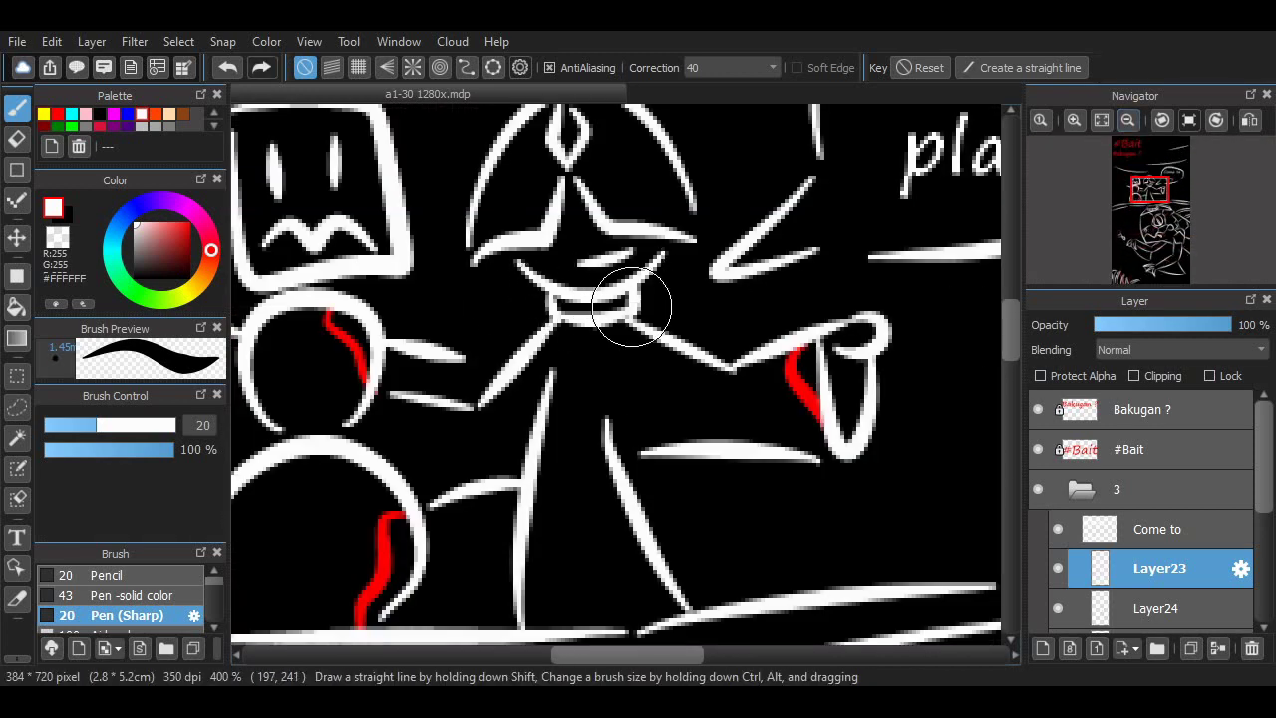
{"action": "mouse_move", "coordinate": [631, 308]}
{"action": "left_mouse_down"}
{"action": "mouse_move", "coordinate": [797, 319]}
{"action": "mouse_move", "coordinate": [650, 287]}
{"action": "mouse_move", "coordinate": [847, 271]}
{"action": "left_mouse_up"}
{"action": "key", "text": "ctrl+z"}
{"action": "left_click_drag", "start_coordinate": [618, 289], "coordinate": [822, 293]}
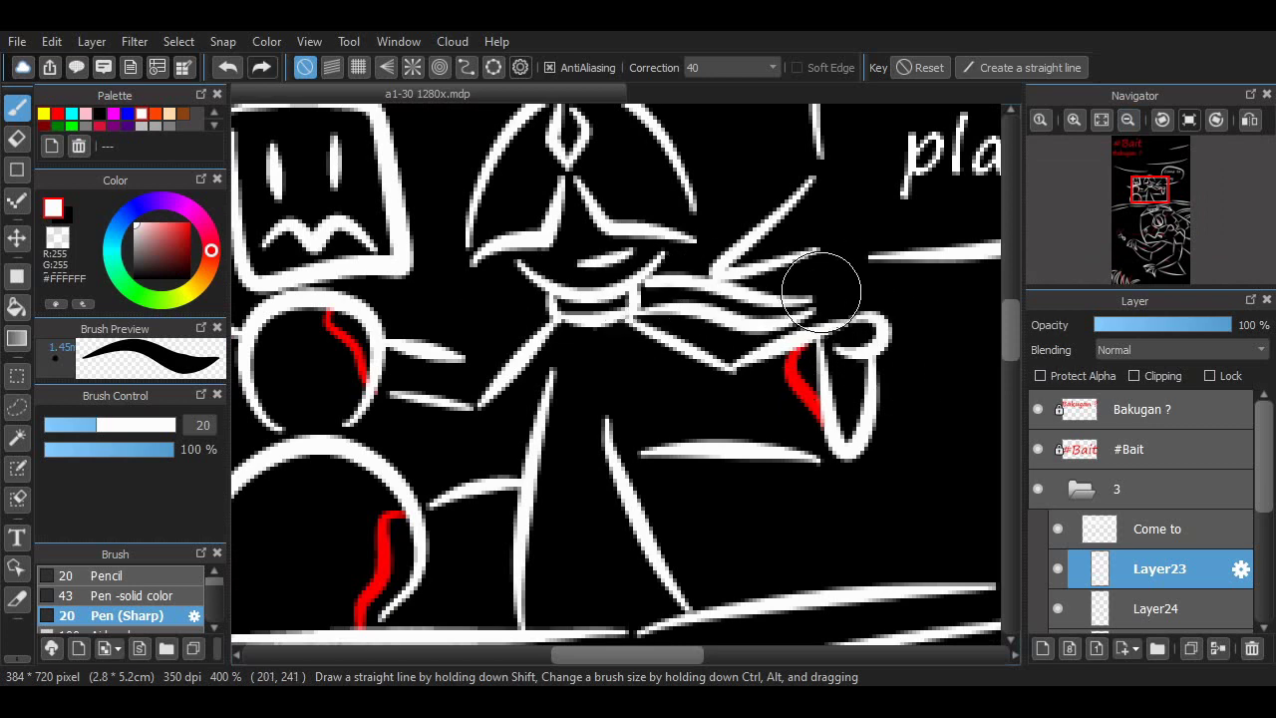
Try curved white strokes along the front of the creature's head, and undo them
{"action": "mouse_move", "coordinate": [1010, 329]}
{"action": "left_mouse_down"}
{"action": "mouse_move", "coordinate": [1010, 306]}
{"action": "mouse_move", "coordinate": [1010, 451]}
{"action": "left_mouse_up"}
{"action": "left_click_drag", "start_coordinate": [454, 355], "coordinate": [549, 232]}
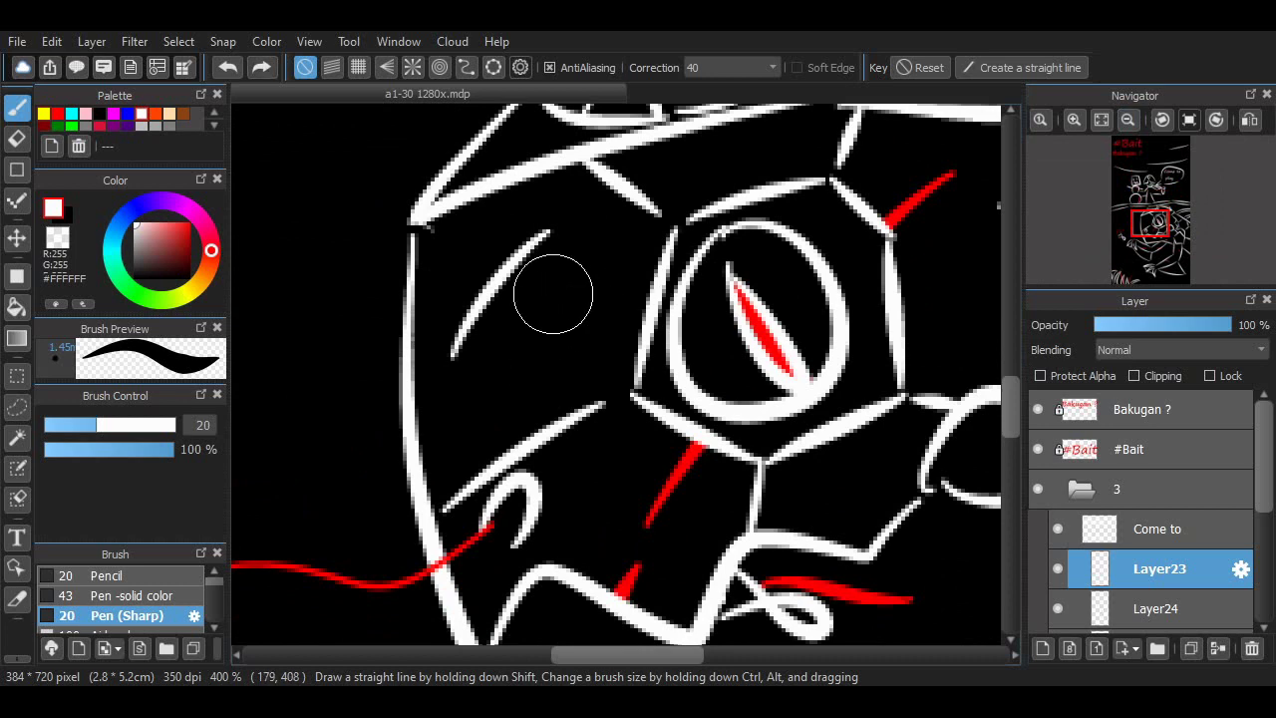
{"action": "key", "text": "ctrl+z"}
{"action": "left_click_drag", "start_coordinate": [456, 211], "coordinate": [398, 319]}
{"action": "key", "text": "ctrl+z"}
{"action": "key", "text": "ctrl+z"}
{"action": "mouse_move", "coordinate": [456, 211]}
{"action": "left_mouse_down"}
{"action": "mouse_move", "coordinate": [406, 314]}
{"action": "mouse_move", "coordinate": [512, 456]}
{"action": "left_mouse_up"}
{"action": "key", "text": "ctrl+z"}
{"action": "key", "text": "ctrl+z"}
Add a new layer directly beneath Layer24 and set up a linear gradient with blue #0000FF foreground and green background
{"action": "left_click", "coordinate": [1102, 120]}
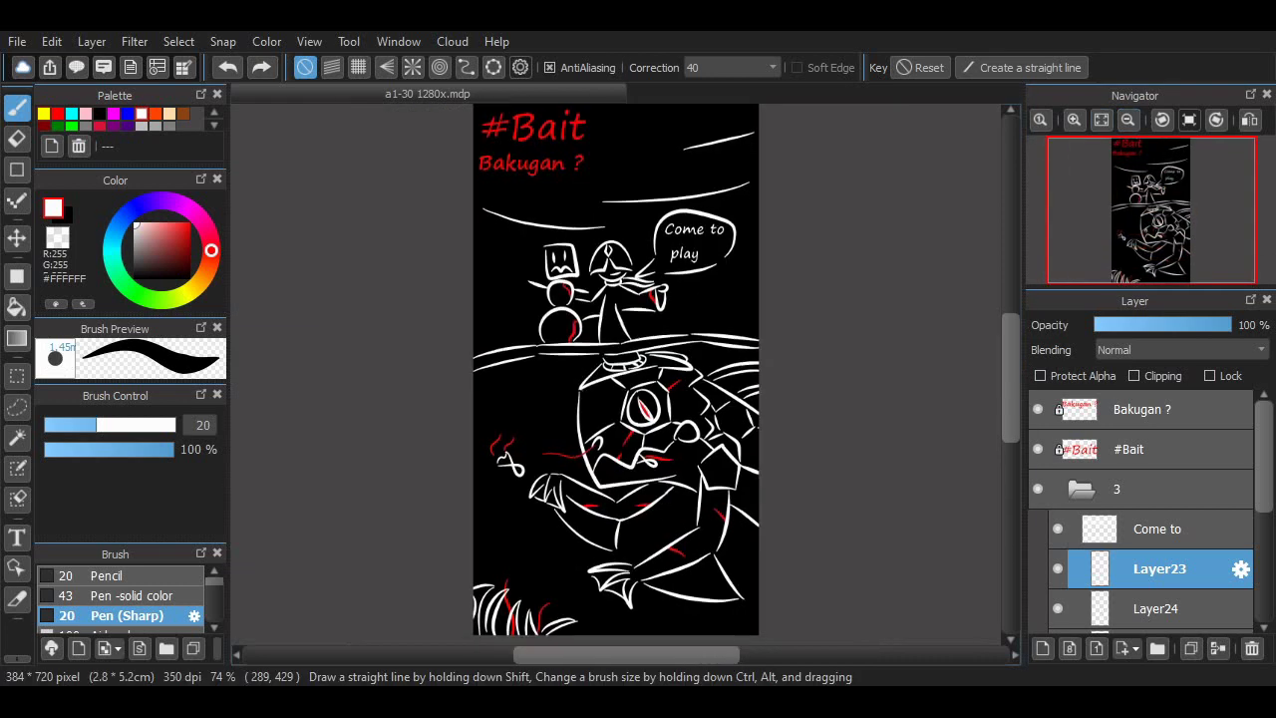
{"action": "left_click", "coordinate": [1074, 120]}
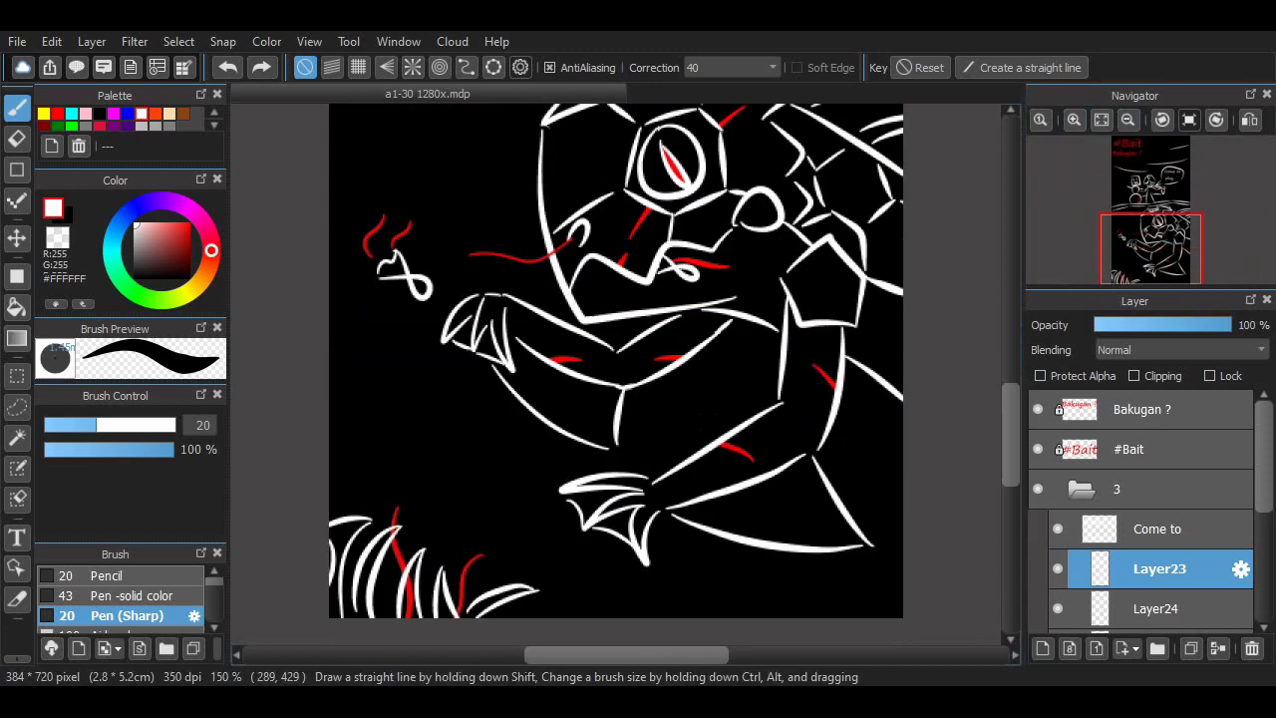
{"action": "scroll", "coordinate": [617, 375], "scroll_direction": "up", "scroll_amount": 5}
{"action": "scroll", "coordinate": [616, 375], "scroll_direction": "down", "scroll_amount": 1}
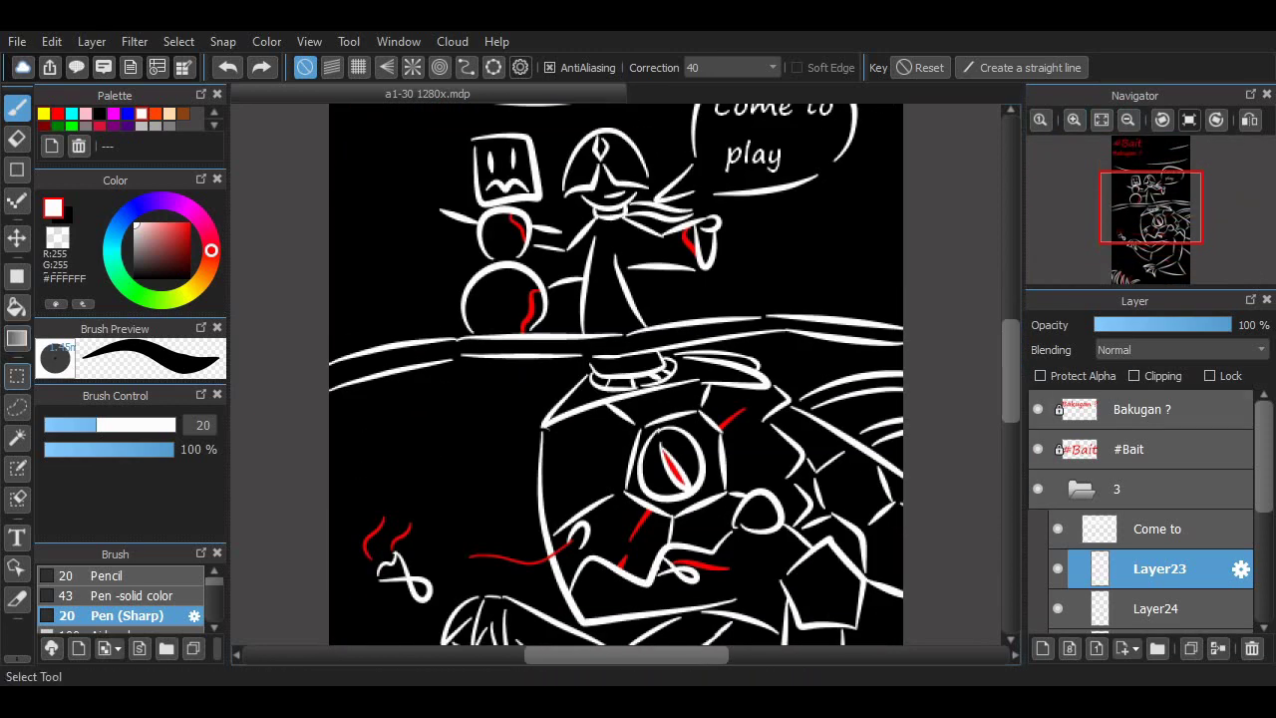
{"action": "left_click", "coordinate": [16, 338]}
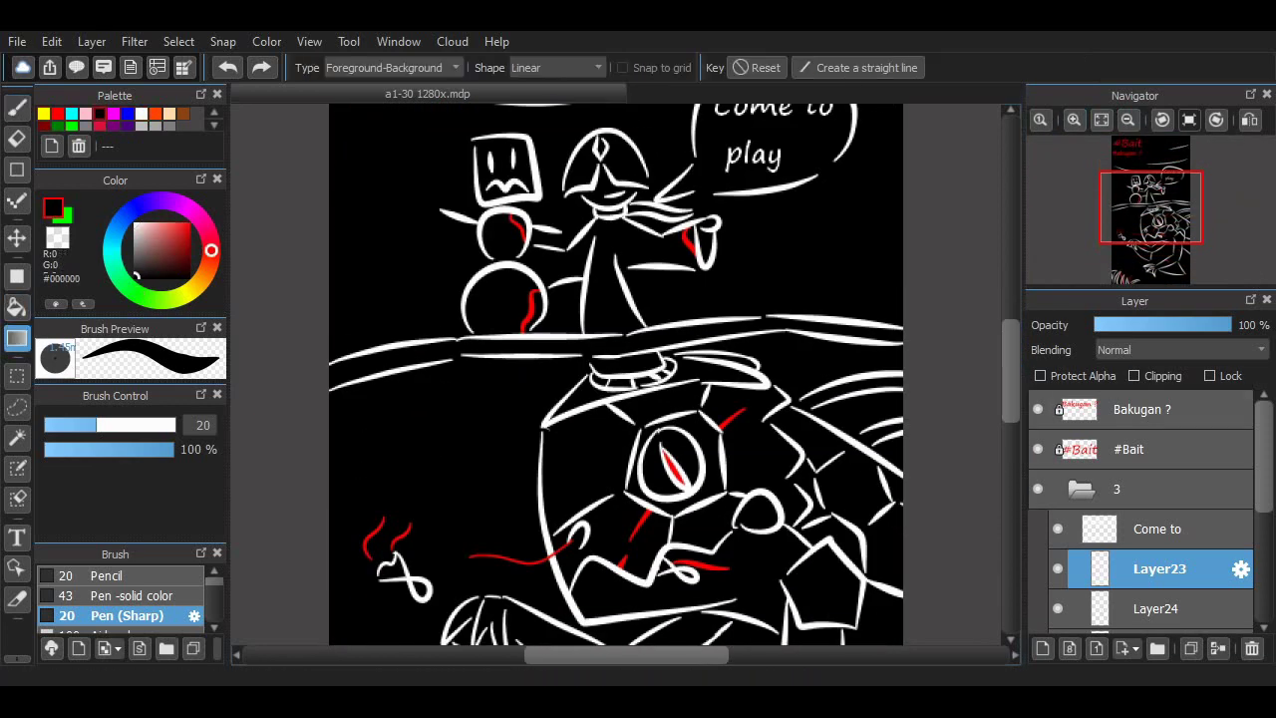
{"action": "scroll", "coordinate": [1142, 519], "scroll_direction": "down", "scroll_amount": 1}
{"action": "left_click", "coordinate": [1043, 648]}
{"action": "left_click_drag", "start_coordinate": [1157, 519], "coordinate": [1156, 598]}
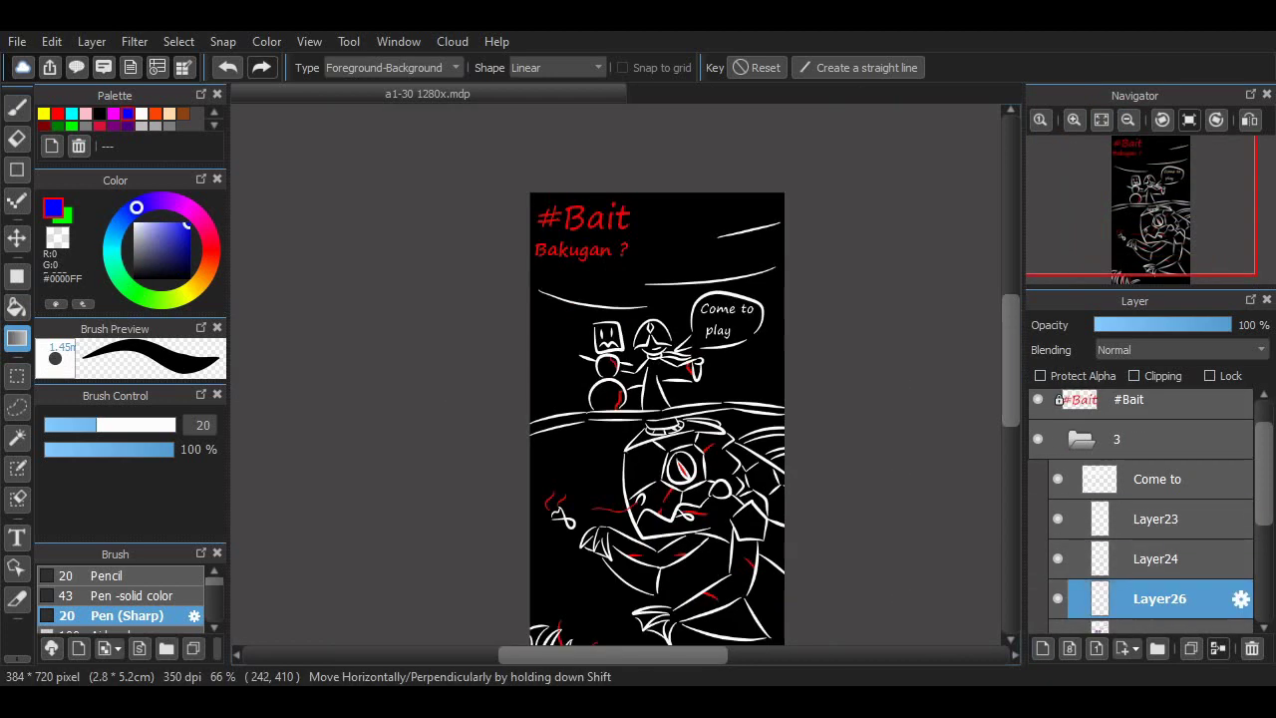
Fill the new layer with a gradient from green above to blue below, and lower its opacity to 30%
{"action": "left_click_drag", "start_coordinate": [658, 429], "coordinate": [658, 479]}
{"action": "left_click_drag", "start_coordinate": [676, 543], "coordinate": [676, 472]}
{"action": "scroll", "coordinate": [686, 502], "scroll_direction": "up", "scroll_amount": 2}
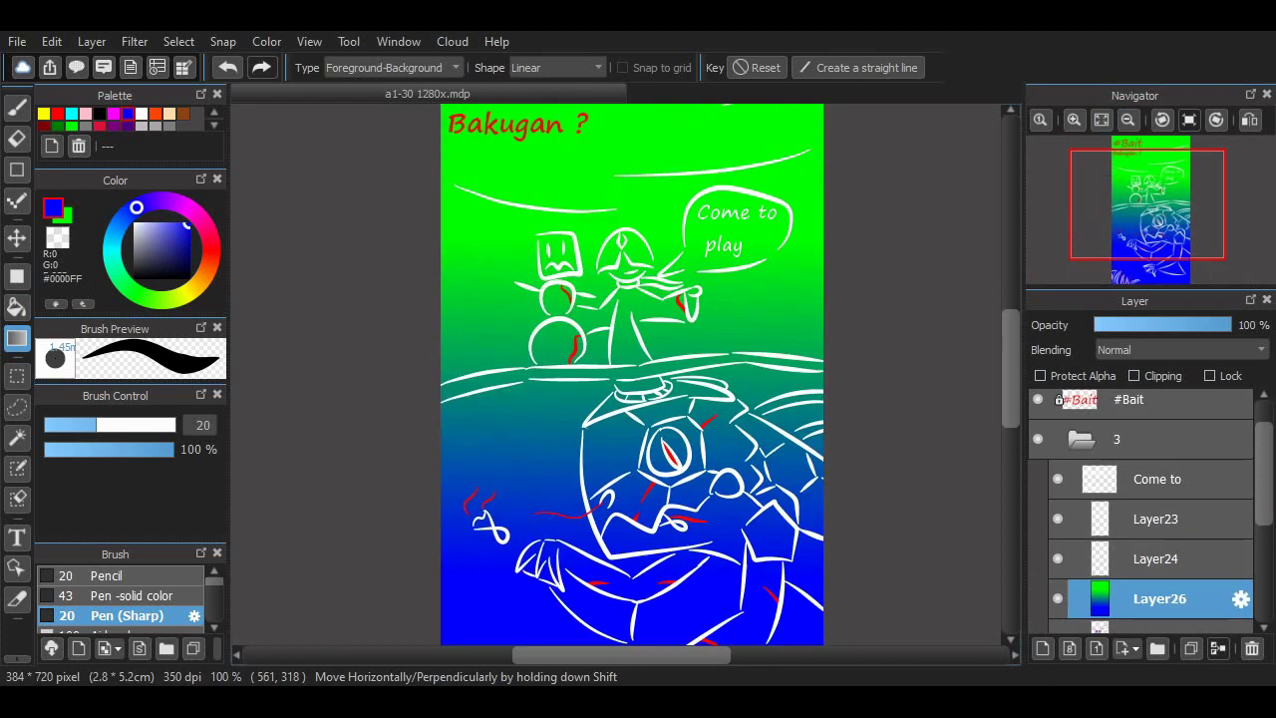
{"action": "left_click_drag", "start_coordinate": [1226, 325], "coordinate": [1139, 325]}
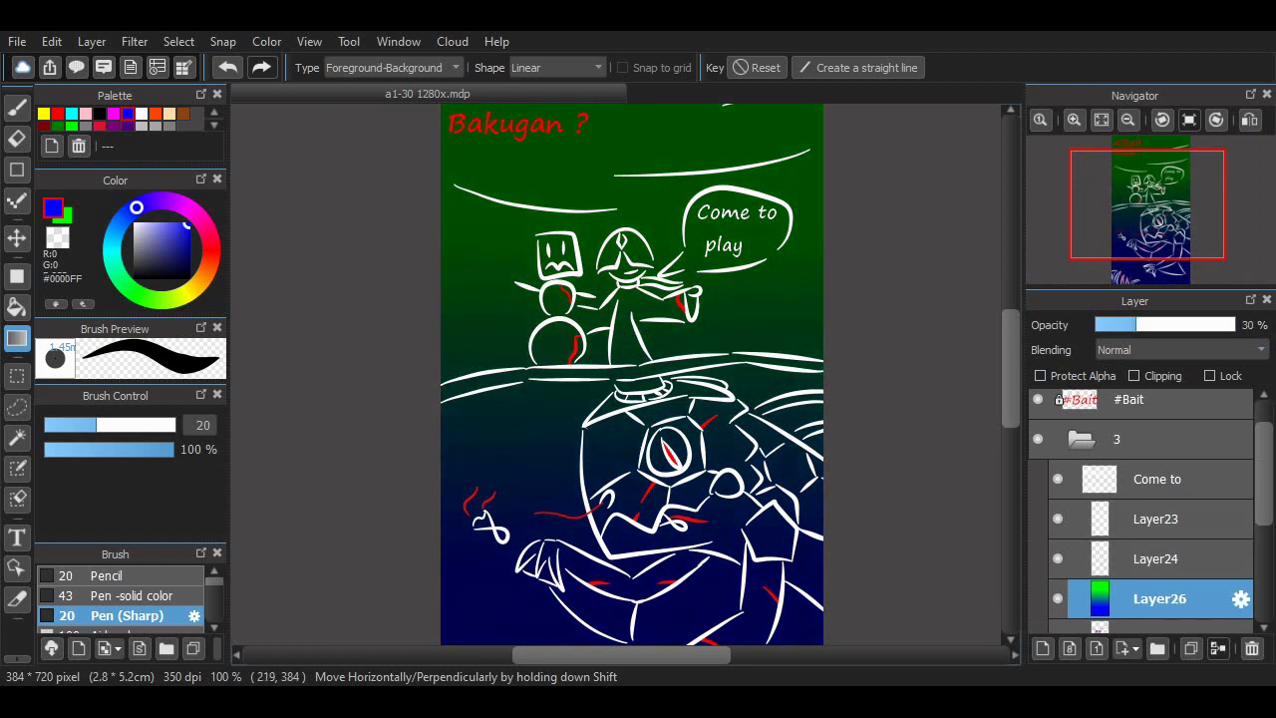
Redraw the green-to-blue gradient over a longer stretch of the canvas height, and set the layer's opacity to 32%
{"action": "scroll", "coordinate": [724, 388], "scroll_direction": "down", "scroll_amount": 2}
{"action": "left_click_drag", "start_coordinate": [698, 602], "coordinate": [698, 169]}
{"action": "left_click", "coordinate": [1219, 325]}
{"action": "left_click_drag", "start_coordinate": [1220, 326], "coordinate": [1140, 325]}
{"action": "scroll", "coordinate": [813, 429], "scroll_direction": "up", "scroll_amount": 1}
{"action": "key", "text": "m"}
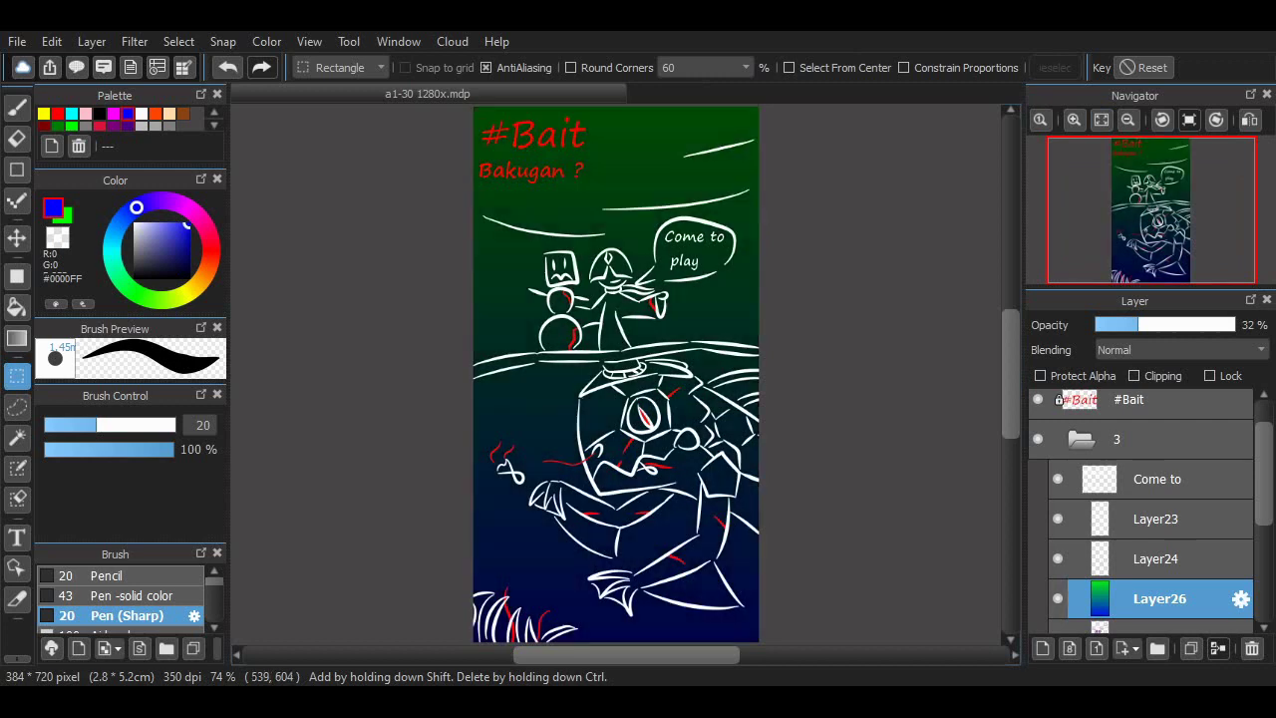
{"action": "scroll", "coordinate": [611, 580], "scroll_direction": "up", "scroll_amount": 4}
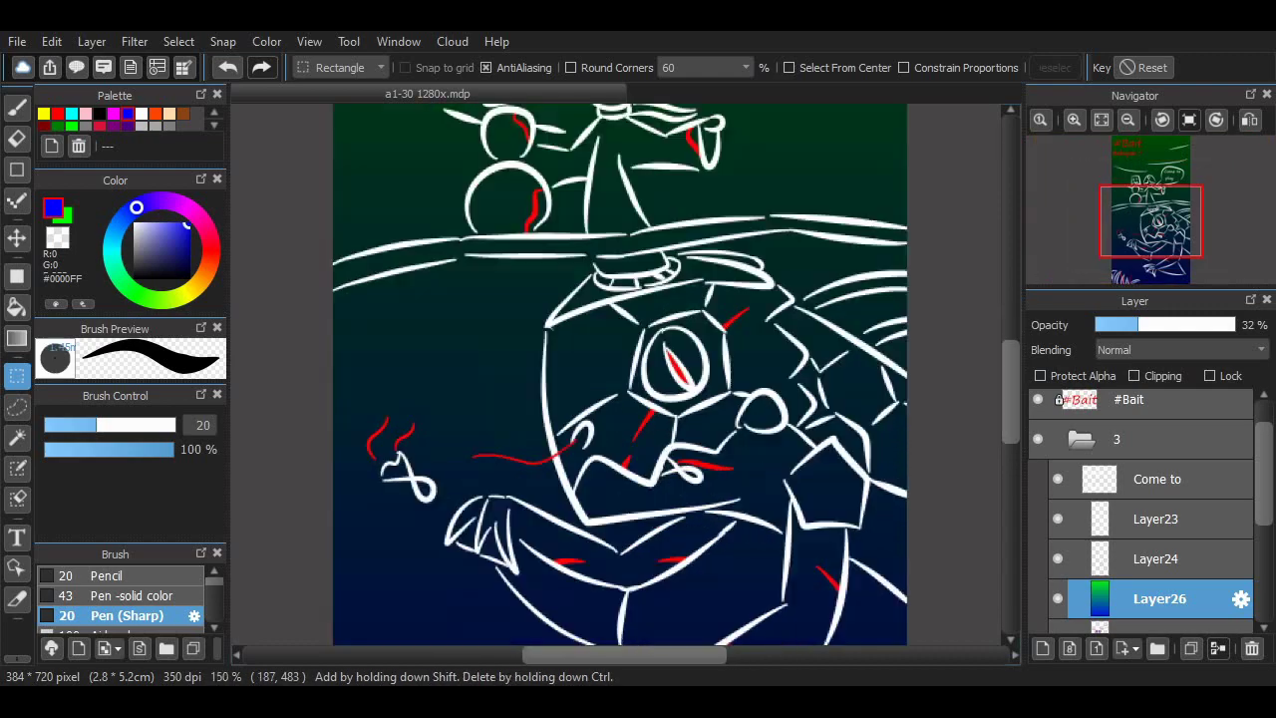
{"action": "scroll", "coordinate": [612, 375], "scroll_direction": "down", "scroll_amount": 4}
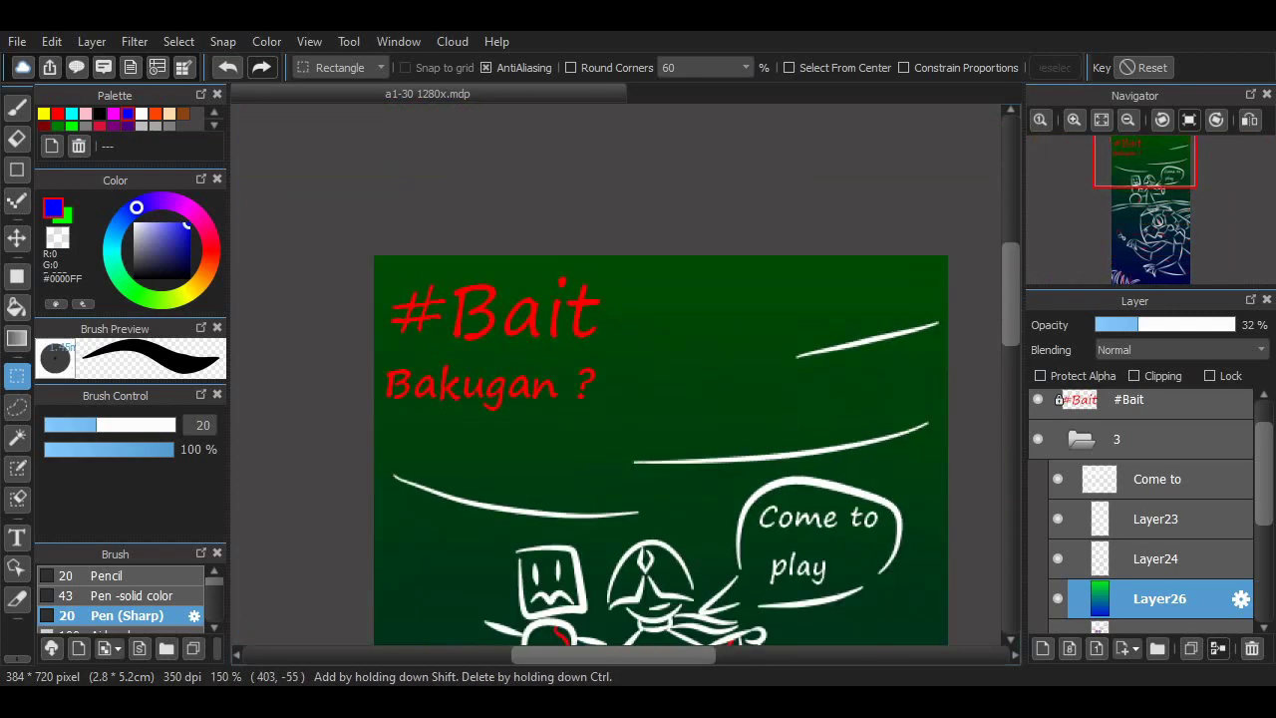